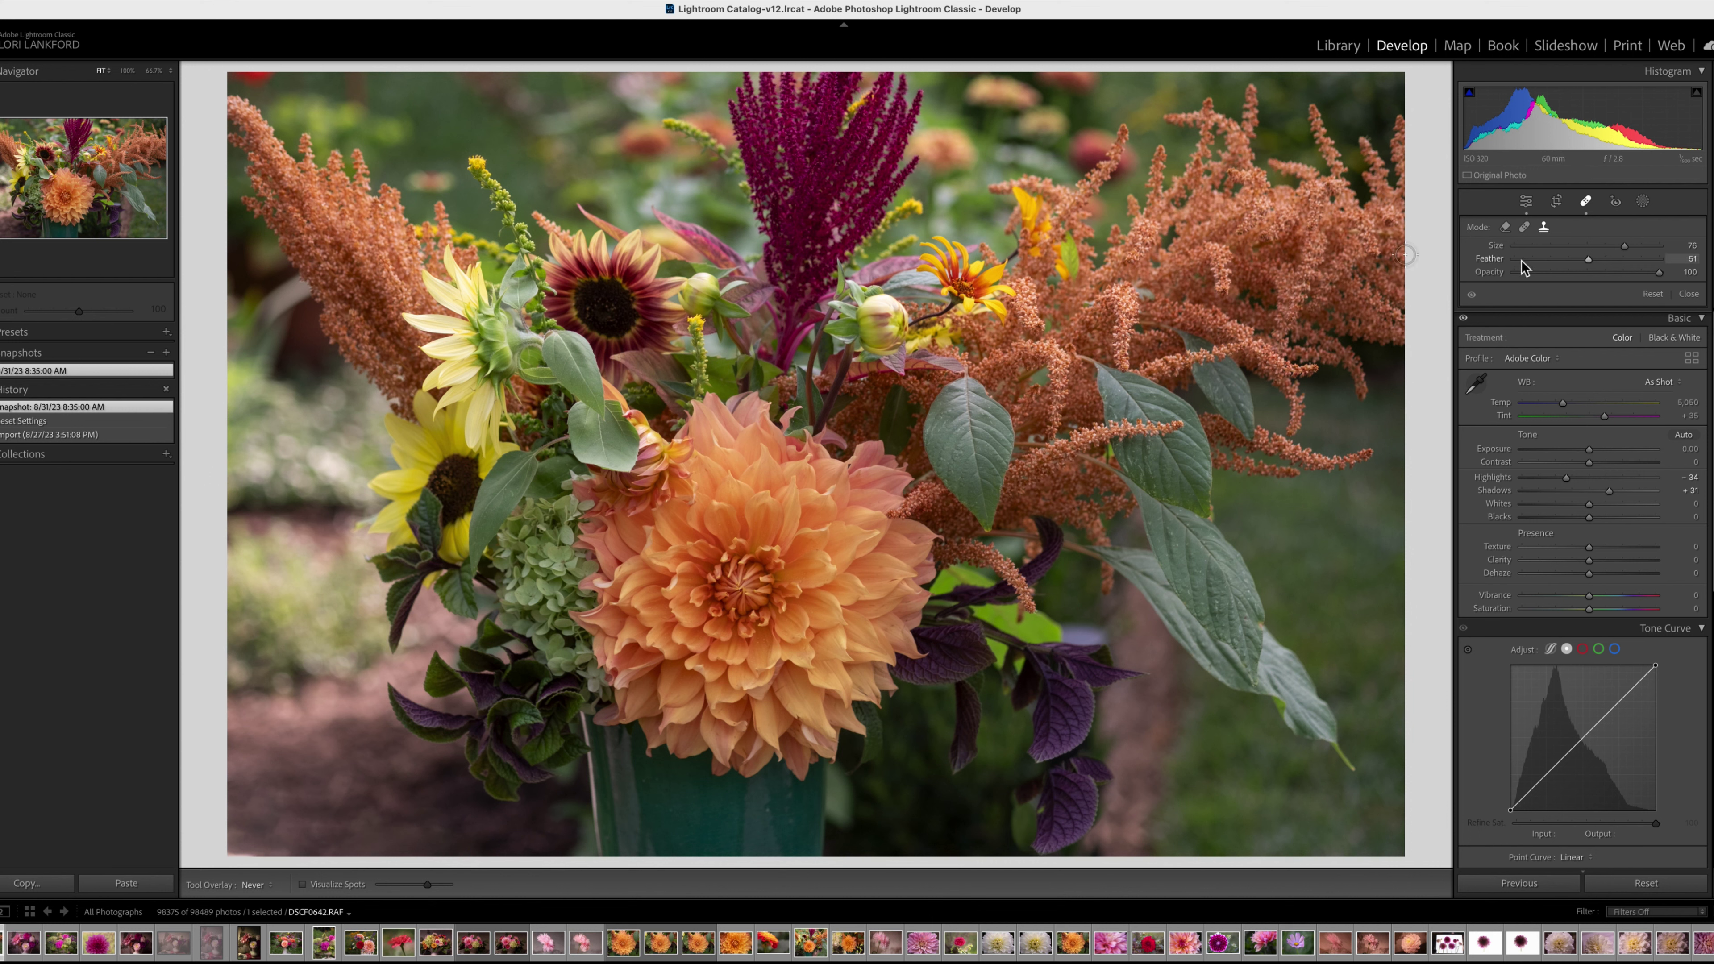
# Step: Compare the retouched bouquet photo with its Before version, checking the lower background
pyautogui.press('\\')
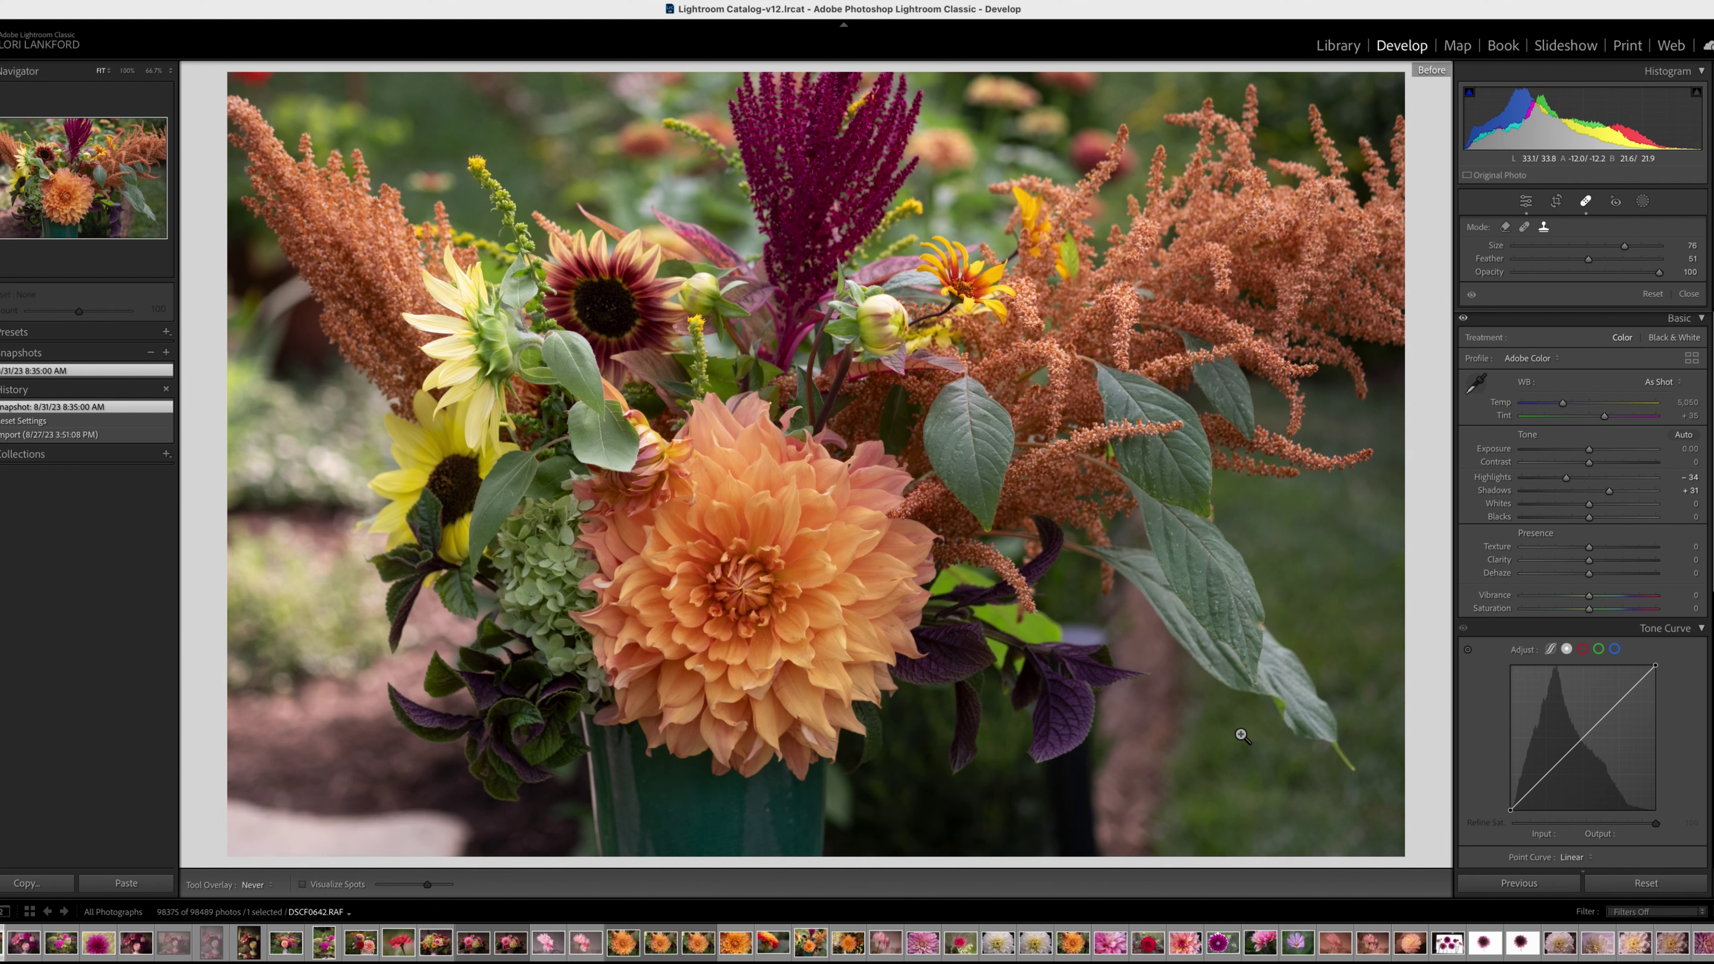
pyautogui.press('\\')
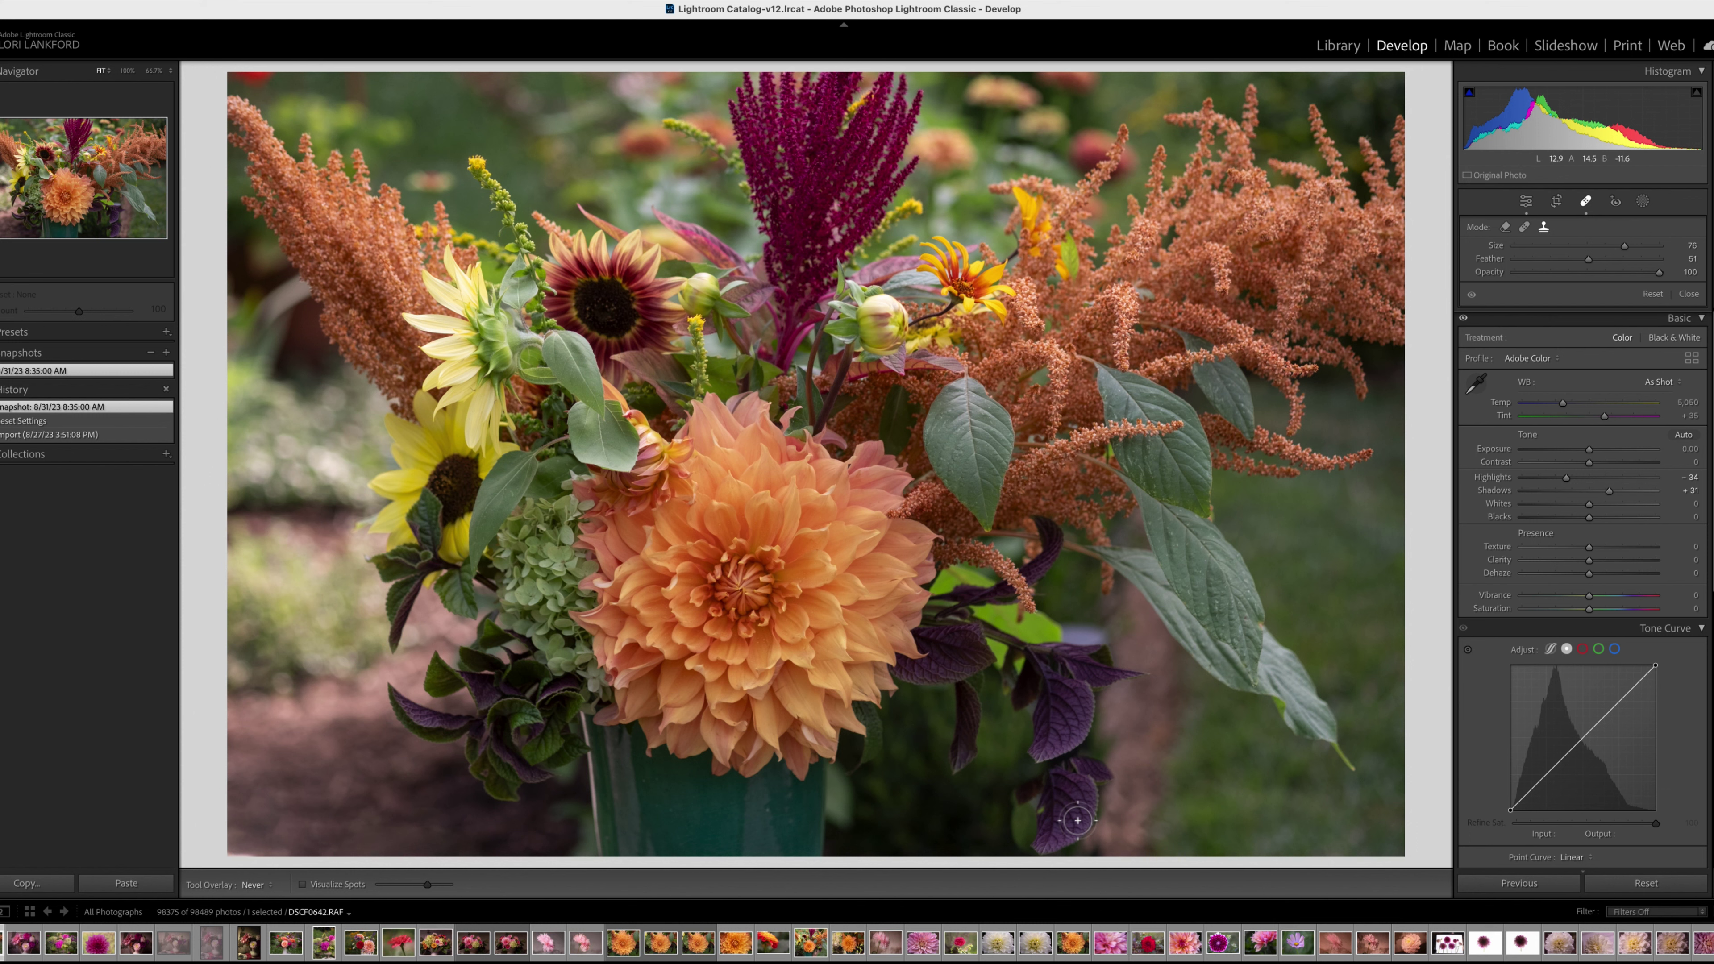
pyautogui.press('\\')
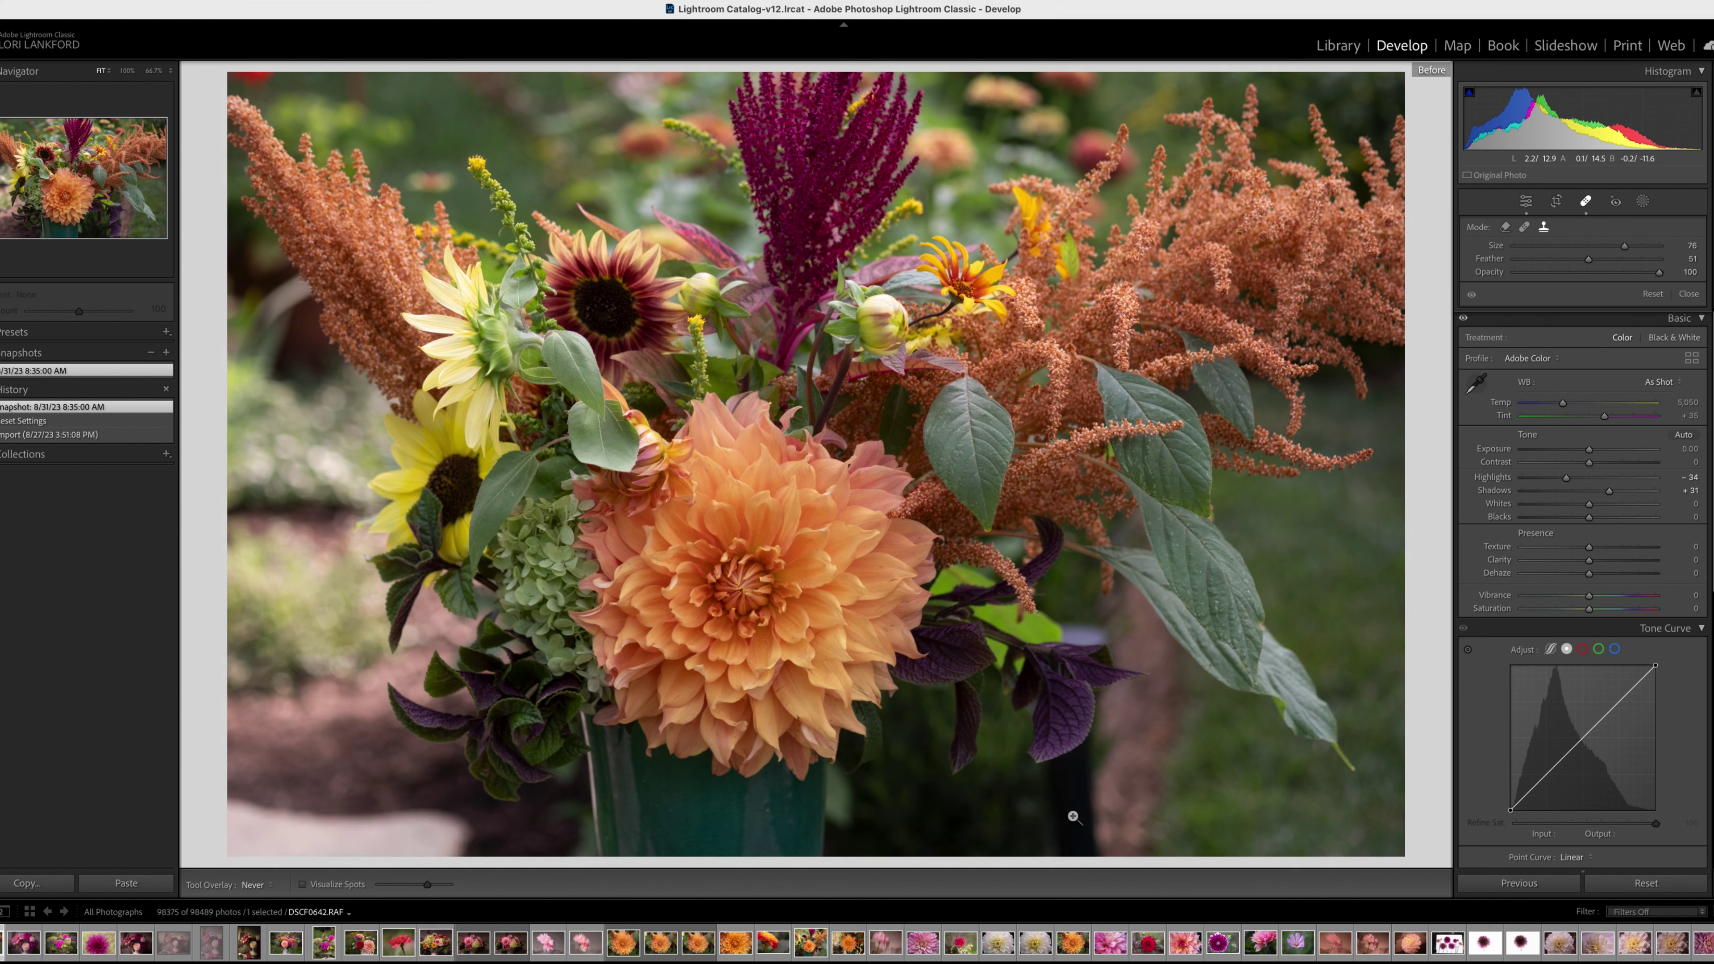
pyautogui.press('\\')
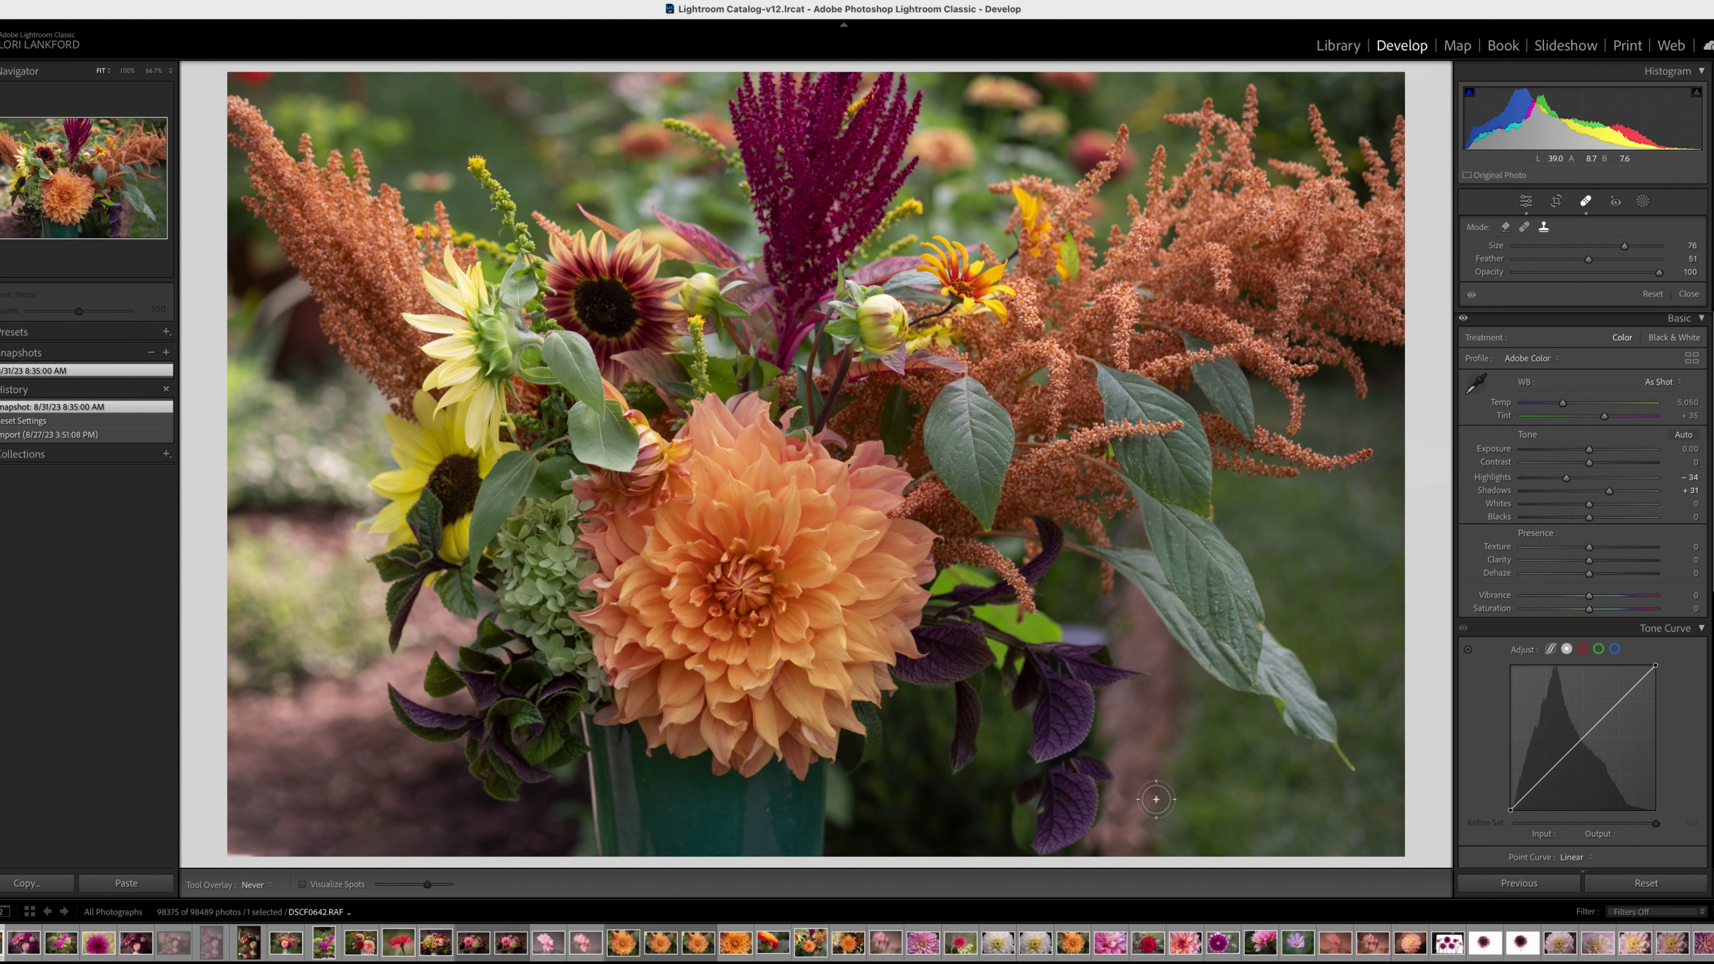
# Step: Try an automatic Background mask, check its coverage of the bouquet with the overlay, and delete the mask
pyautogui.click(1645, 203)
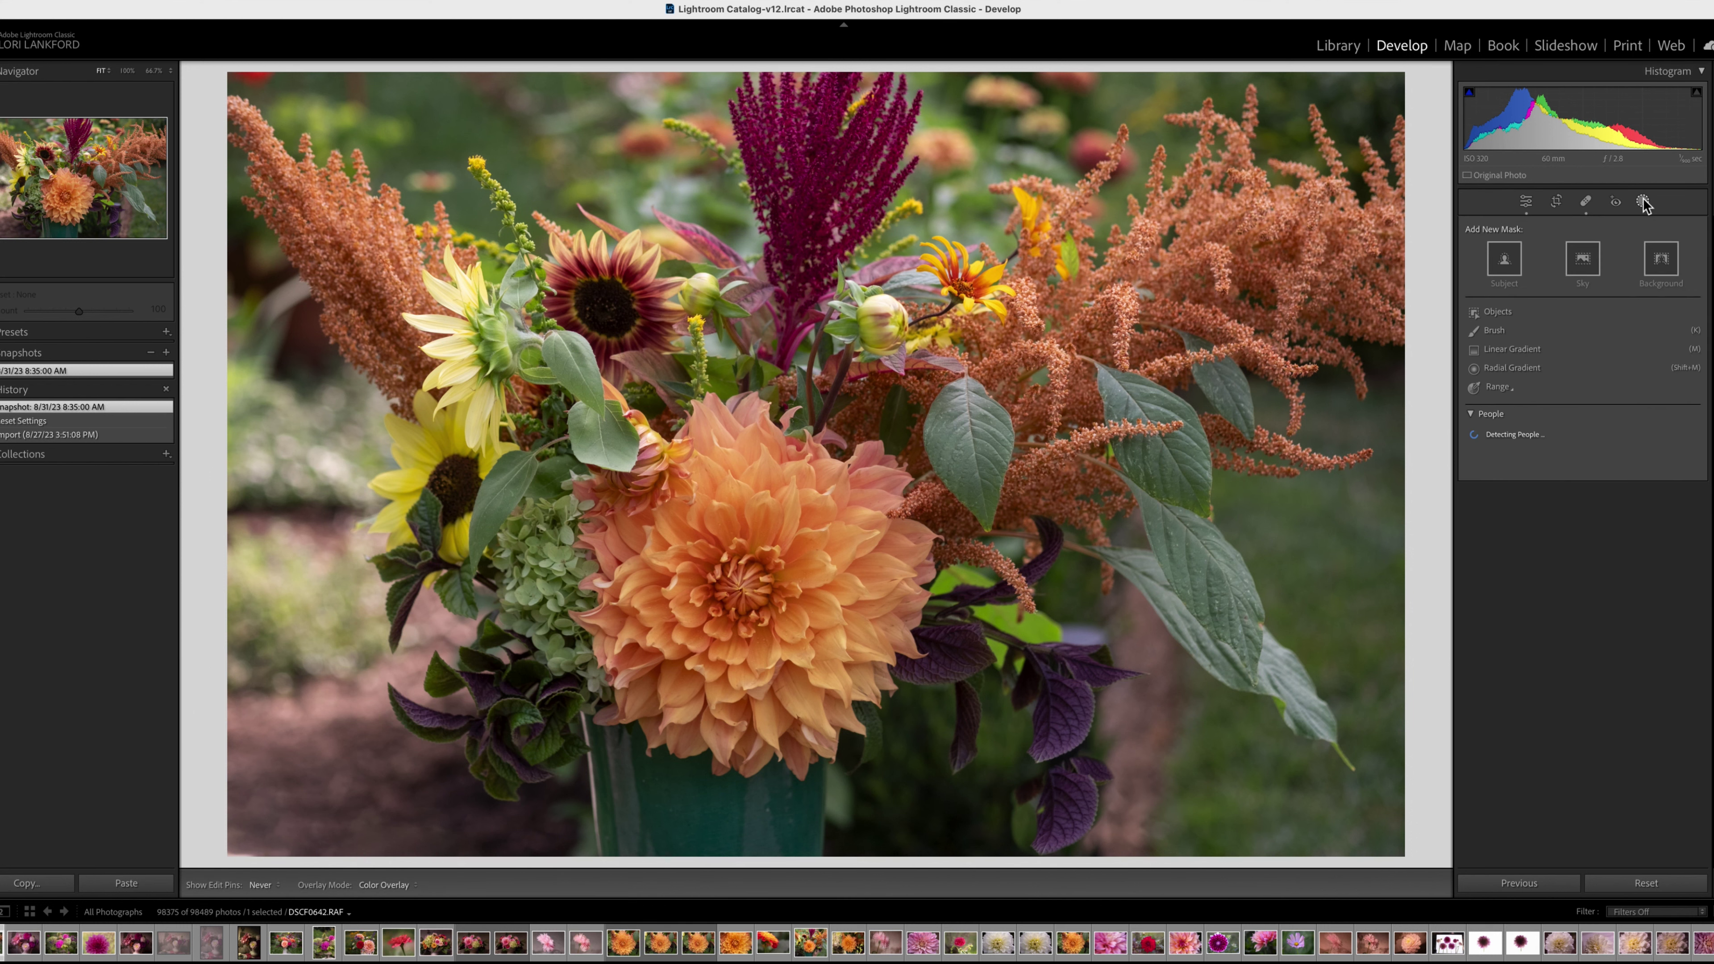
pyautogui.click(1661, 260)
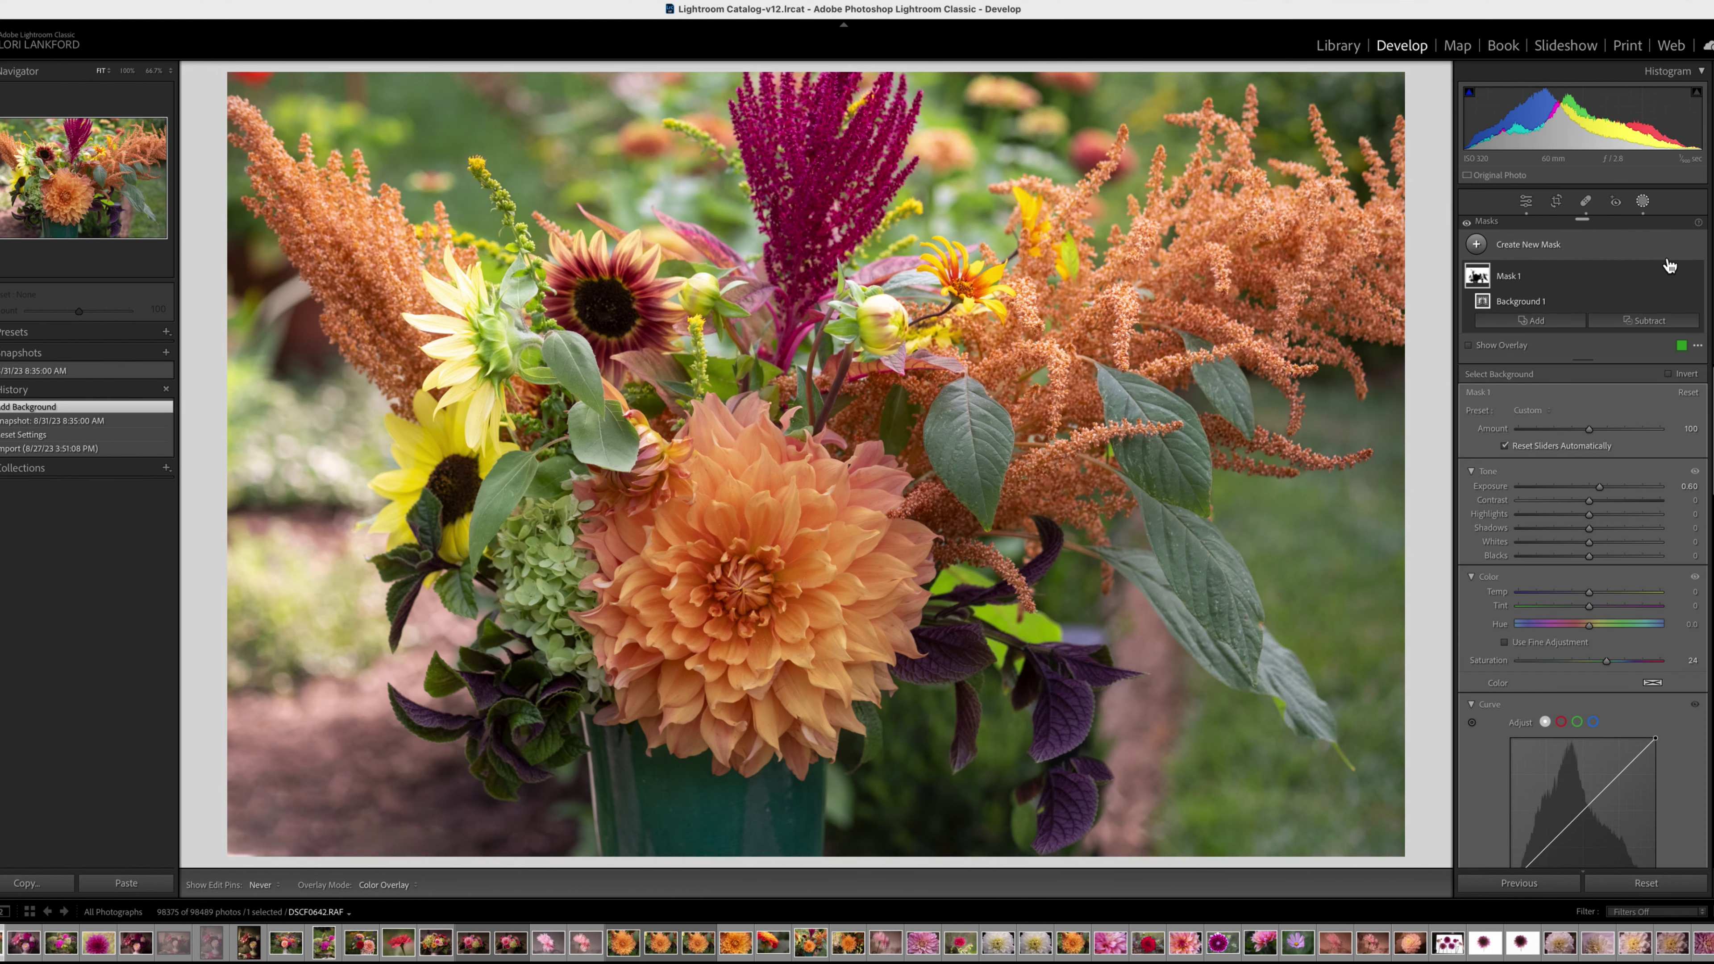
pyautogui.click(1469, 346)
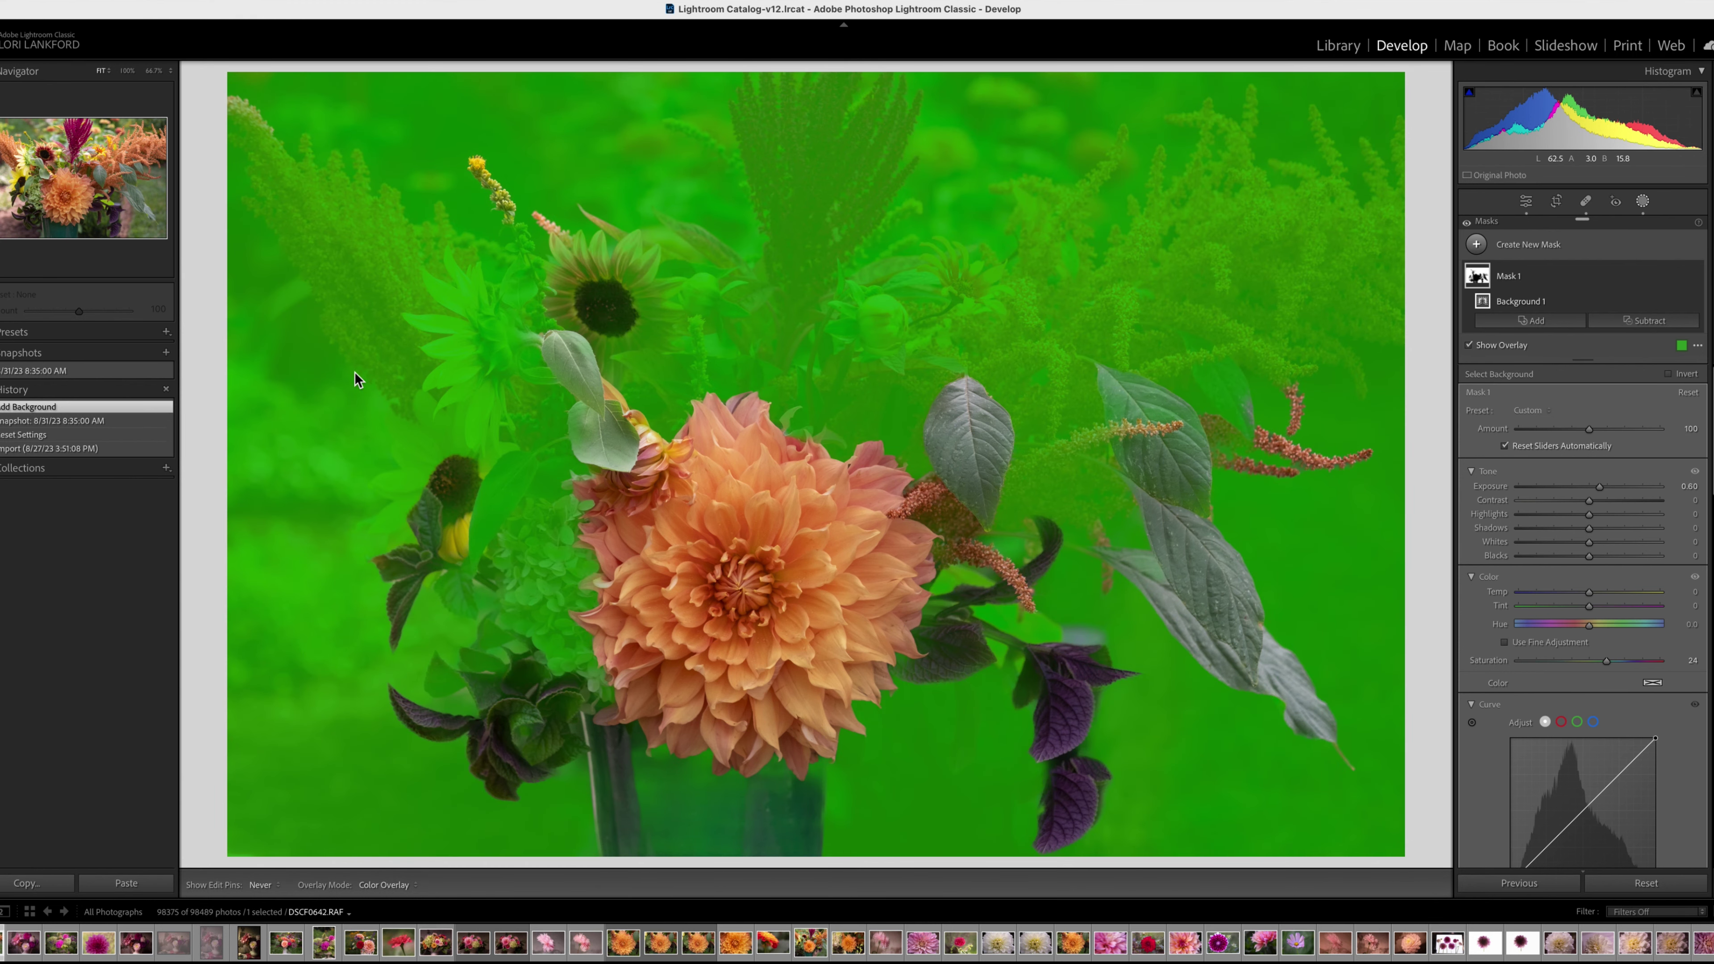
pyautogui.click(1468, 344)
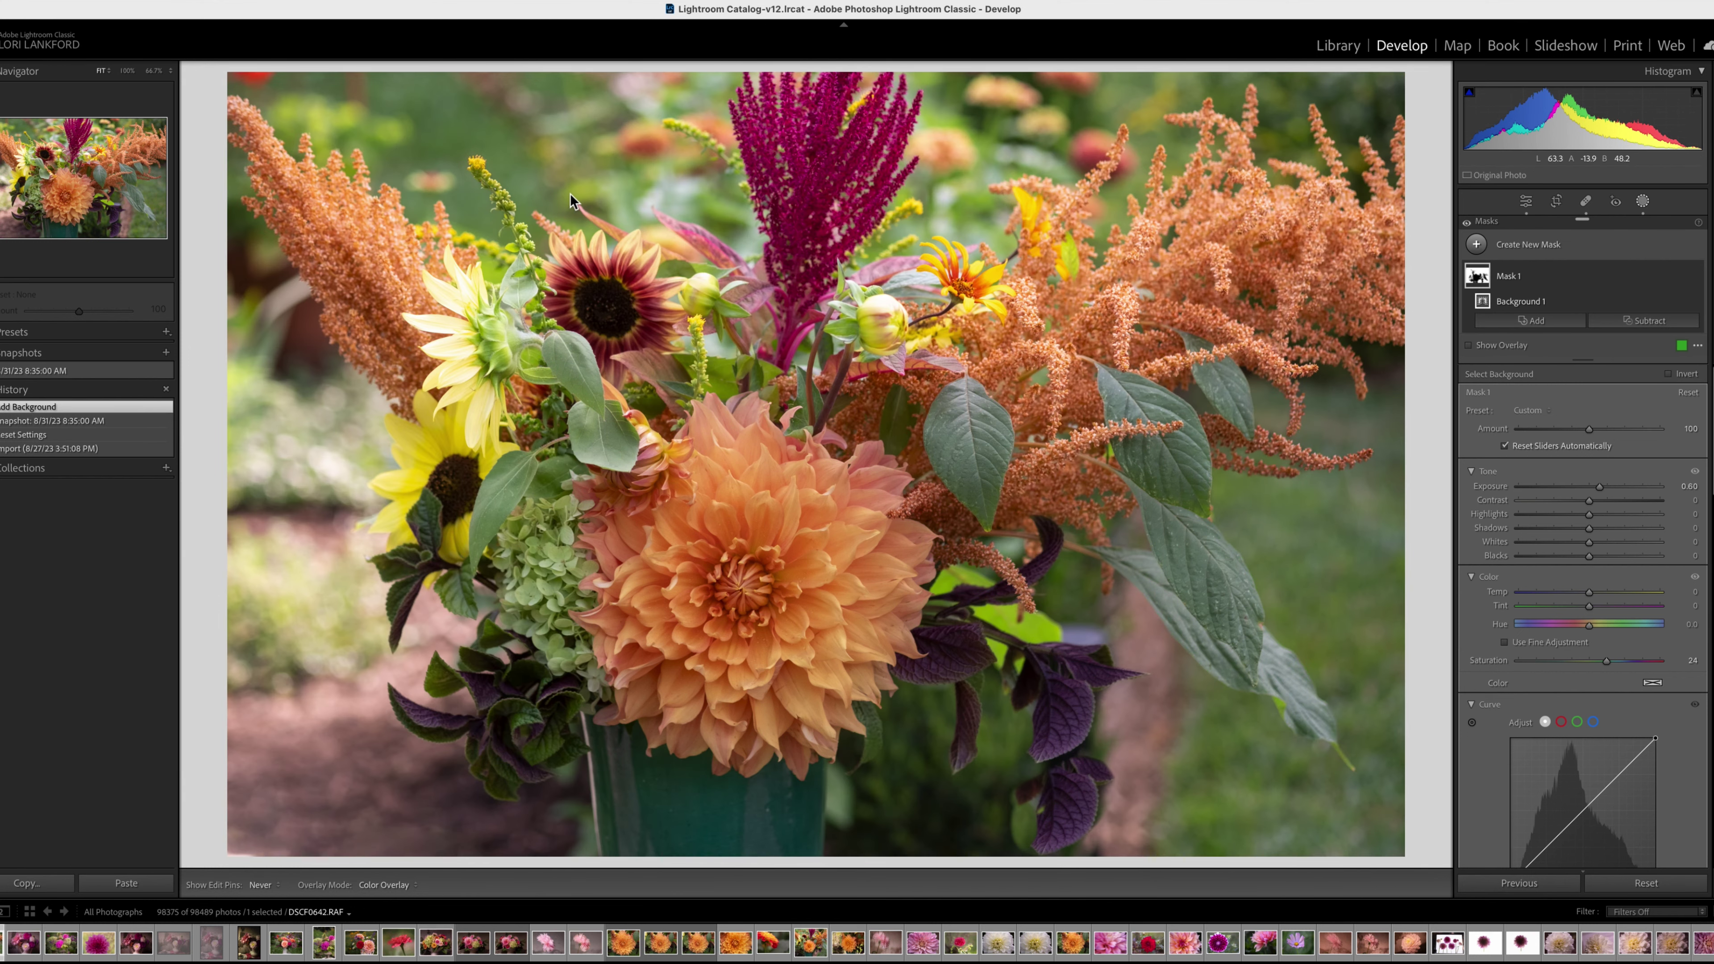
pyautogui.click(1470, 347)
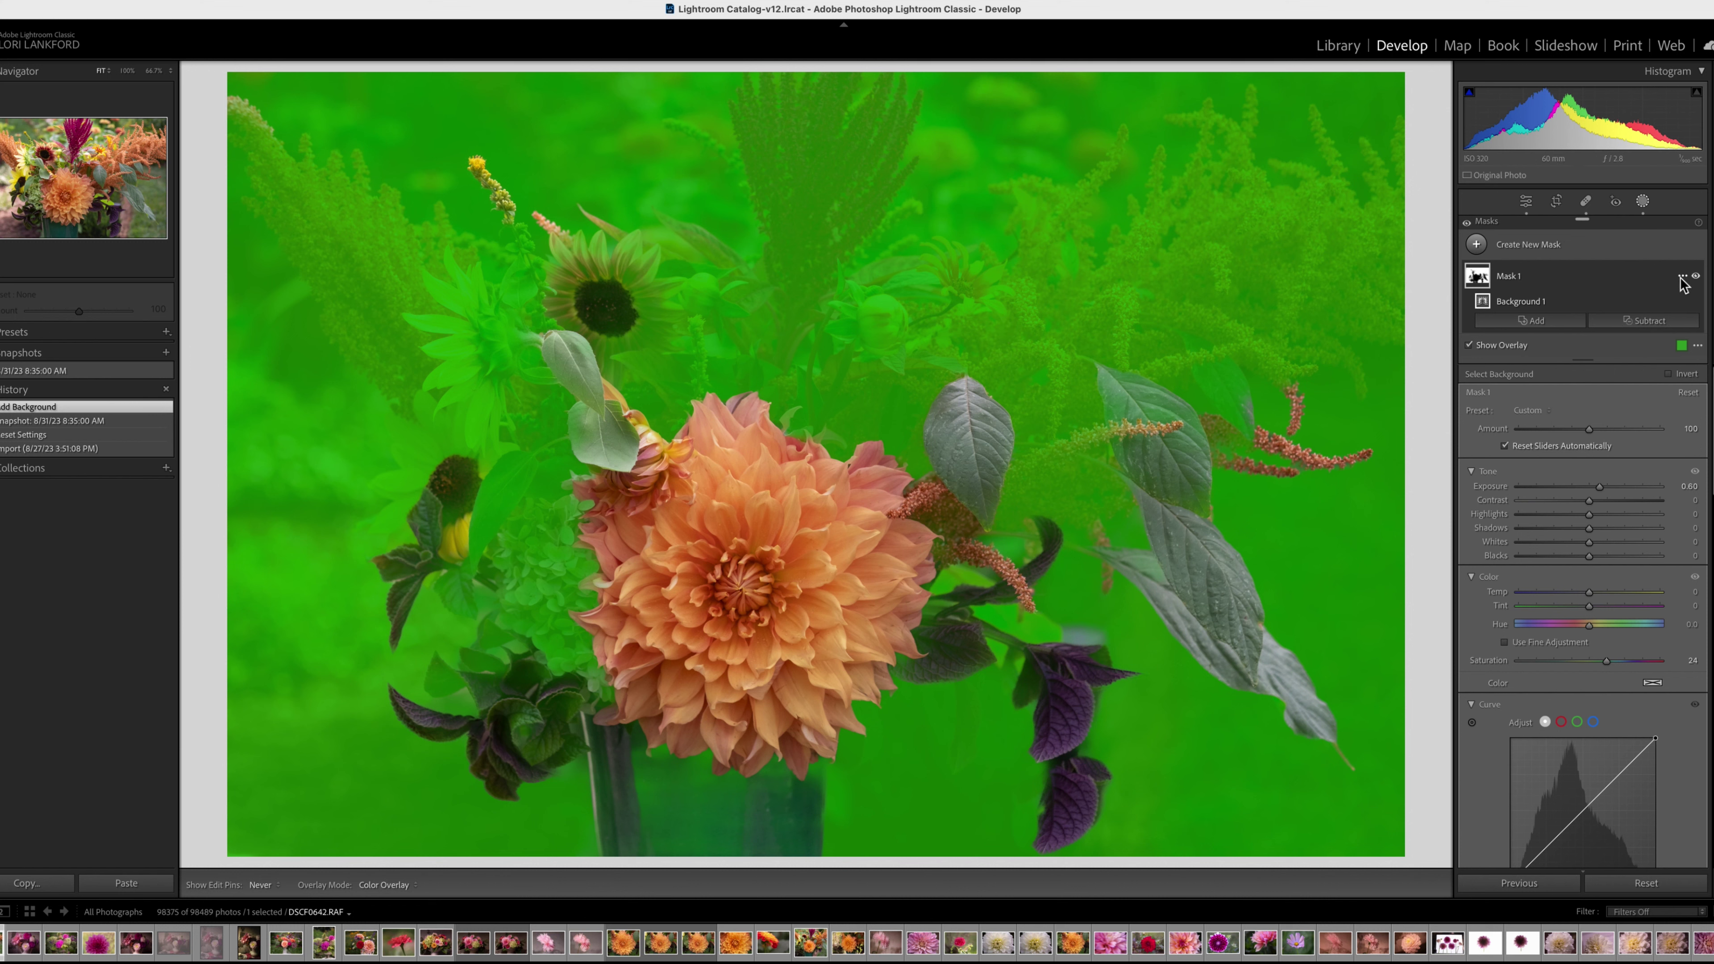
pyautogui.click(1682, 277)
pyautogui.click(1609, 399)
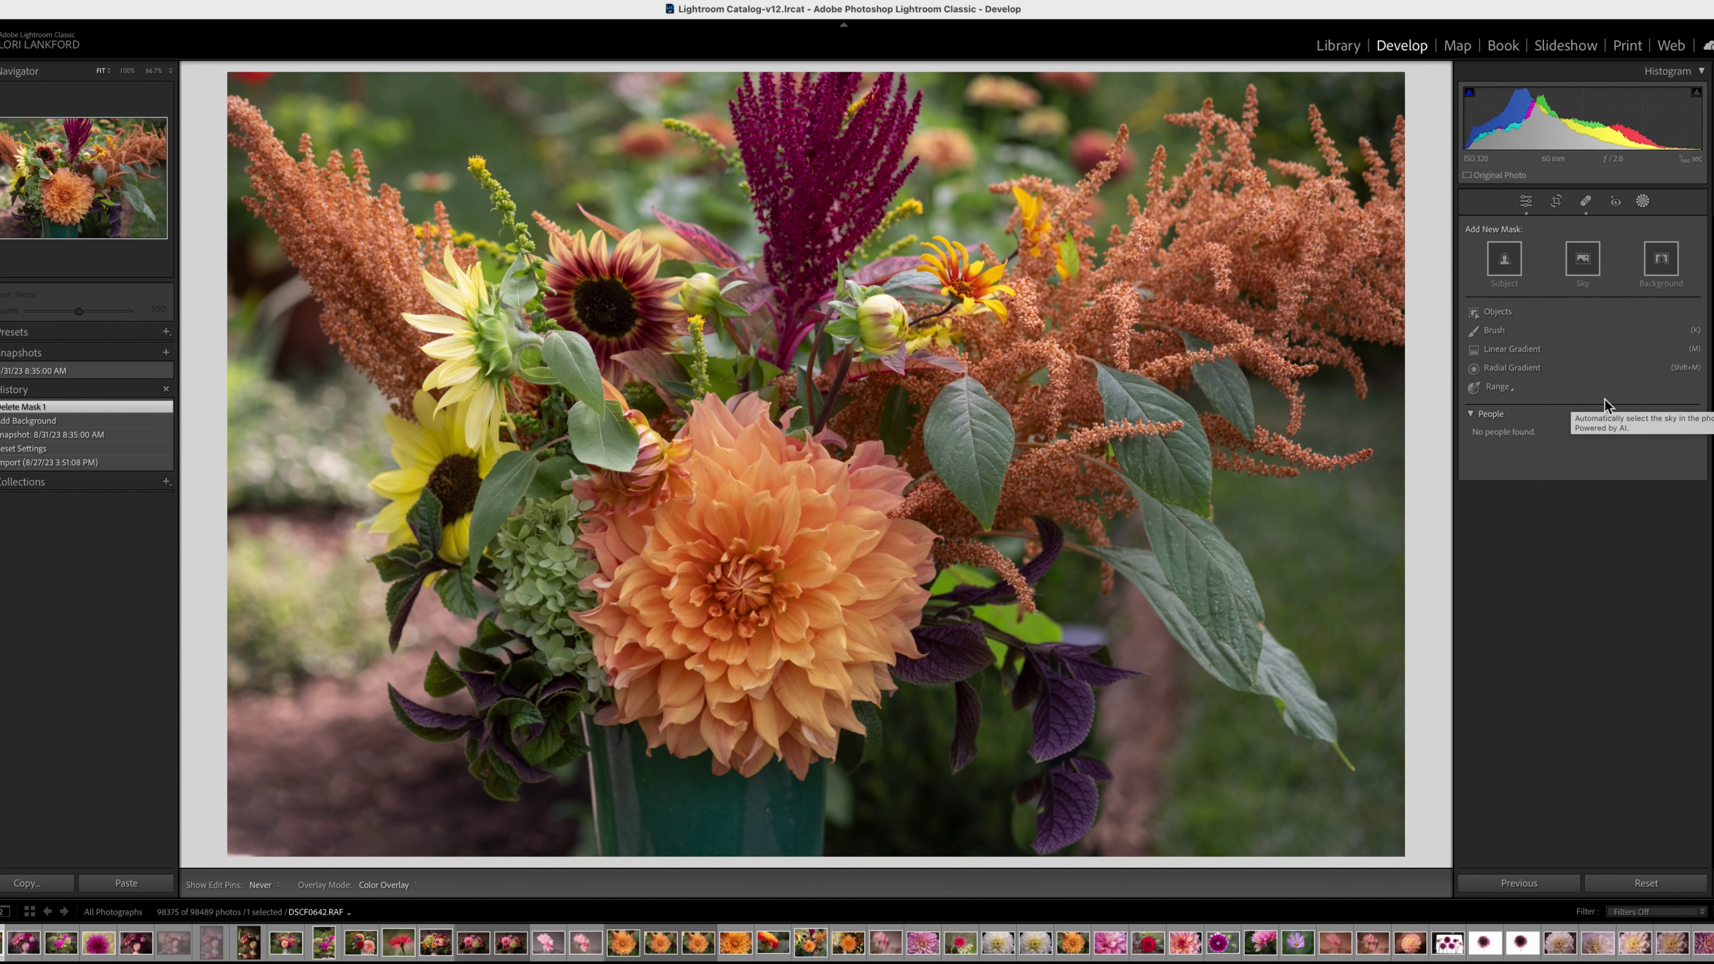
pyautogui.click(1512, 370)
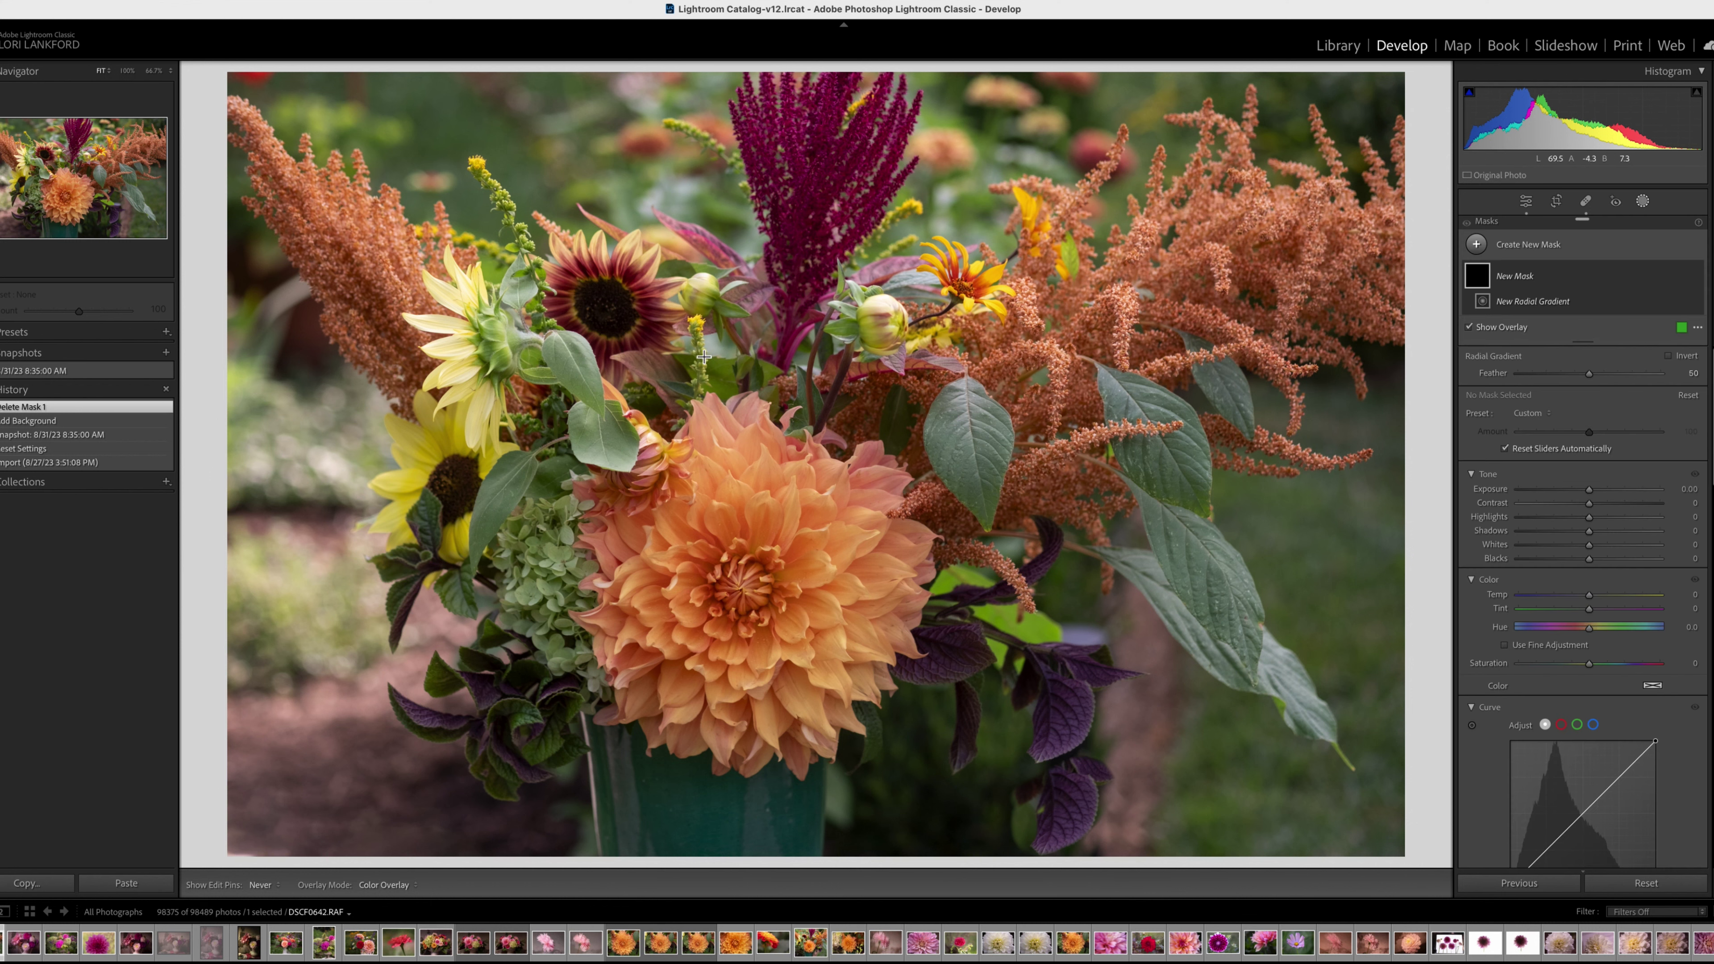
pyautogui.moveTo(675, 356); pyautogui.dragTo(1161, 871)
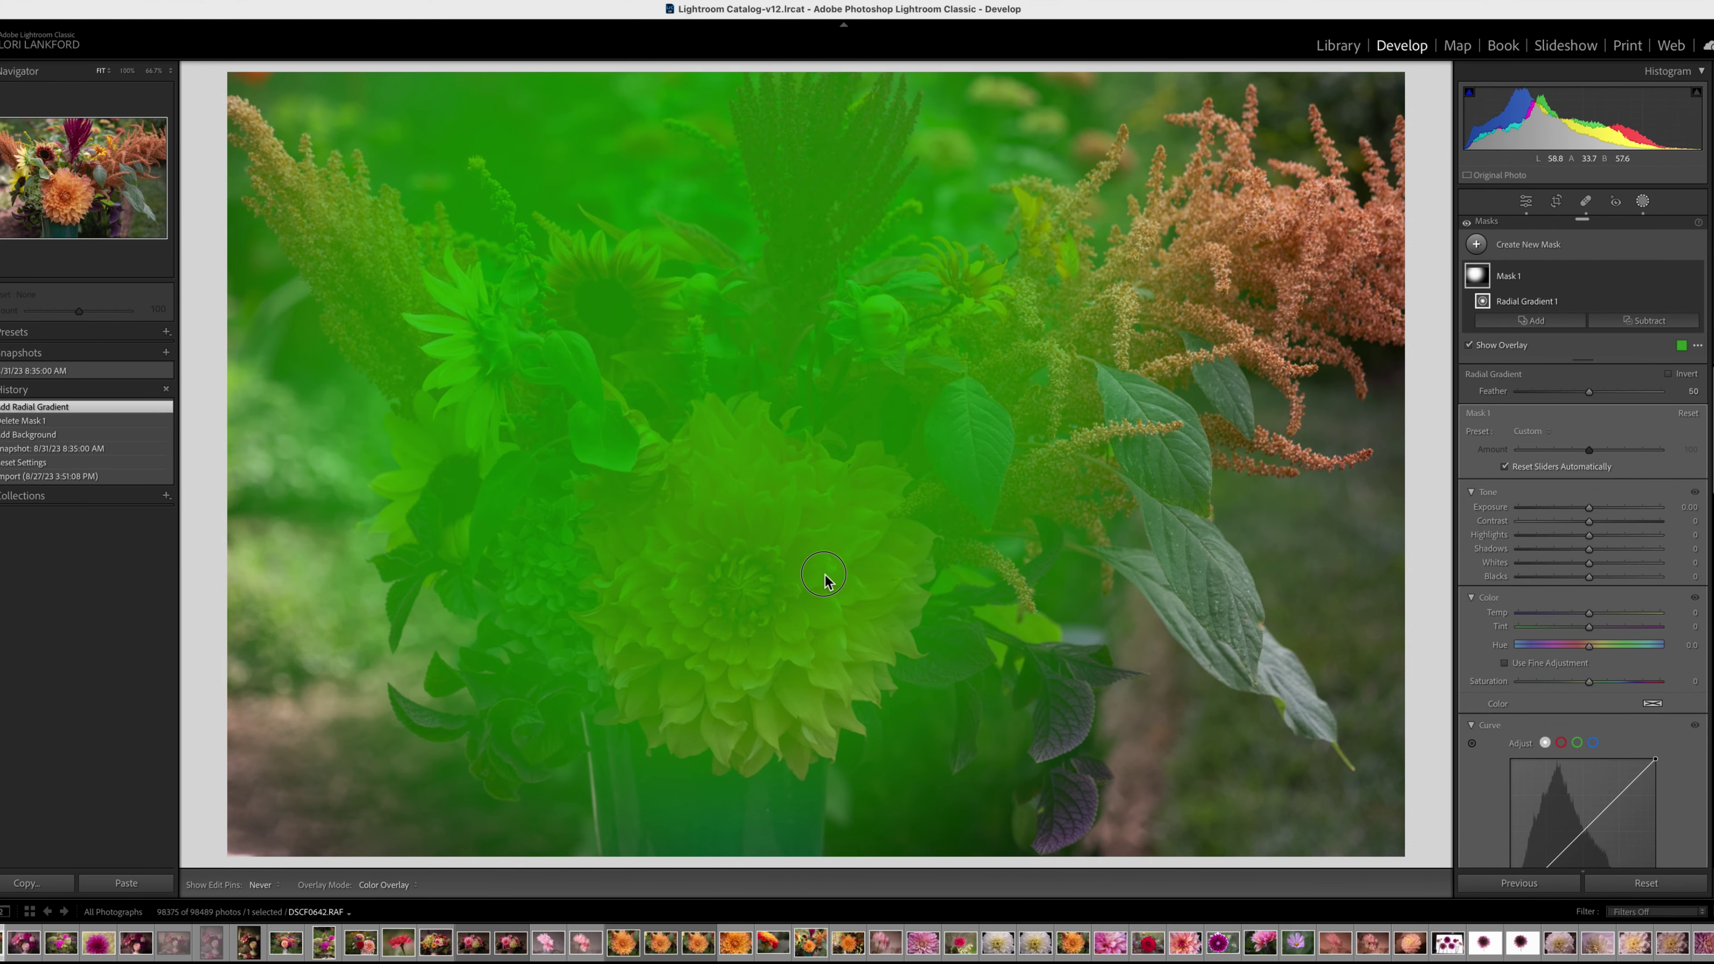
pyautogui.hotkey('ctrl', 'z')
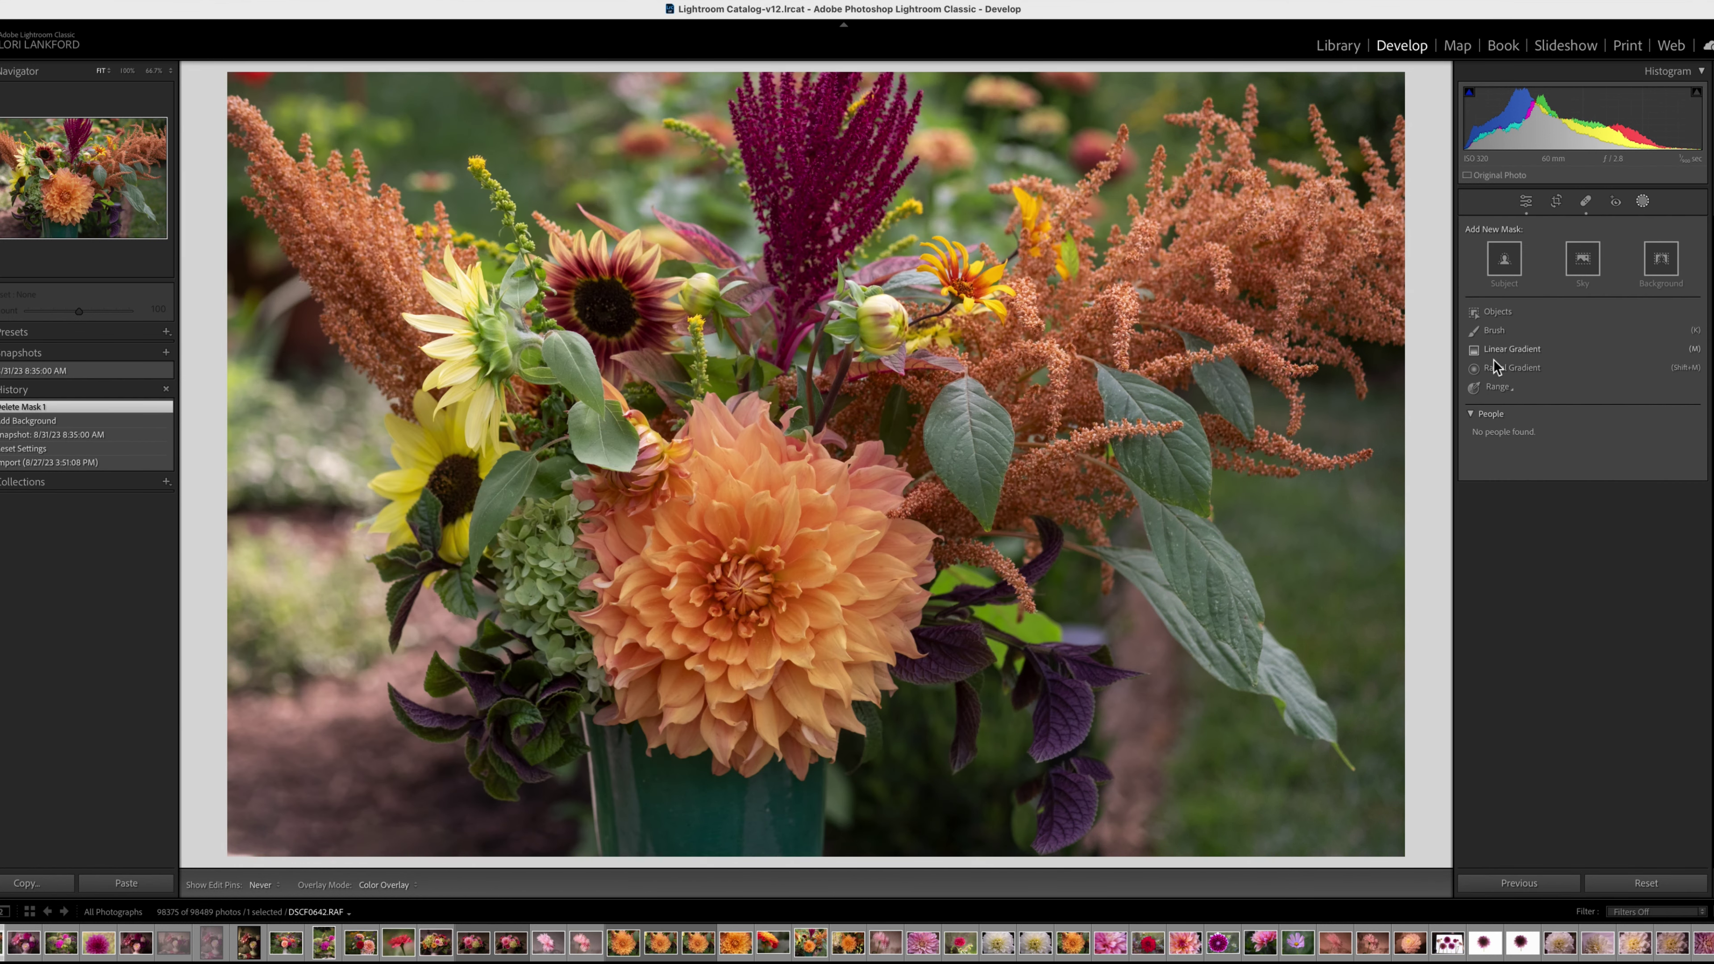
# Step: Add a large radial gradient mask centred over the bouquet and invert it to cover the surroundings
pyautogui.click(1500, 368)
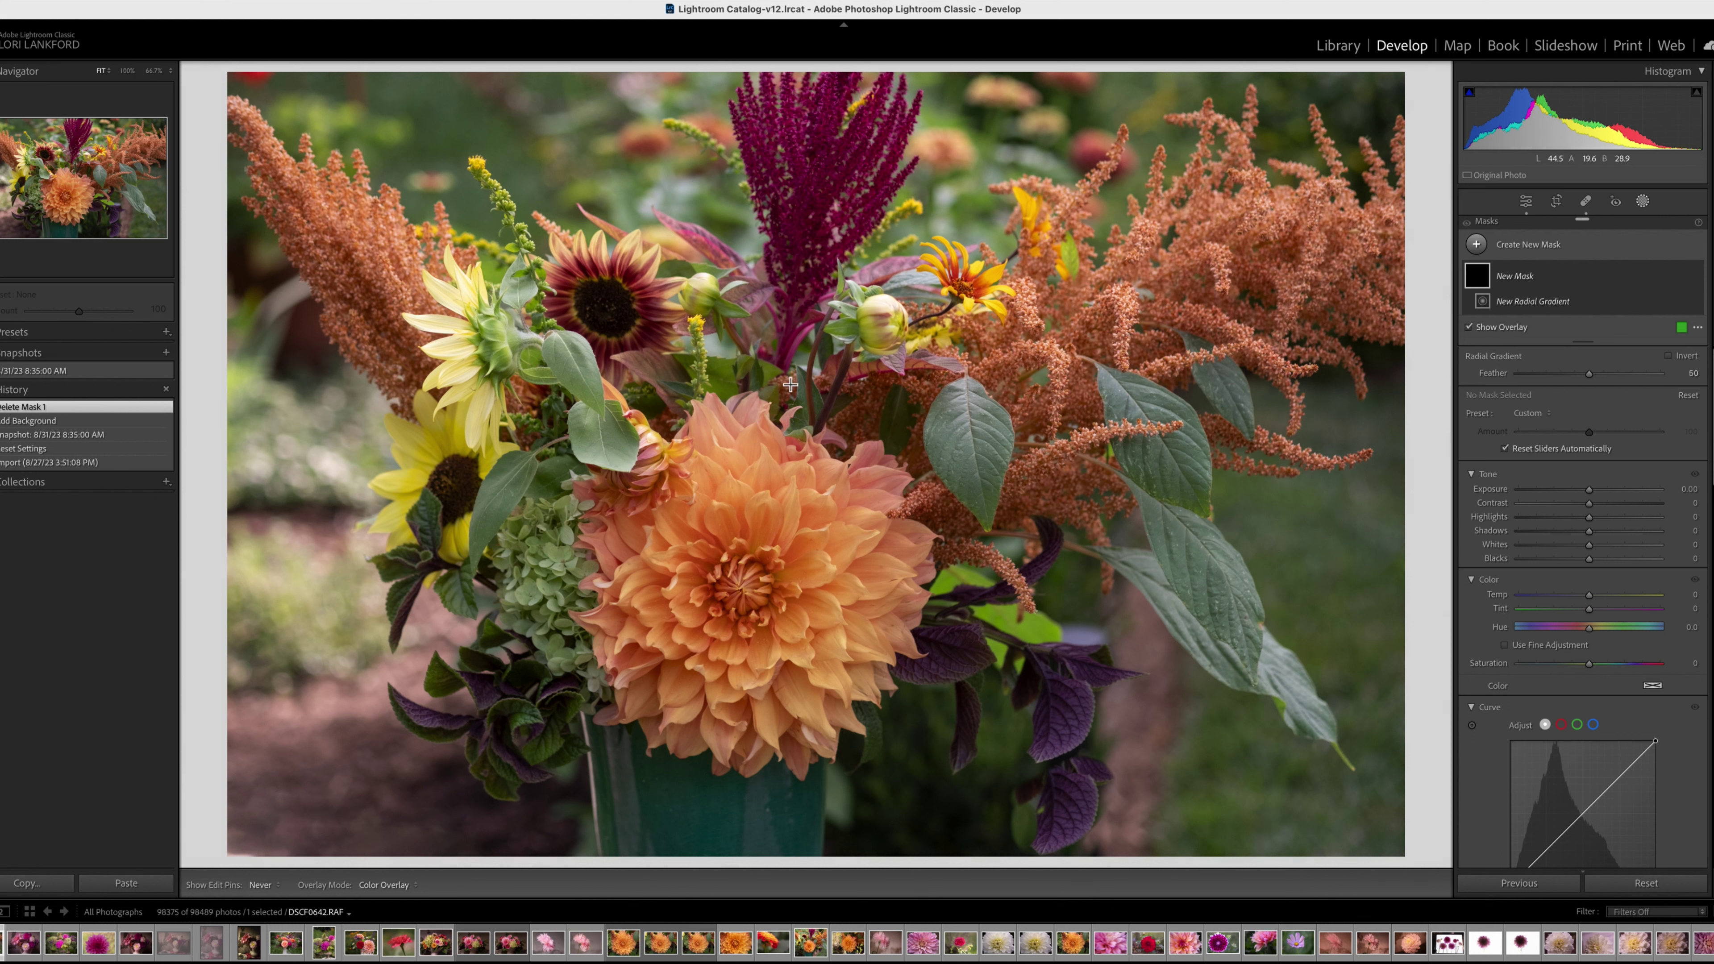
pyautogui.moveTo(798, 410); pyautogui.dragTo(1208, 871)
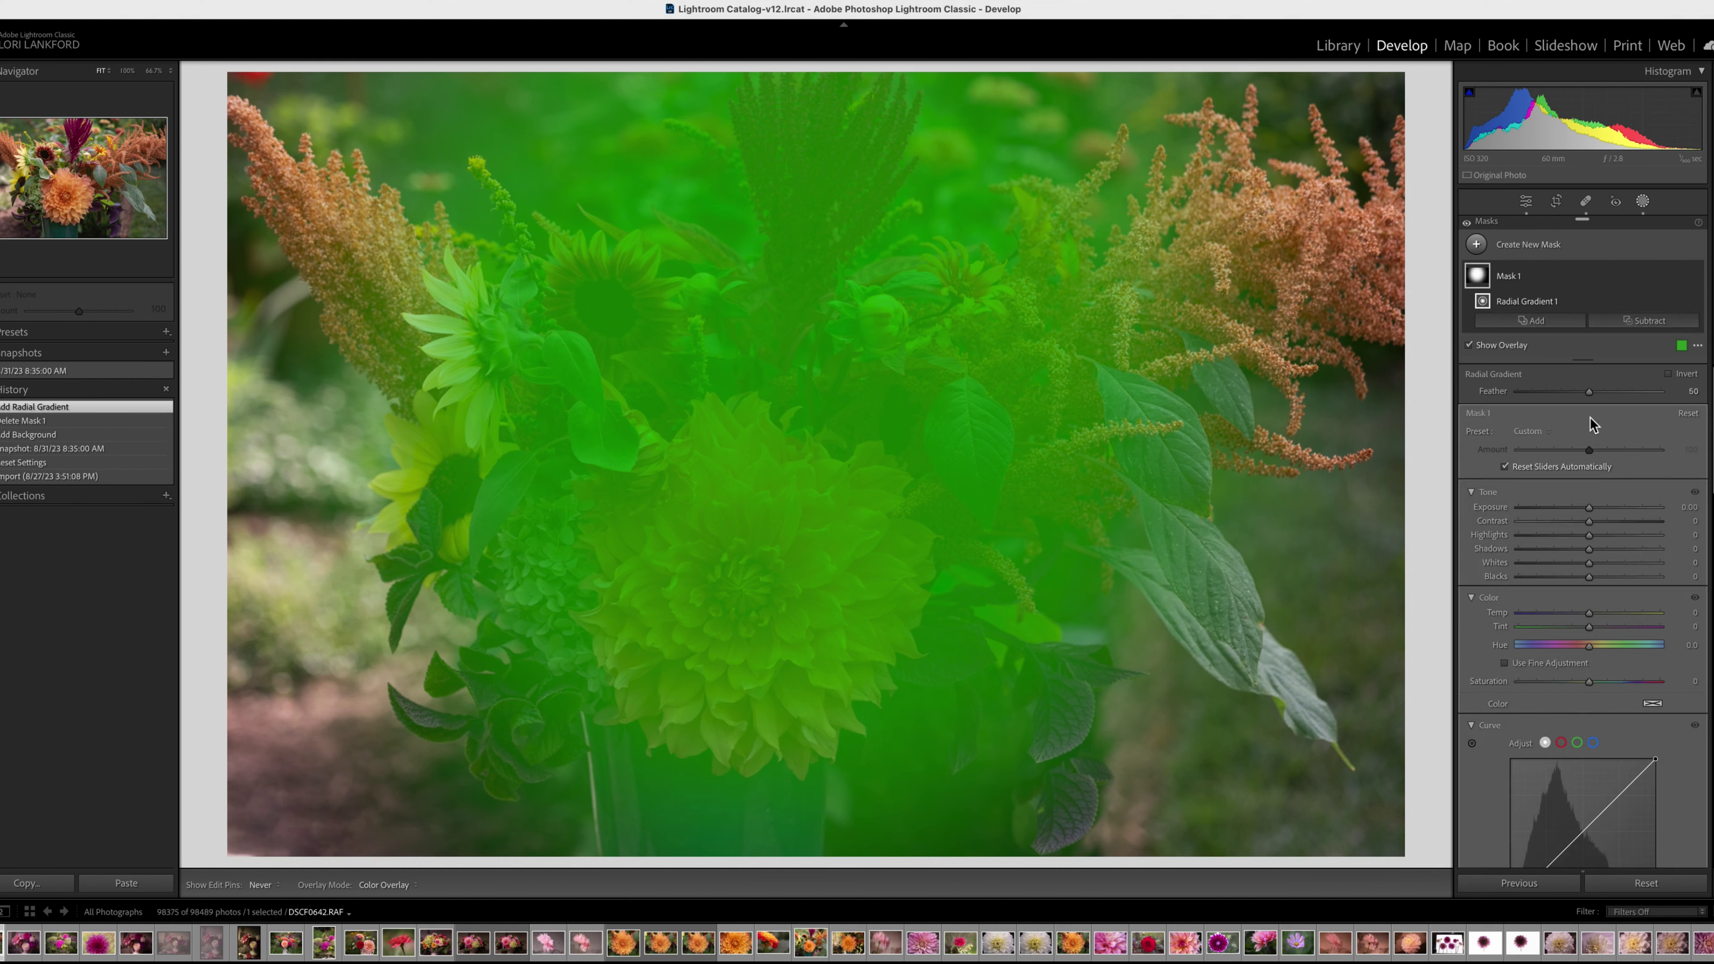
pyautogui.click(1670, 375)
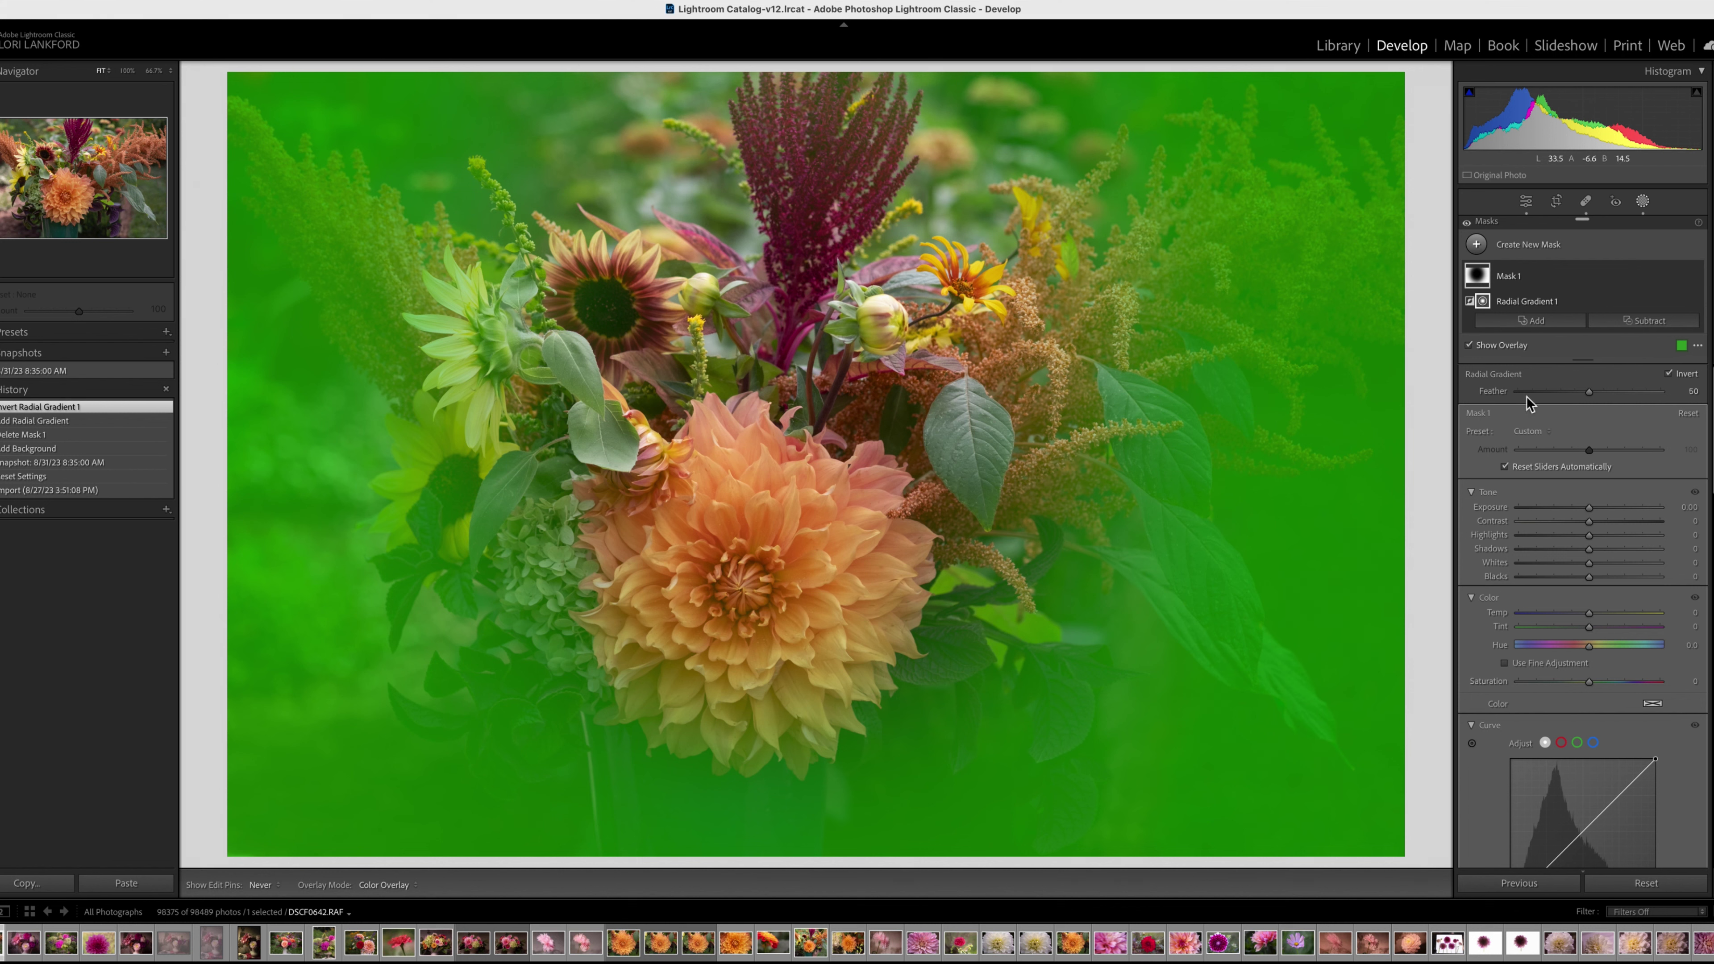
# Step: Subtract the outer flowers and leaves from the radial mask by painting over them with a size 14 brush
pyautogui.click(1642, 324)
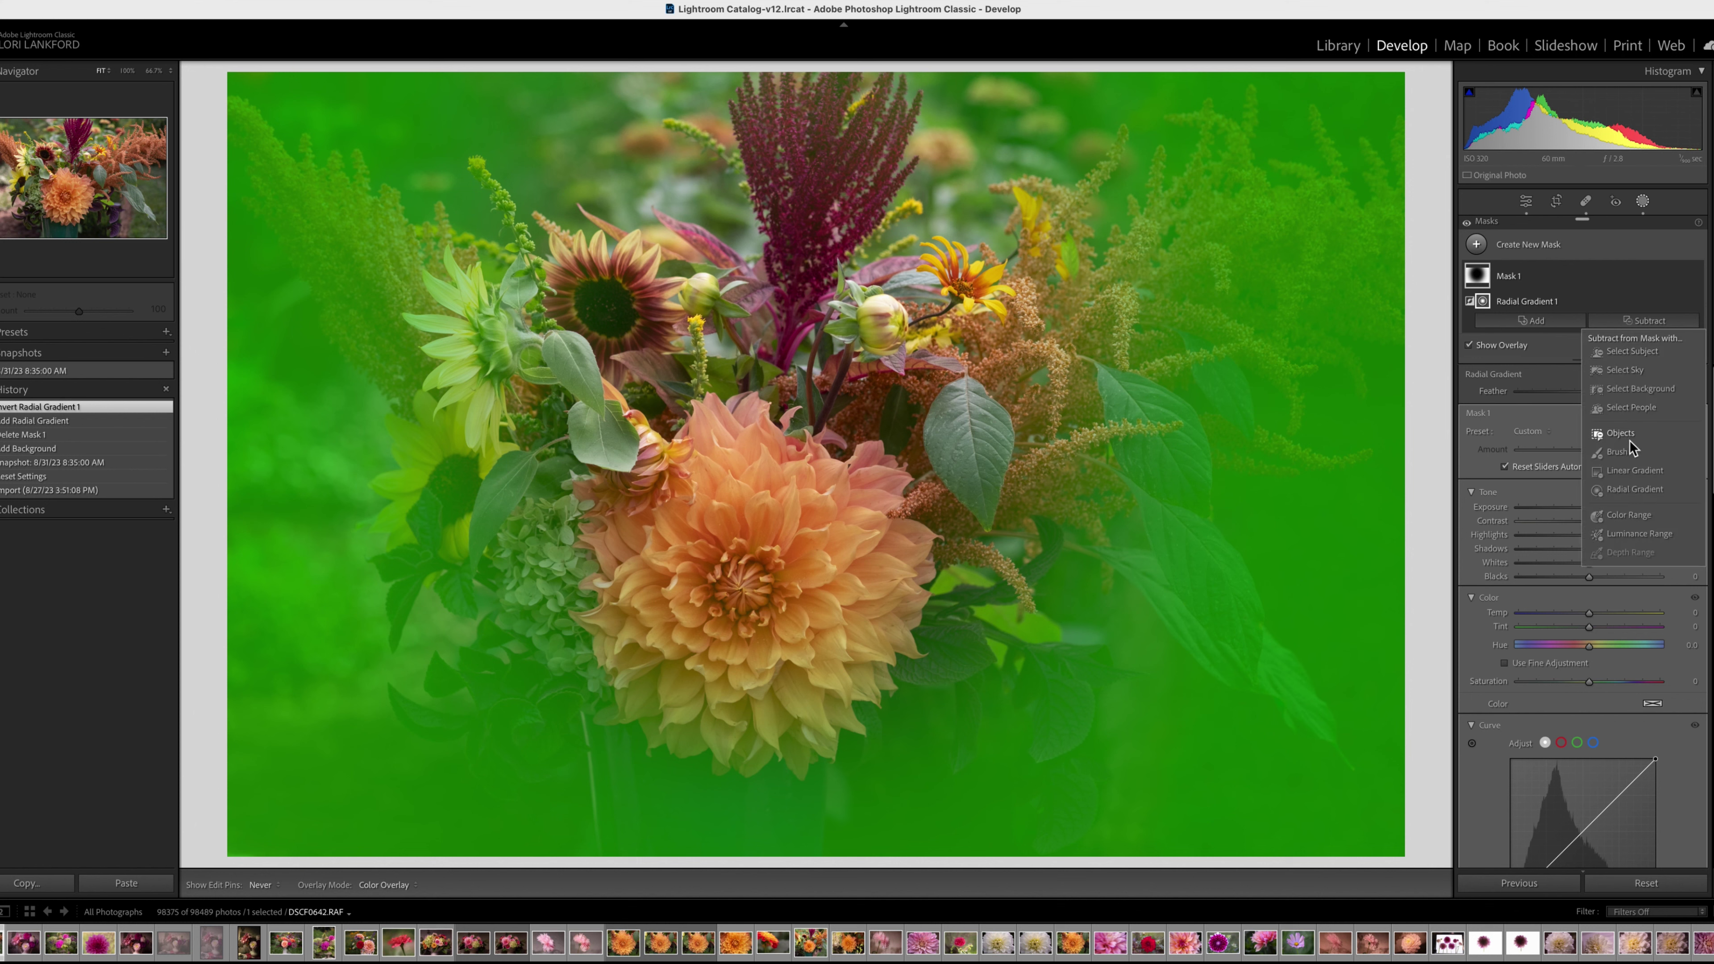
pyautogui.click(1622, 451)
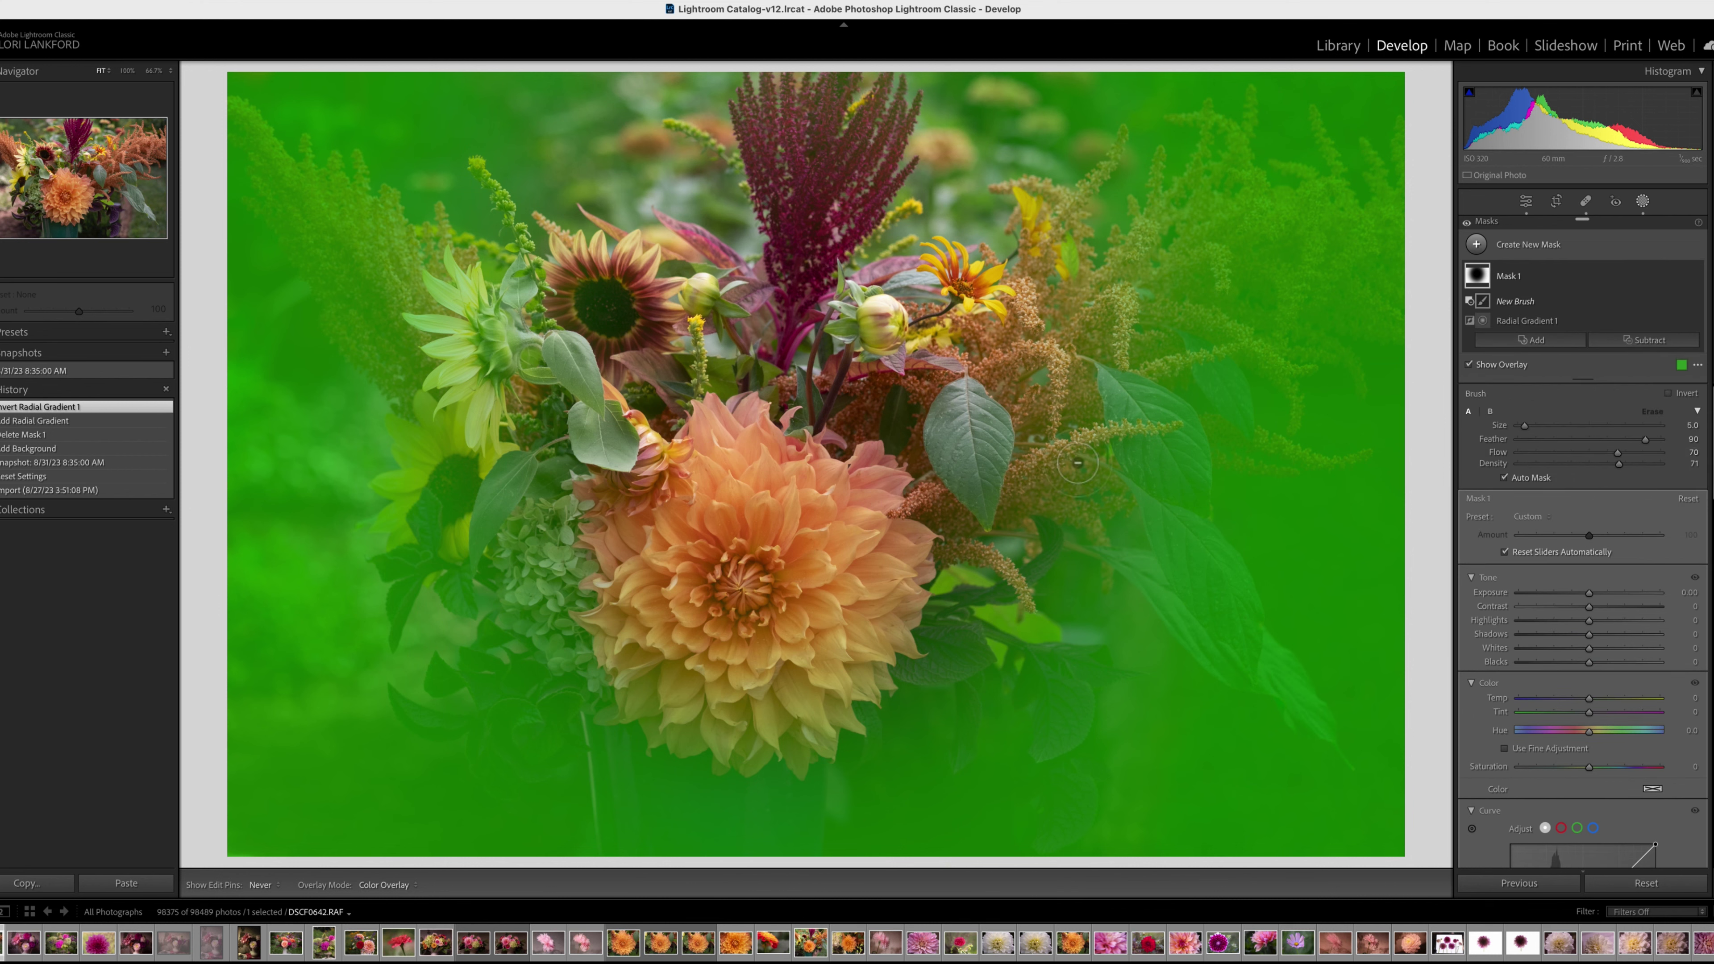
pyautogui.scroll(9, 1030, 463)
pyautogui.moveTo(1256, 257)
pyautogui.mouseDown()
pyautogui.moveTo(1214, 203)
pyautogui.moveTo(1303, 175)
pyautogui.moveTo(1302, 392)
pyautogui.moveTo(1235, 418)
pyautogui.moveTo(1283, 148)
pyautogui.moveTo(1197, 176)
pyautogui.mouseUp()
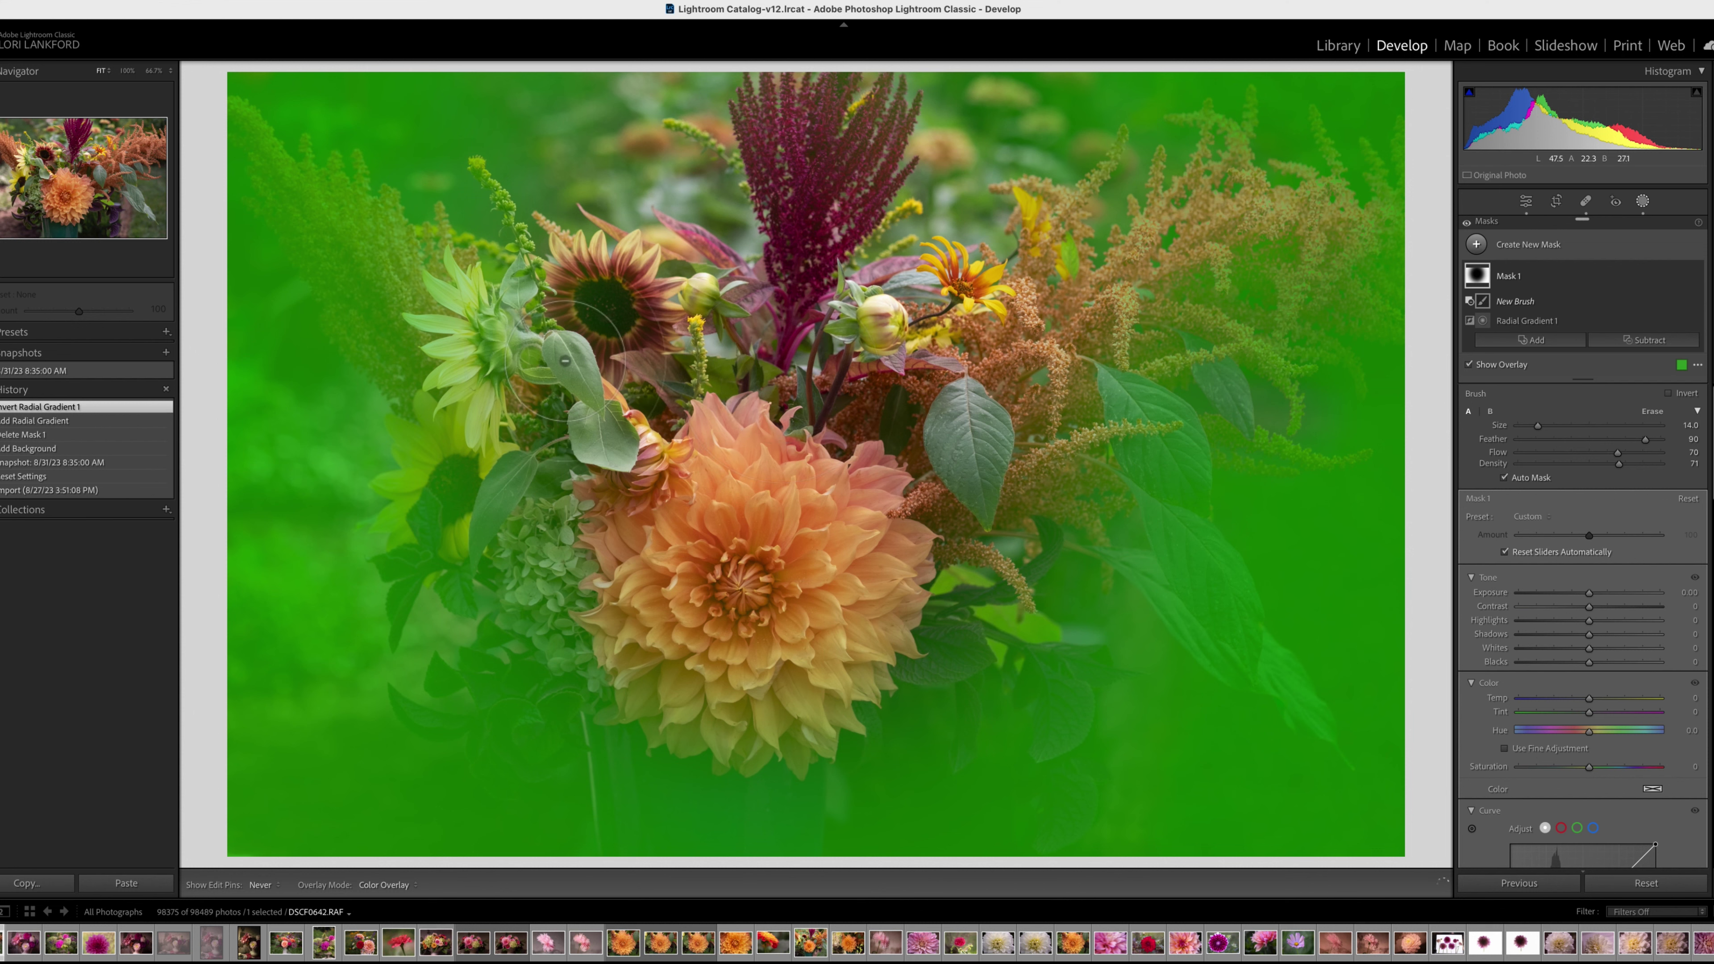
pyautogui.moveTo(594, 328)
pyautogui.mouseDown()
pyautogui.moveTo(324, 290)
pyautogui.moveTo(415, 303)
pyautogui.mouseUp()
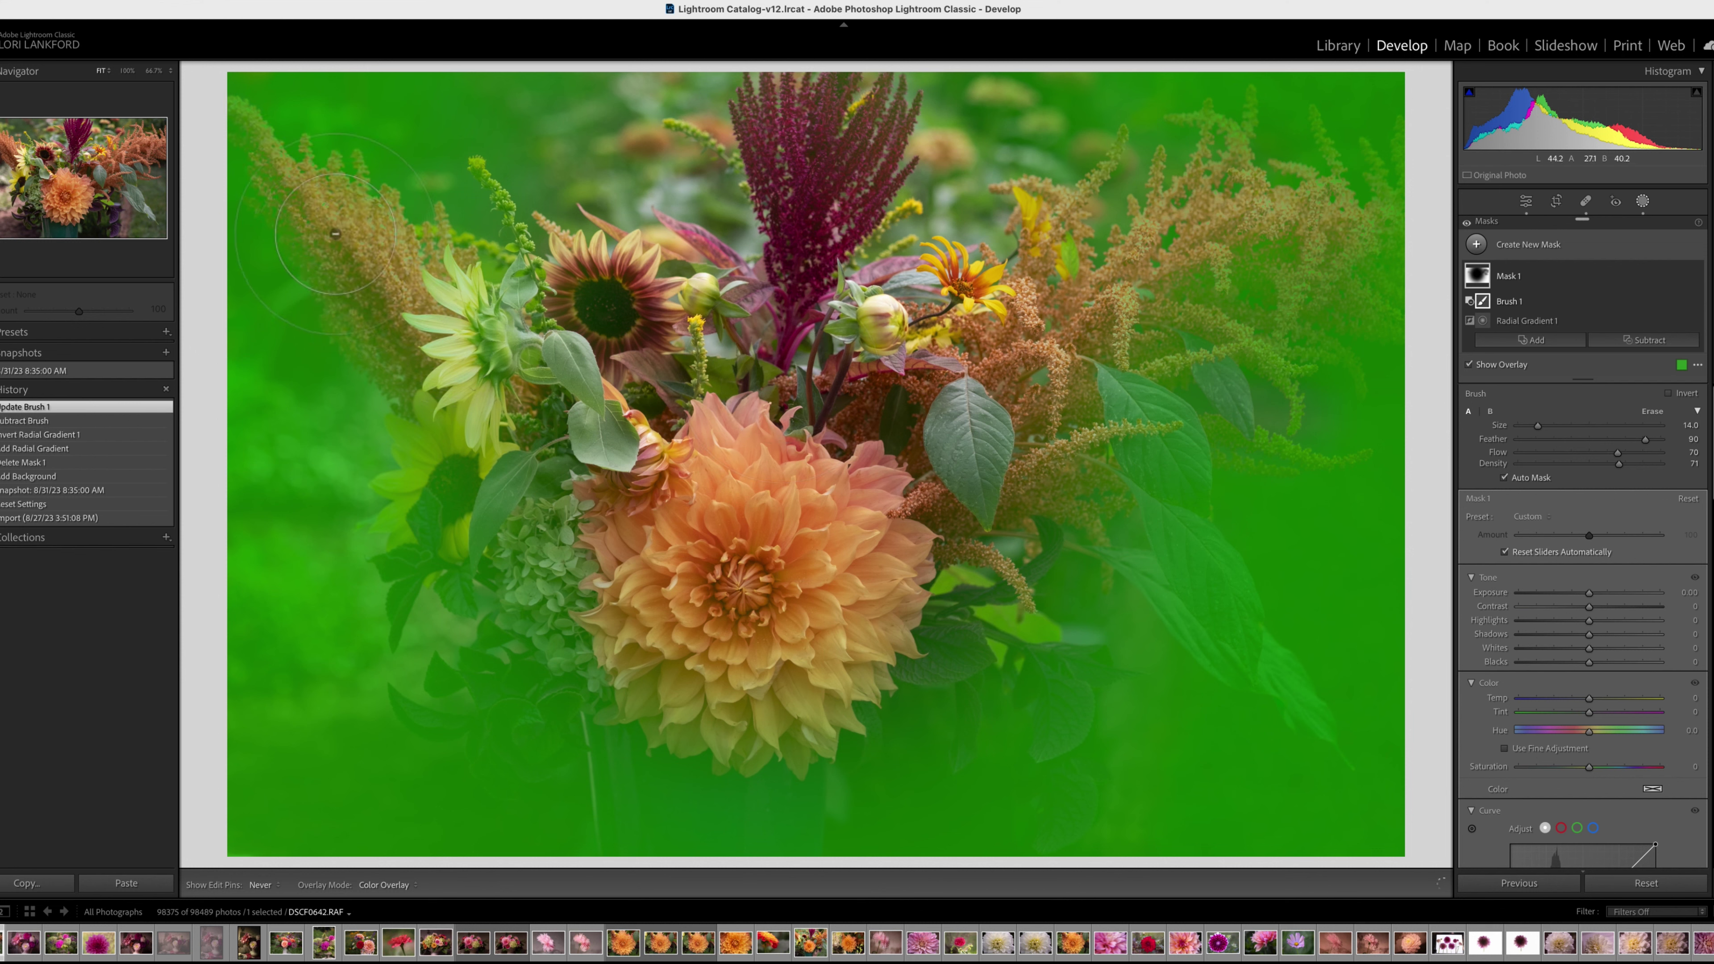
pyautogui.moveTo(489, 465); pyautogui.dragTo(435, 486)
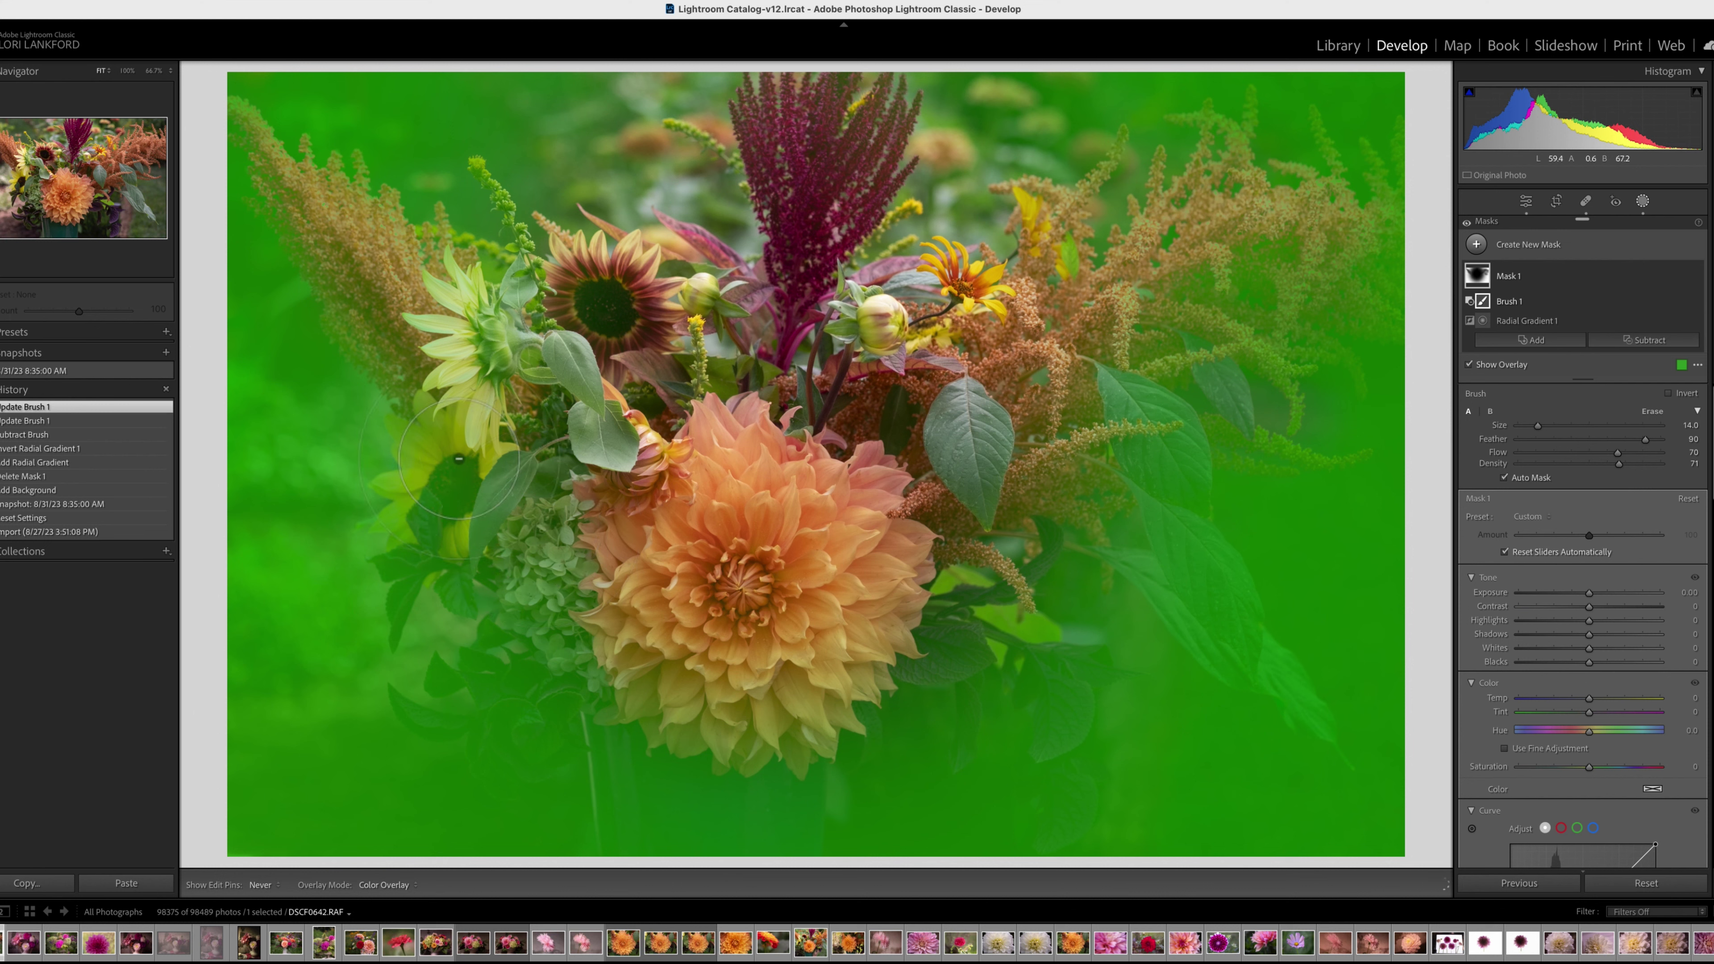
pyautogui.moveTo(454, 586)
pyautogui.mouseDown()
pyautogui.moveTo(513, 628)
pyautogui.moveTo(472, 675)
pyautogui.moveTo(540, 696)
pyautogui.moveTo(635, 685)
pyautogui.mouseUp()
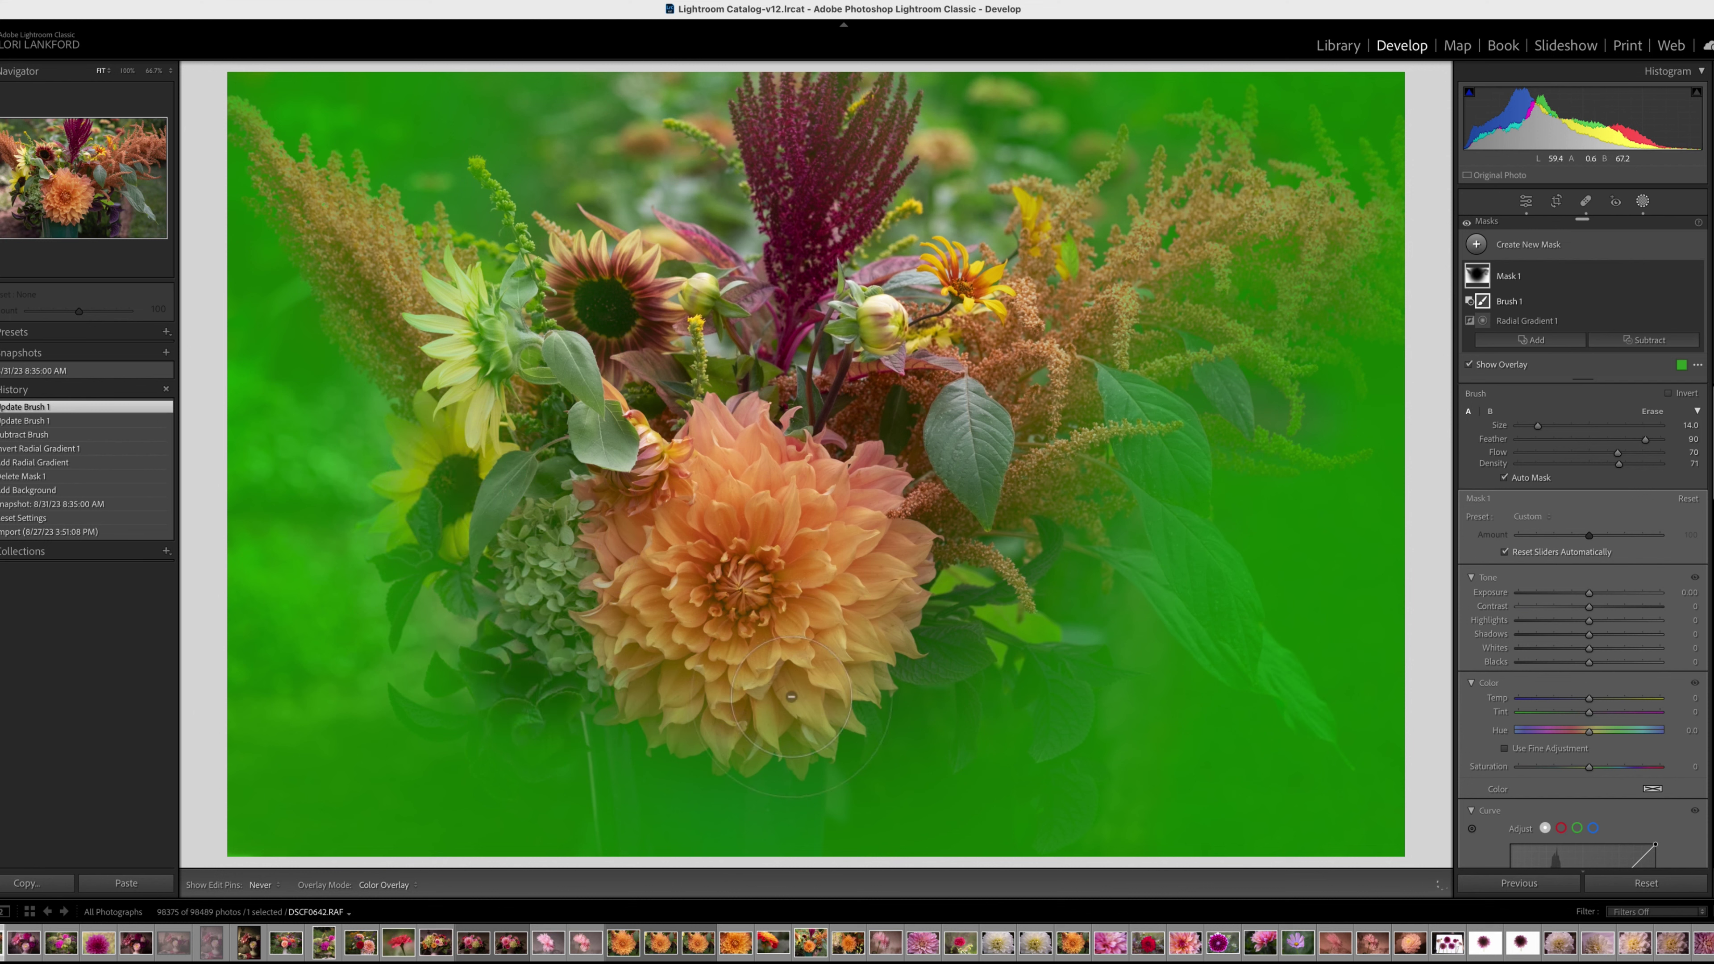
pyautogui.moveTo(1087, 665)
pyautogui.mouseDown()
pyautogui.moveTo(1070, 676)
pyautogui.moveTo(1054, 815)
pyautogui.mouseUp()
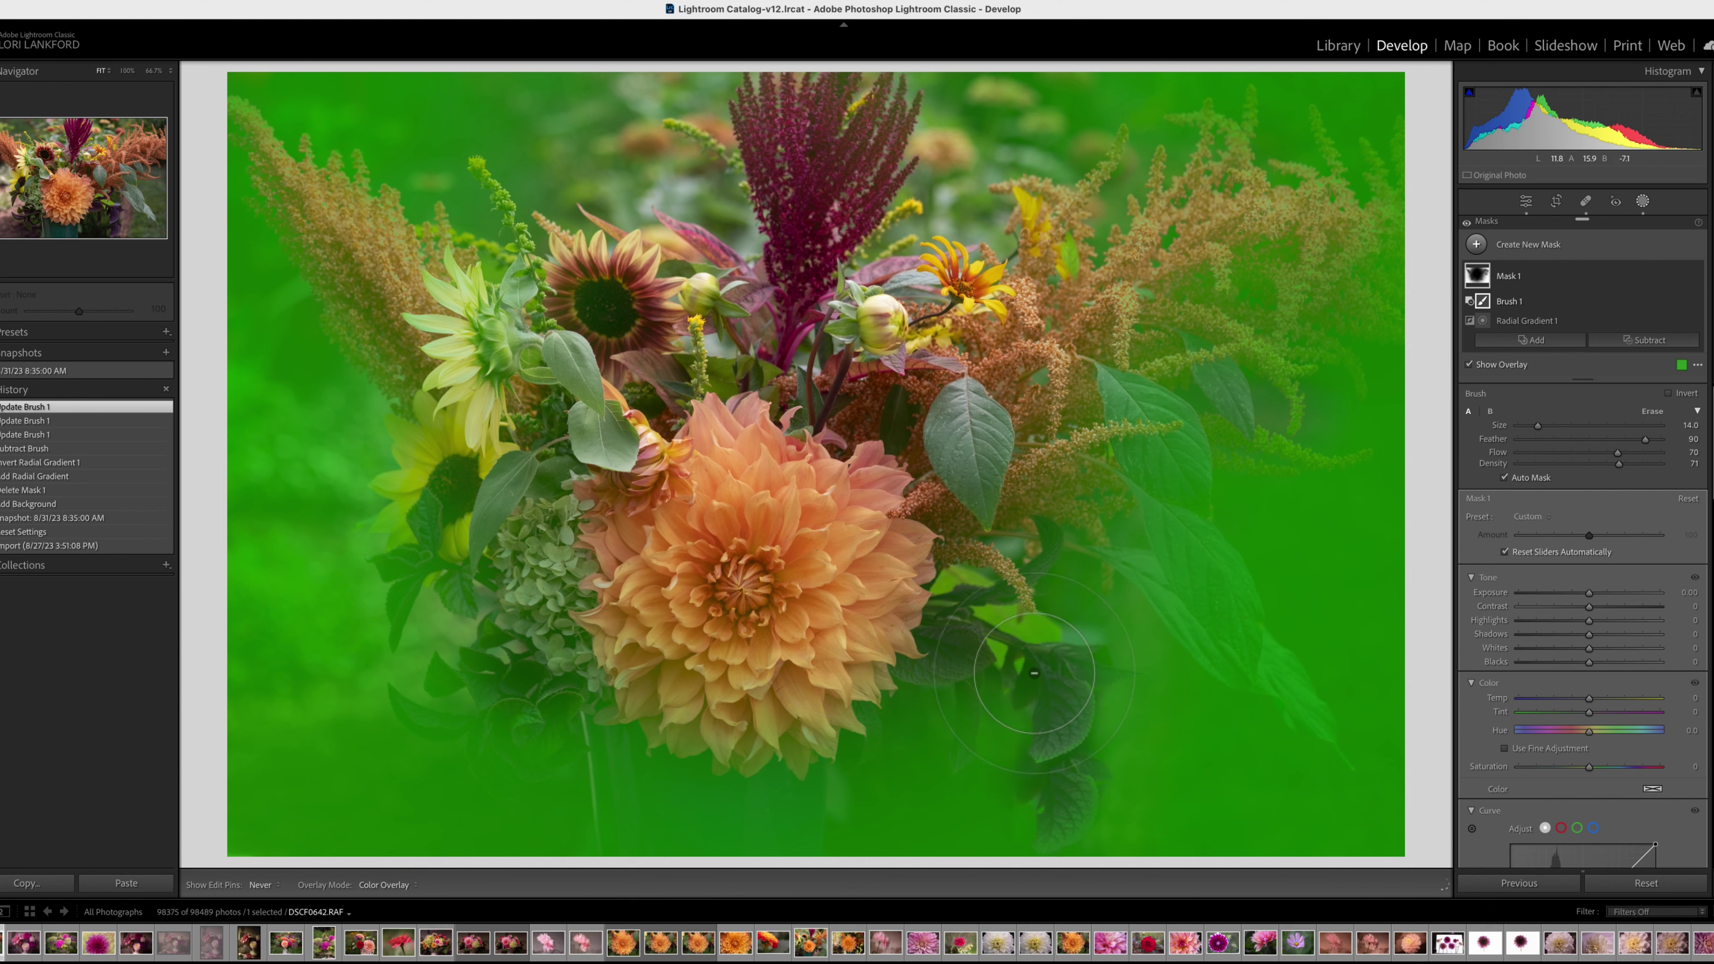
pyautogui.click(527, 677)
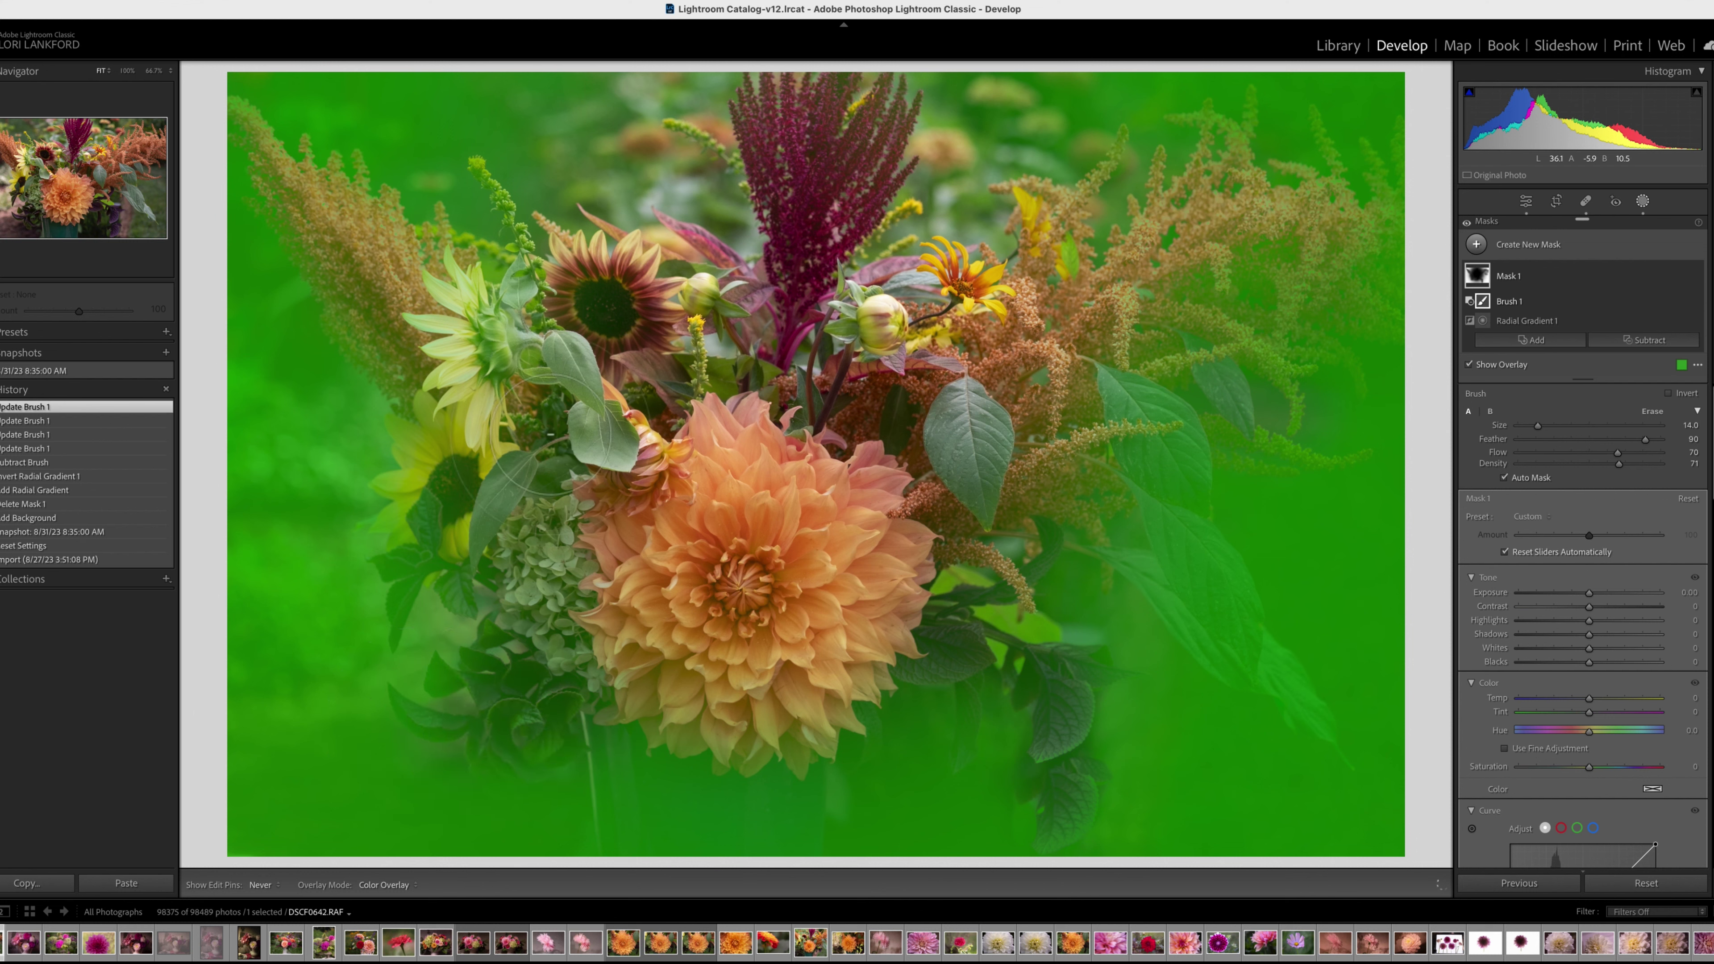
pyautogui.click(870, 433)
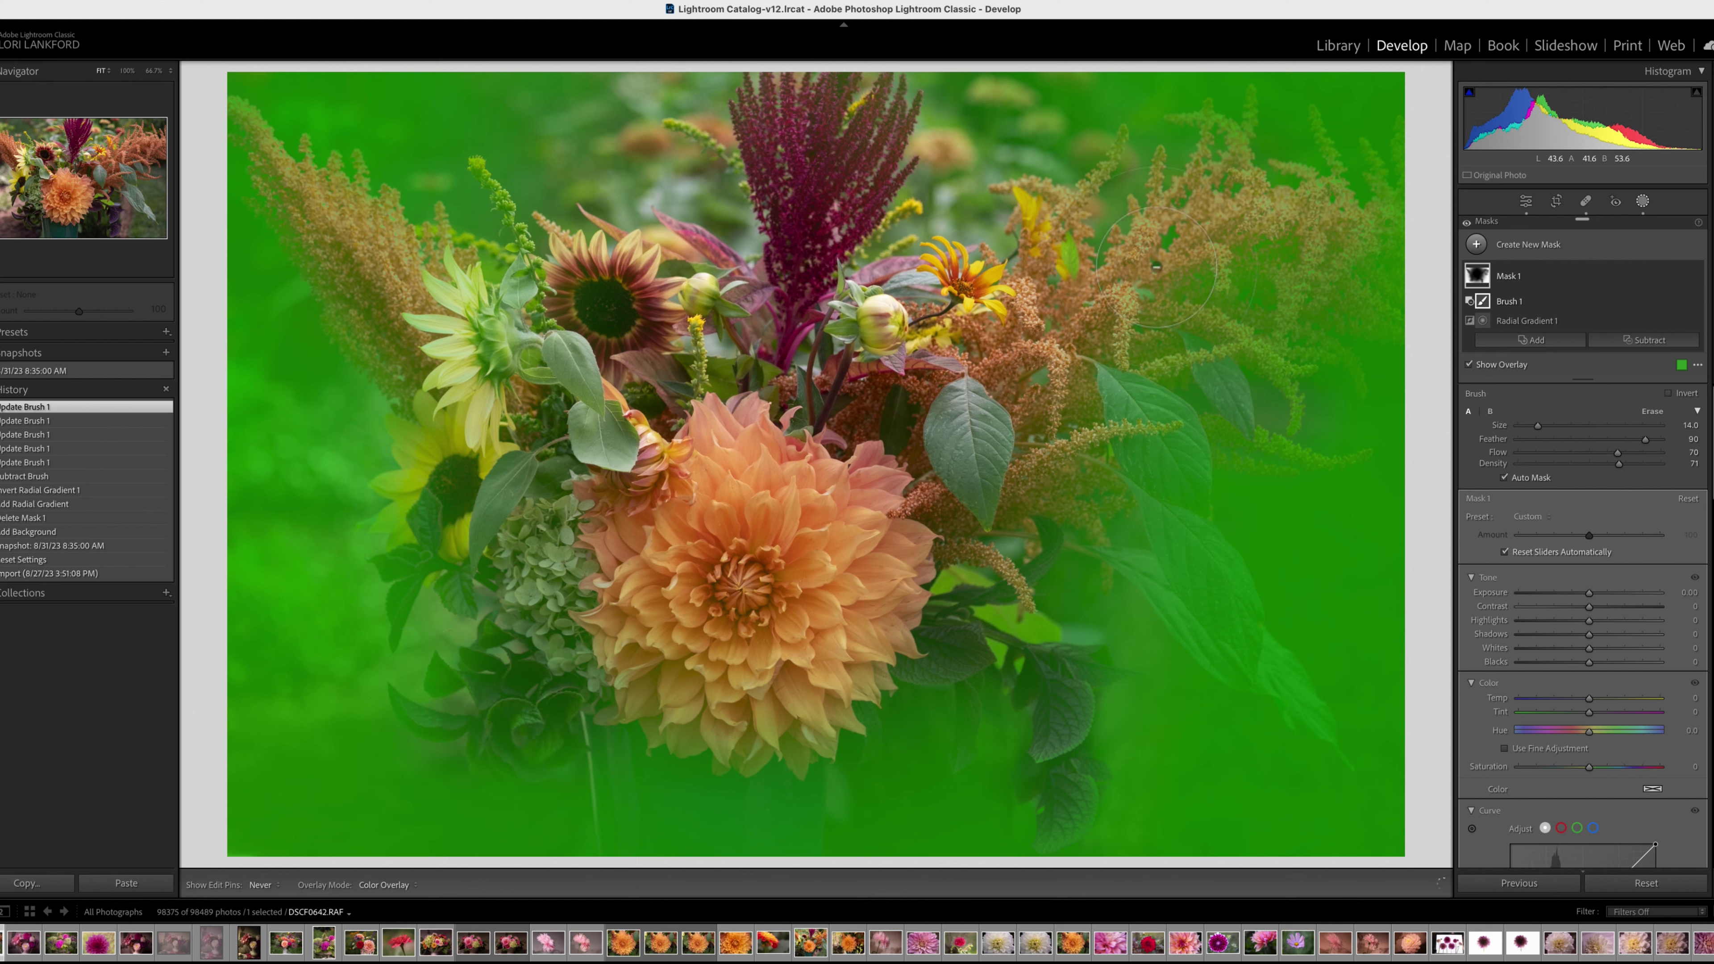
pyautogui.click(963, 411)
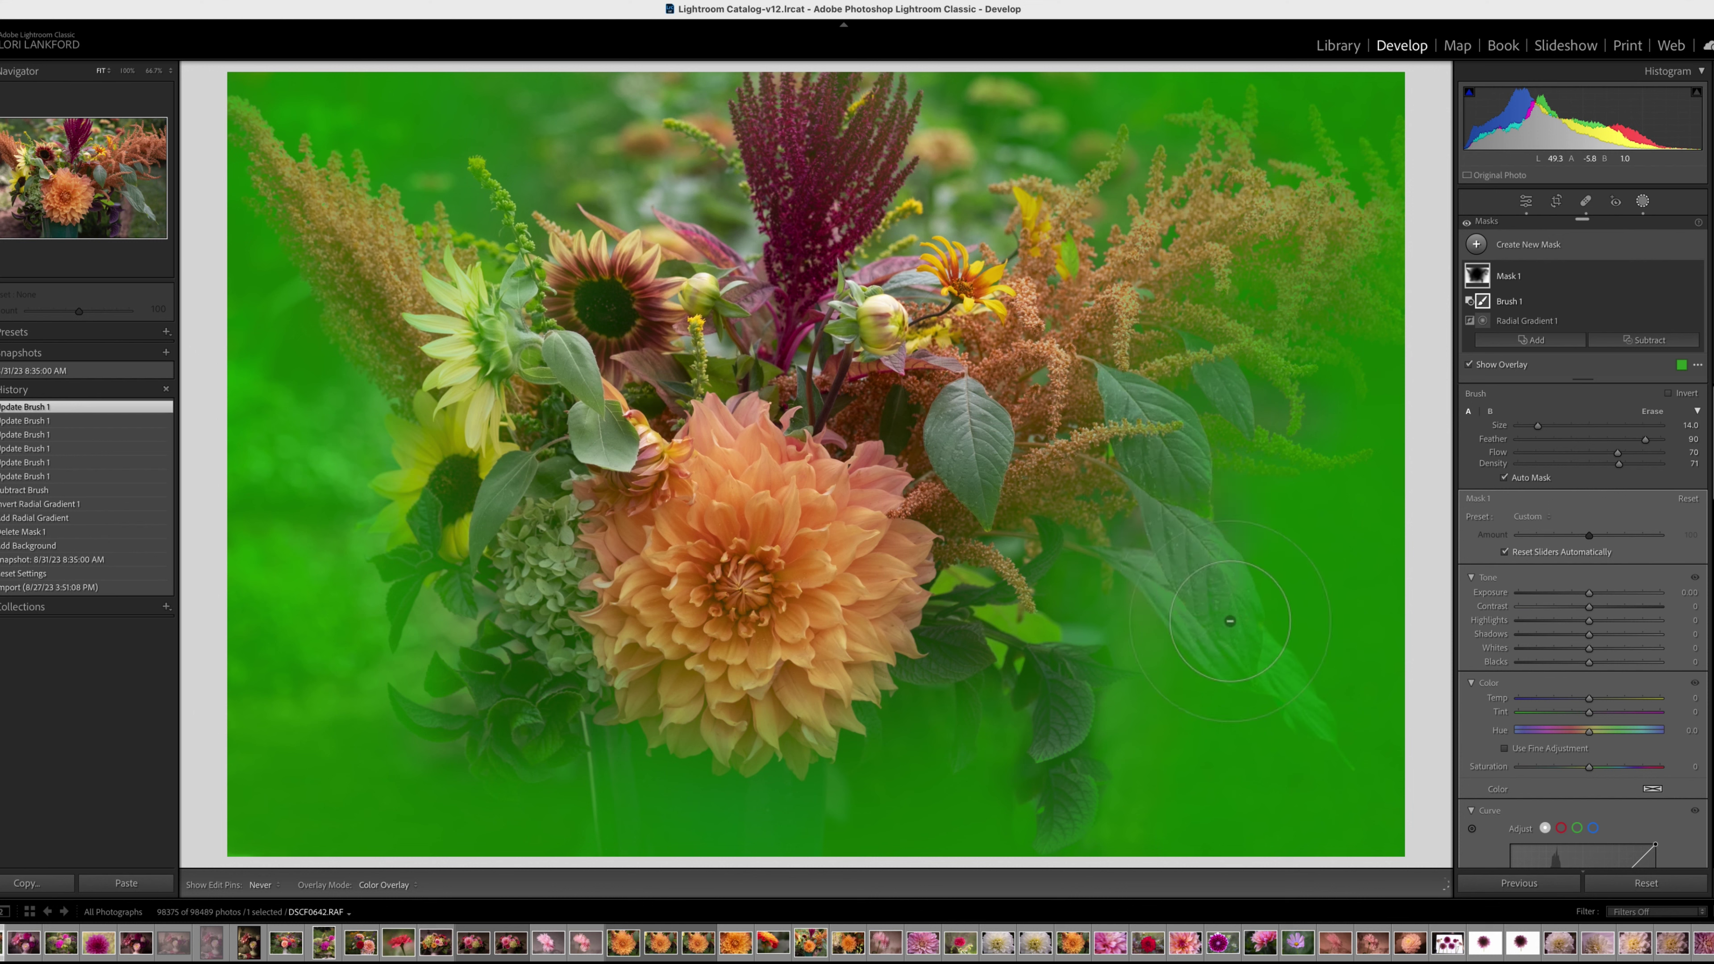
pyautogui.click(877, 382)
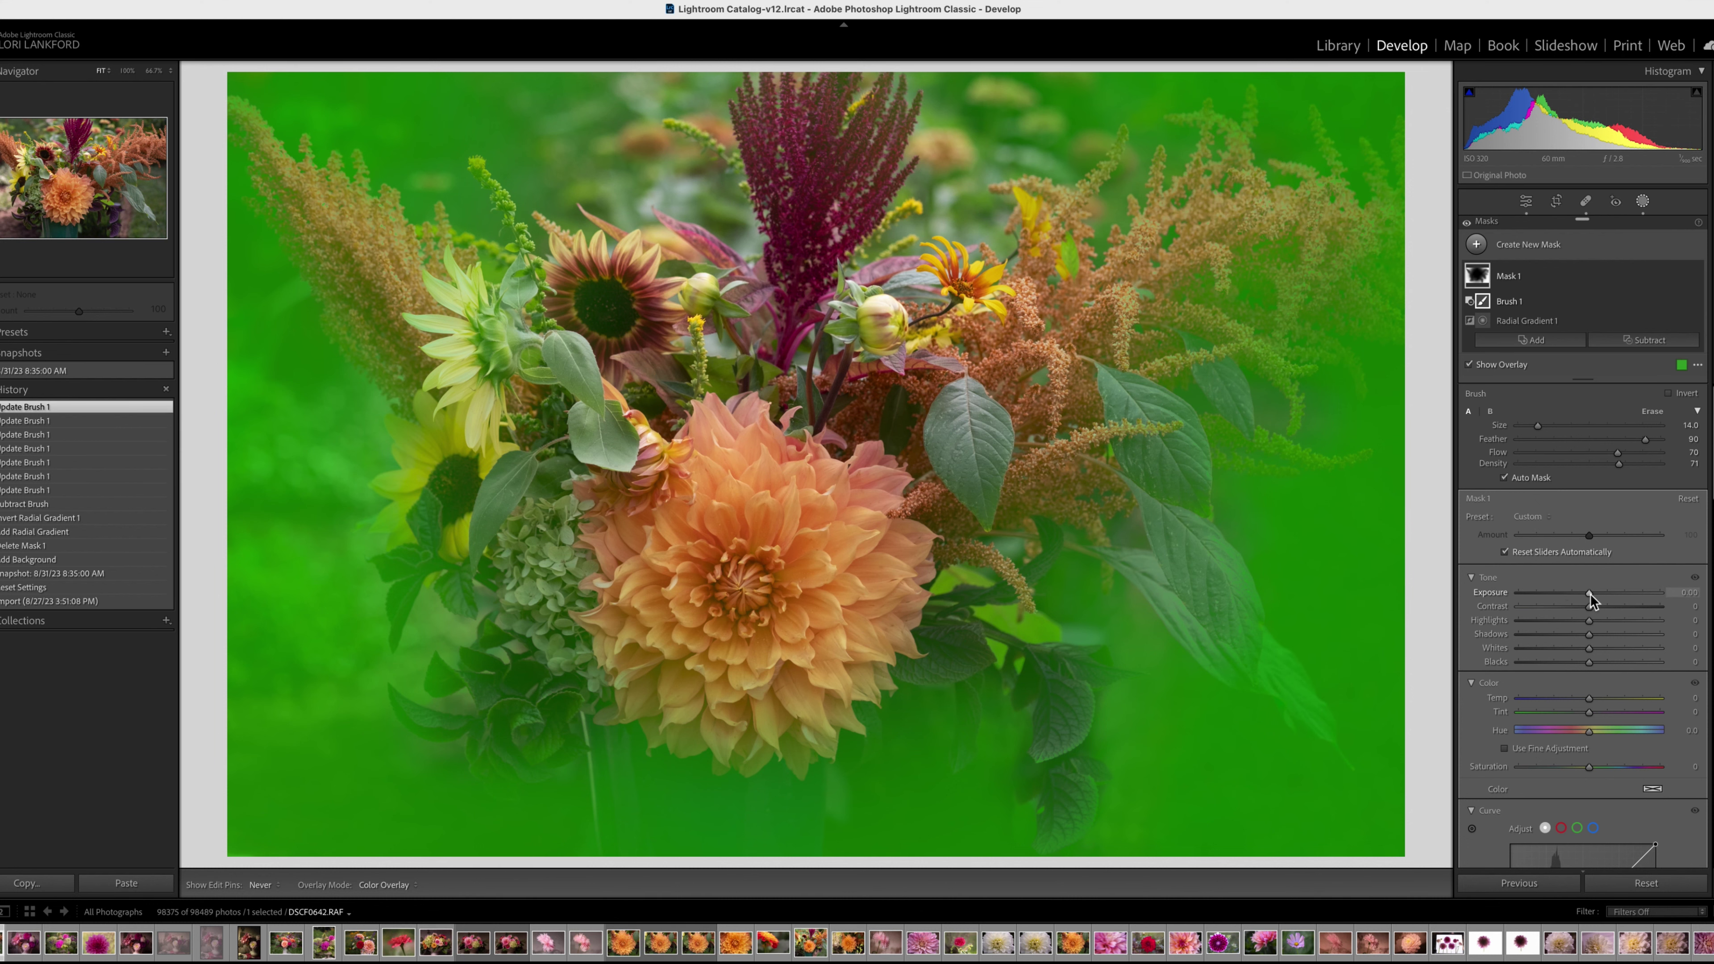
# Step: Hide the mask overlay and set the mask's exposure to -1.21 and shadows to 30
pyautogui.press('o')
pyautogui.moveTo(1589, 594); pyautogui.dragTo(1580, 601)
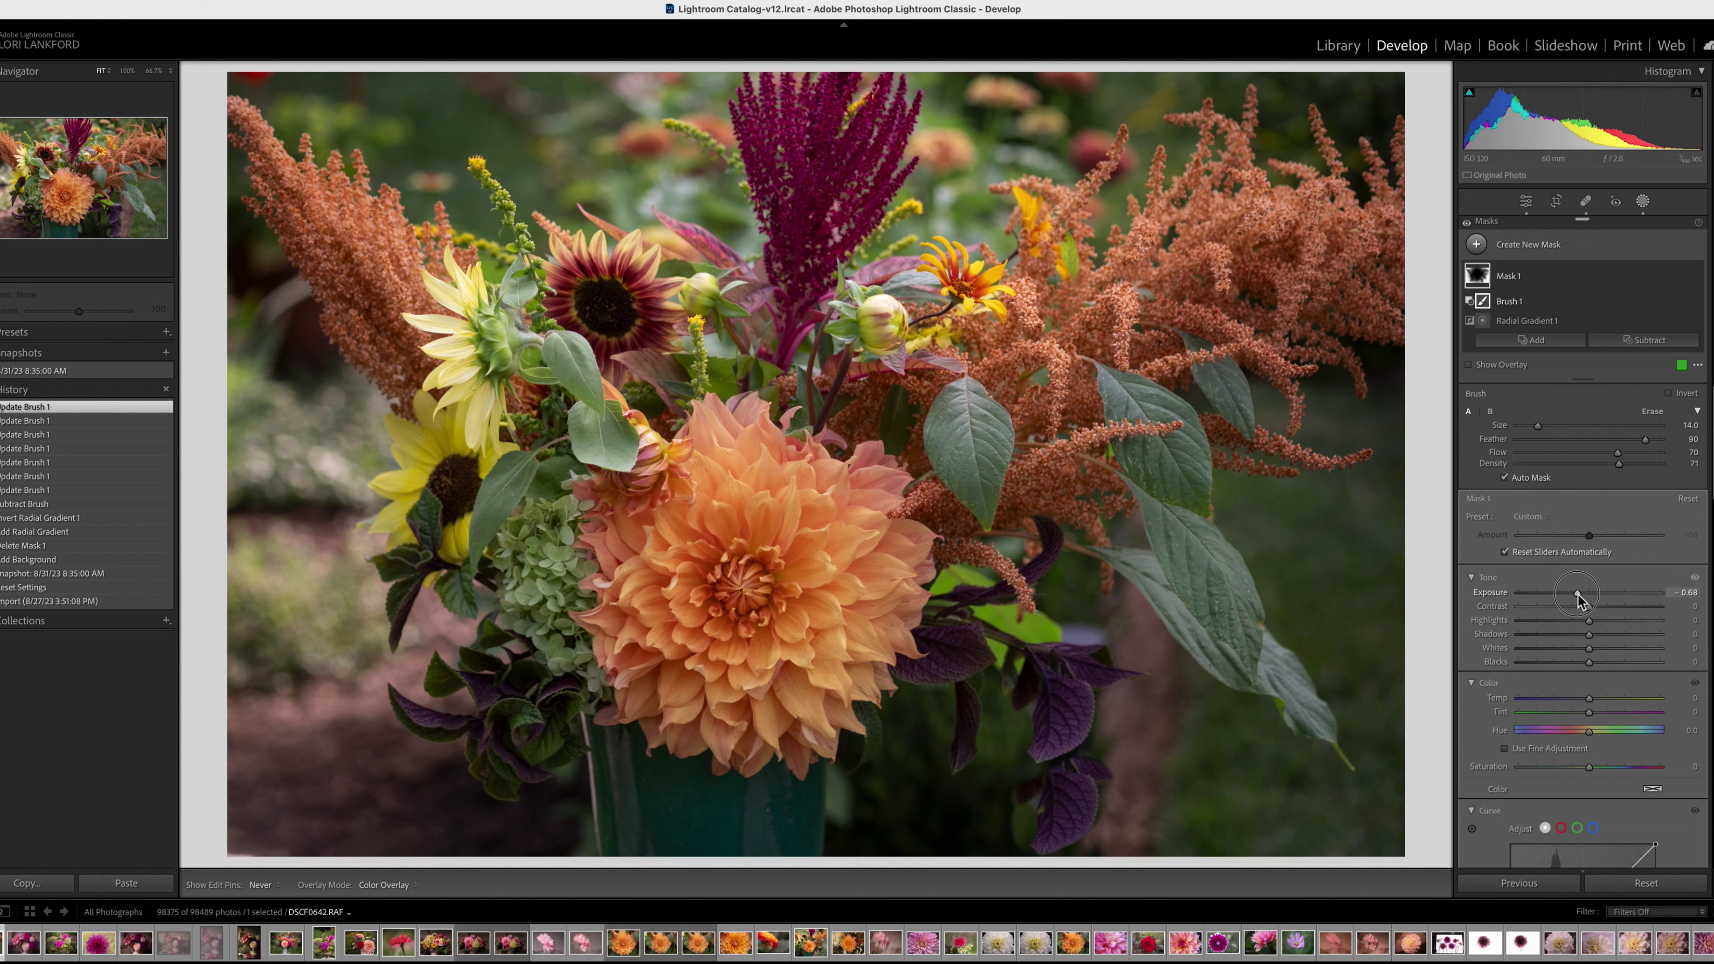
pyautogui.moveTo(1579, 599); pyautogui.dragTo(1576, 595)
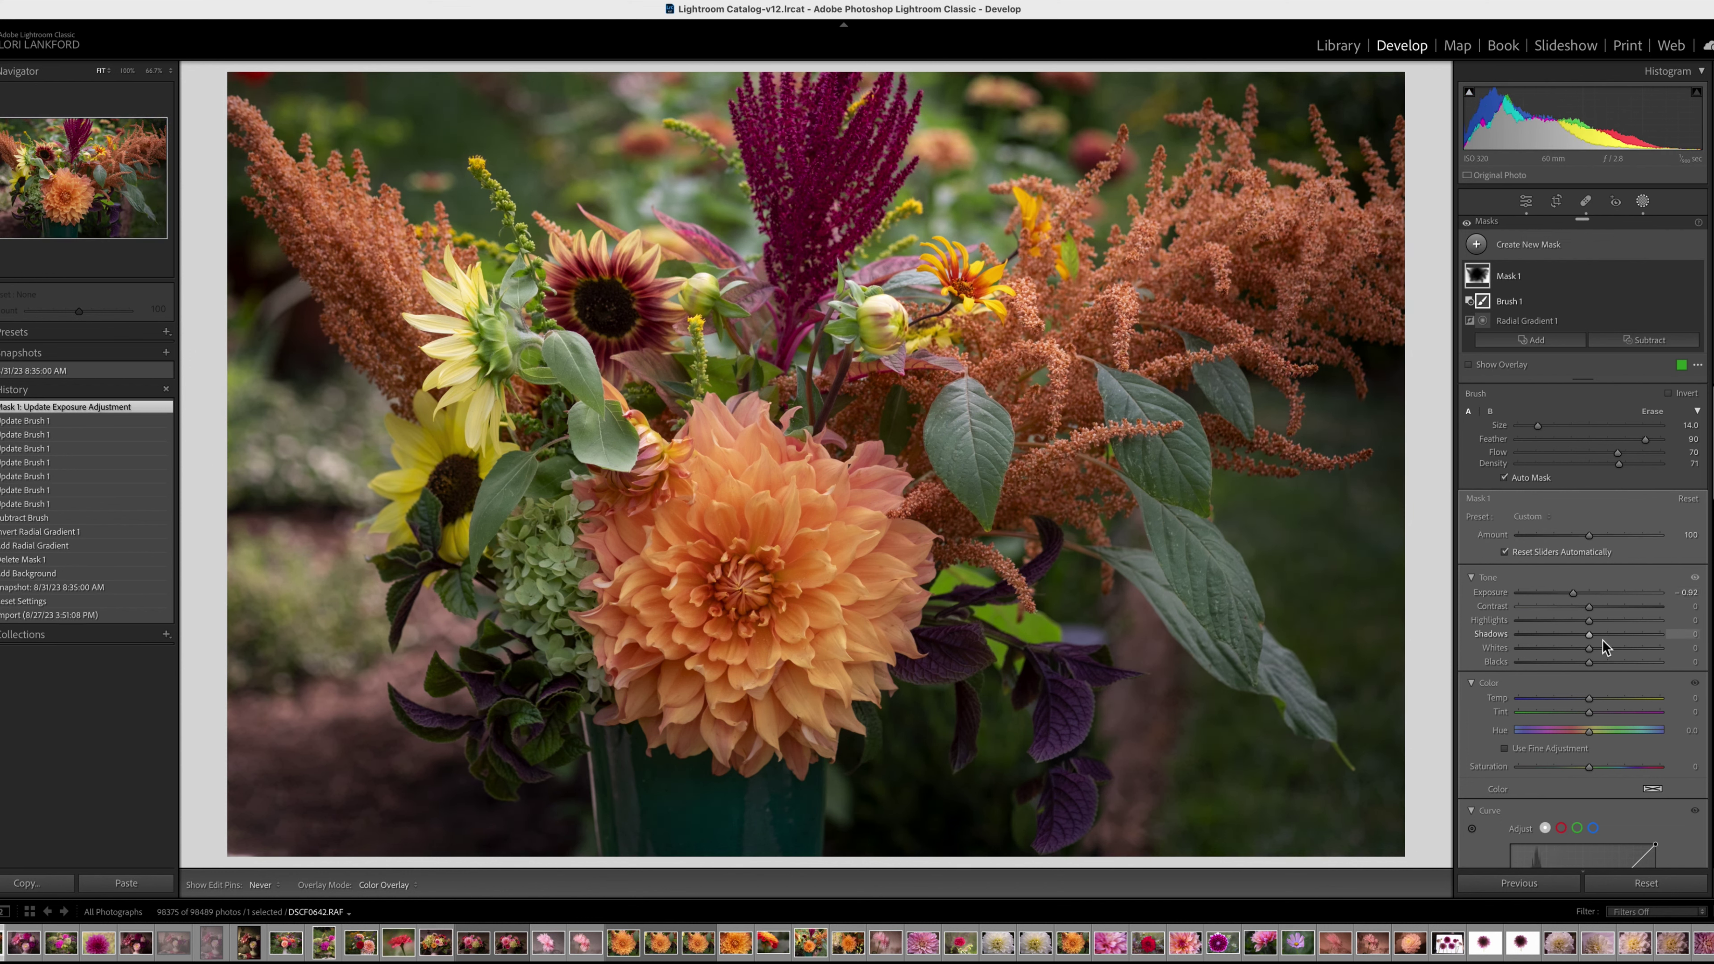
pyautogui.click(1612, 633)
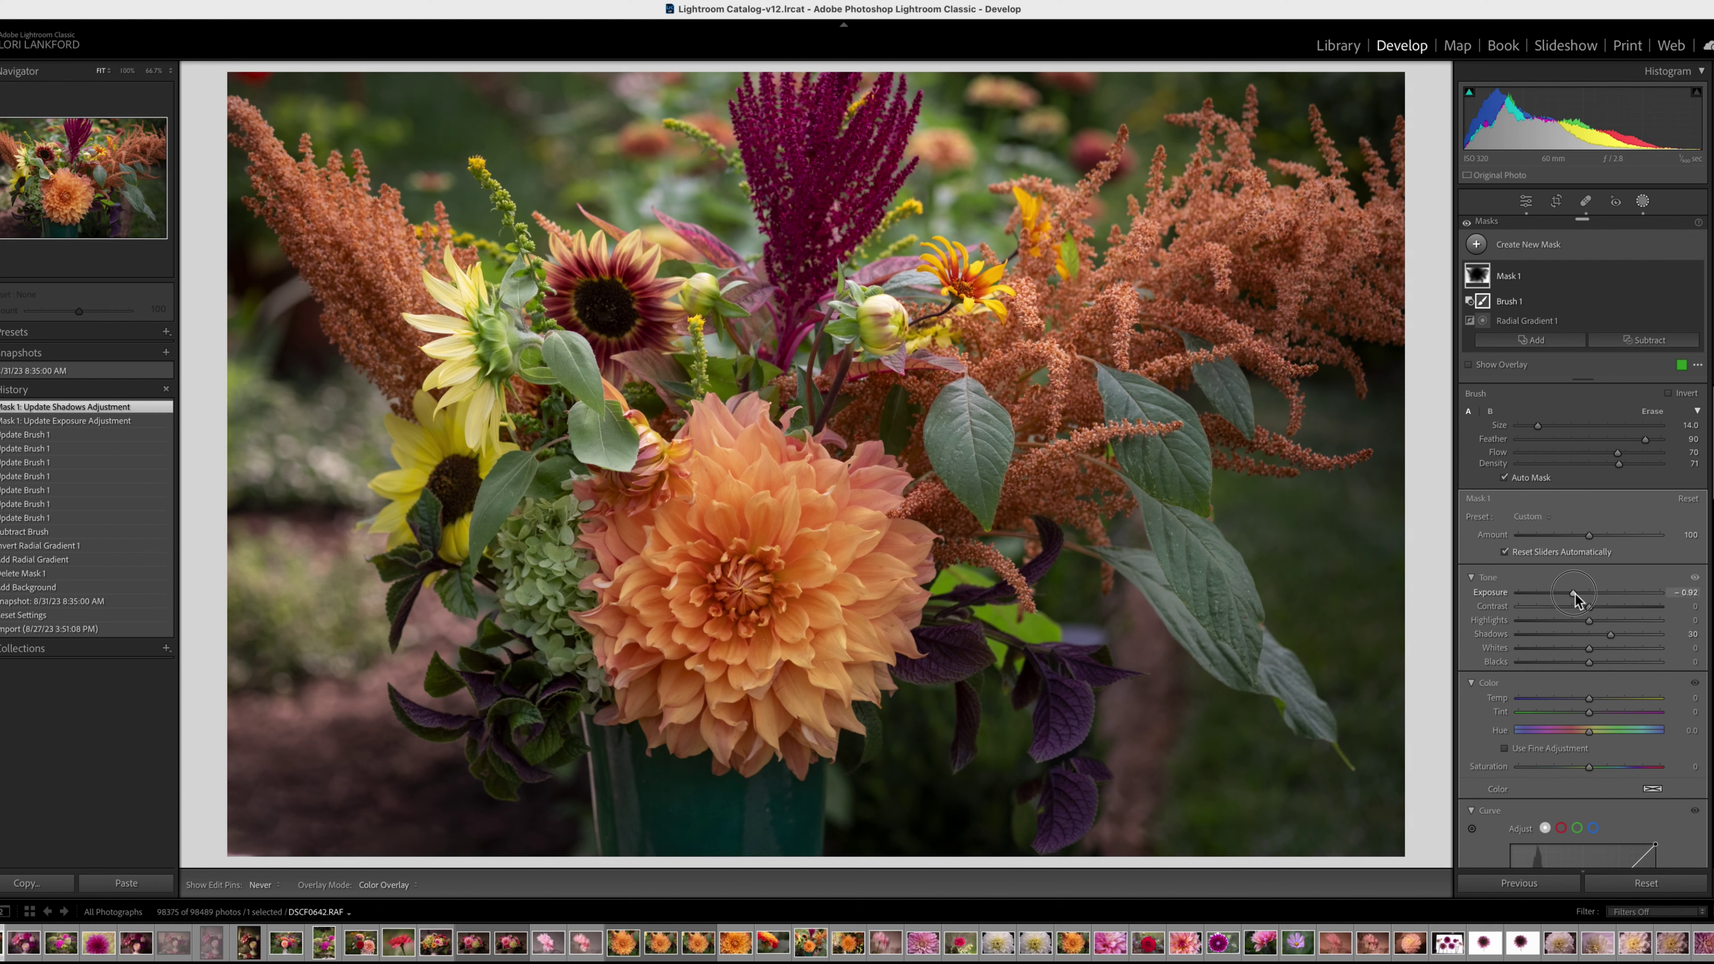
pyautogui.moveTo(1575, 594); pyautogui.dragTo(1570, 593)
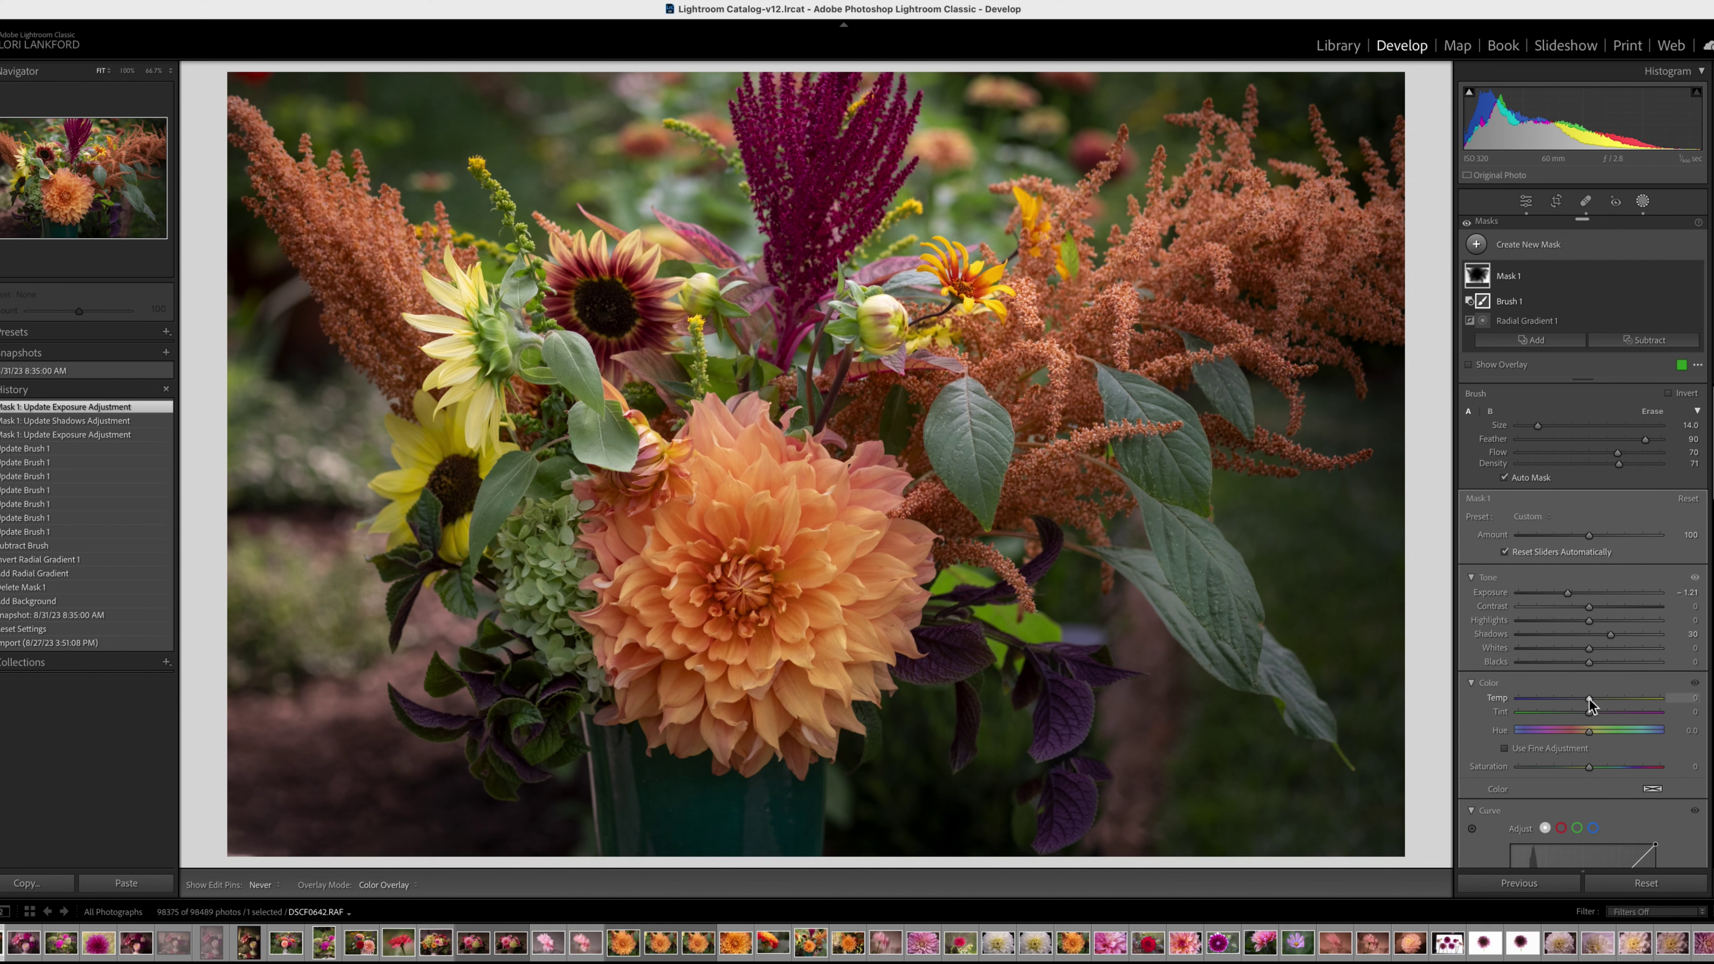
# Step: Warm the masked surroundings by setting the mask's color temperature to 42, and compare with the Before version
pyautogui.moveTo(1591, 702); pyautogui.dragTo(1620, 706)
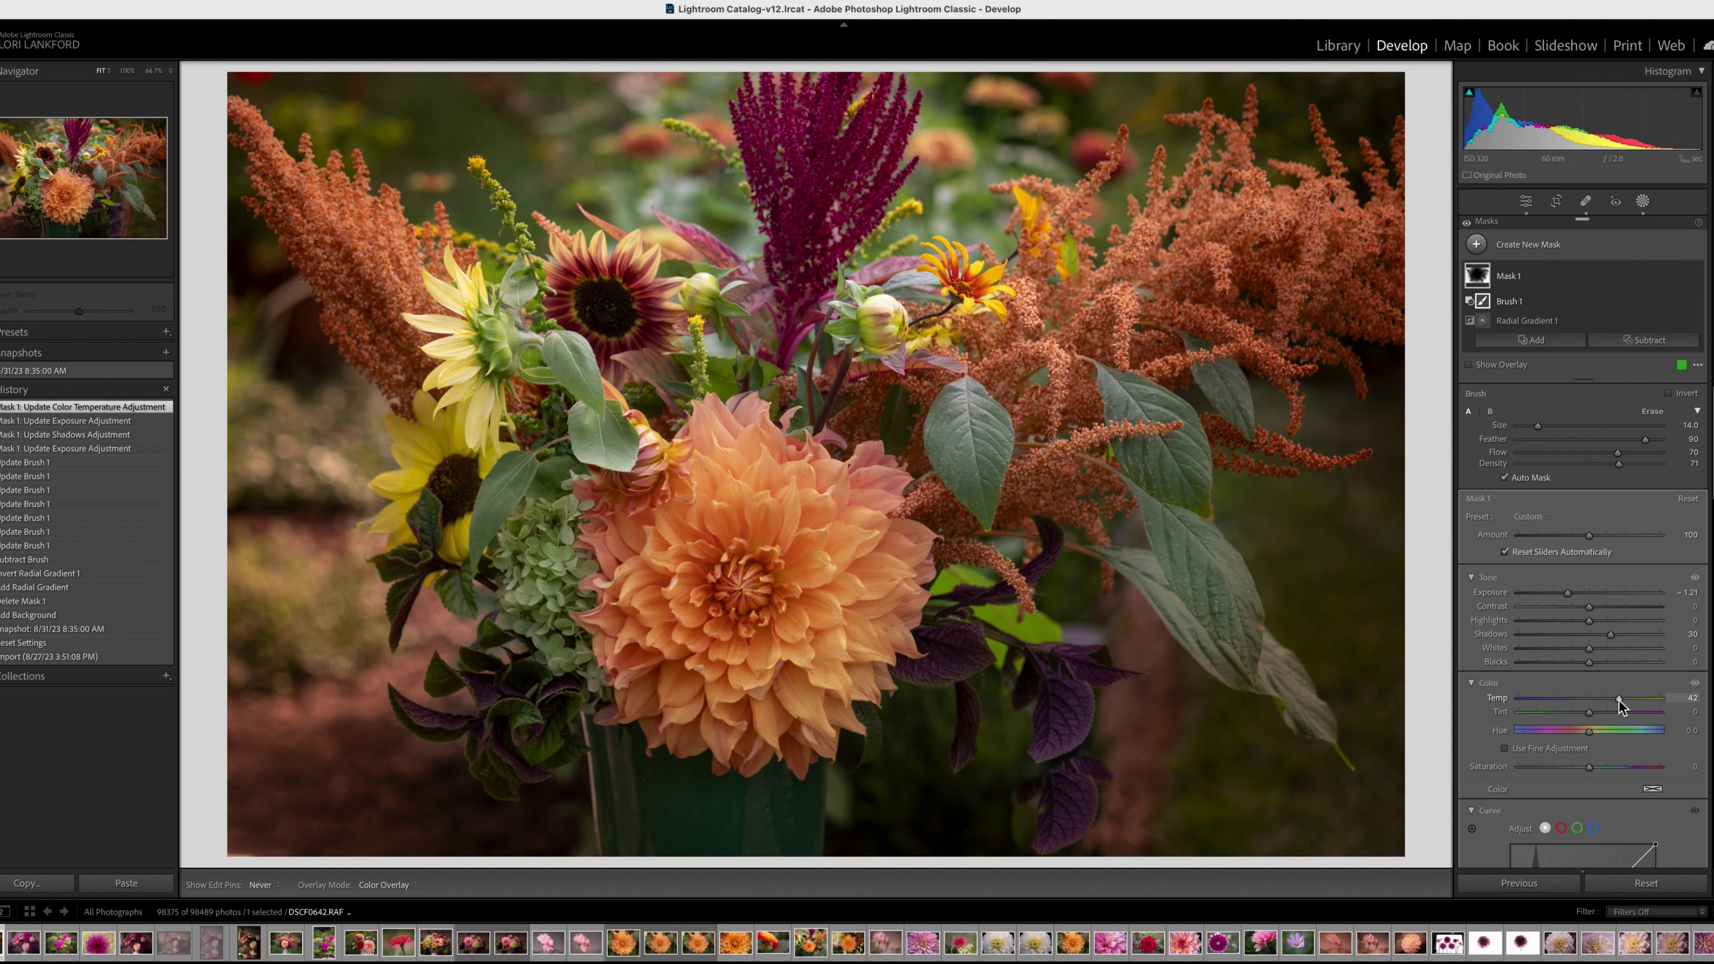
pyautogui.press('\\')
pyautogui.press('\\')
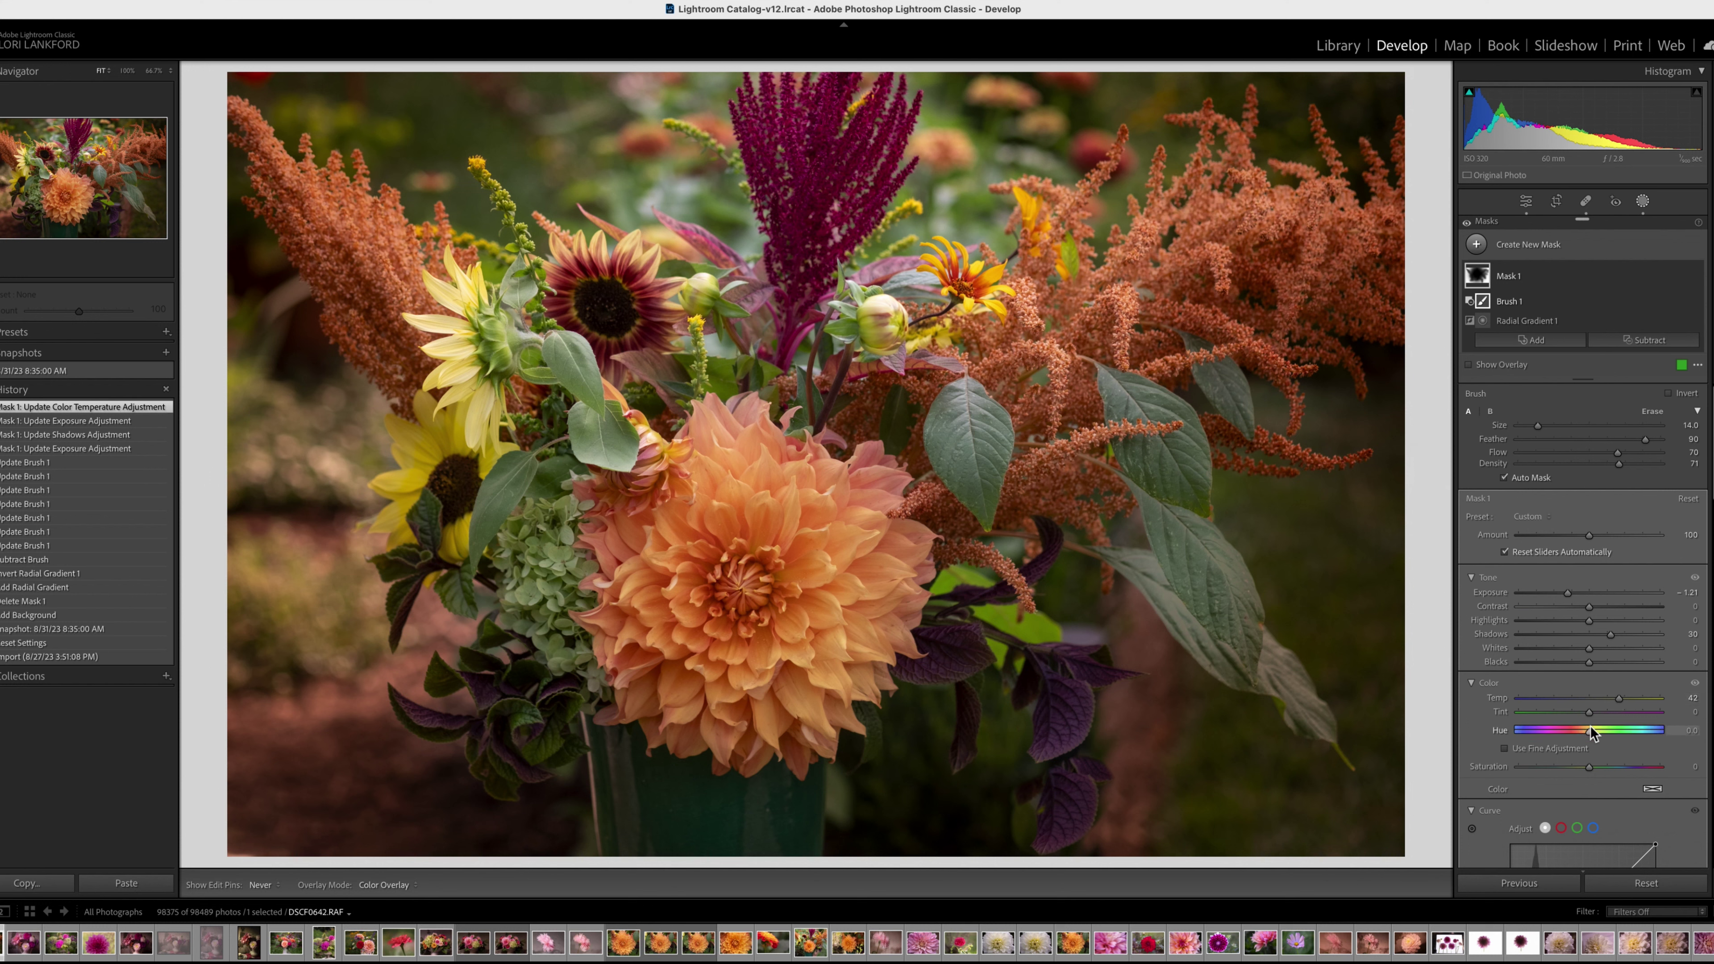
# Step: Flatten the mask's tone curve by raising the black point slightly and lowering the white point to output 228
pyautogui.scroll(-5, 1592, 729)
pyautogui.scroll(-1, 1592, 729)
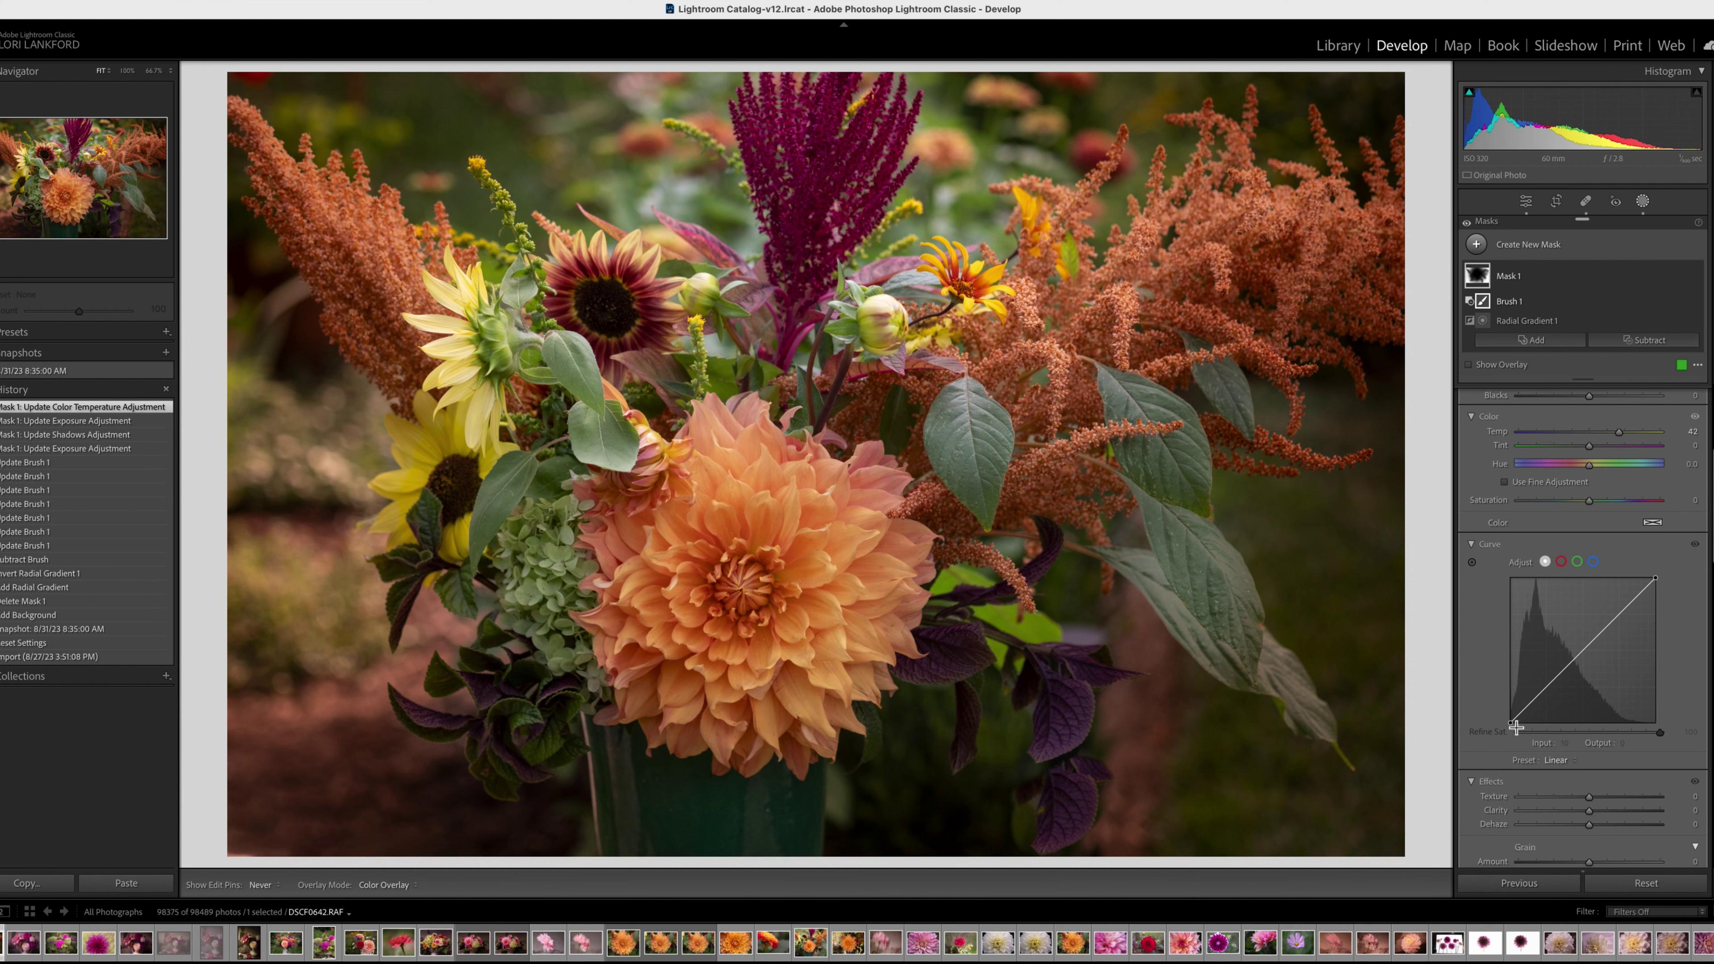
pyautogui.moveTo(1515, 727); pyautogui.dragTo(1512, 717)
pyautogui.moveTo(1655, 579); pyautogui.dragTo(1662, 594)
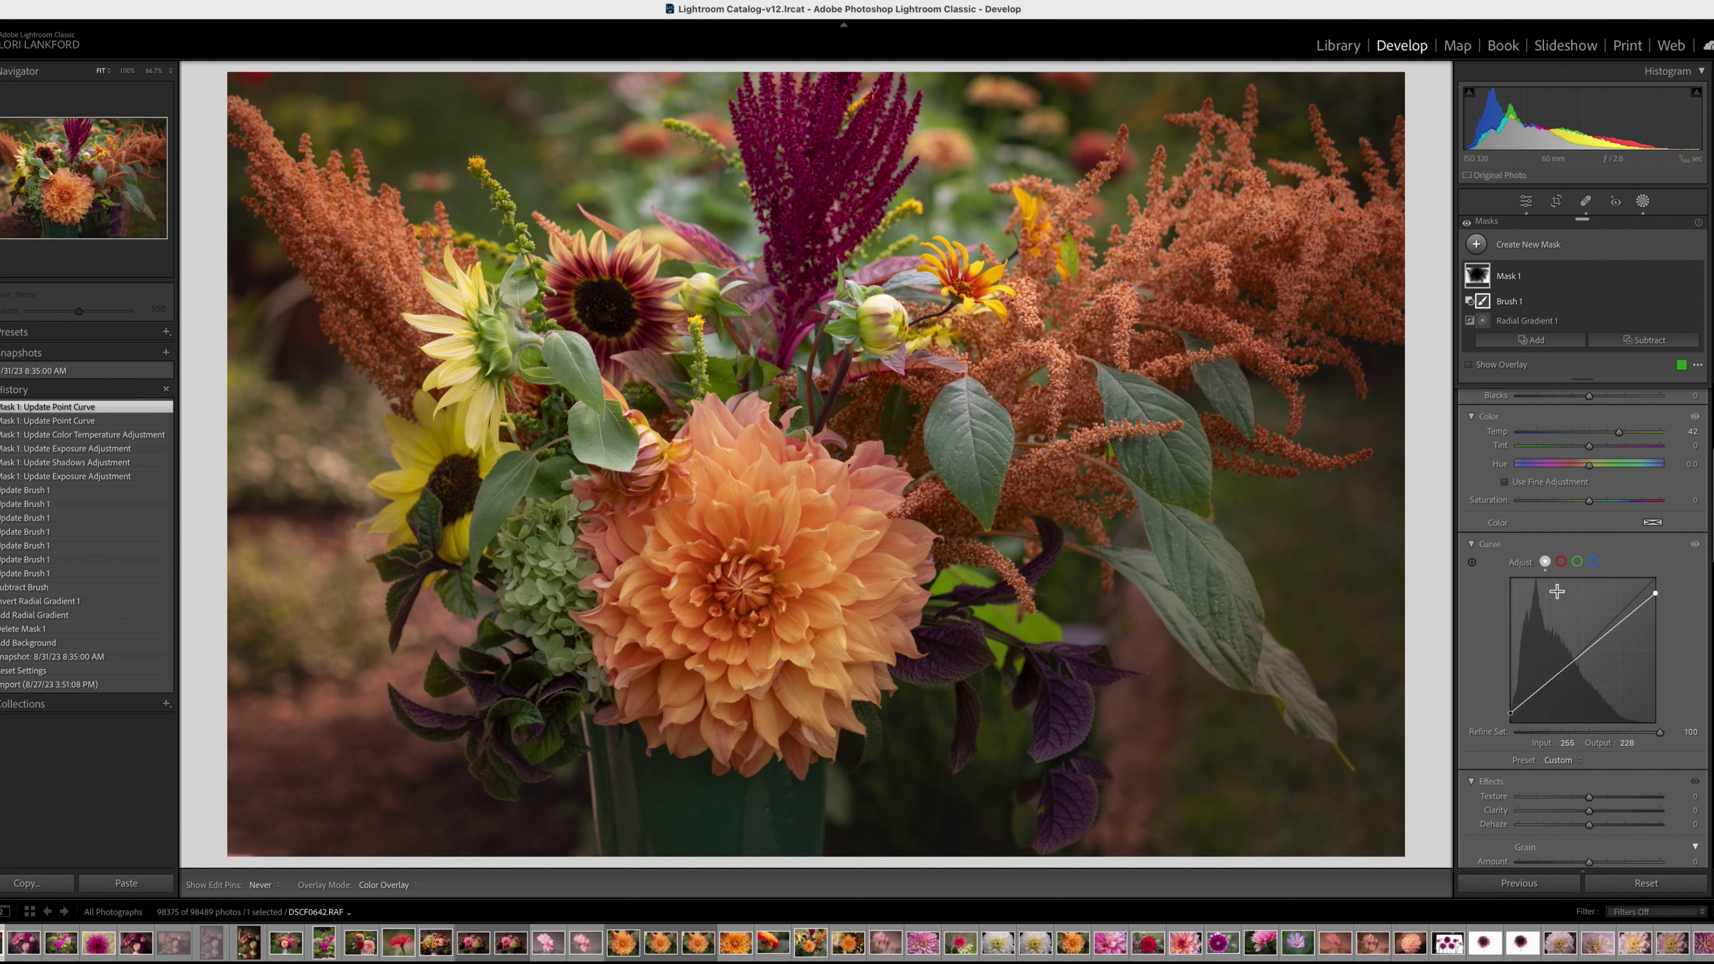
# Step: Reduce the background mask's saturation to -18 and set its exposure to -1.41
pyautogui.scroll(4, 1557, 592)
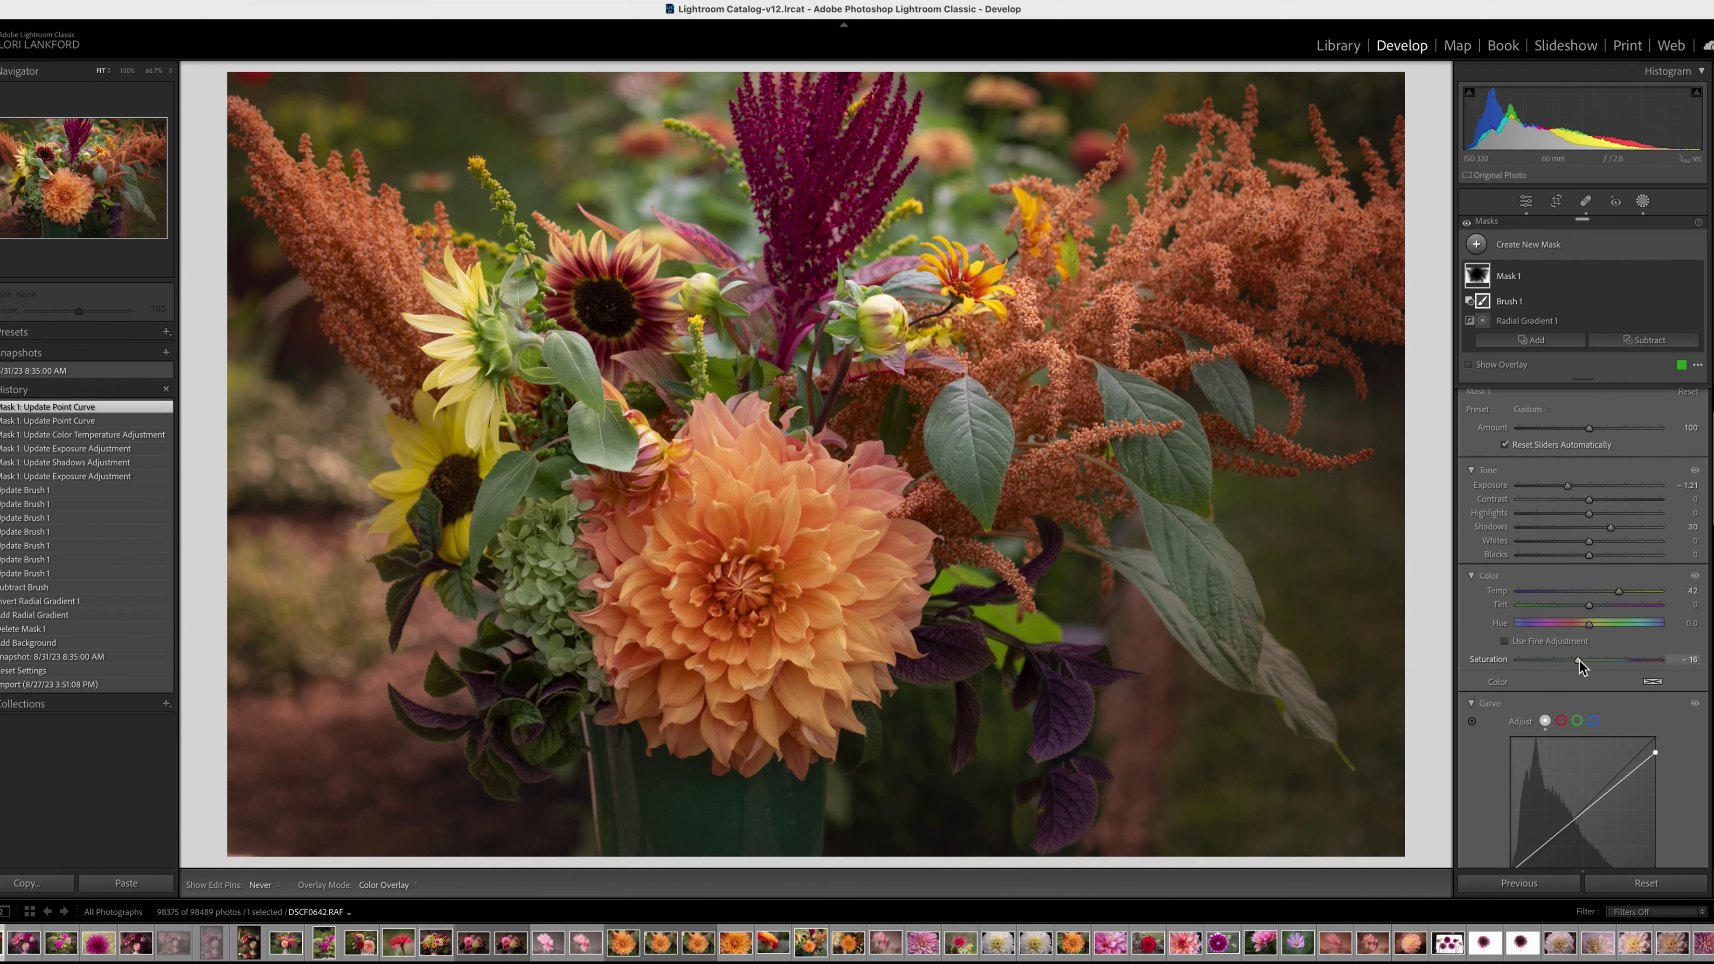
pyautogui.moveTo(1581, 665); pyautogui.dragTo(1580, 663)
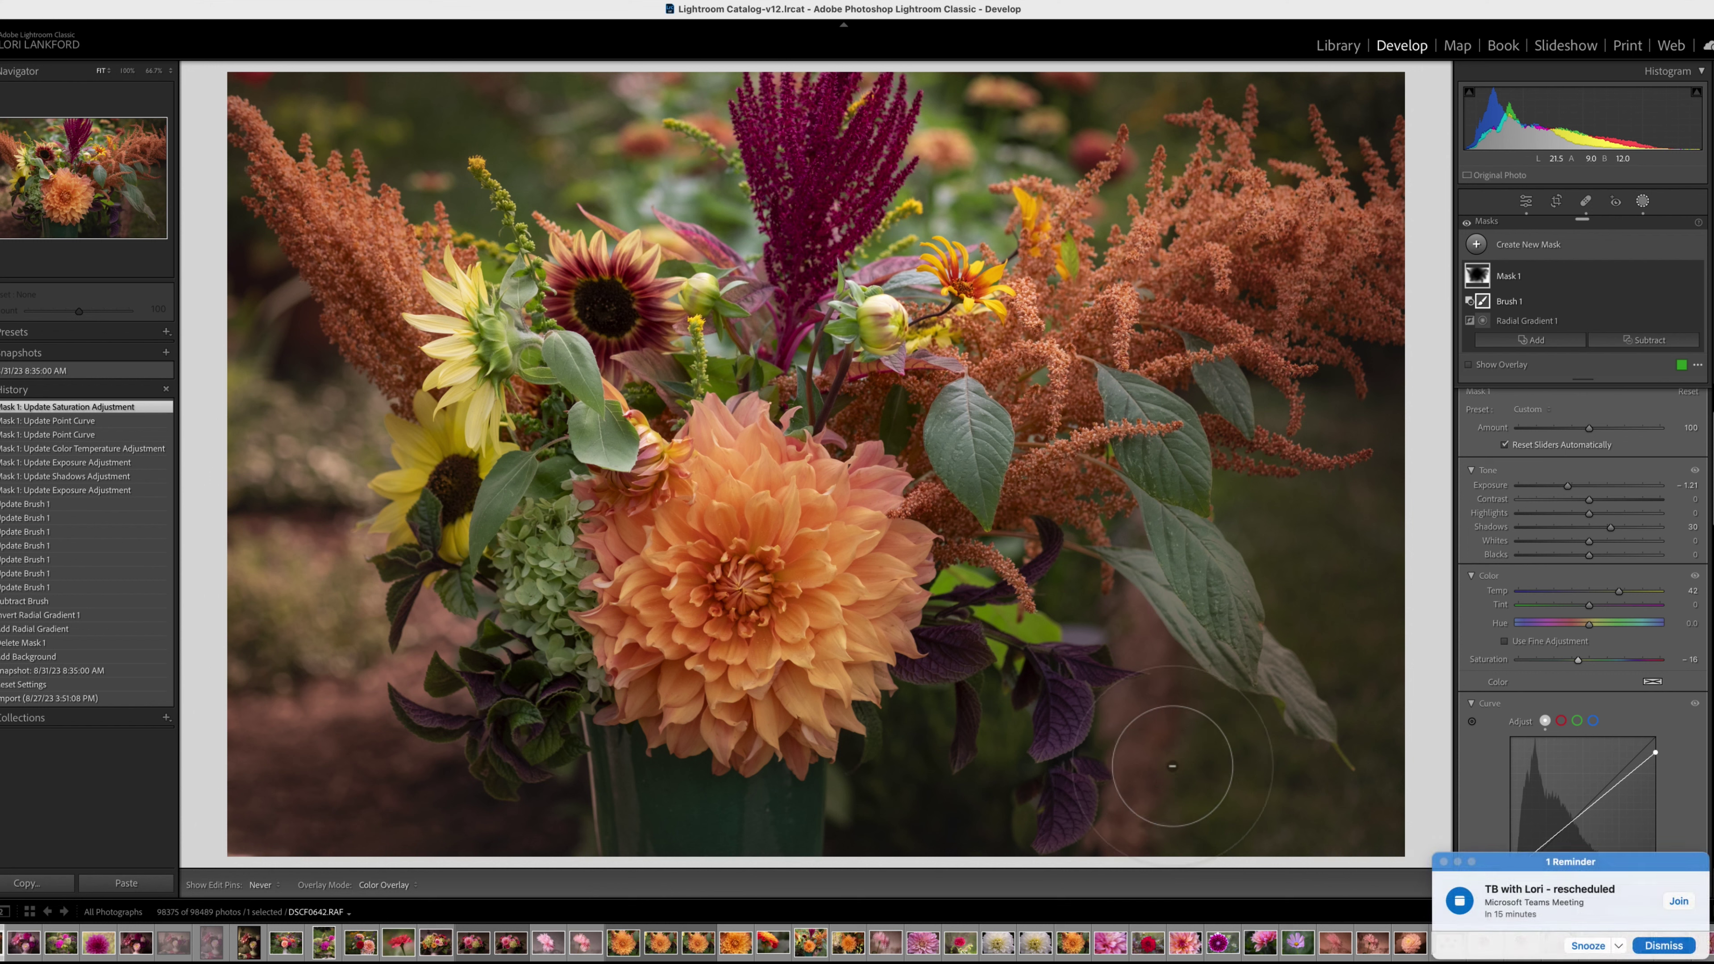
pyautogui.click(1664, 946)
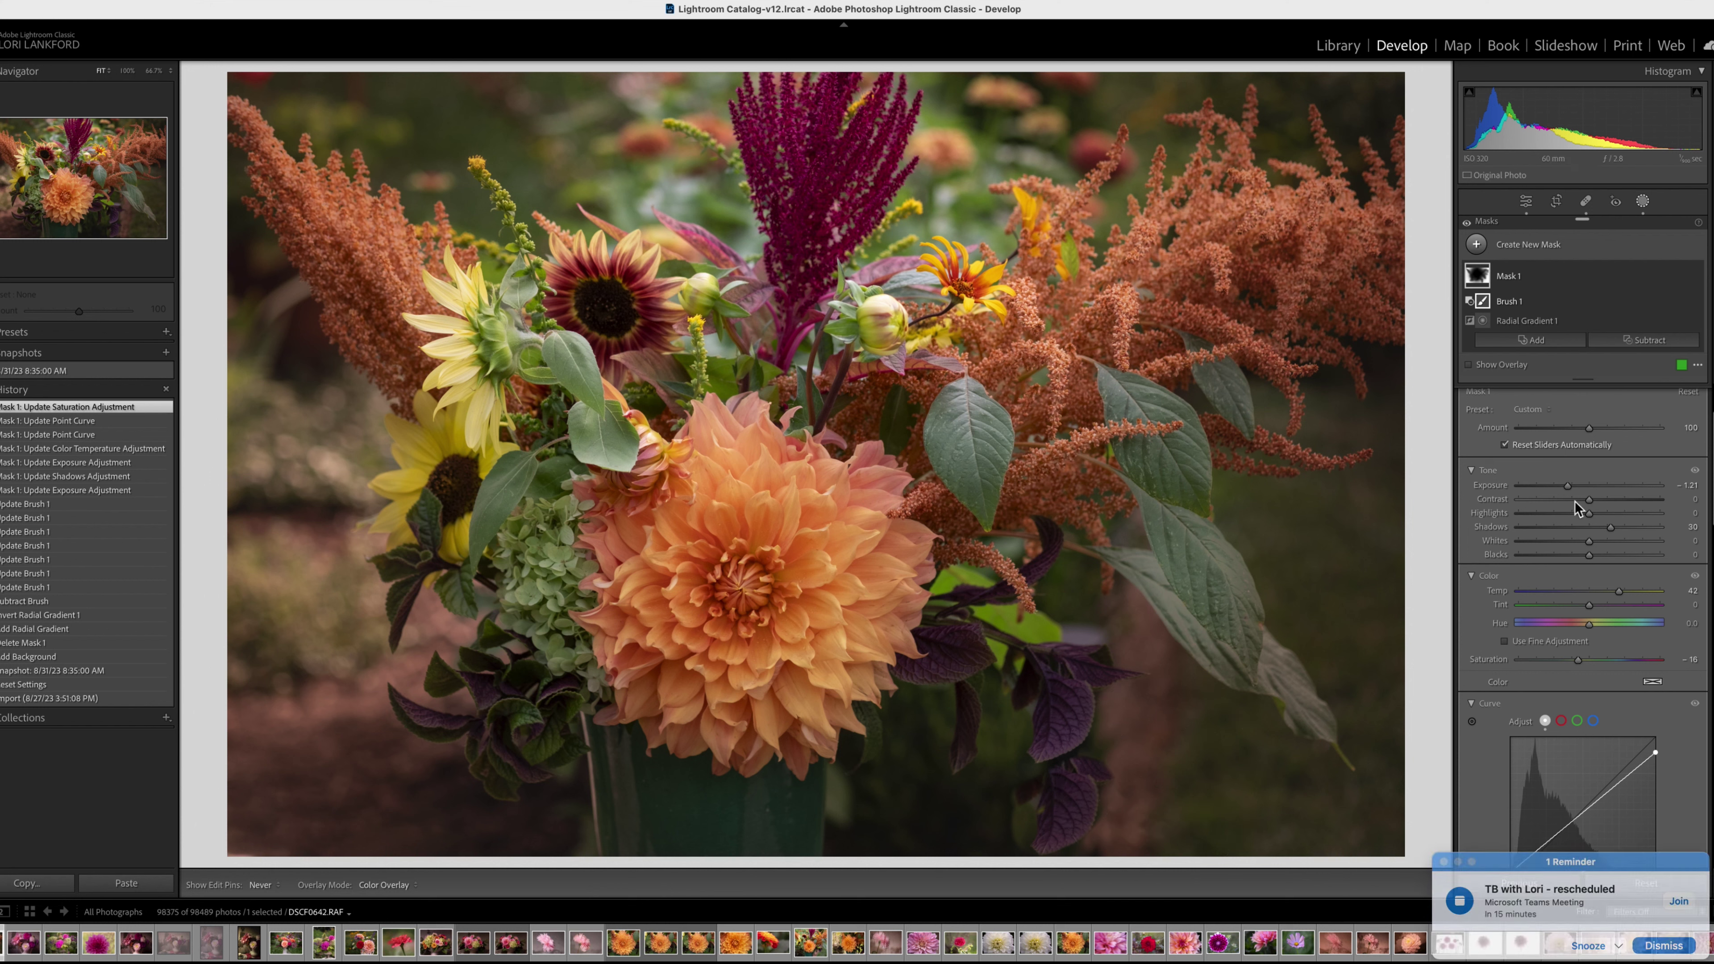
pyautogui.moveTo(1570, 489); pyautogui.dragTo(1565, 487)
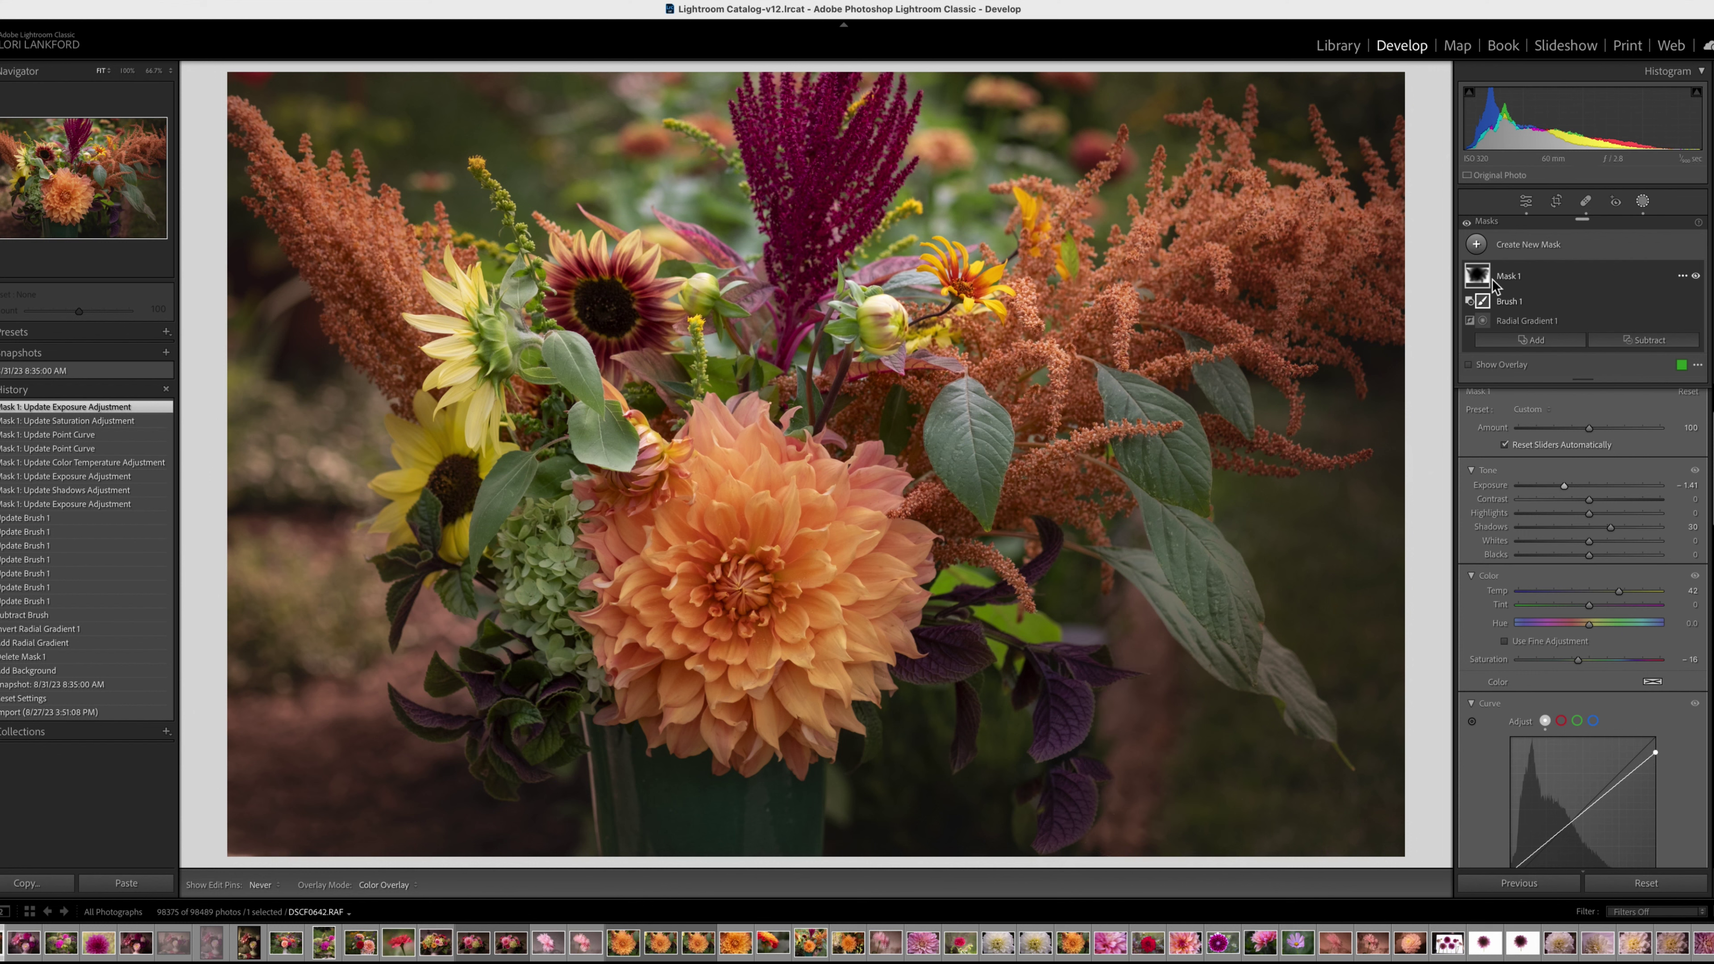
# Step: Create an object mask with a rectangle selection around the reddish post behind the drooping leaves
pyautogui.click(1477, 245)
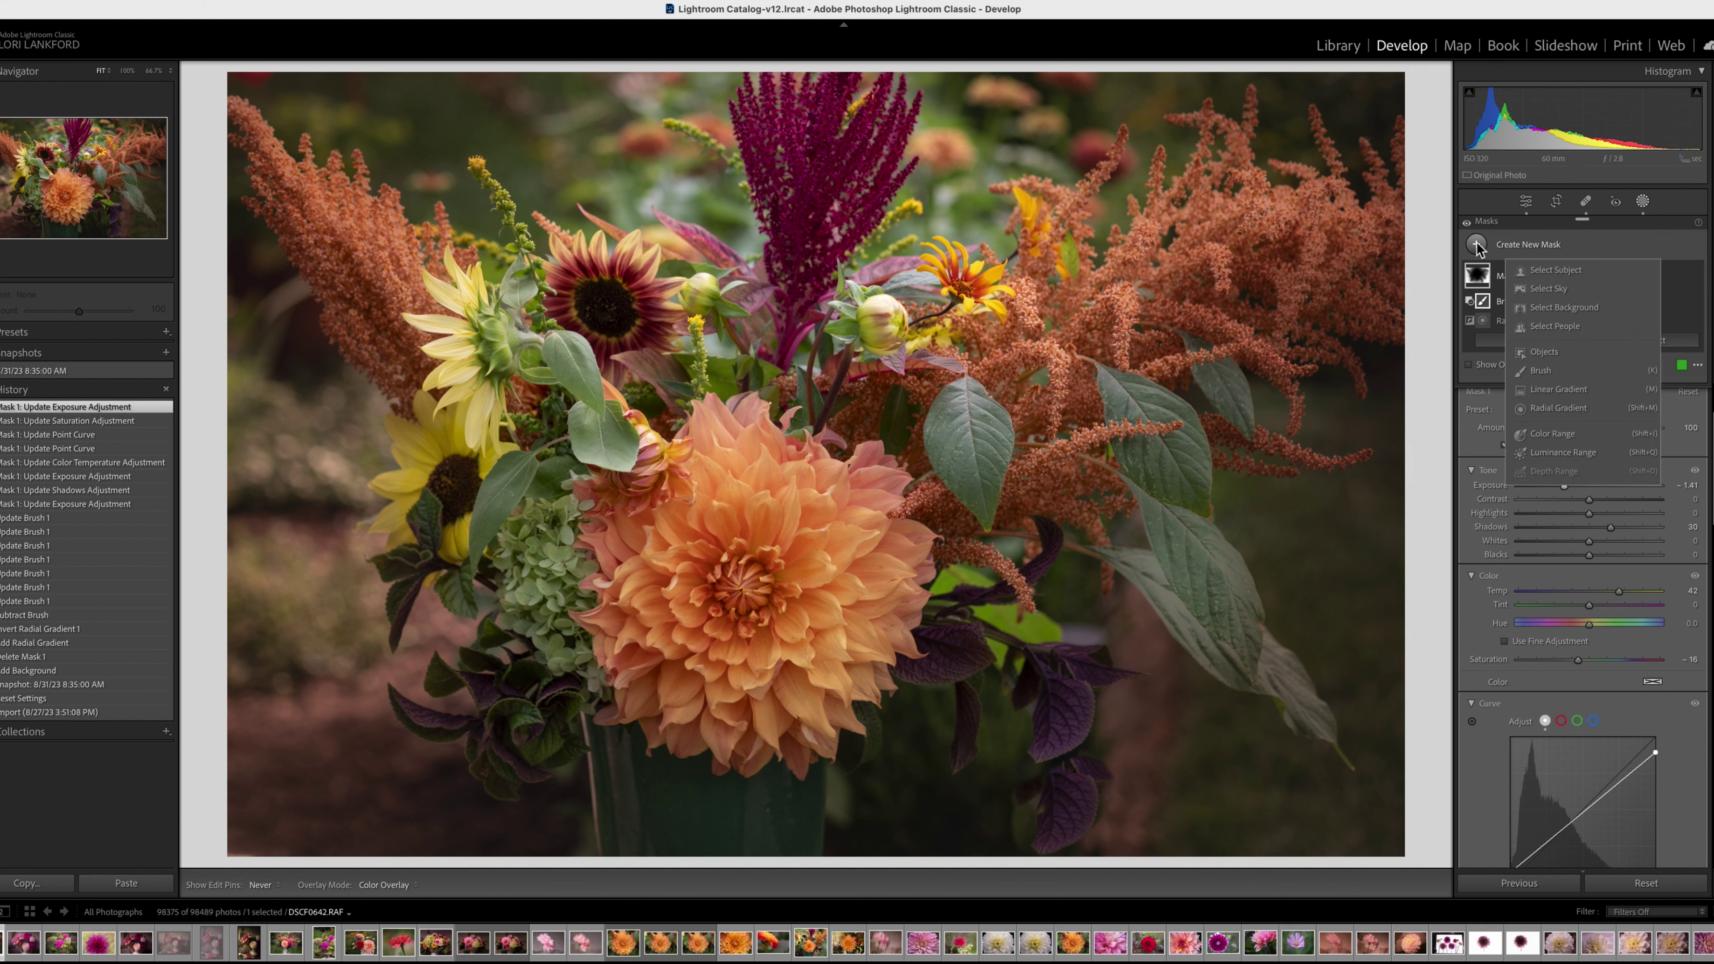
pyautogui.click(1543, 353)
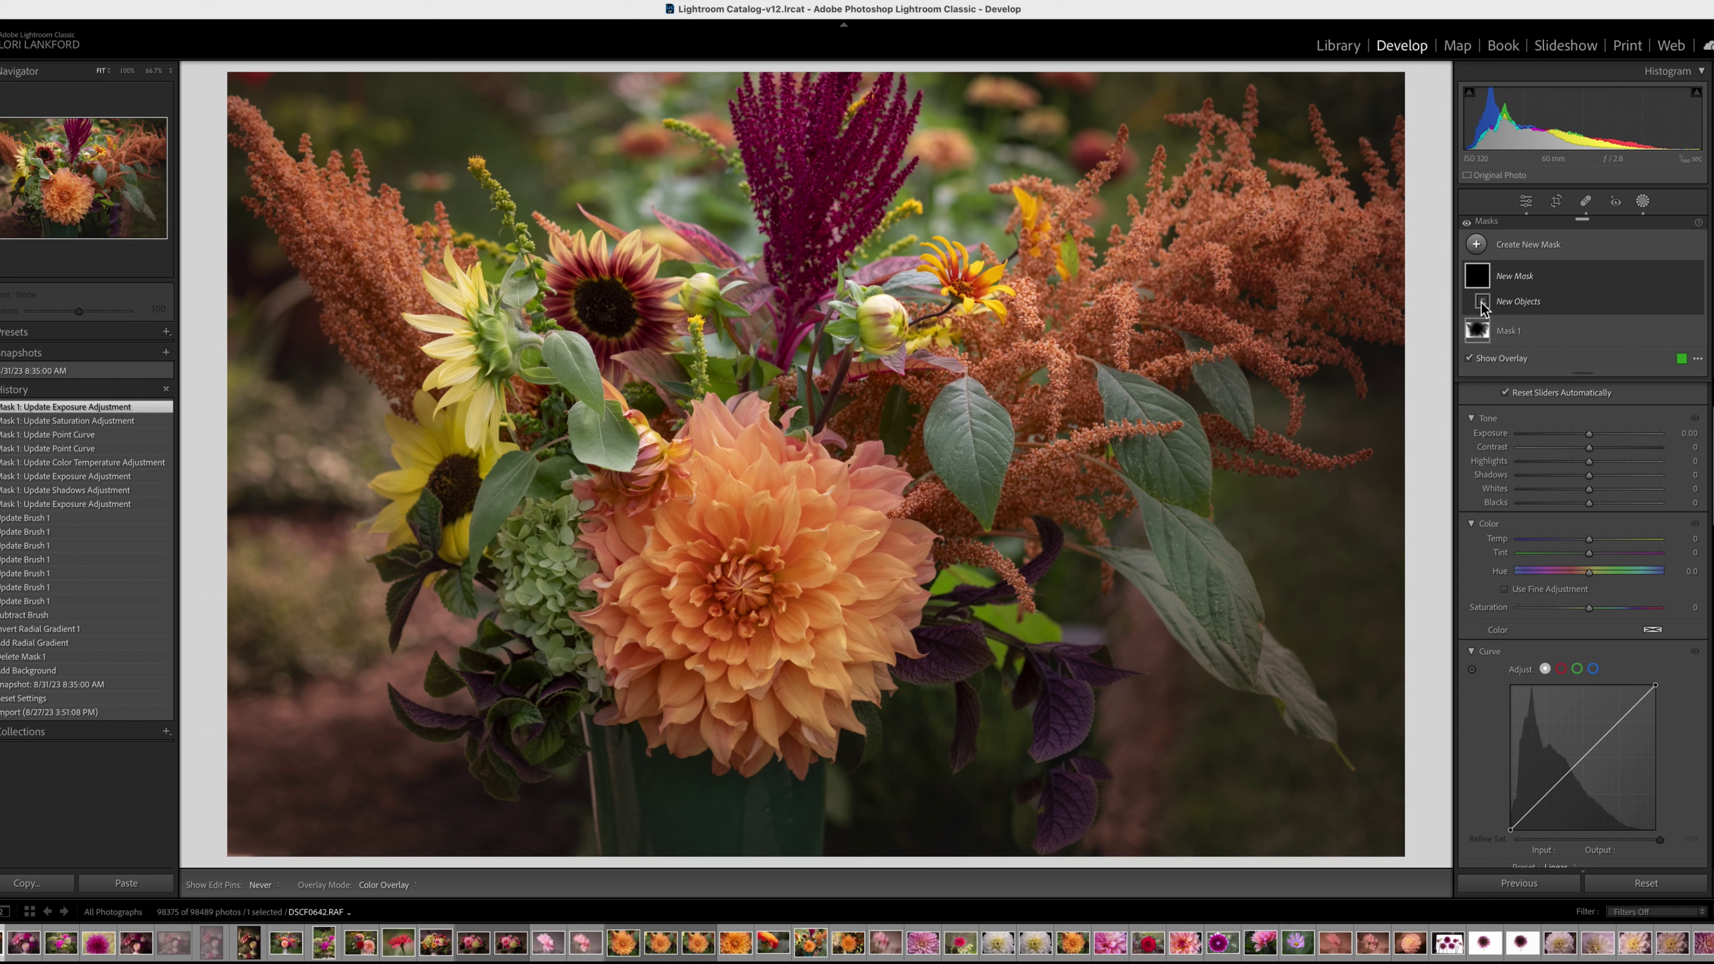
pyautogui.click(1477, 245)
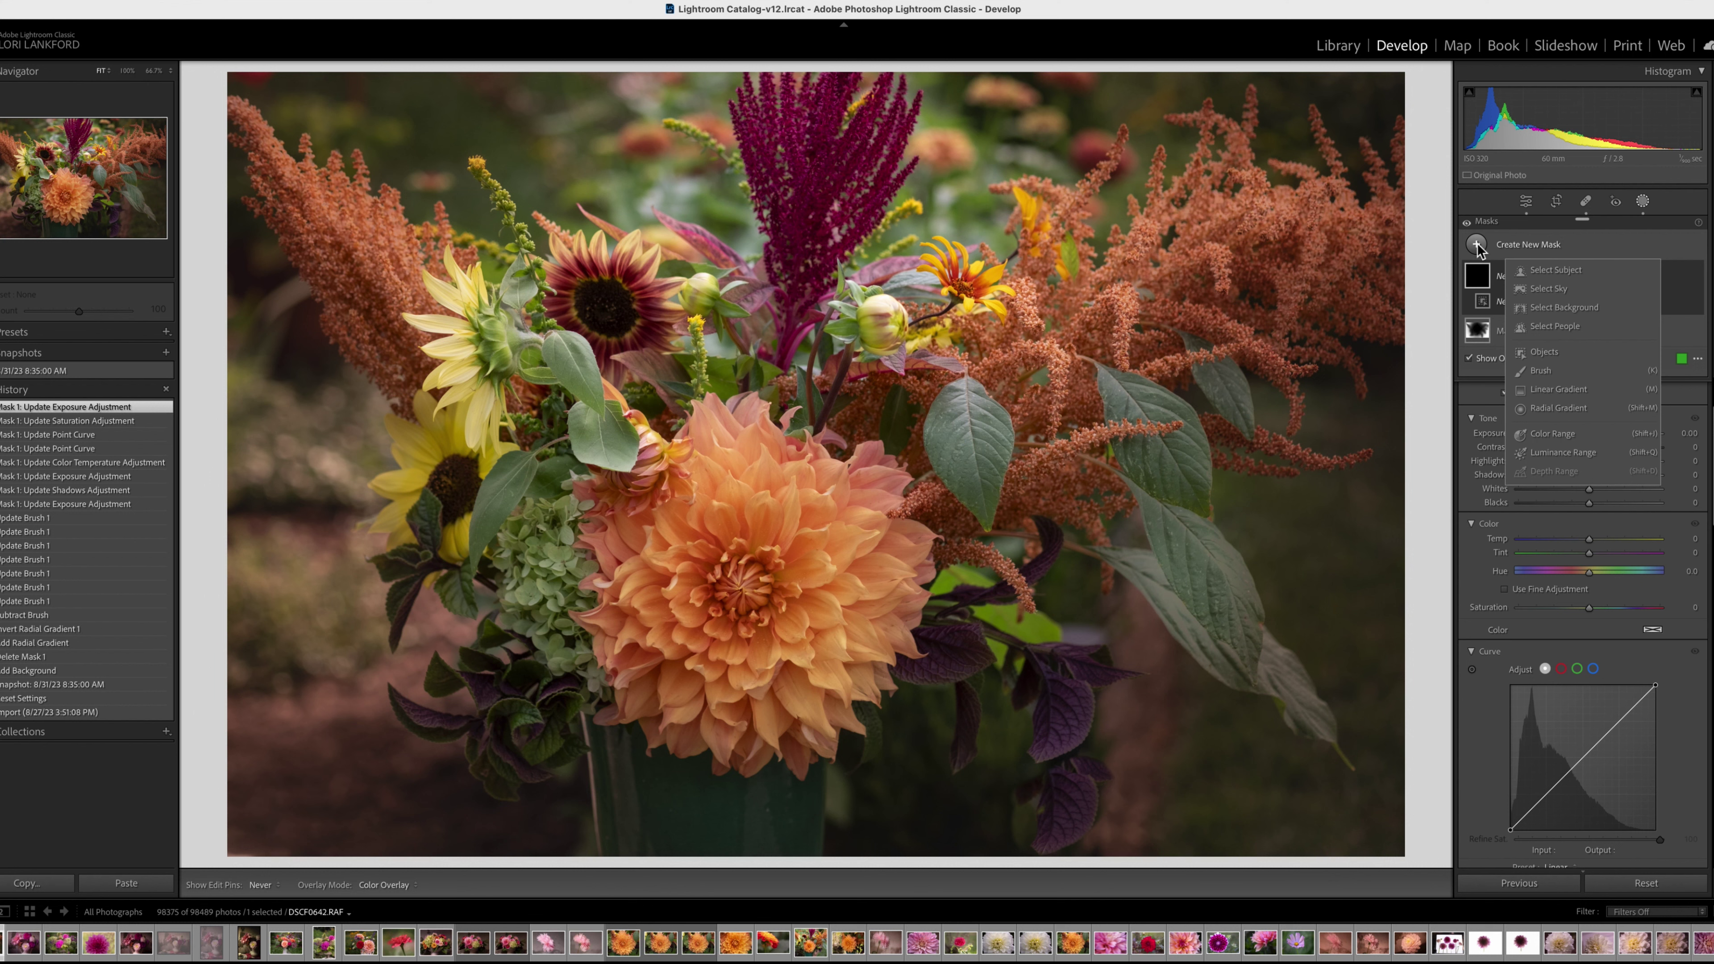
pyautogui.click(1550, 352)
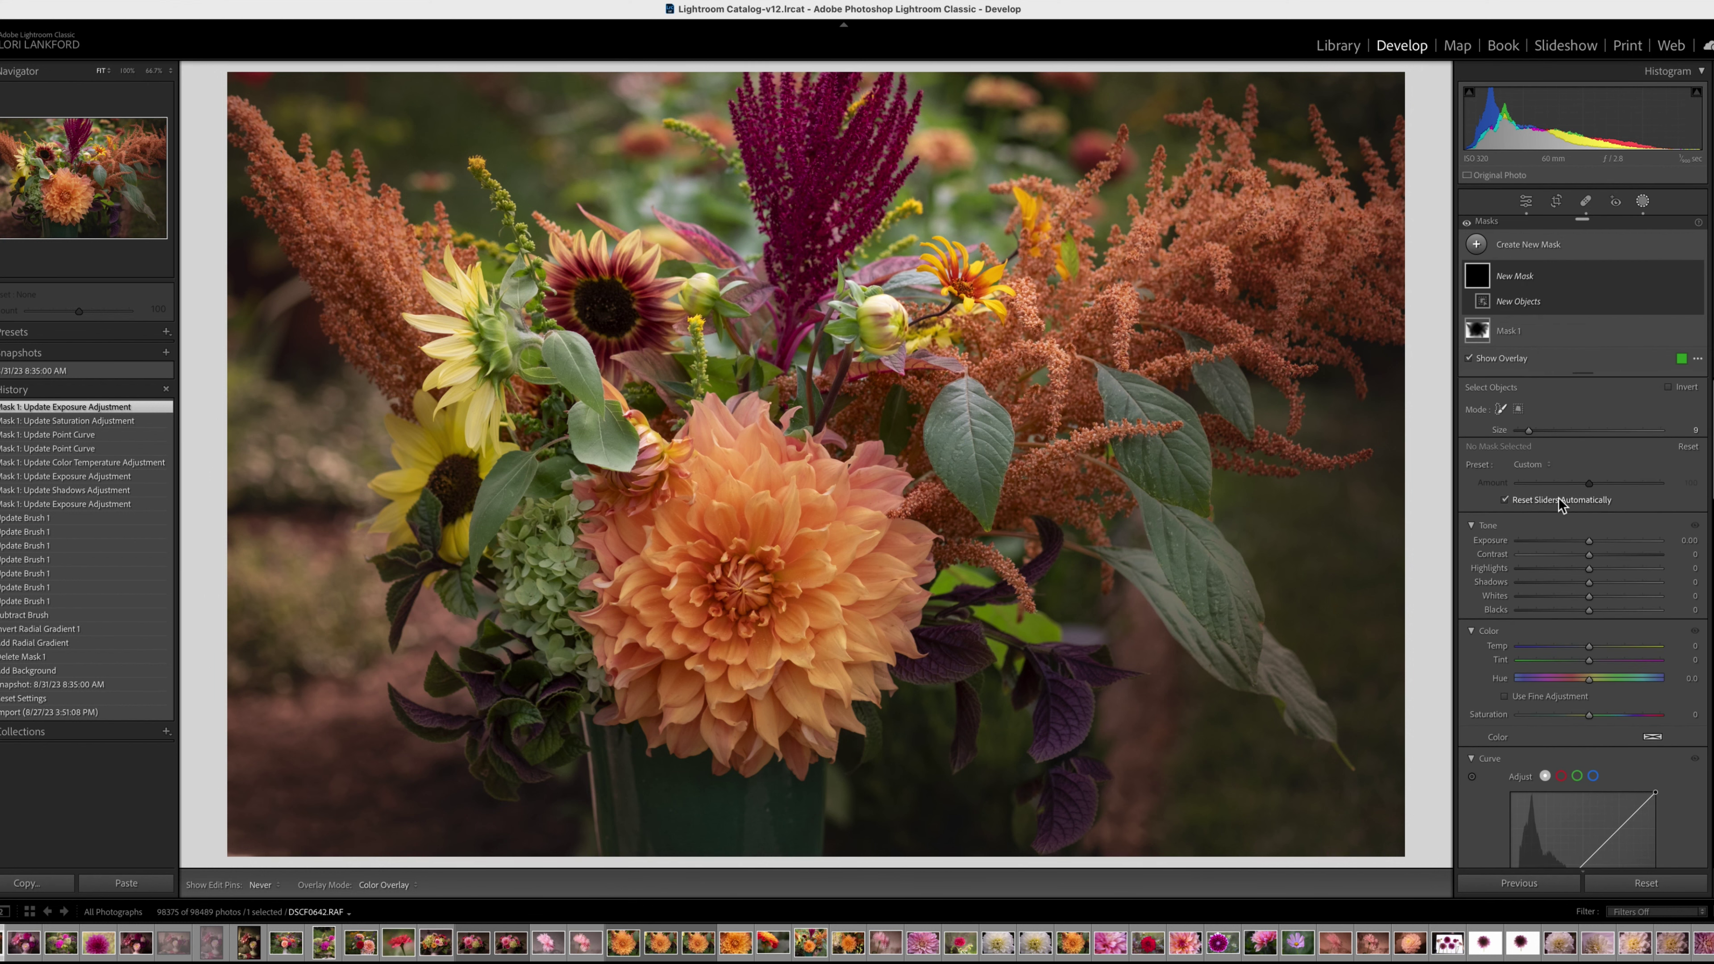
pyautogui.click(1519, 410)
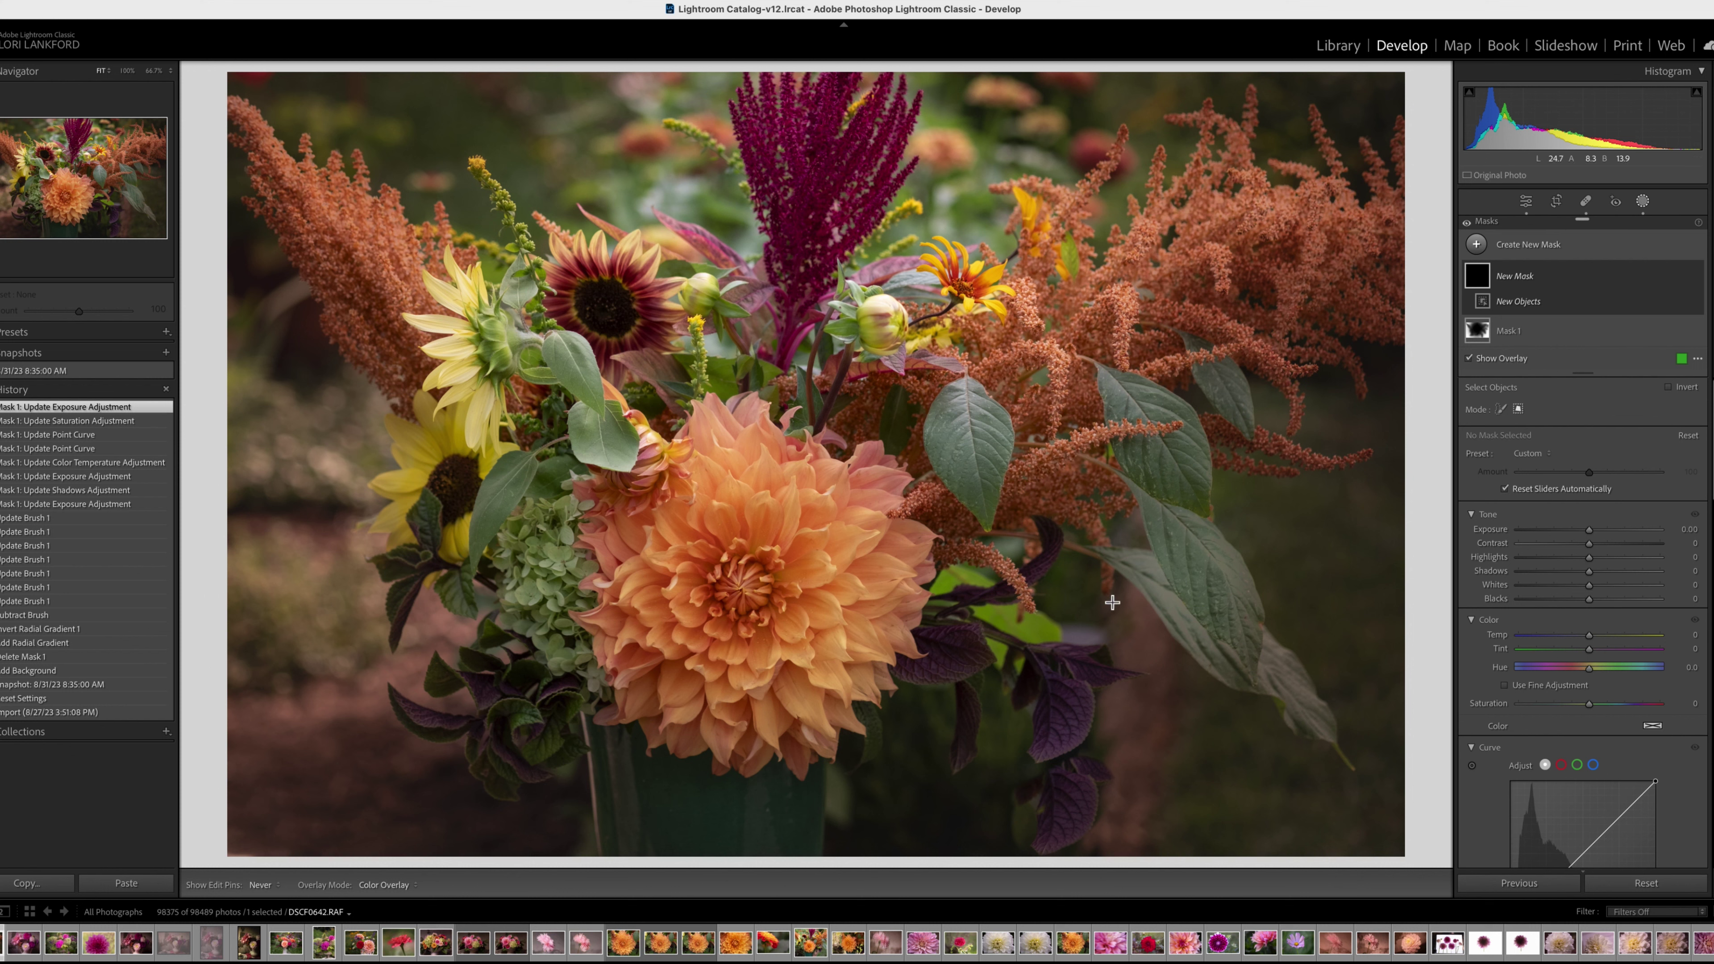
pyautogui.moveTo(1112, 593); pyautogui.dragTo(1169, 849)
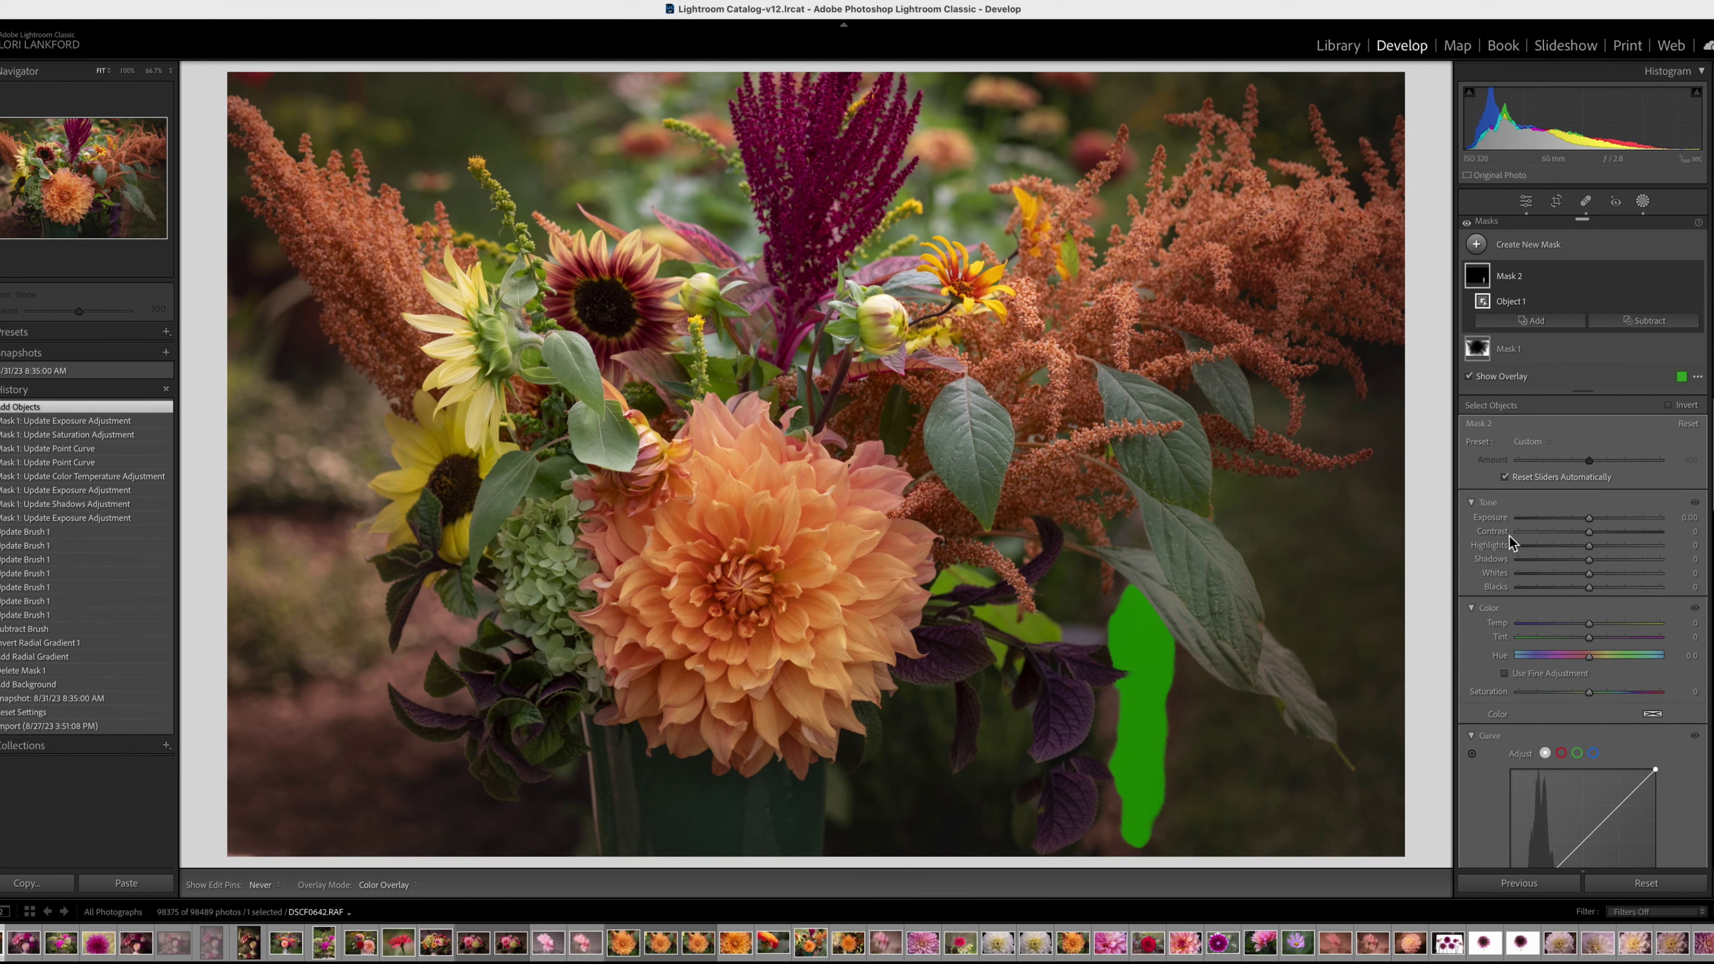
# Step: Neutralize the masked reddish post by setting tint to -88, exposure to -0.14 and saturation to -4
pyautogui.moveTo(1589, 642); pyautogui.dragTo(1527, 635)
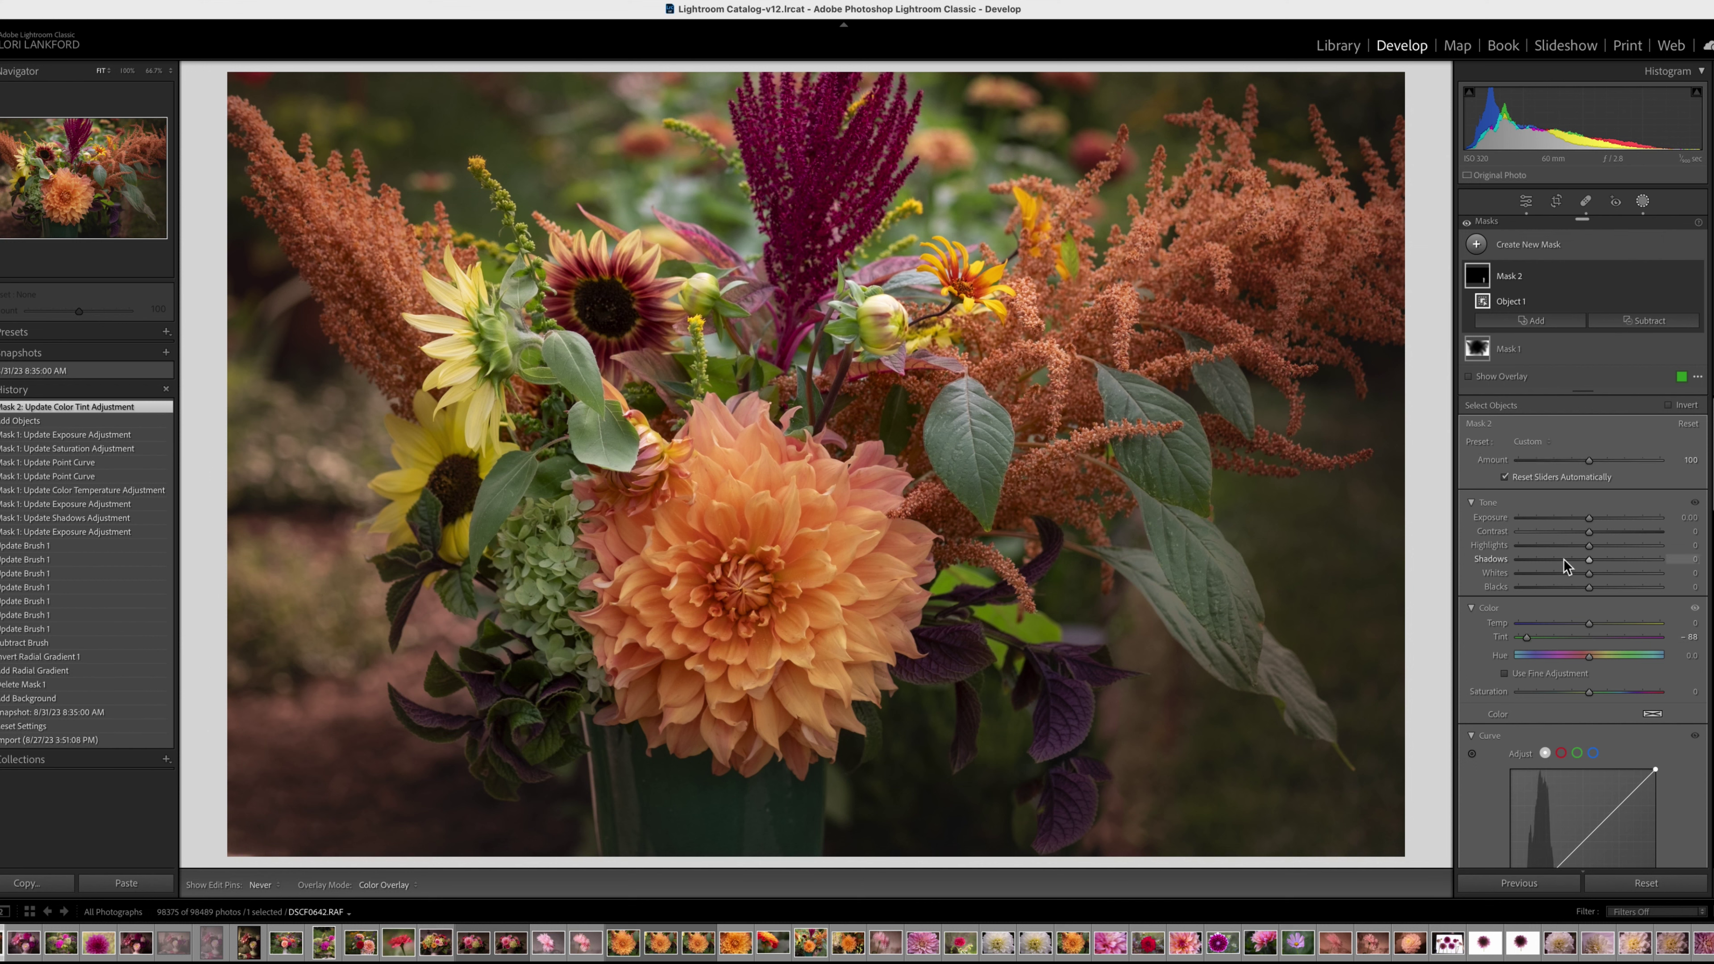
pyautogui.moveTo(1590, 522); pyautogui.dragTo(1587, 517)
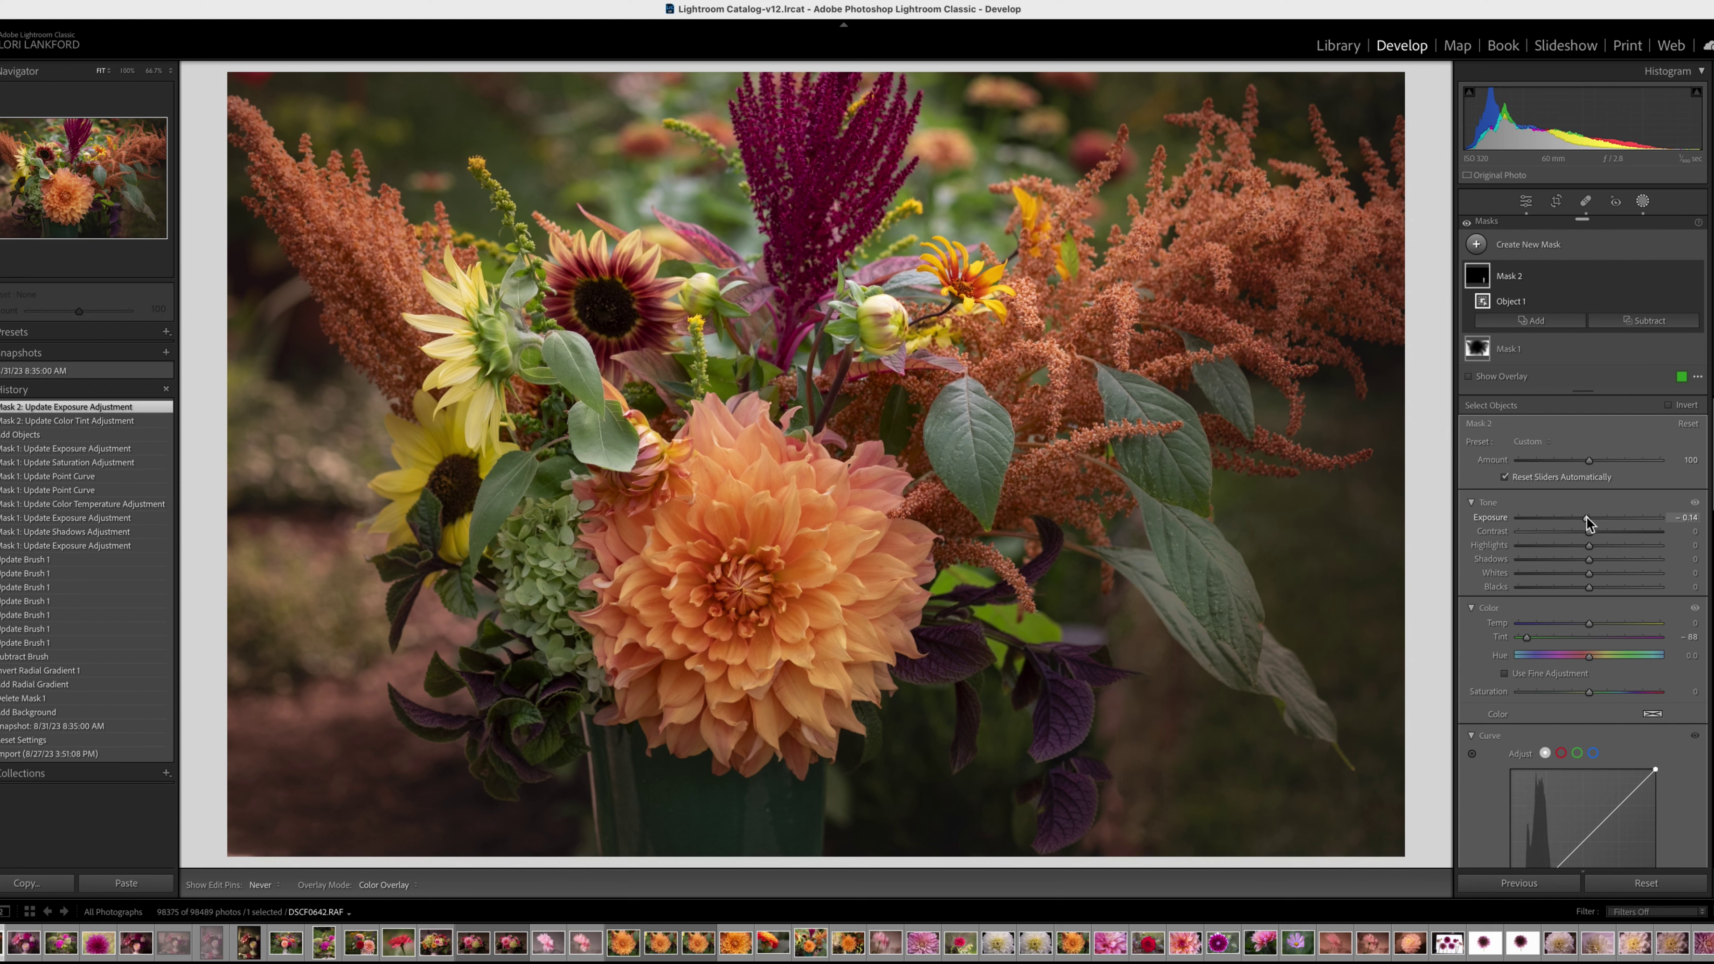
pyautogui.scroll(-3, 1559, 720)
pyautogui.scroll(-1, 1559, 719)
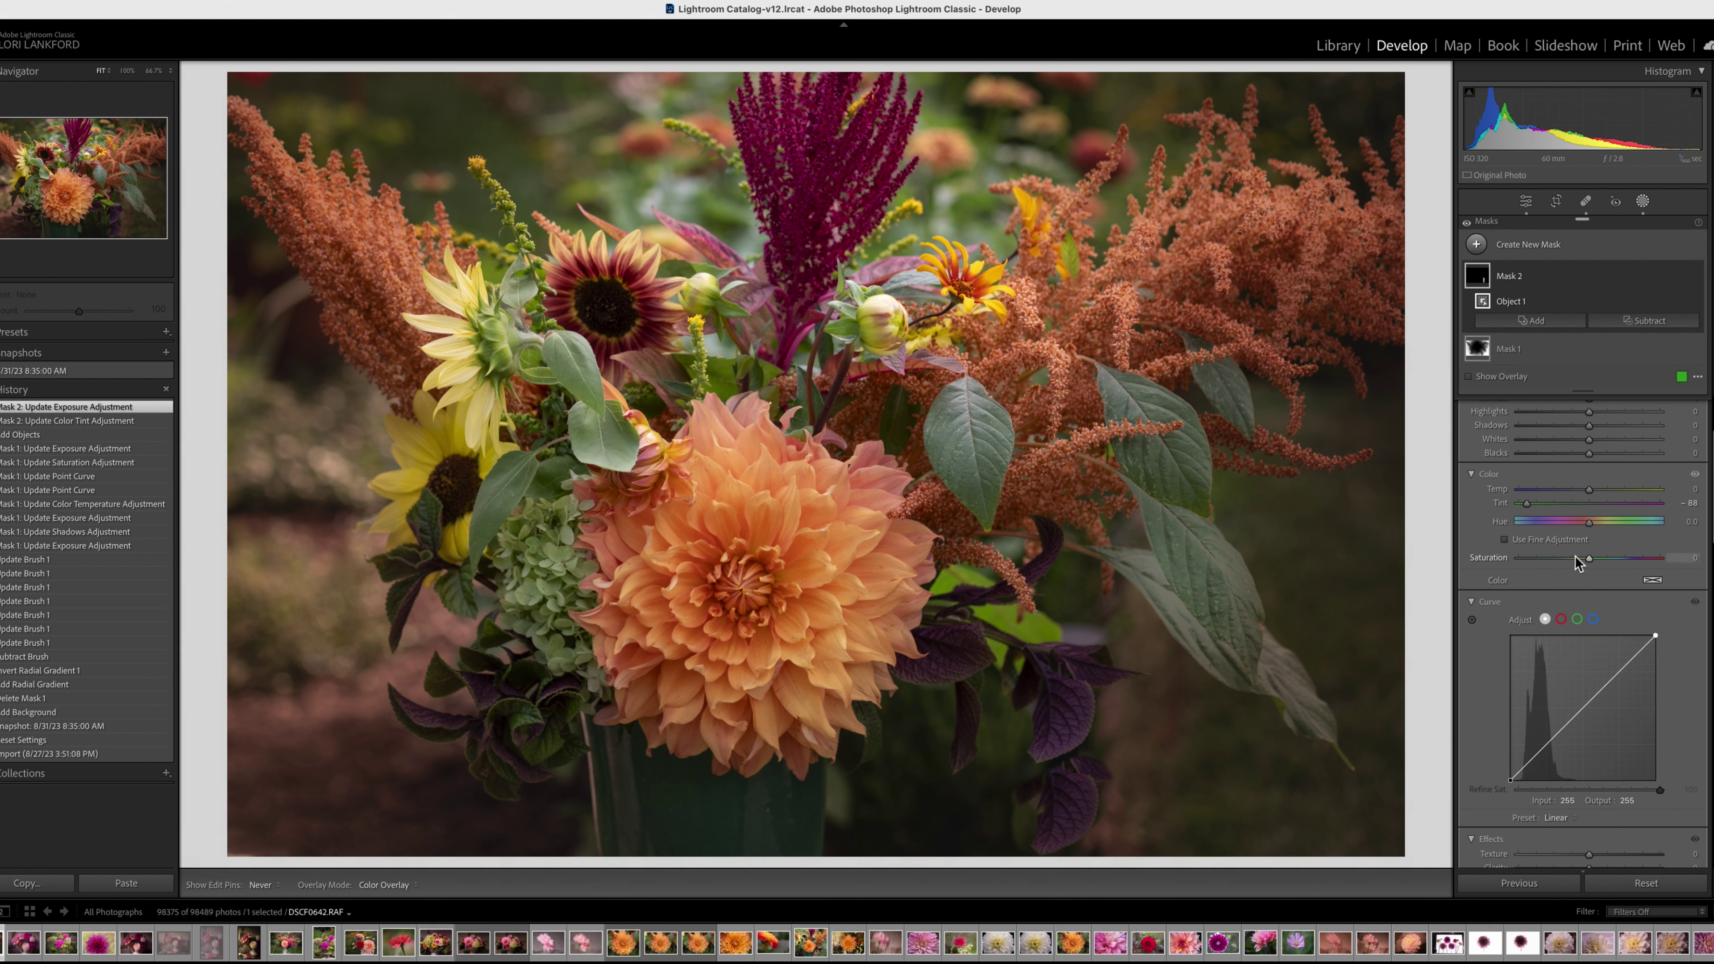
pyautogui.moveTo(1576, 561)
pyautogui.mouseDown()
pyautogui.moveTo(1559, 558)
pyautogui.moveTo(1586, 559)
pyautogui.mouseUp()
pyautogui.click(1582, 559)
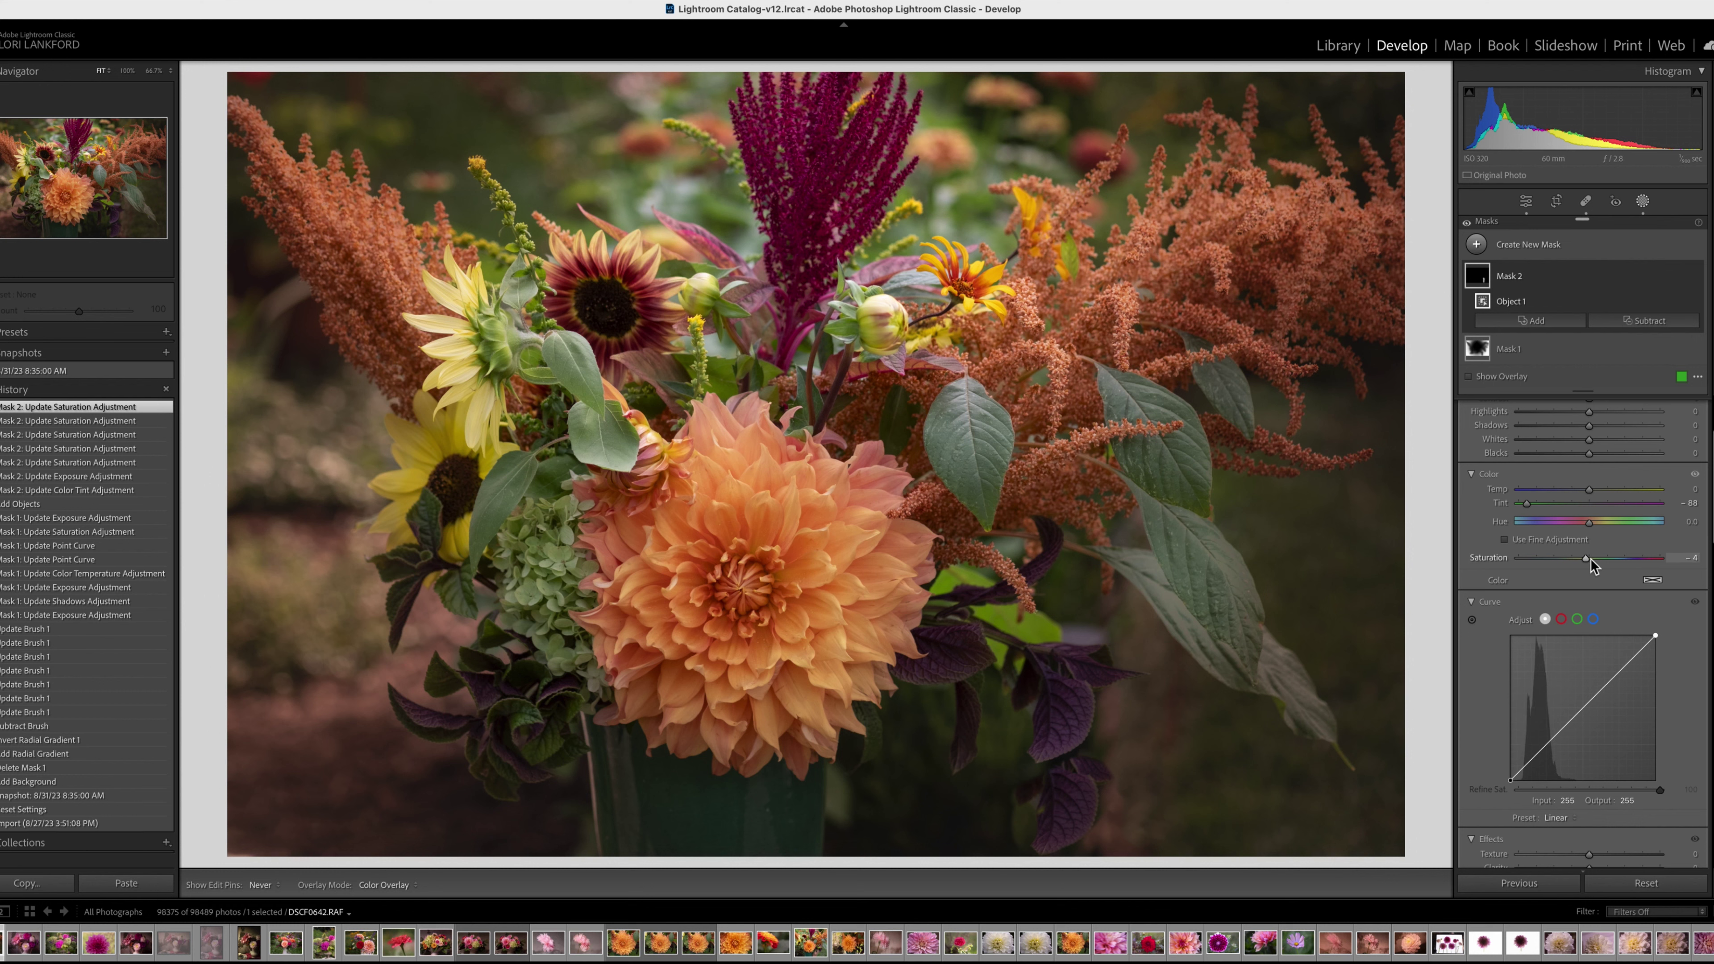
# Step: Add a smaller brush to the post's mask, paint over the remaining reddish area, and compare with the Before version
pyautogui.click(1537, 321)
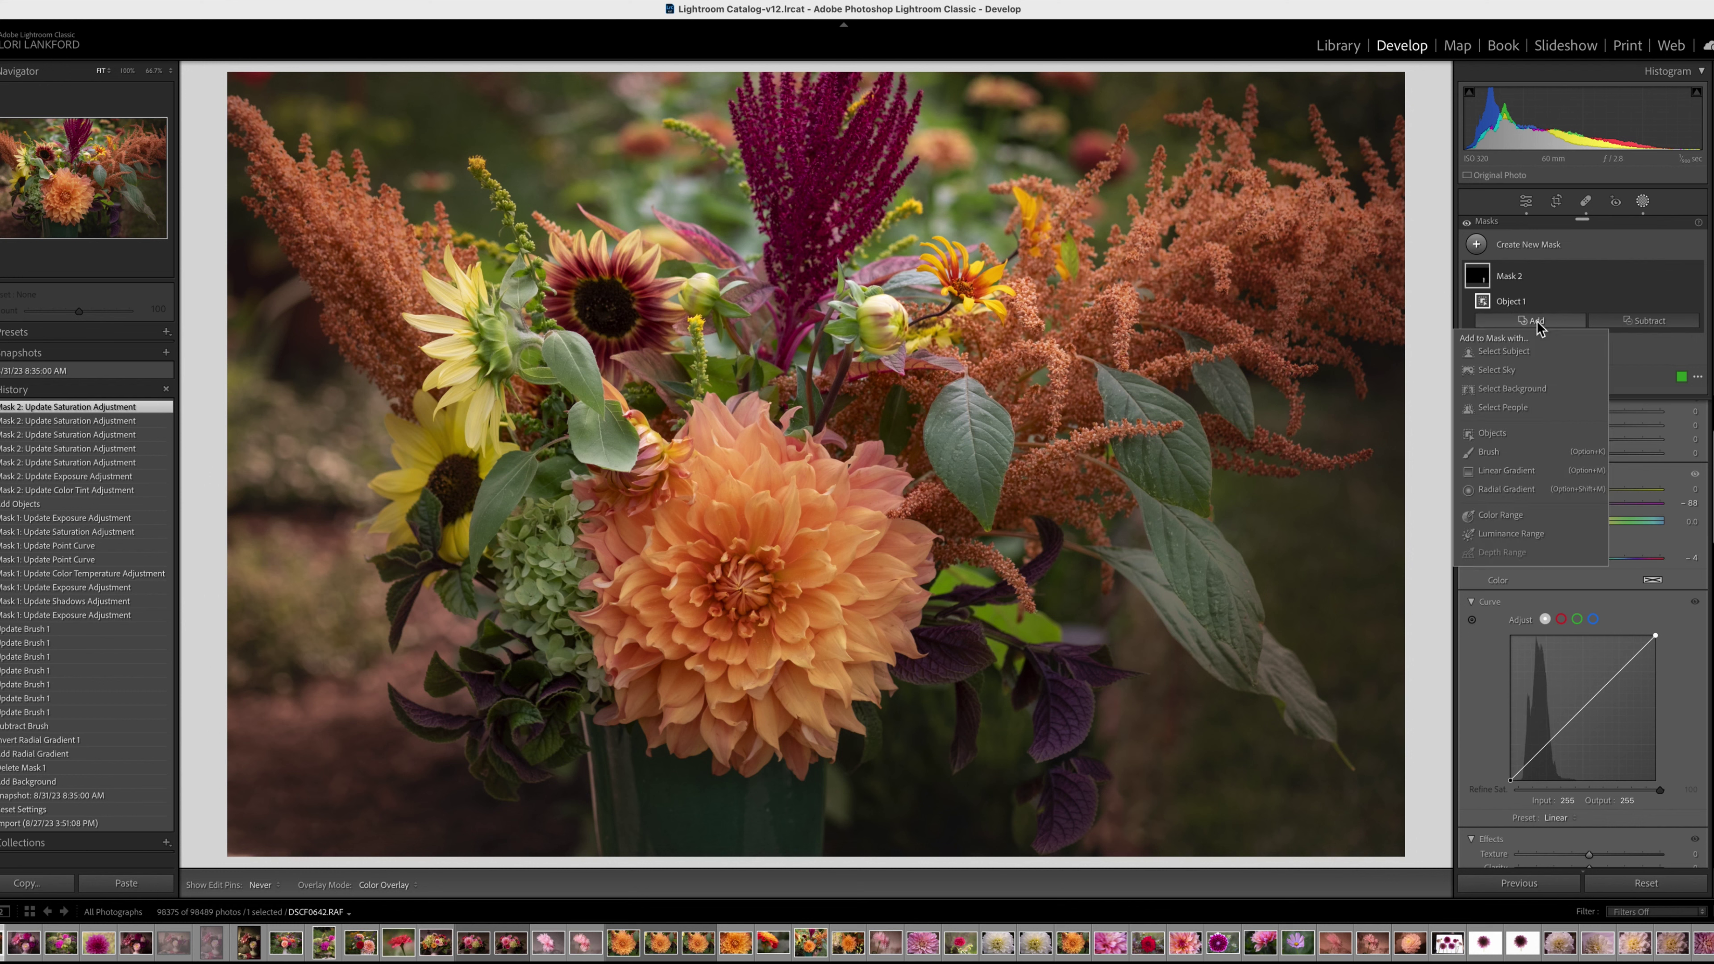
pyautogui.click(1491, 454)
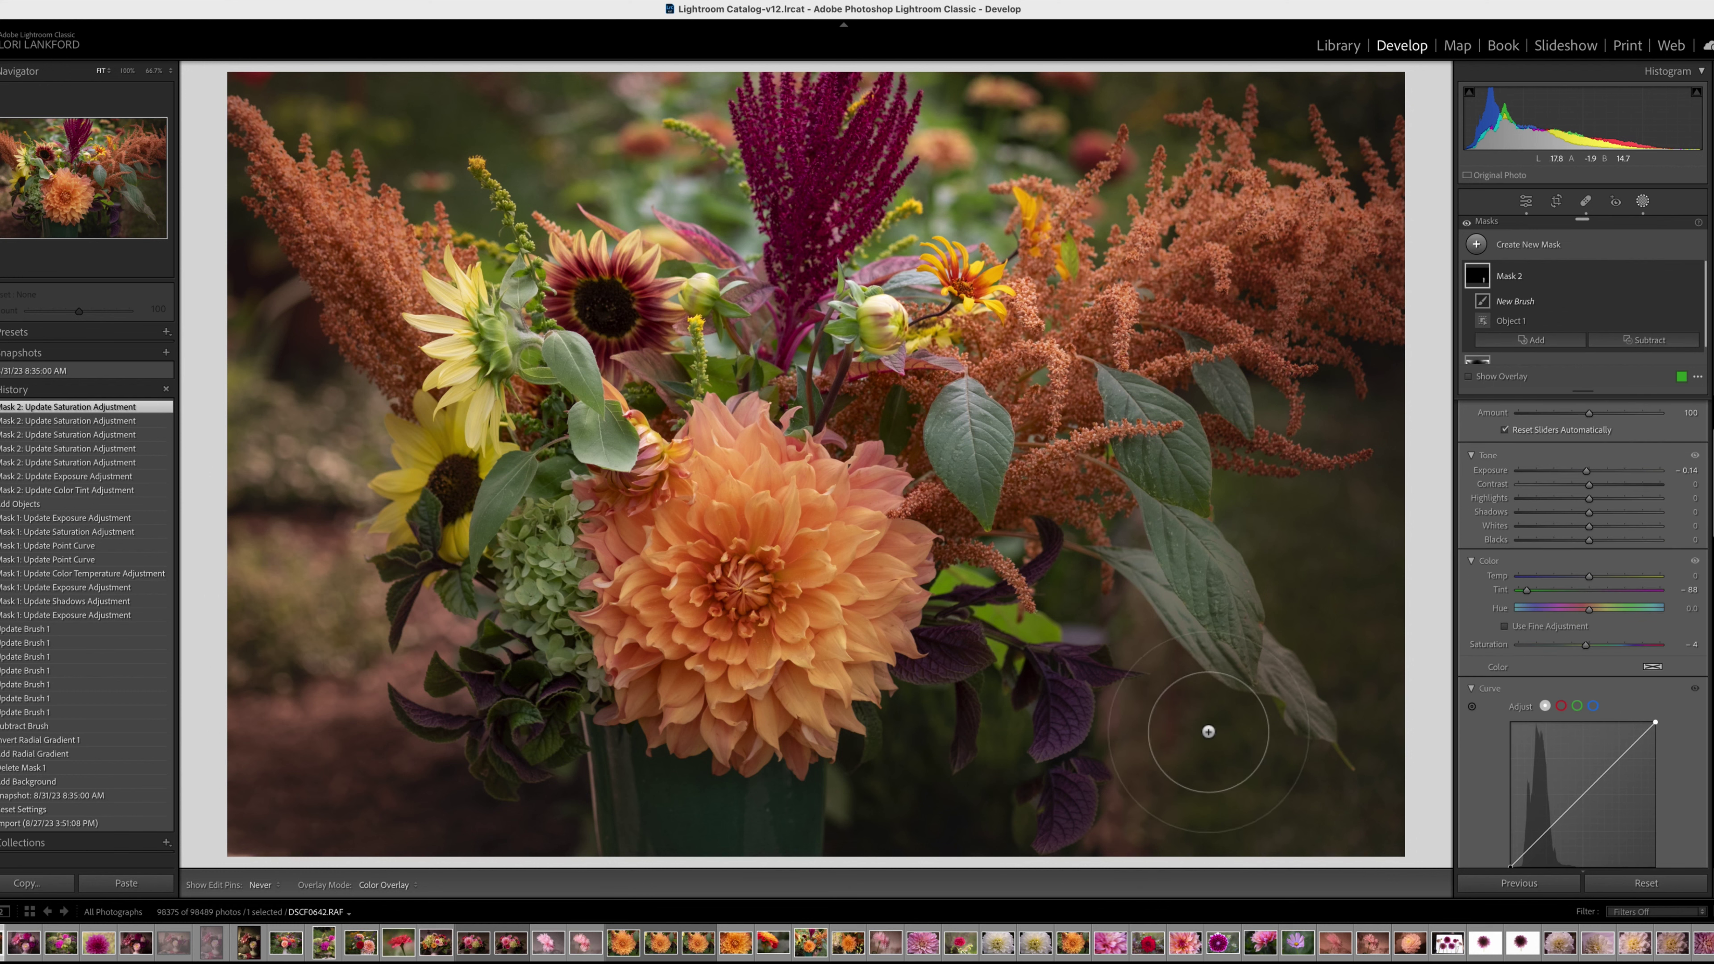
pyautogui.scroll(-8, 1204, 731)
pyautogui.scroll(4, 1117, 715)
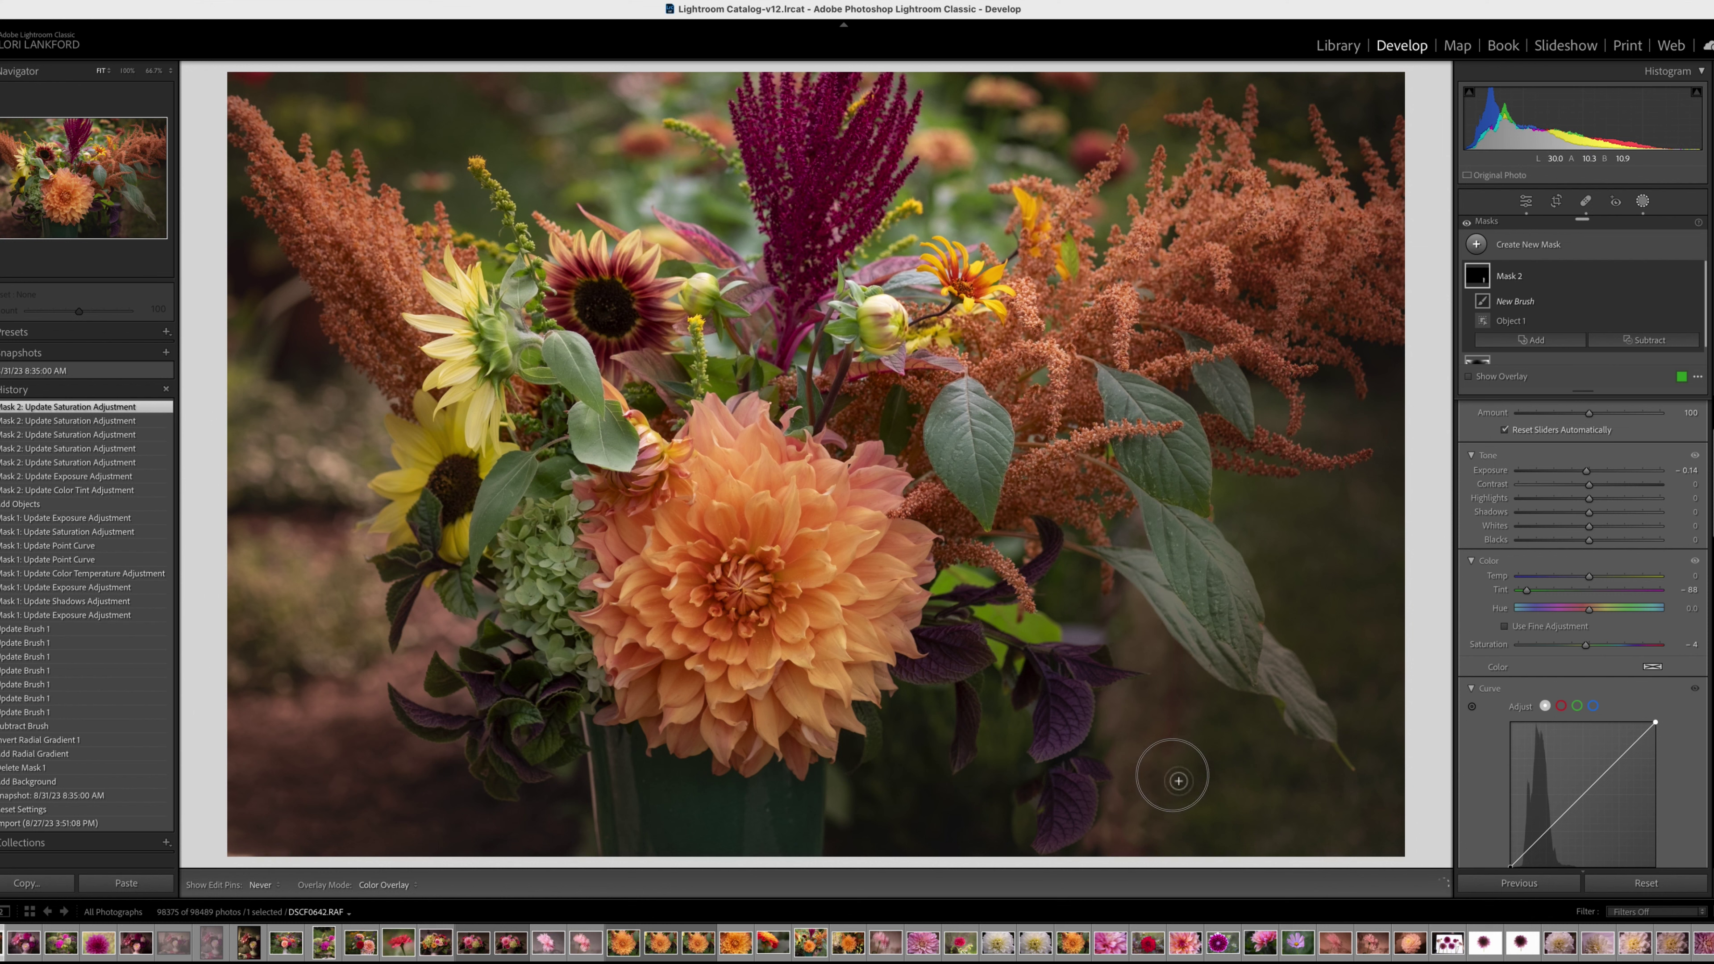
pyautogui.moveTo(1155, 724)
pyautogui.mouseDown()
pyautogui.moveTo(1133, 659)
pyautogui.moveTo(1145, 678)
pyautogui.mouseUp()
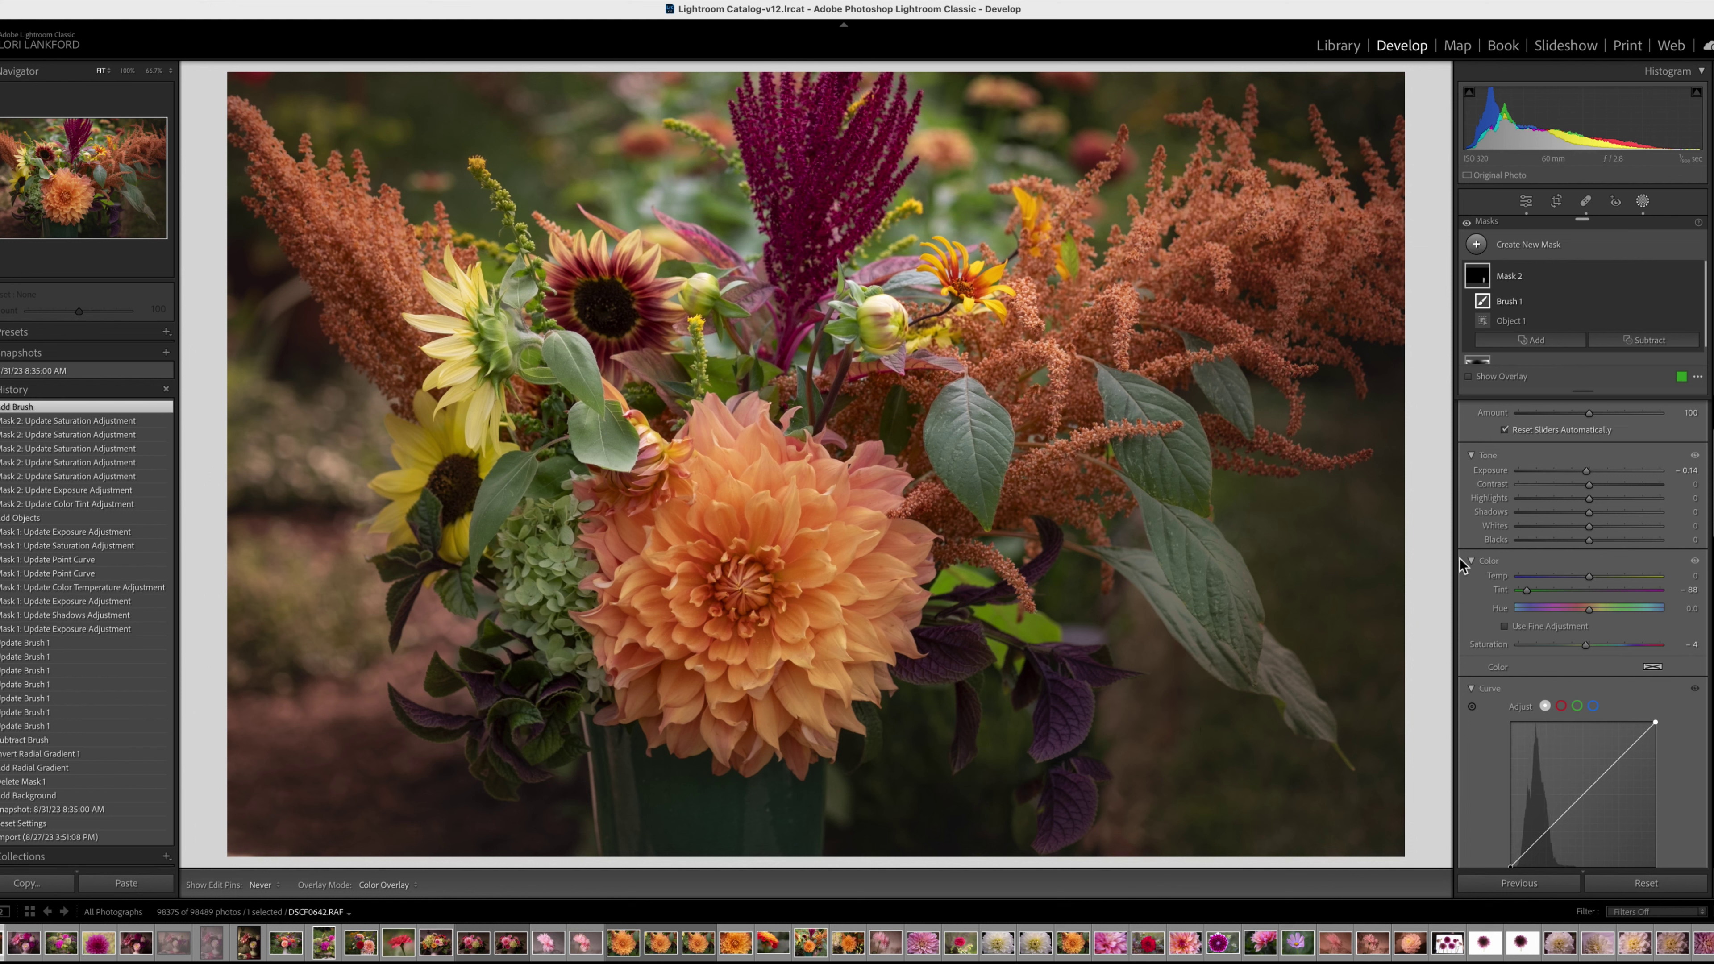
pyautogui.press('\\')
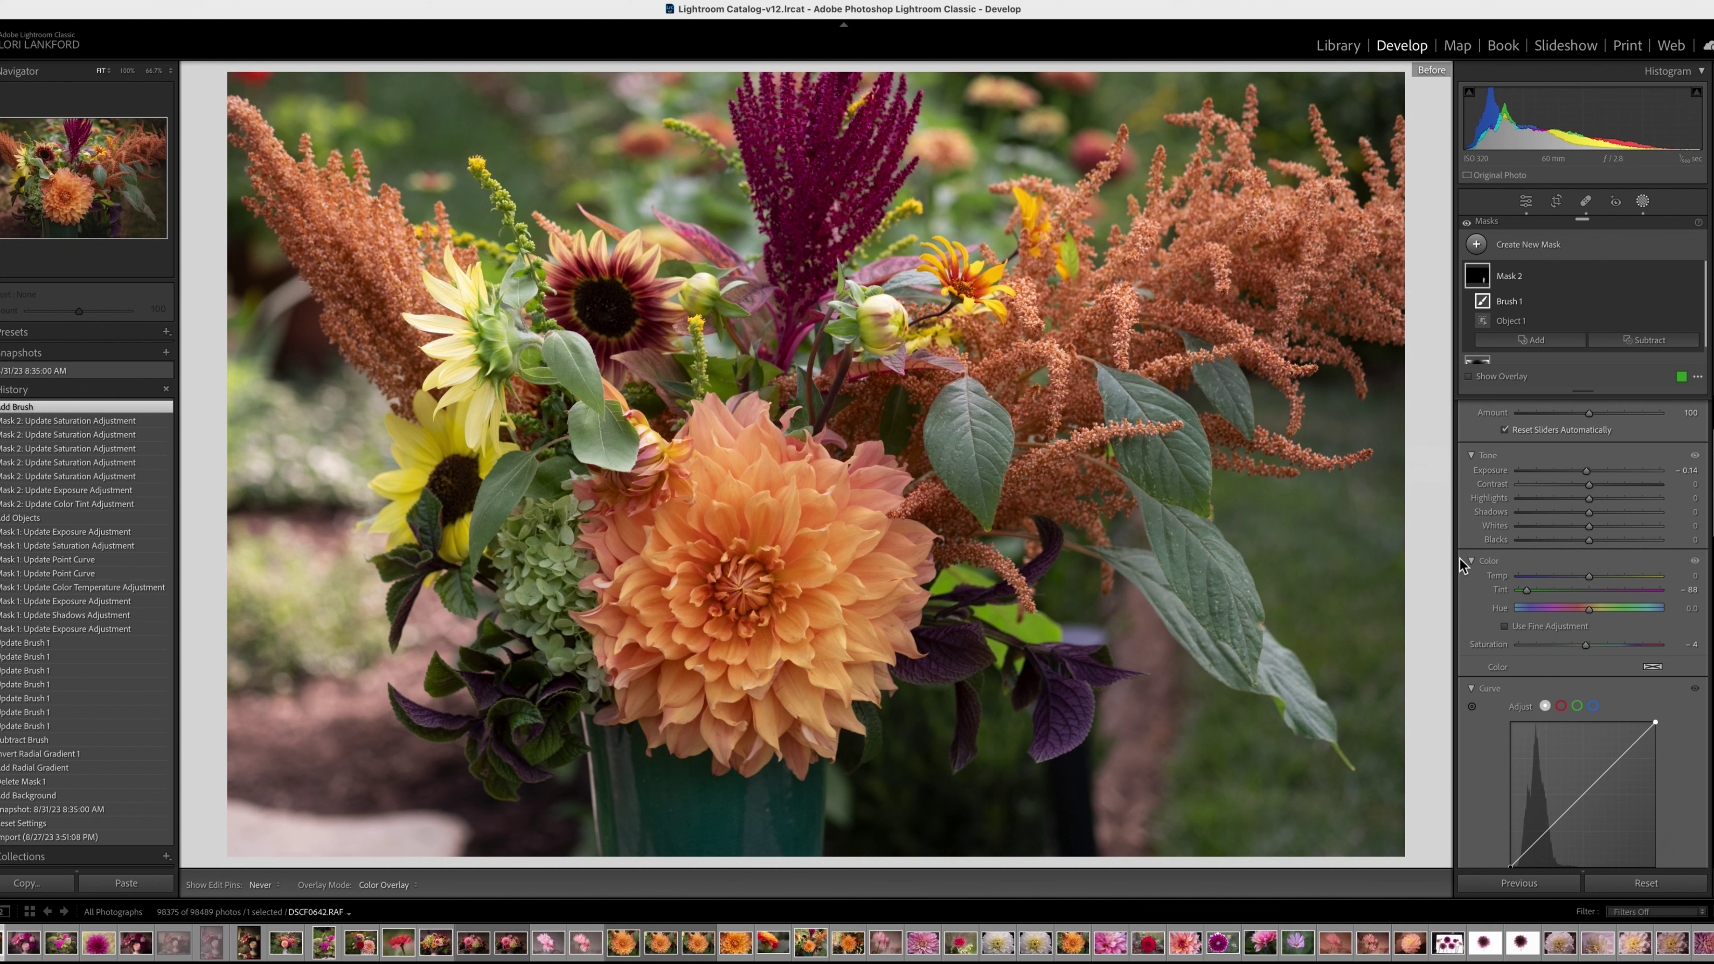
pyautogui.press('\\')
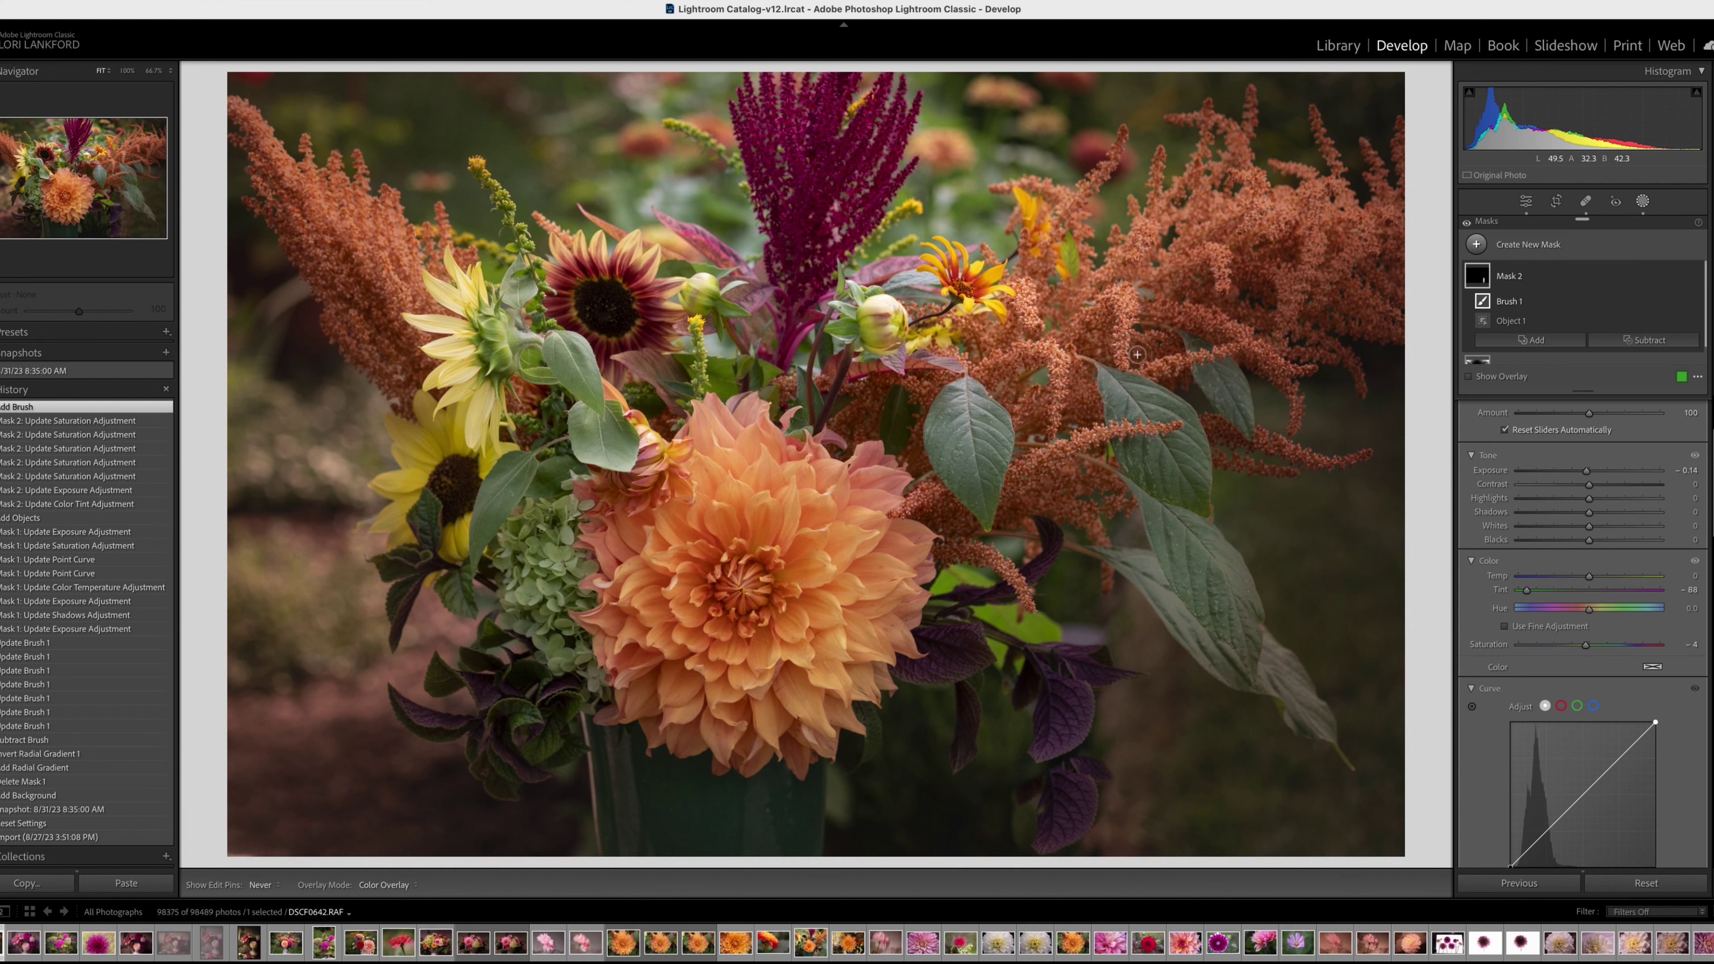
# Step: Create a new object mask with a rectangle selection around the center of the large orange dahlia
pyautogui.click(1480, 244)
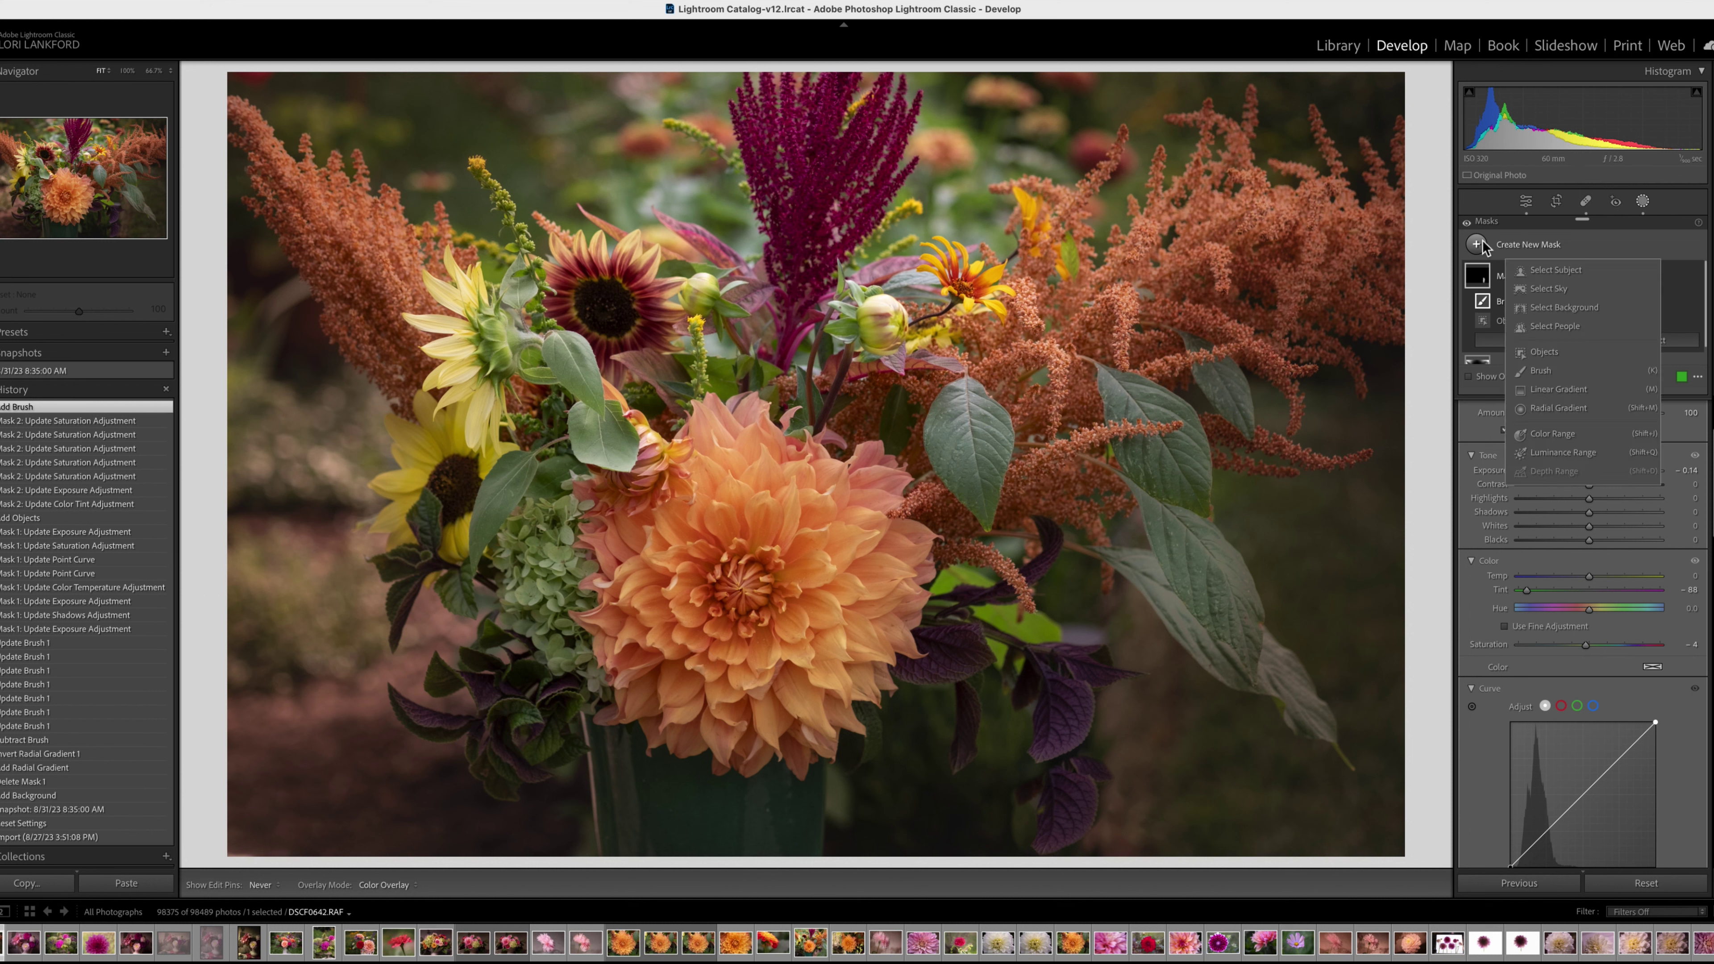
pyautogui.click(1545, 354)
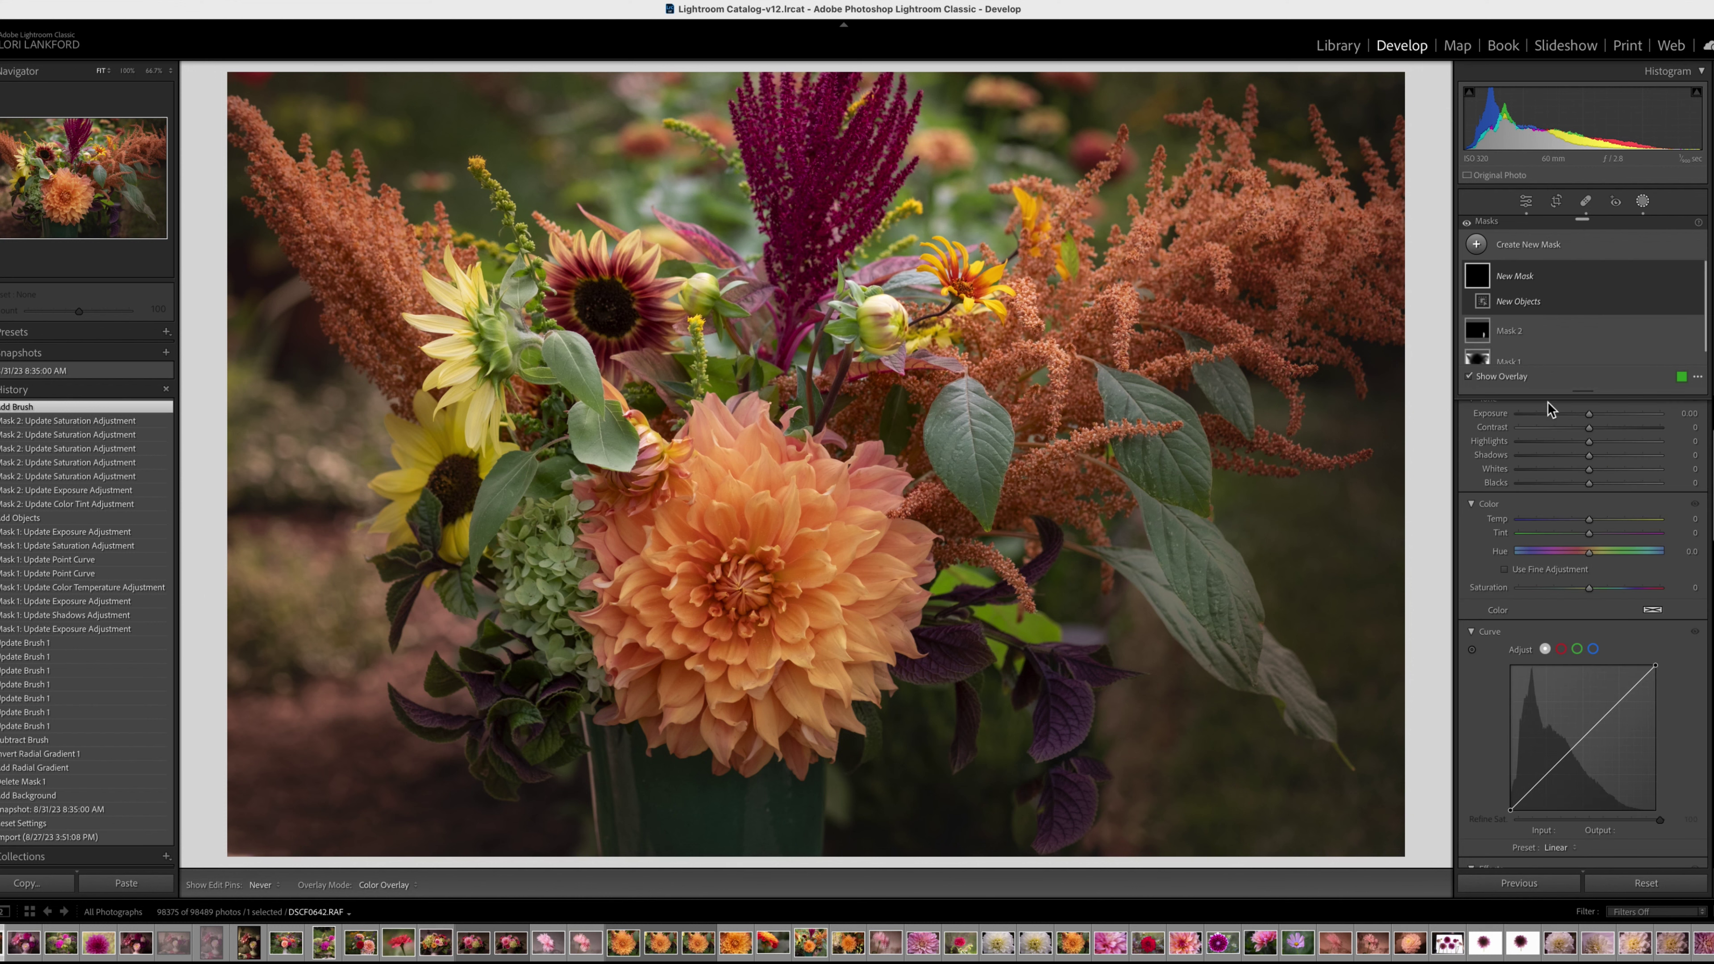
pyautogui.scroll(-1, 1529, 425)
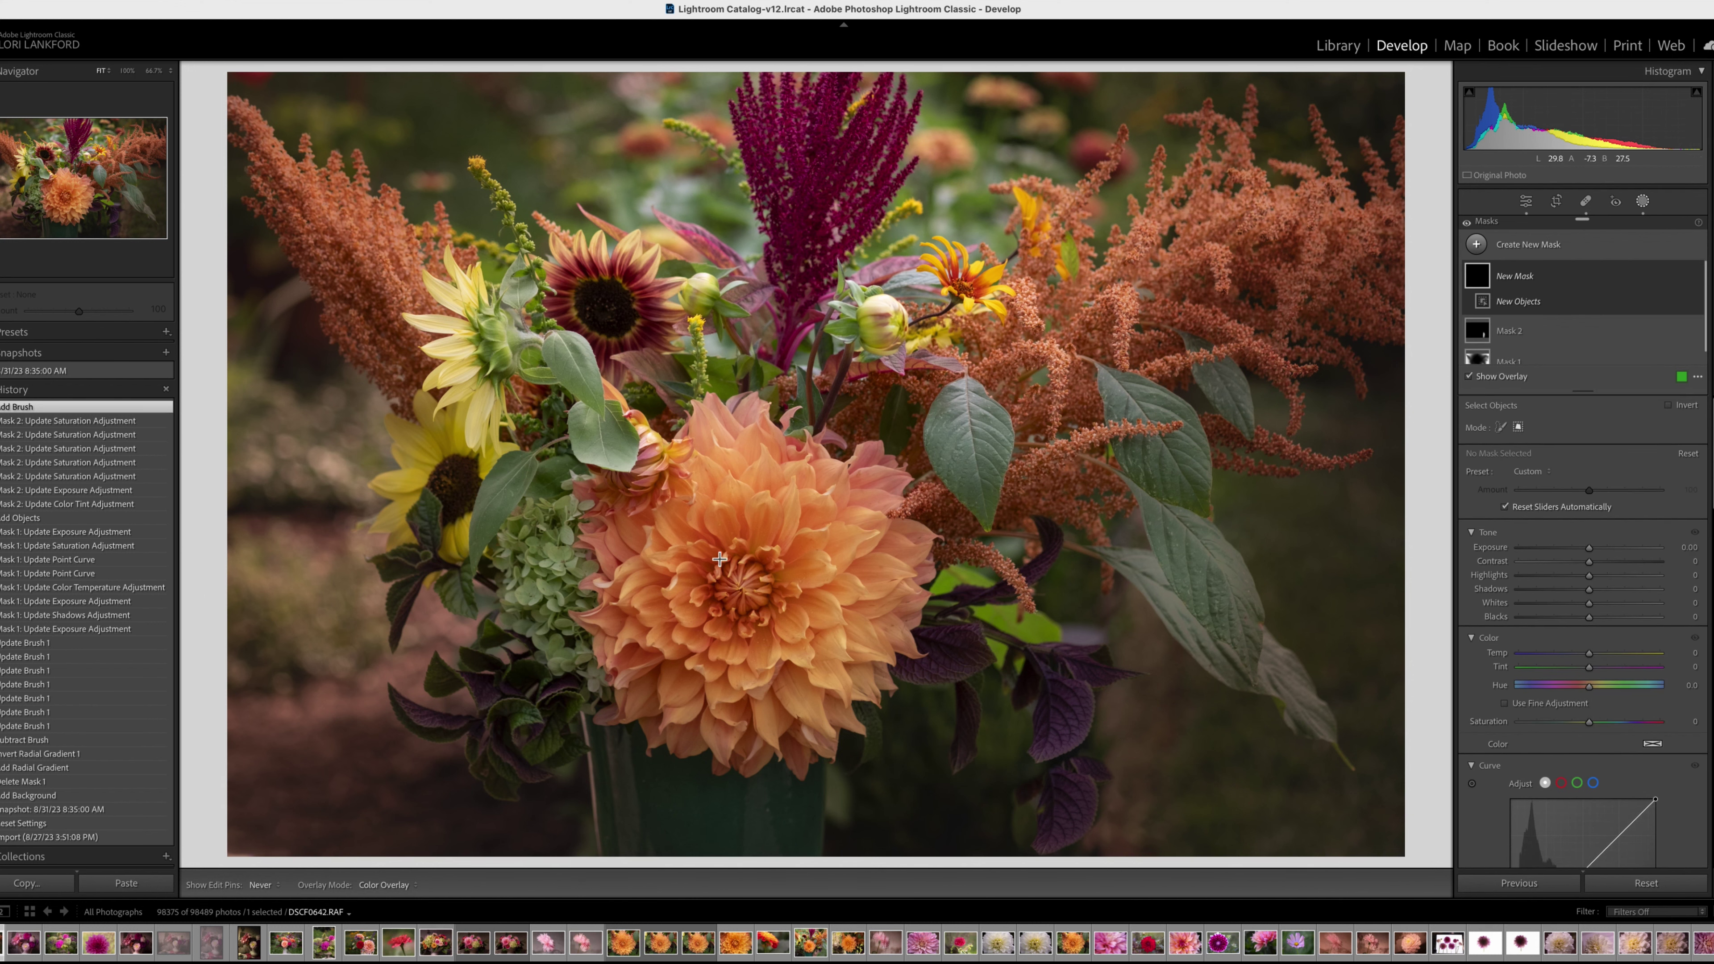
pyautogui.moveTo(683, 534); pyautogui.dragTo(816, 647)
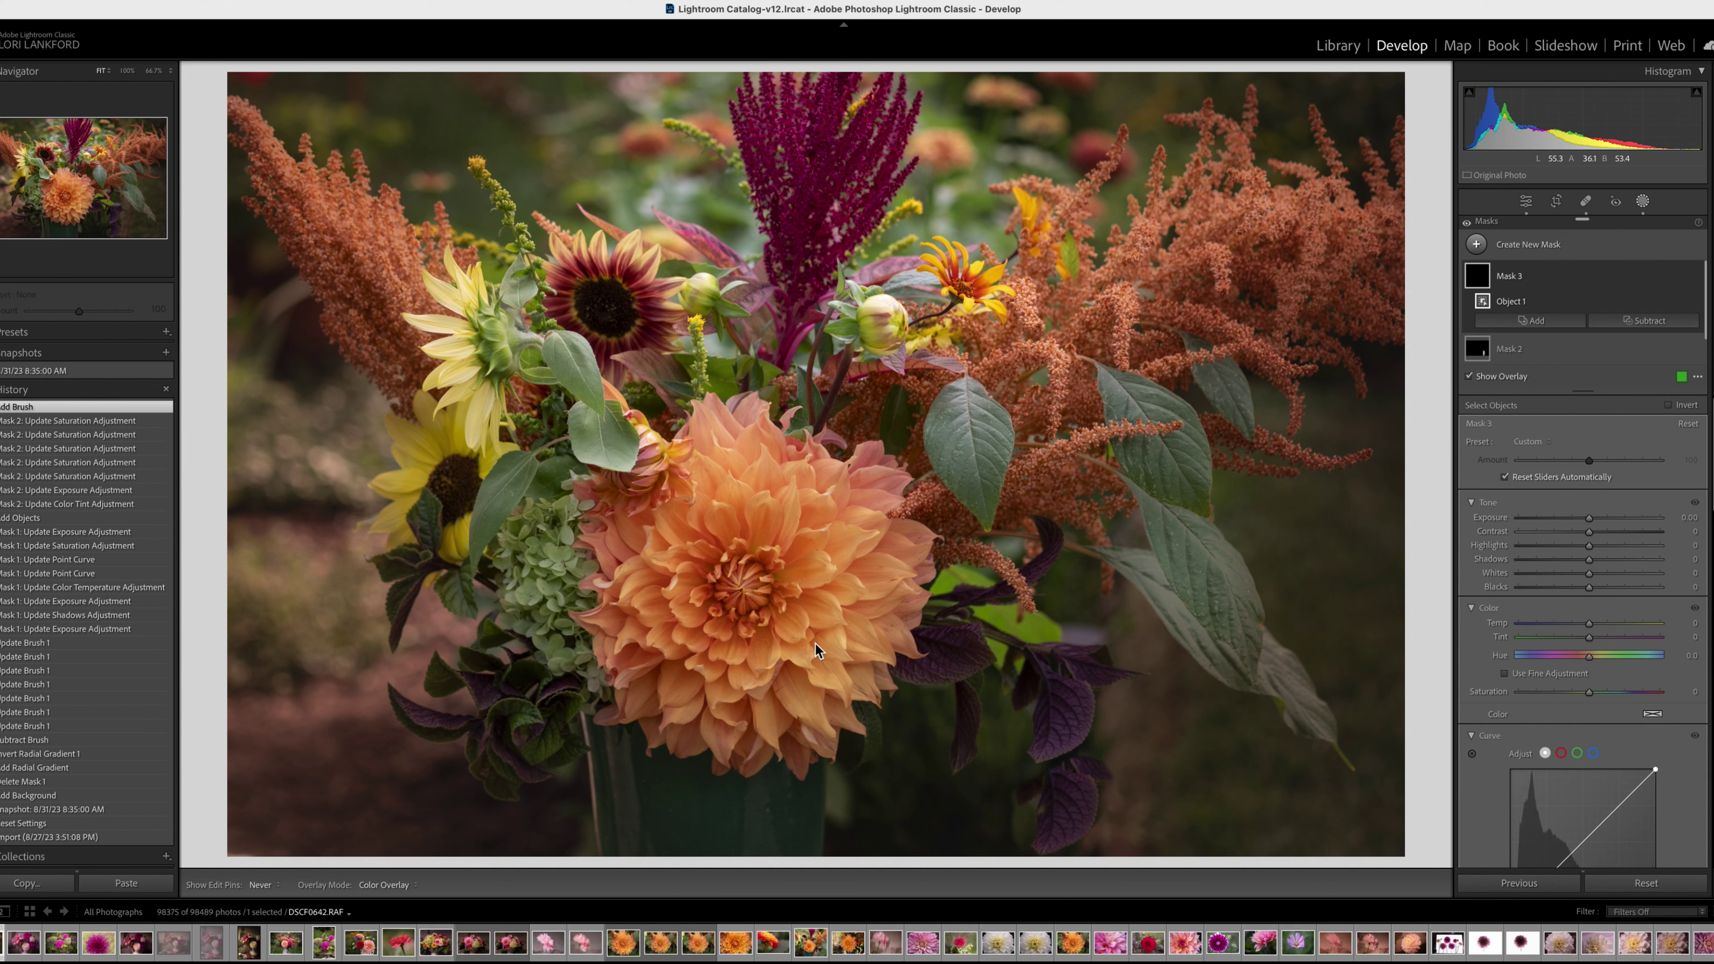
# Step: Brighten the masked dahlia center with exposure 0.50, contrast 16 and shadows 22
pyautogui.click(1590, 518)
pyautogui.moveTo(1589, 518); pyautogui.dragTo(1602, 522)
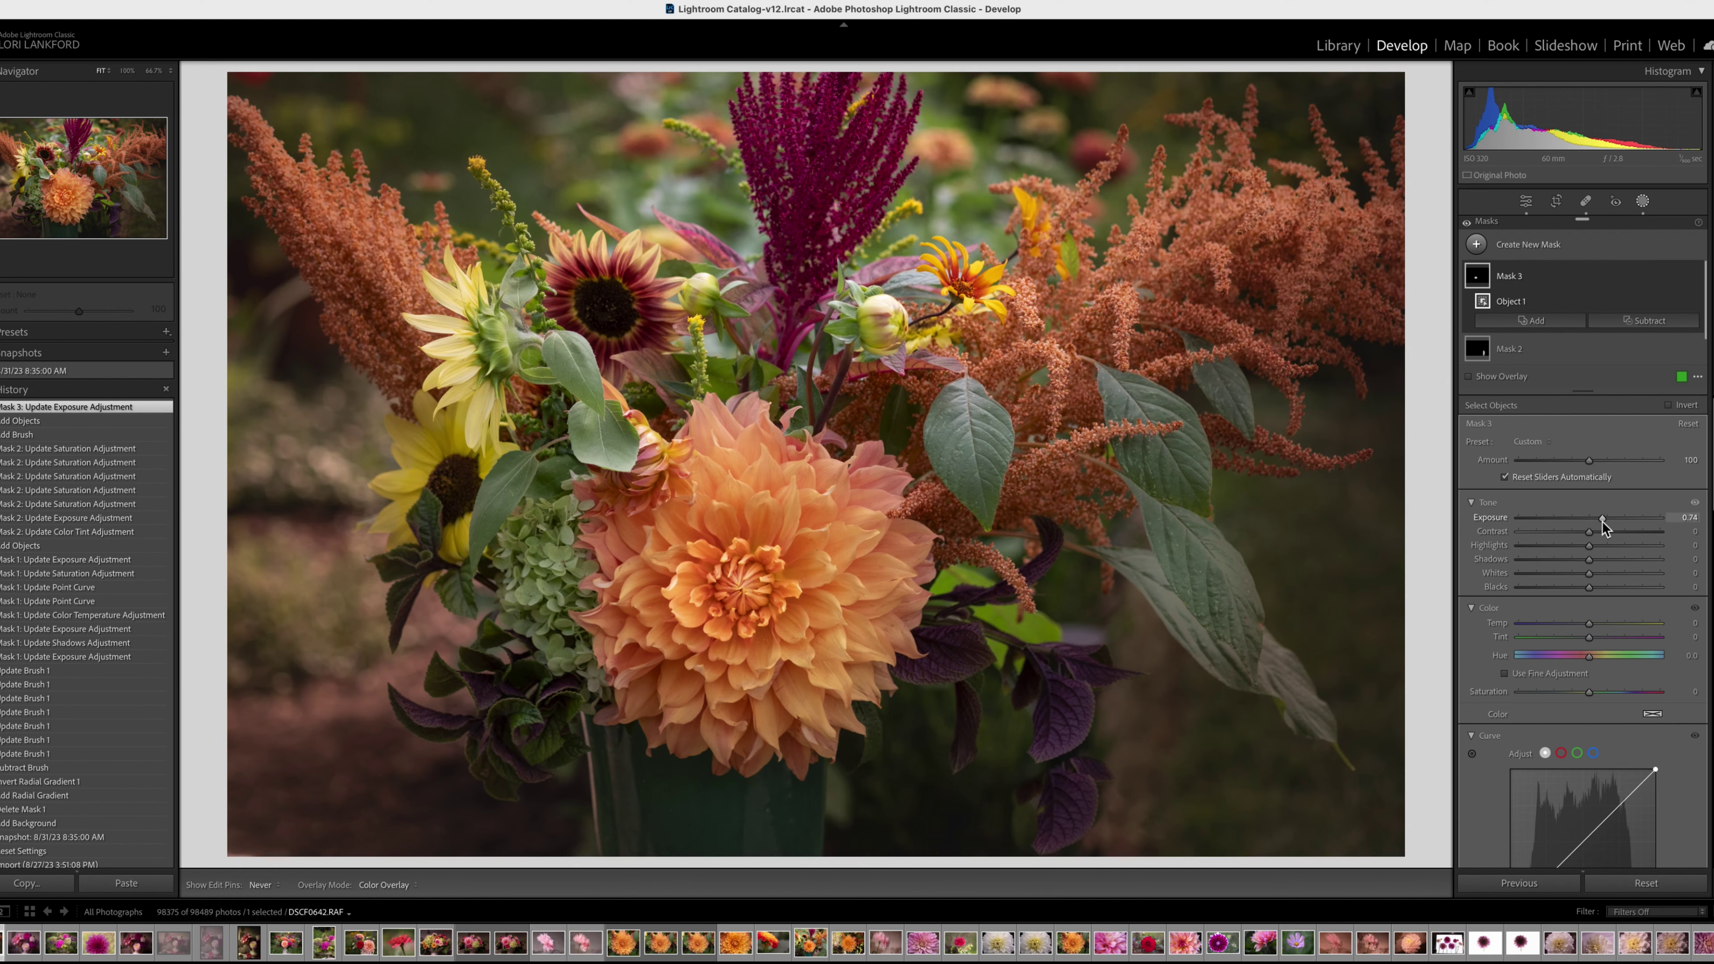
pyautogui.moveTo(1603, 521); pyautogui.dragTo(1597, 521)
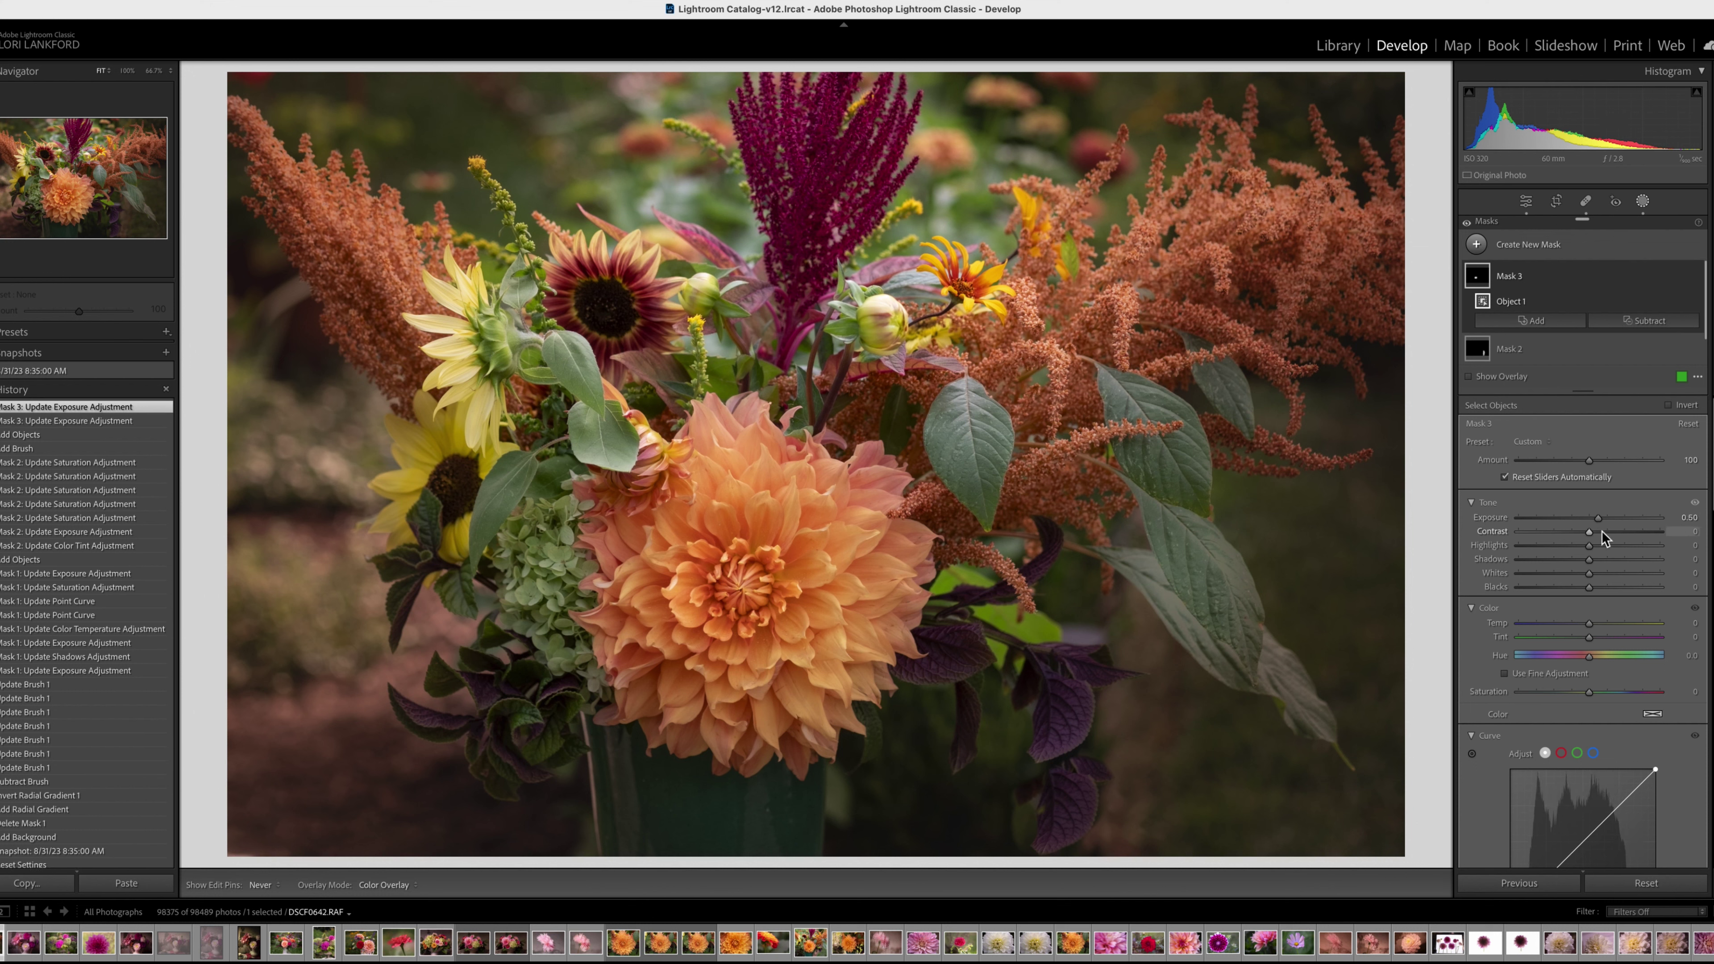
pyautogui.click(1601, 532)
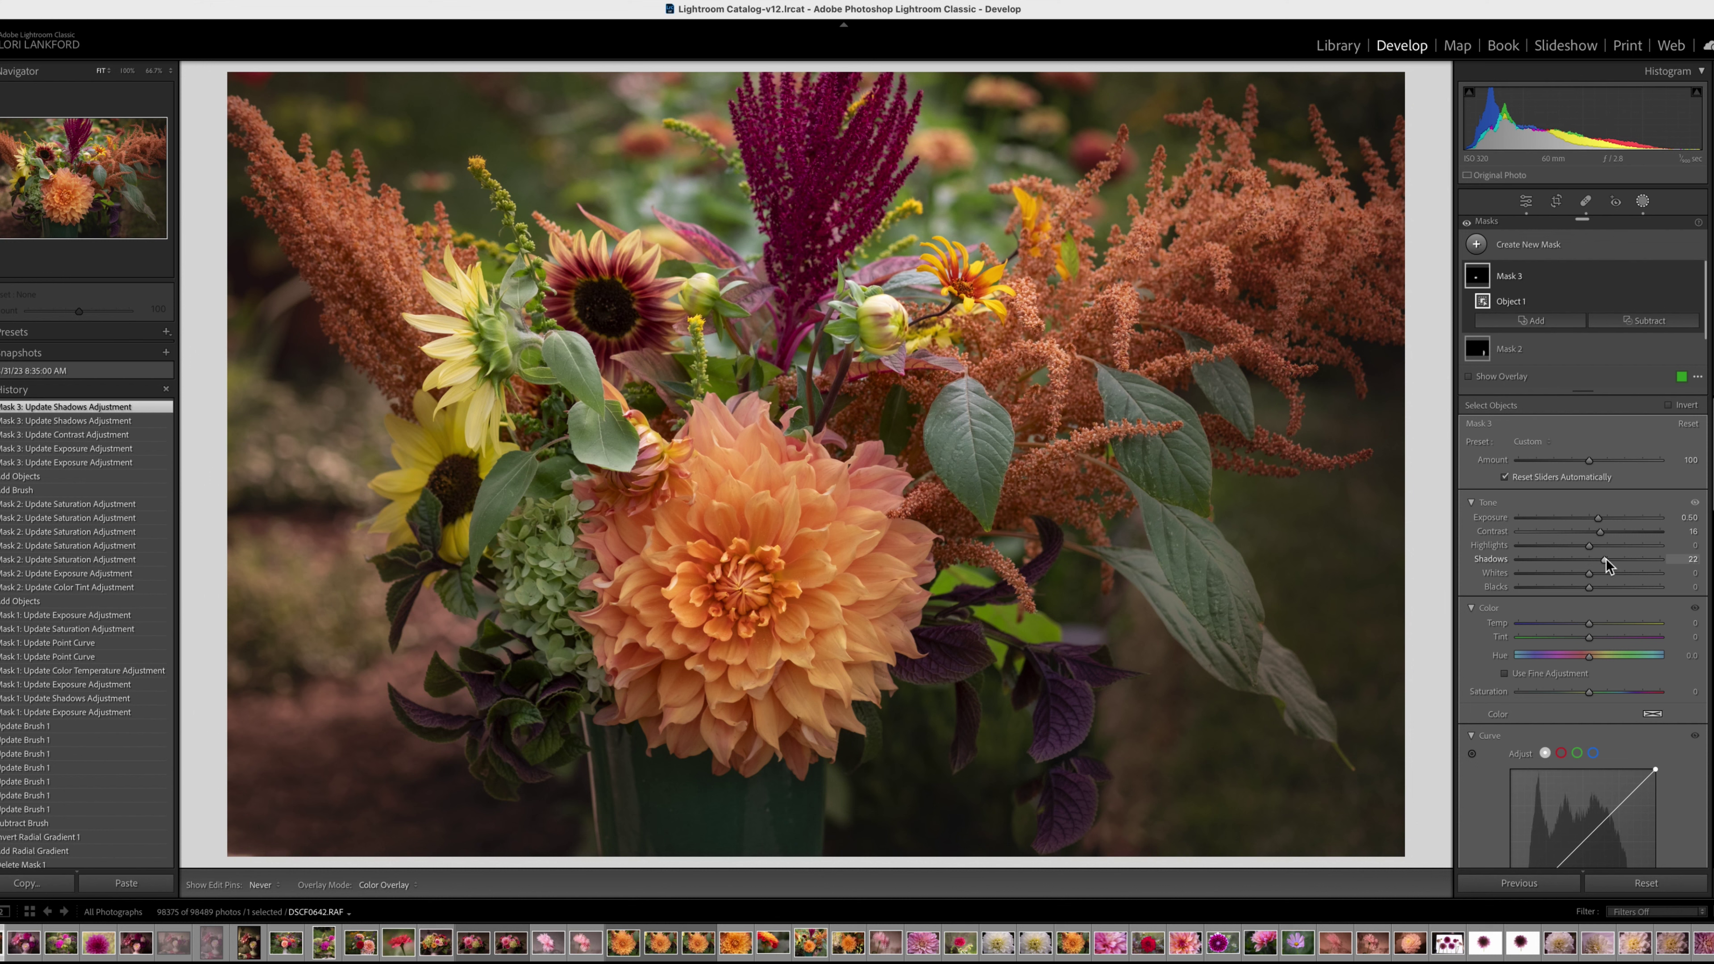
pyautogui.click(1477, 246)
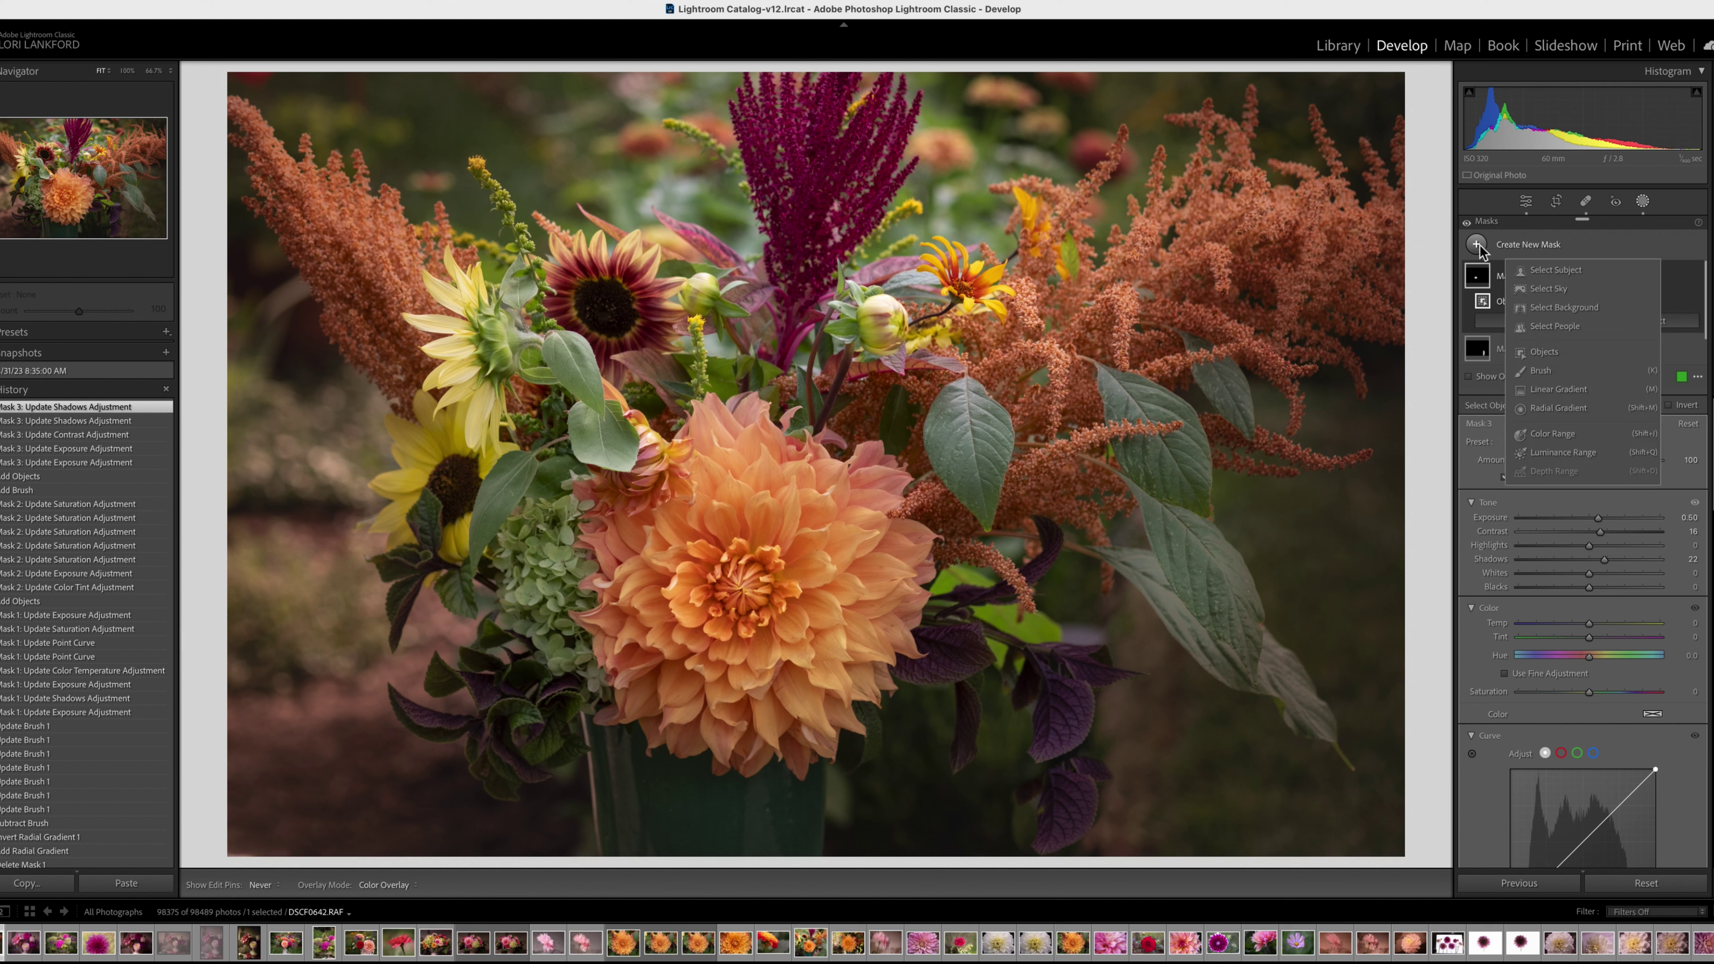
pyautogui.click(1550, 276)
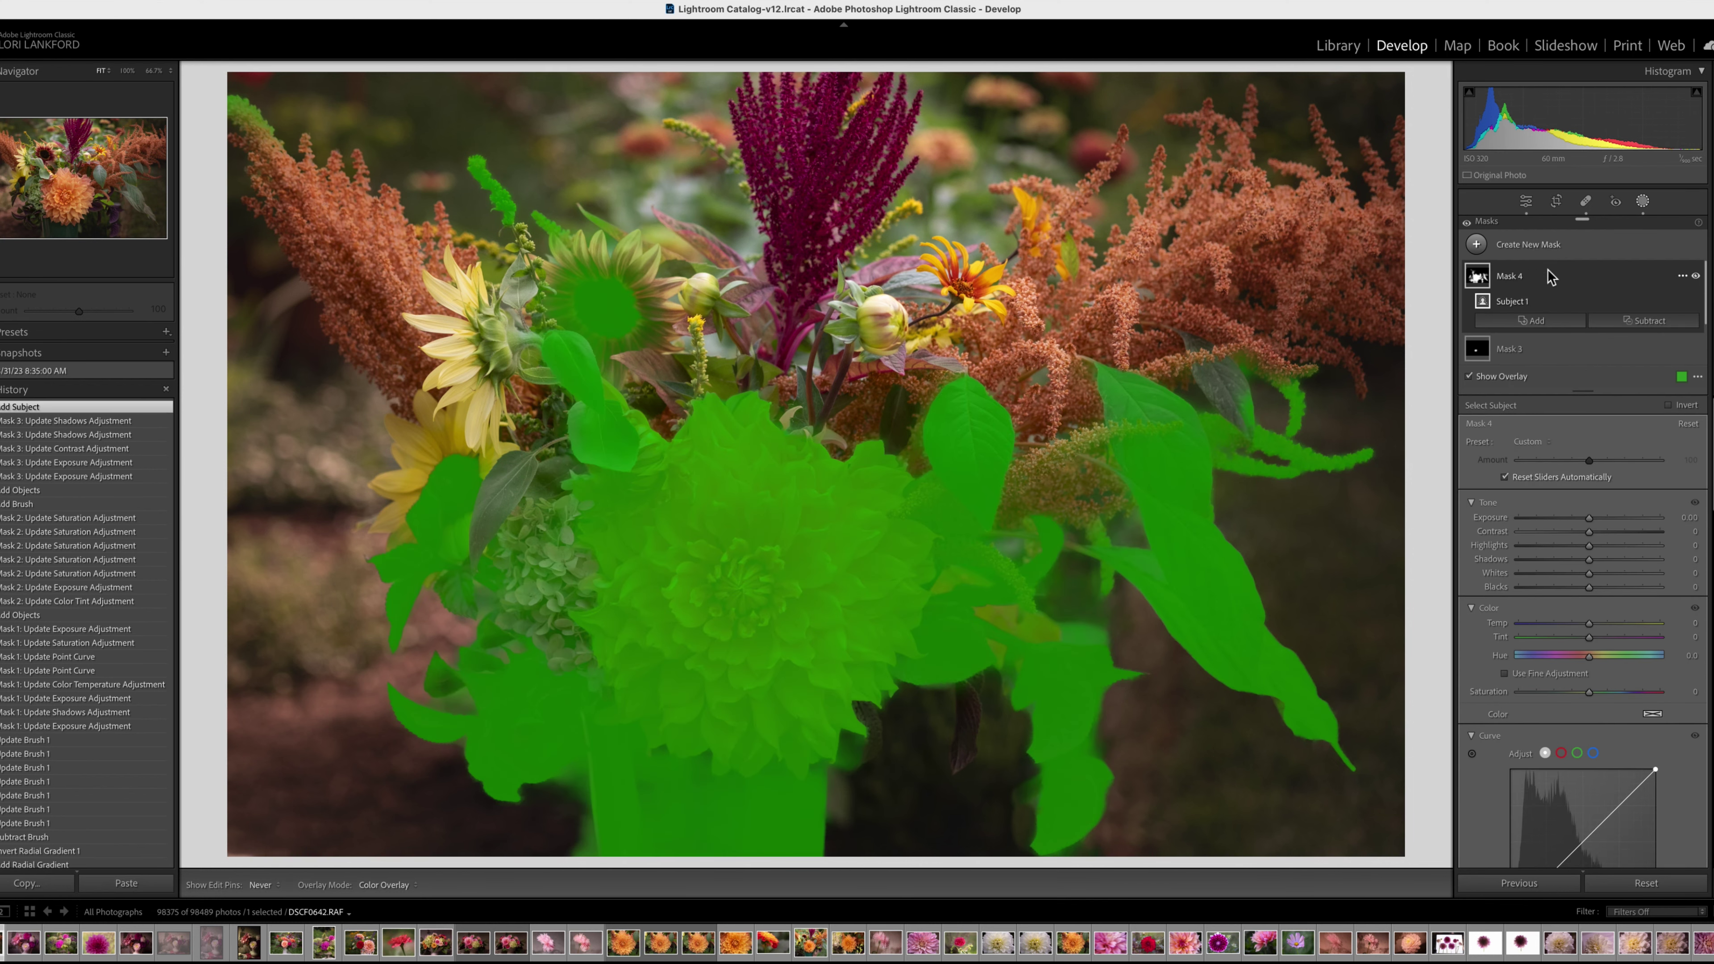
pyautogui.press('super+z')
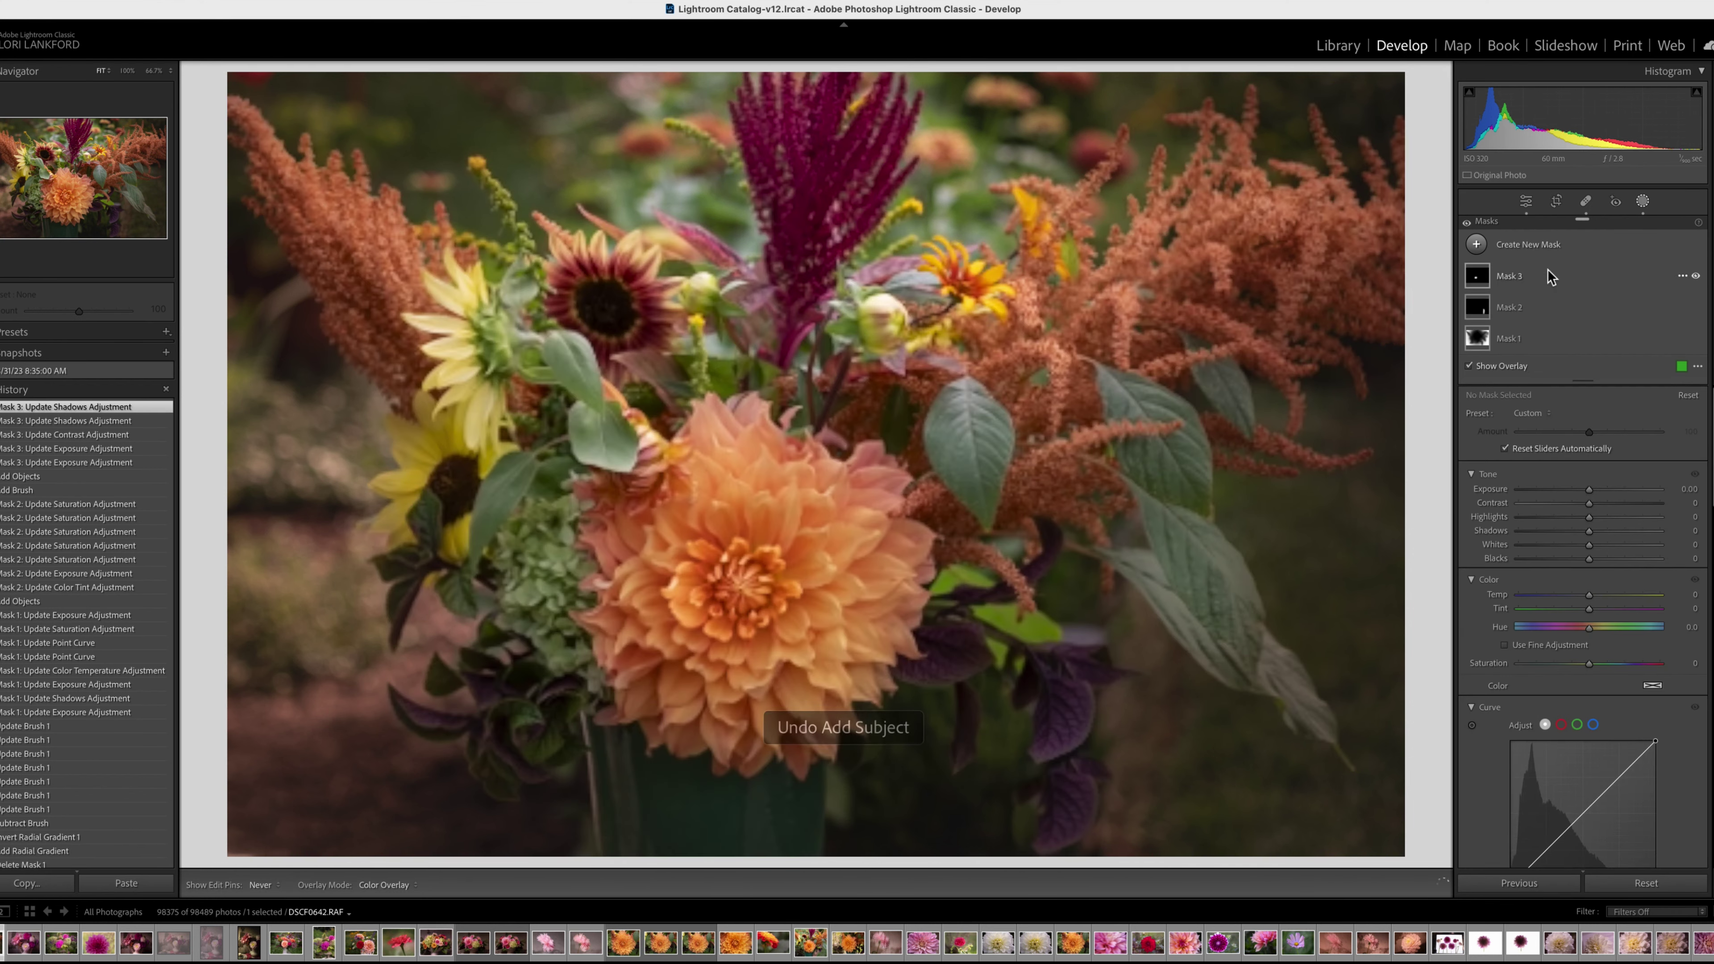
# Step: Create an object mask with a rectangle selection around the whole orange dahlia and hide the mask overlay
pyautogui.click(1476, 245)
pyautogui.click(1538, 351)
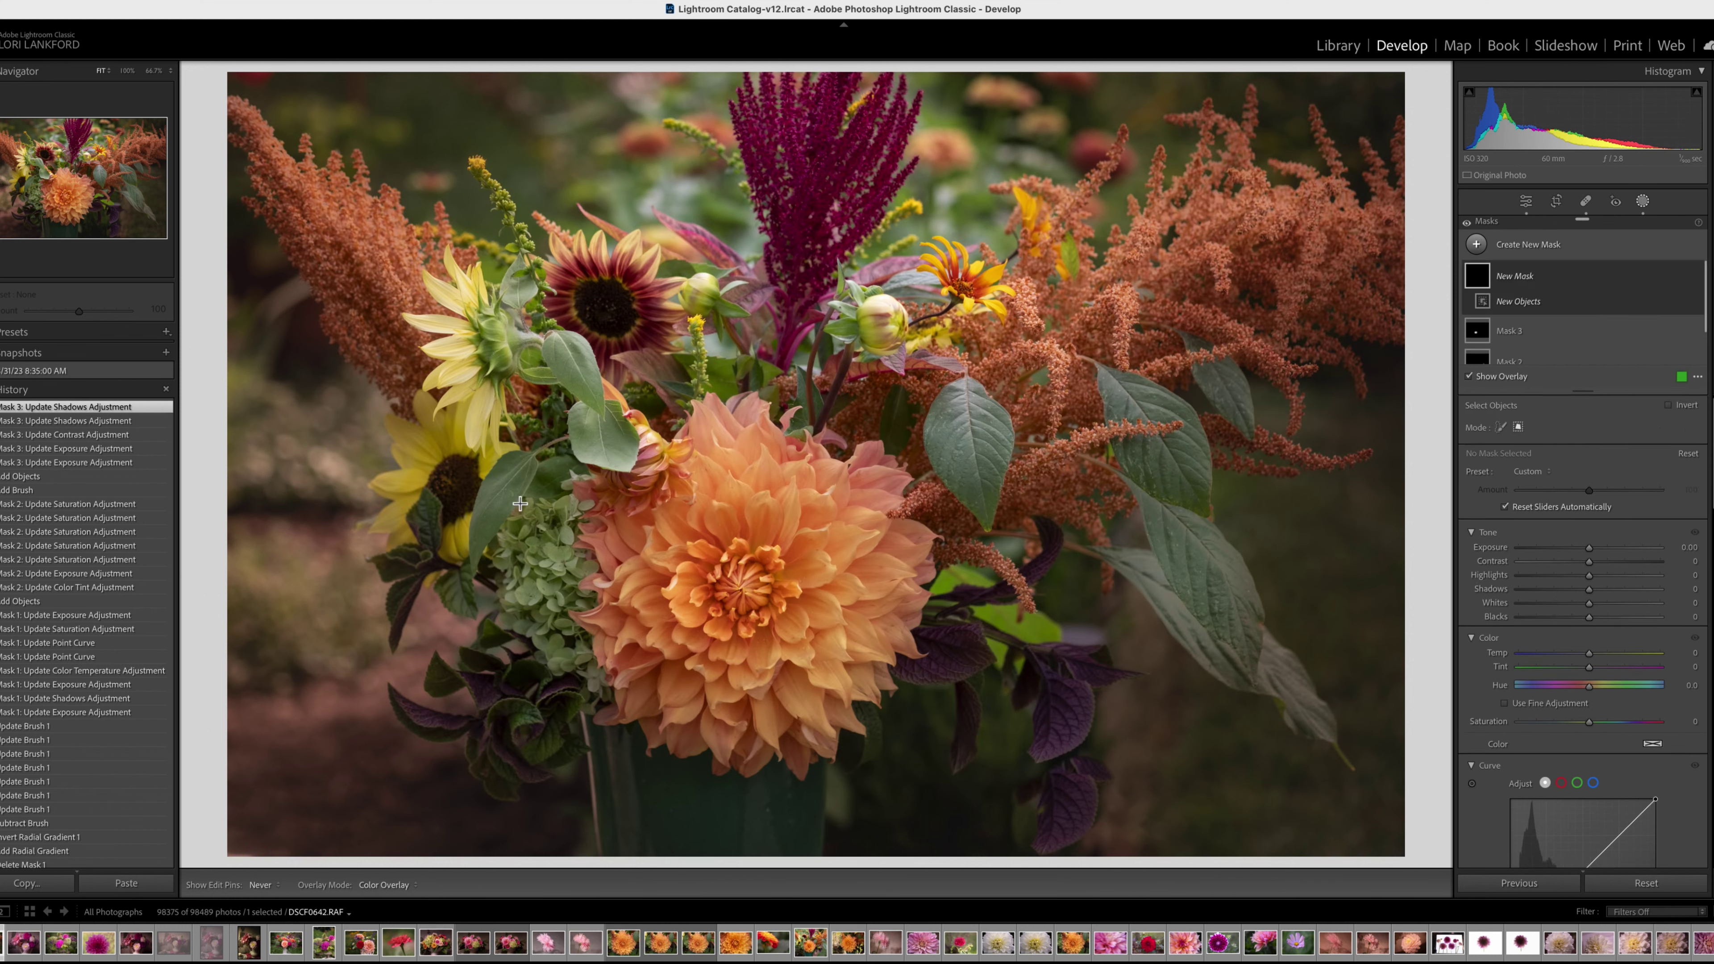
pyautogui.moveTo(608, 433); pyautogui.dragTo(912, 760)
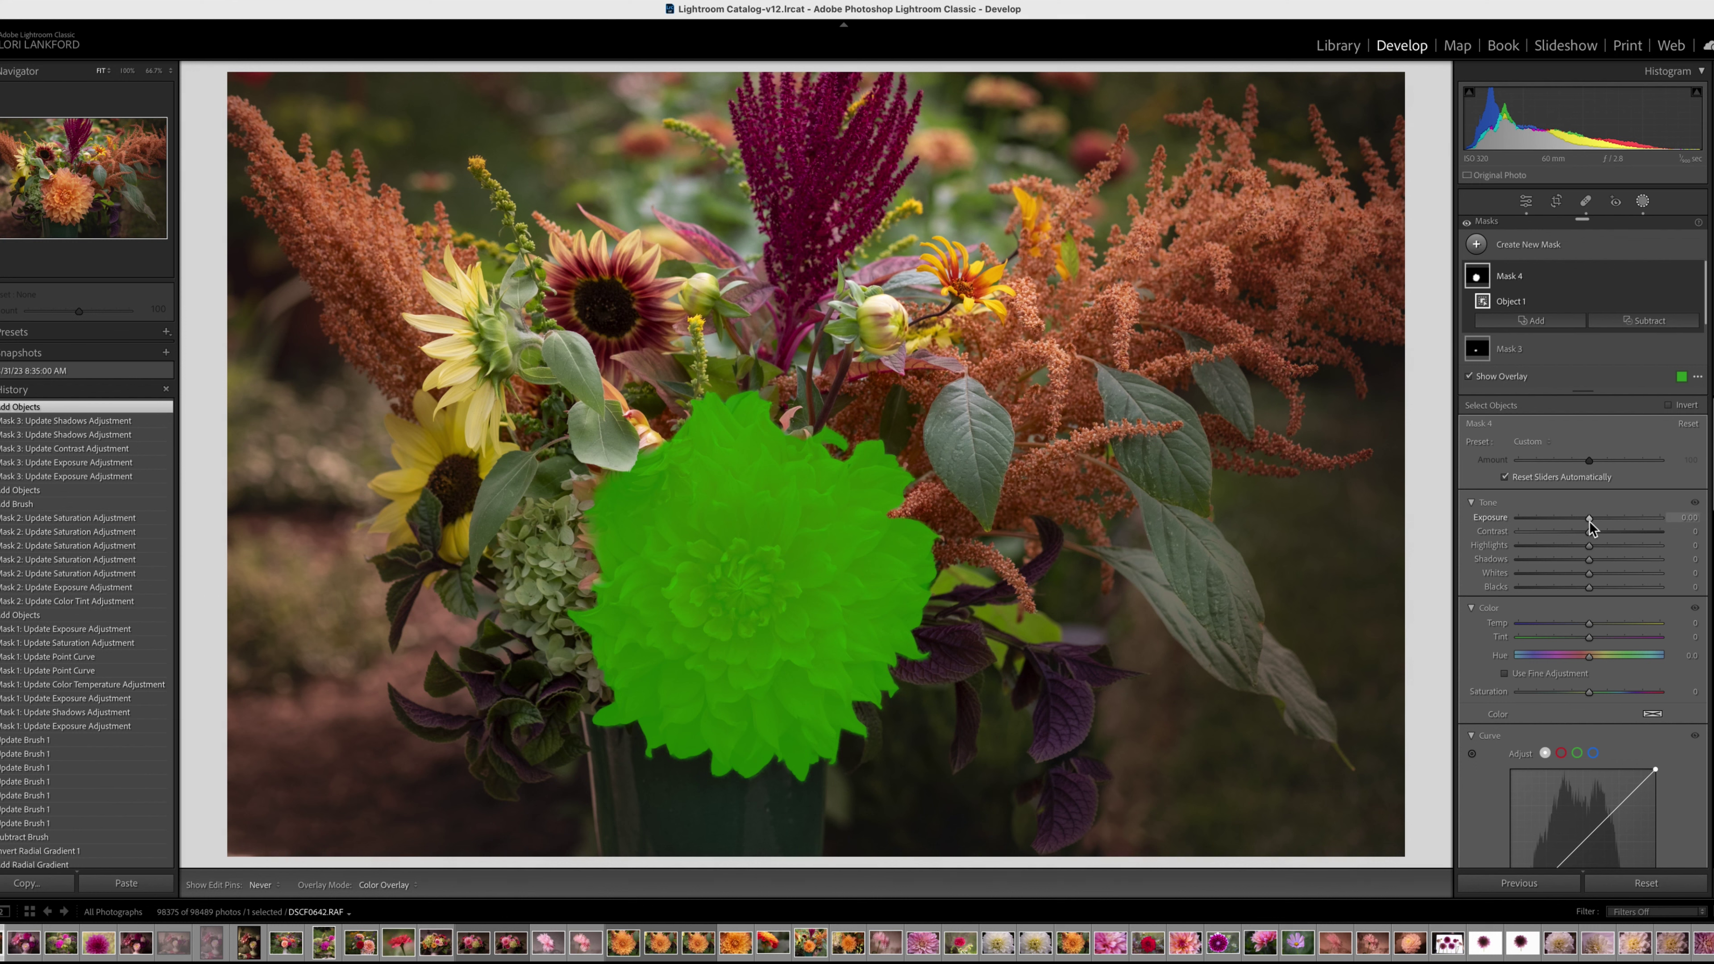
pyautogui.press('o')
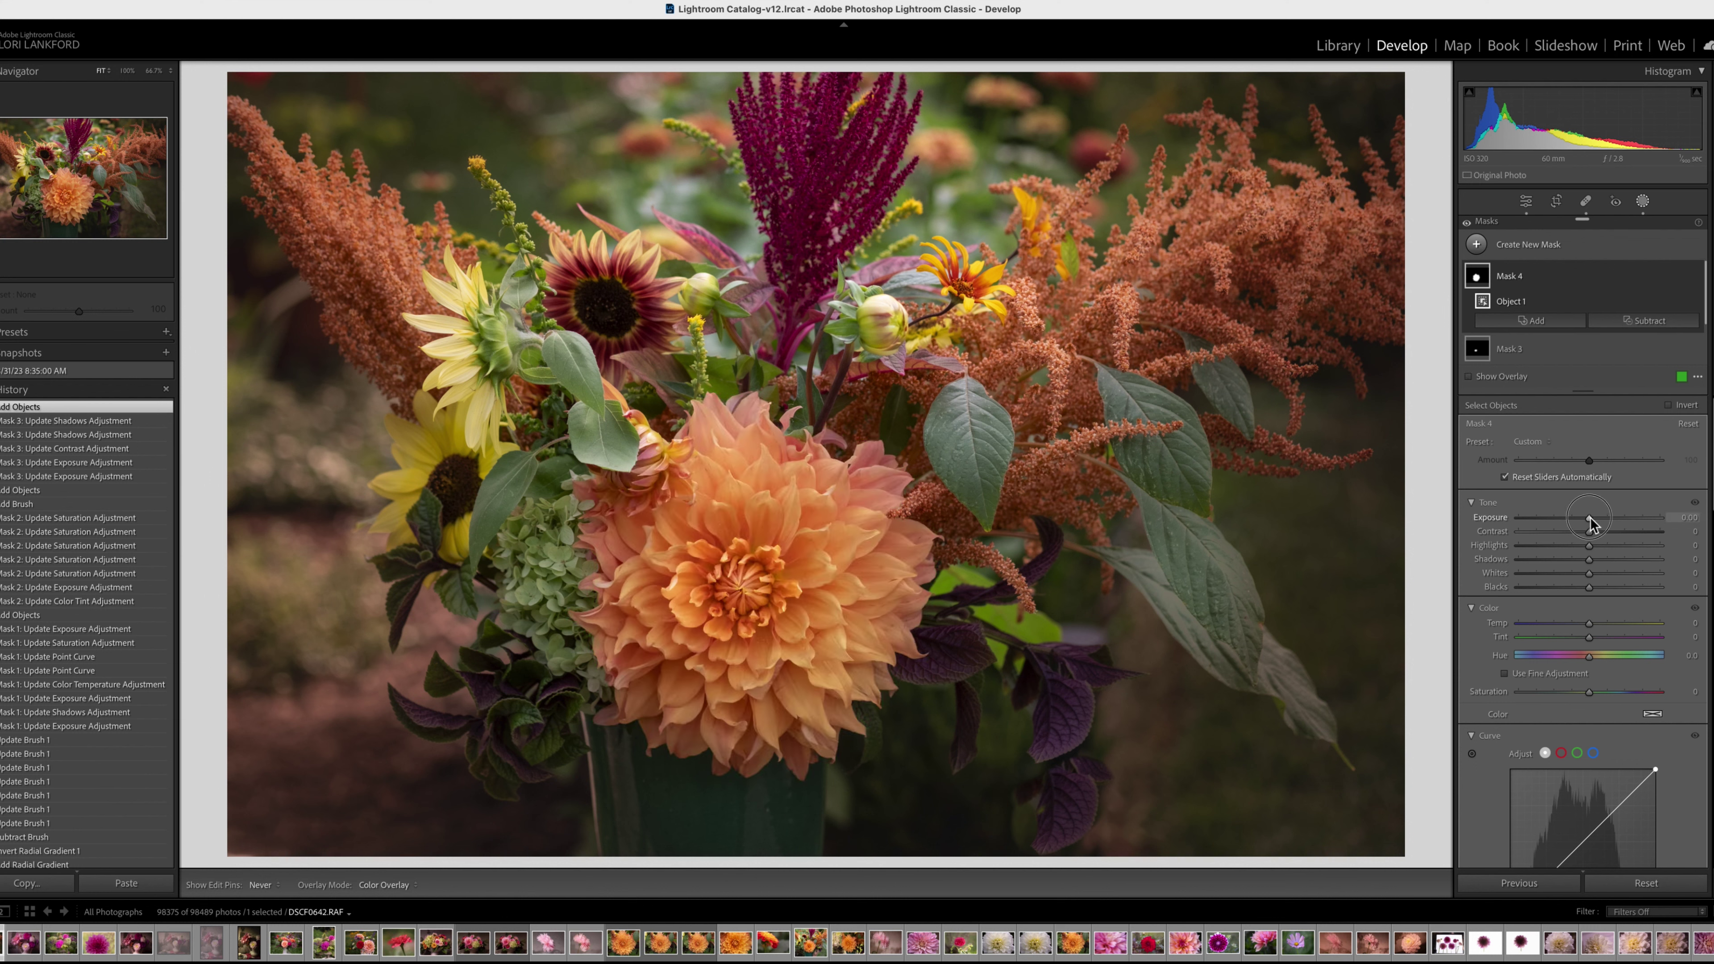
# Step: Brighten and intensify the masked dahlia by setting exposure to 0.48 and saturation to 47
pyautogui.click(1590, 518)
pyautogui.moveTo(1591, 520); pyautogui.dragTo(1598, 517)
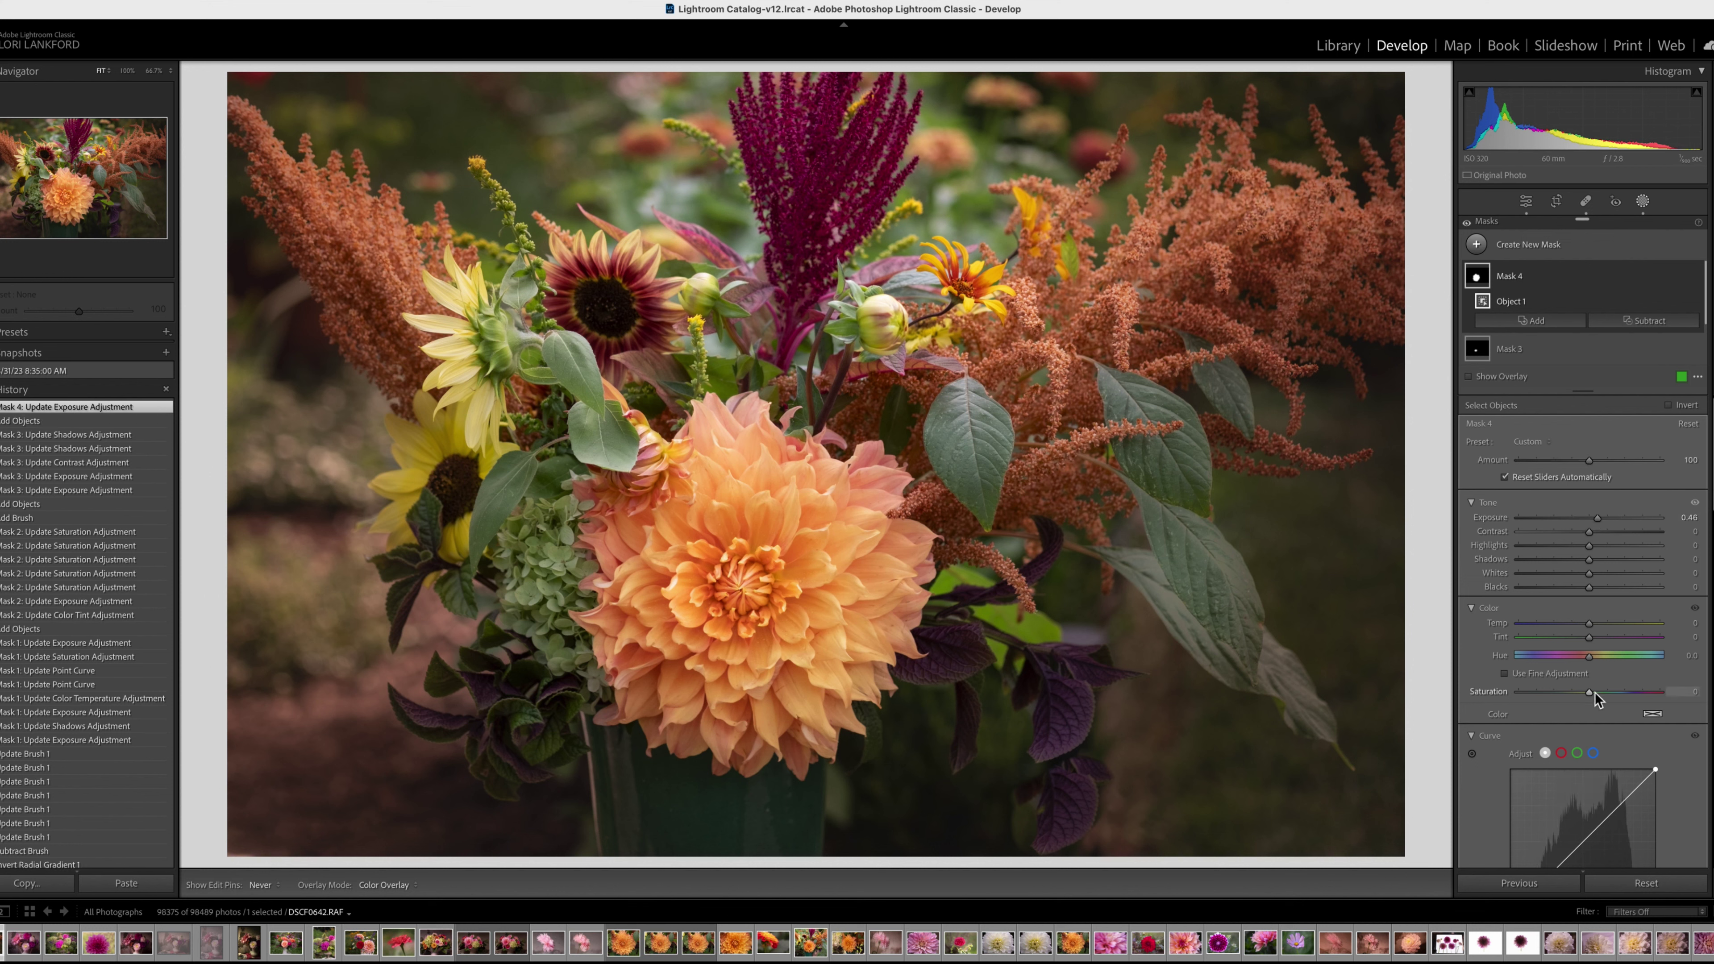
pyautogui.moveTo(1592, 696); pyautogui.dragTo(1624, 696)
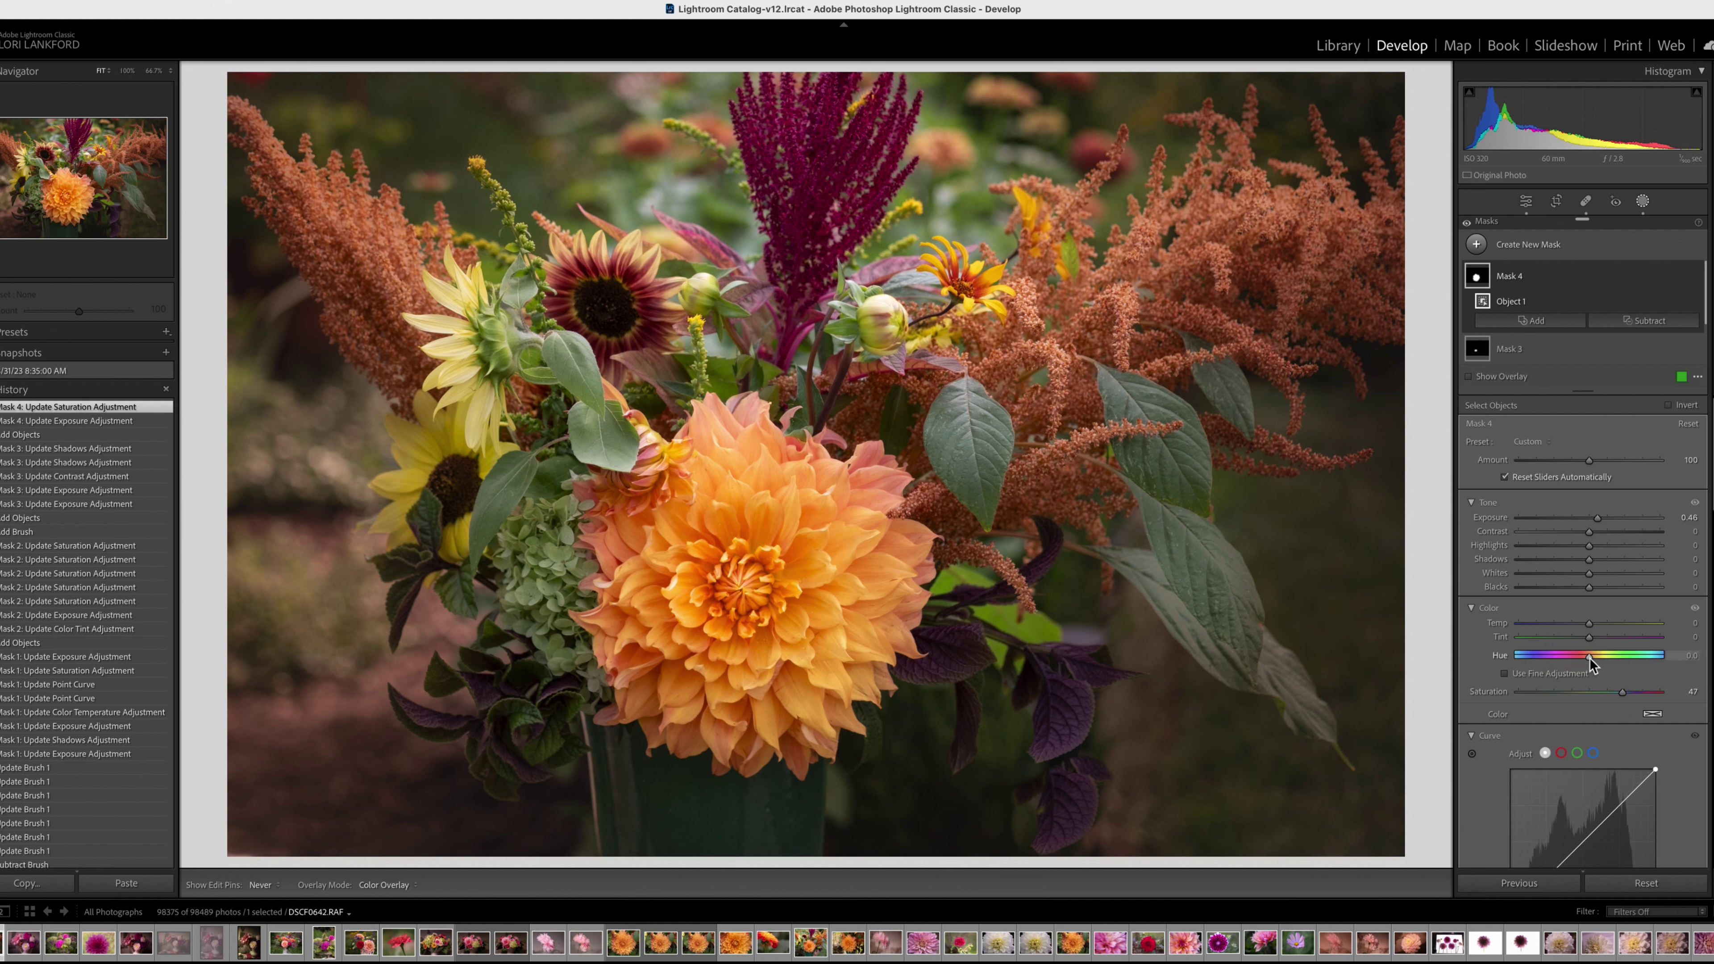
# Step: Shift the masked orange dahlia's hue slightly below zero and compare the edited photo with the original
pyautogui.moveTo(1590, 659); pyautogui.dragTo(1590, 658)
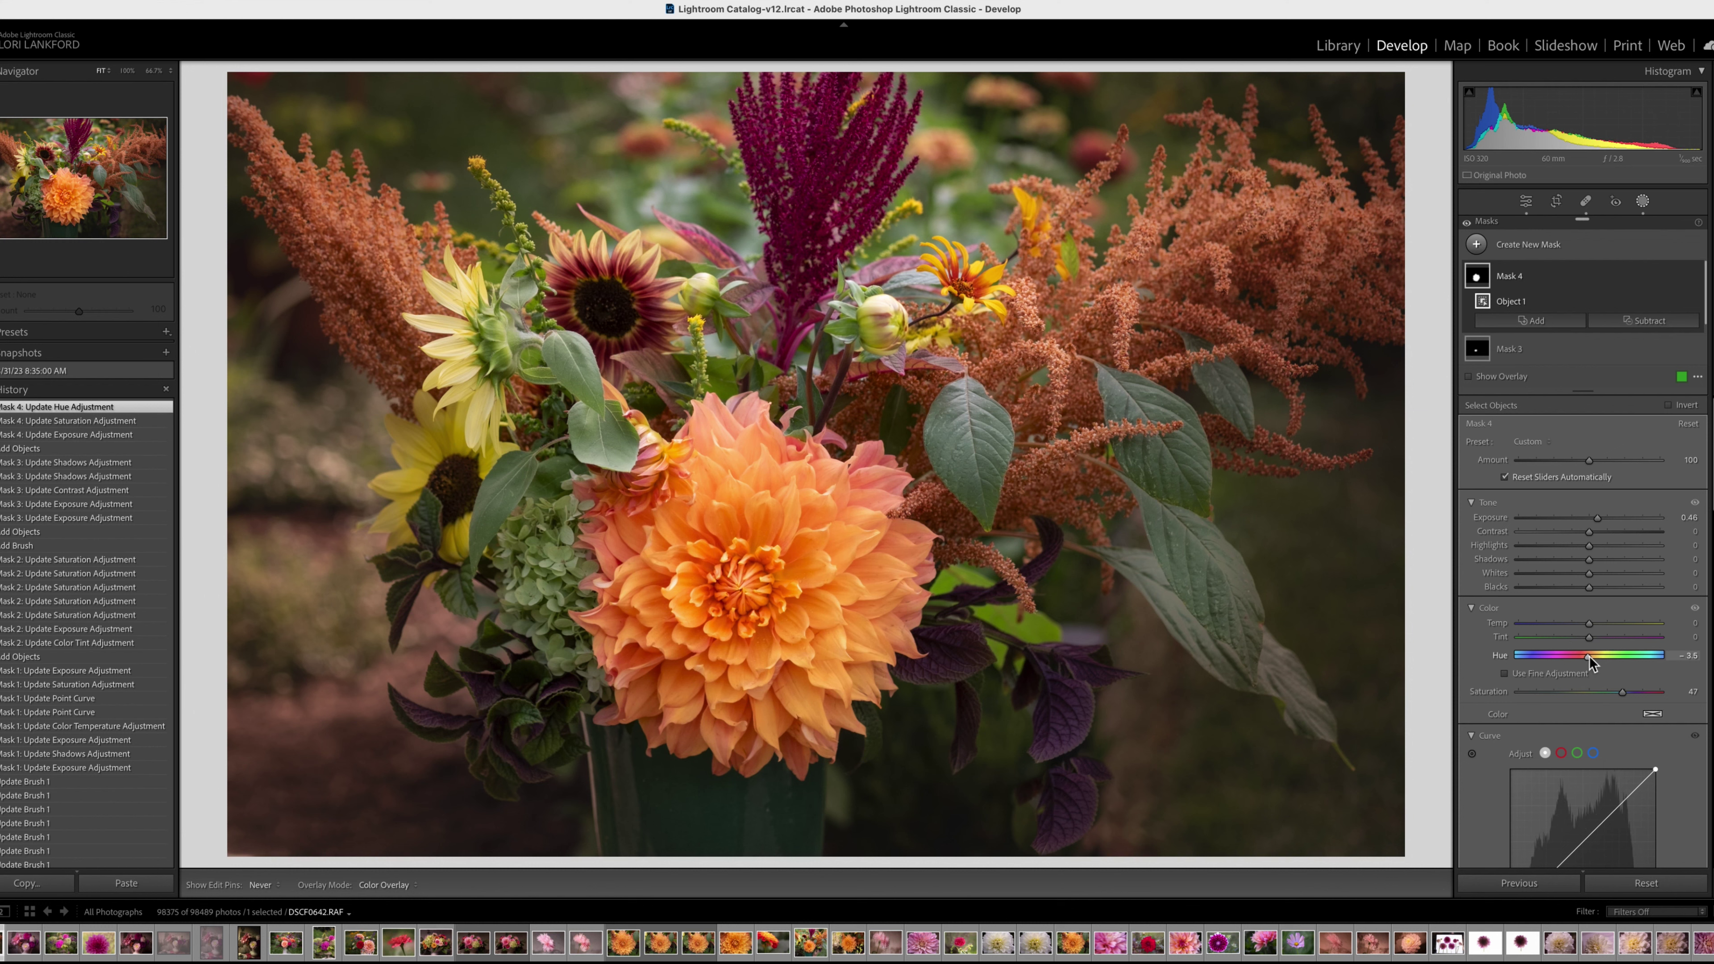
pyautogui.press('\\')
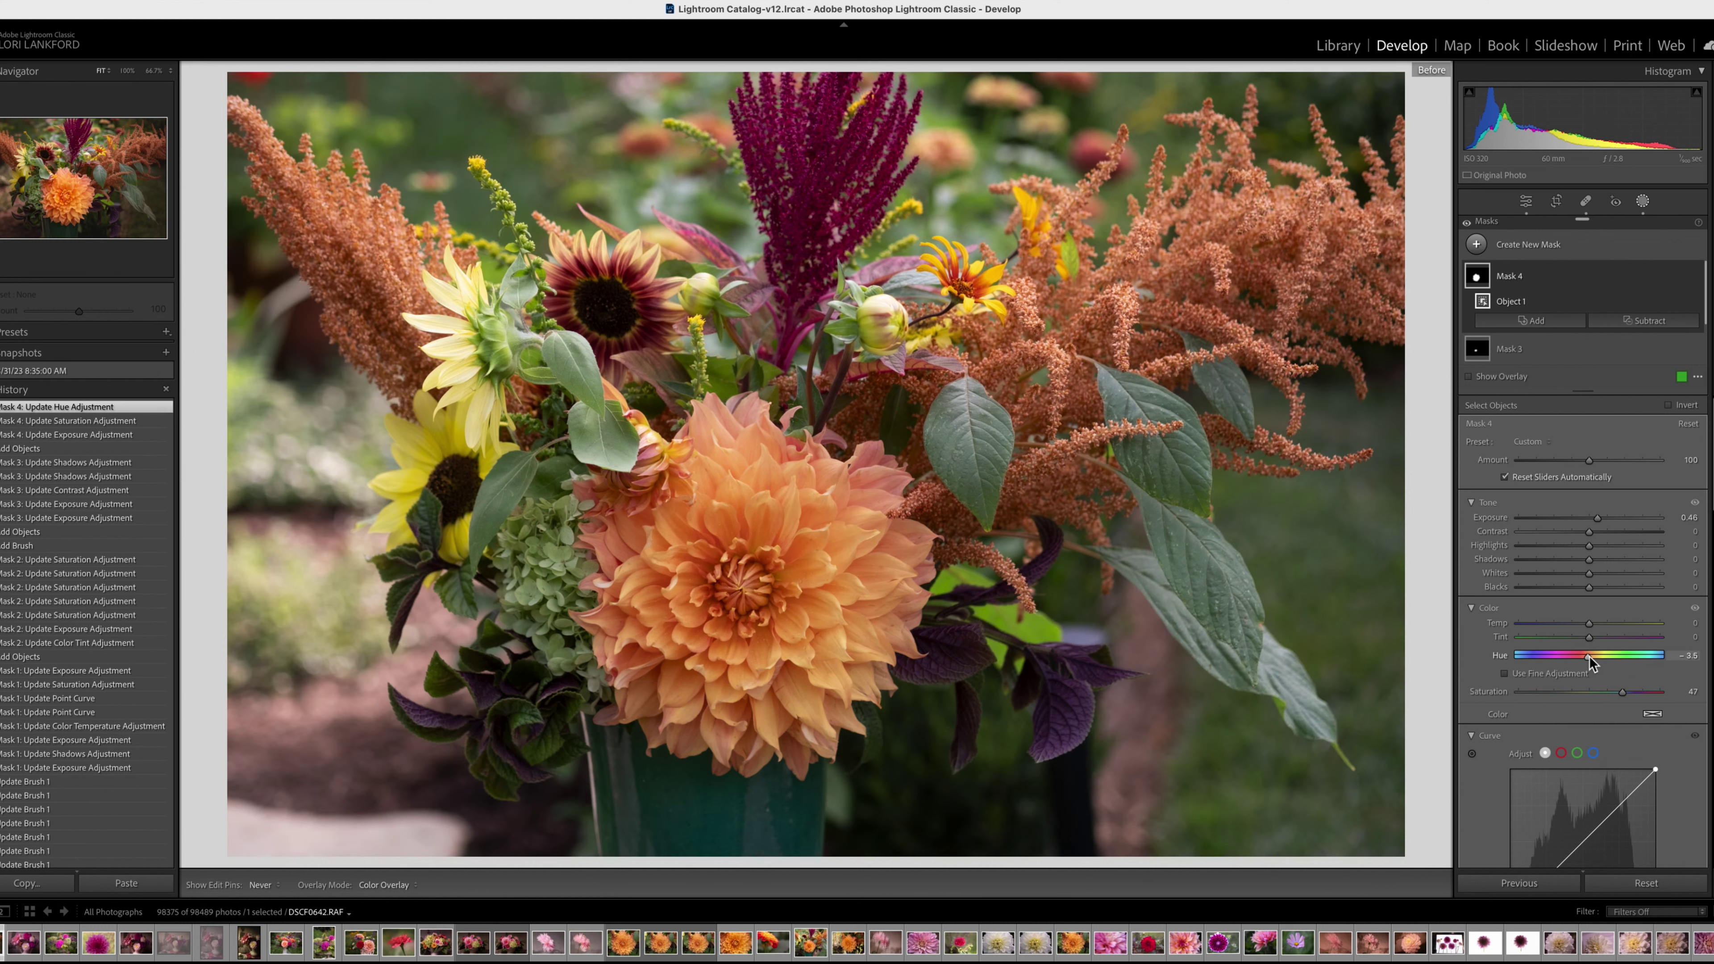
pyautogui.press('\\')
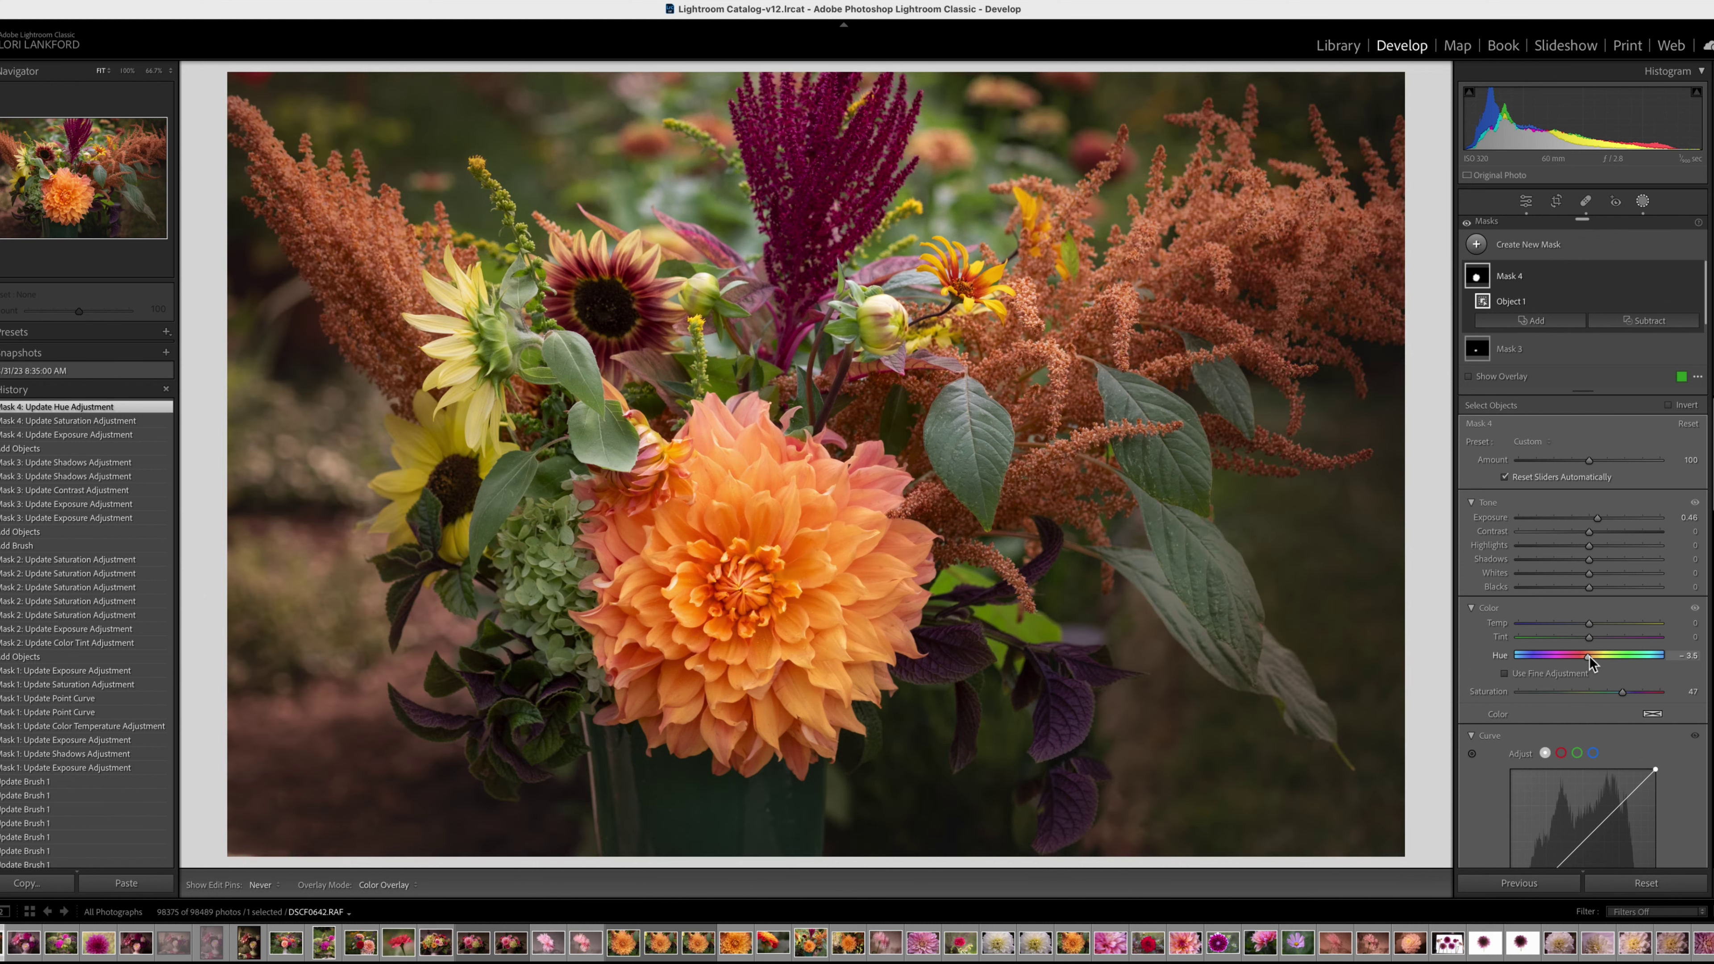
# Step: Create a new object mask with a rectangle selection around the dark red sunflower above the dahlia
pyautogui.click(1477, 245)
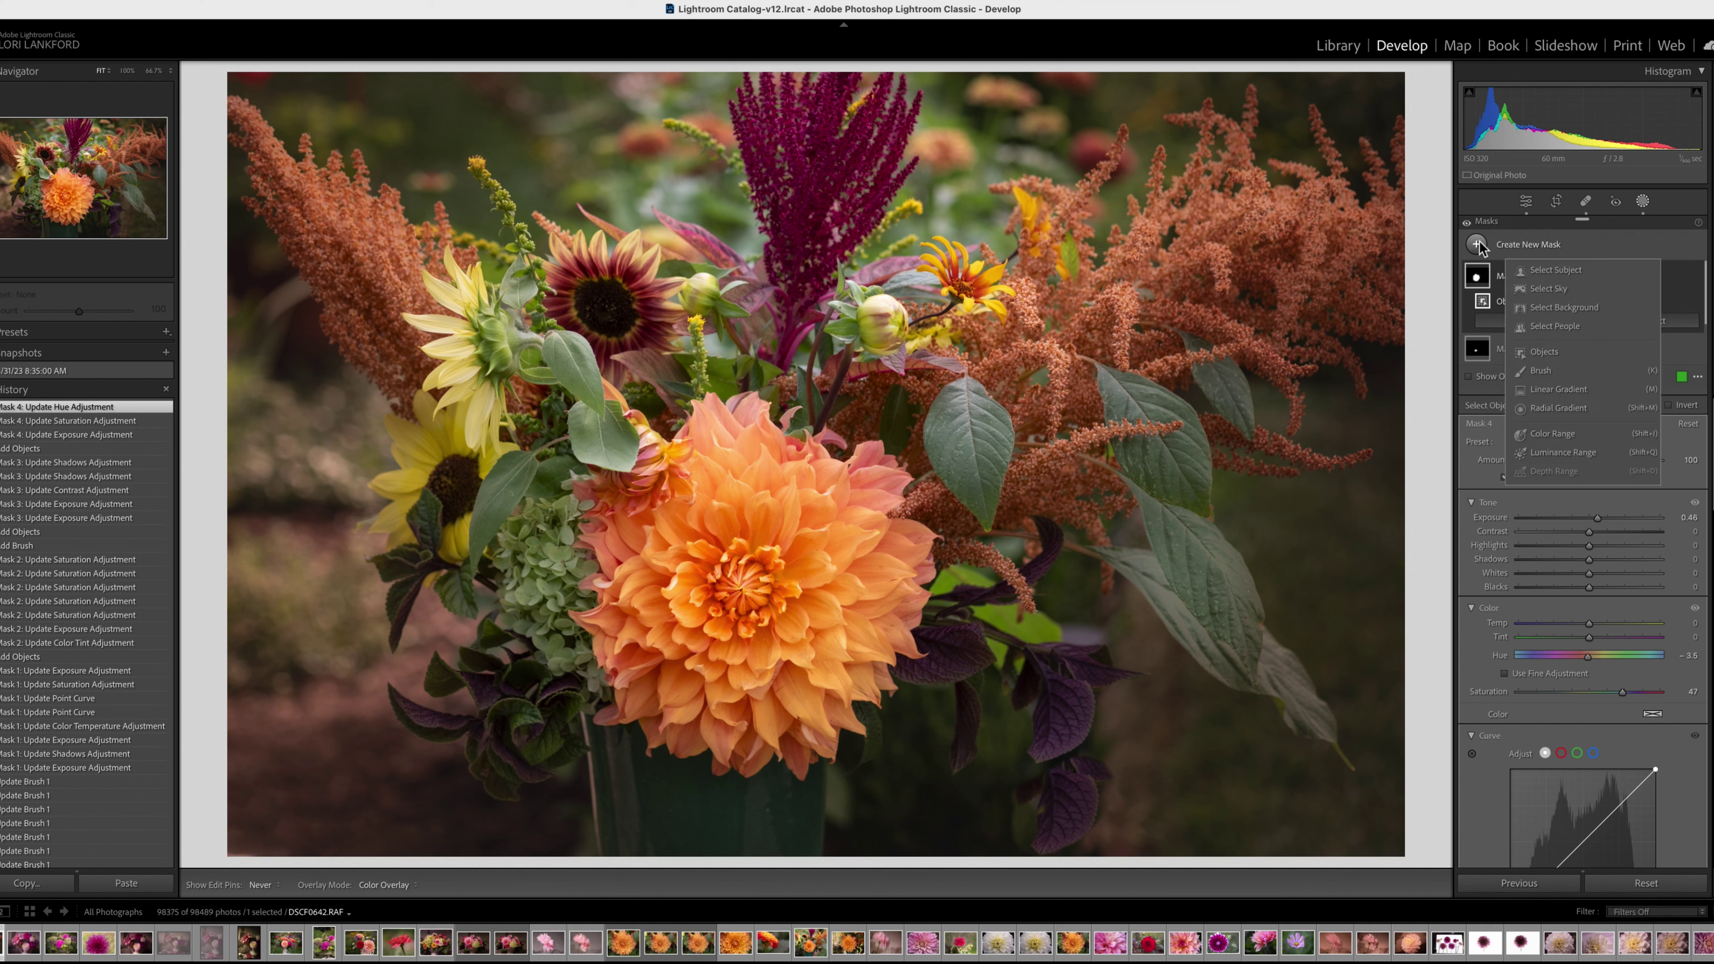
pyautogui.click(1545, 353)
pyautogui.moveTo(548, 247); pyautogui.dragTo(663, 382)
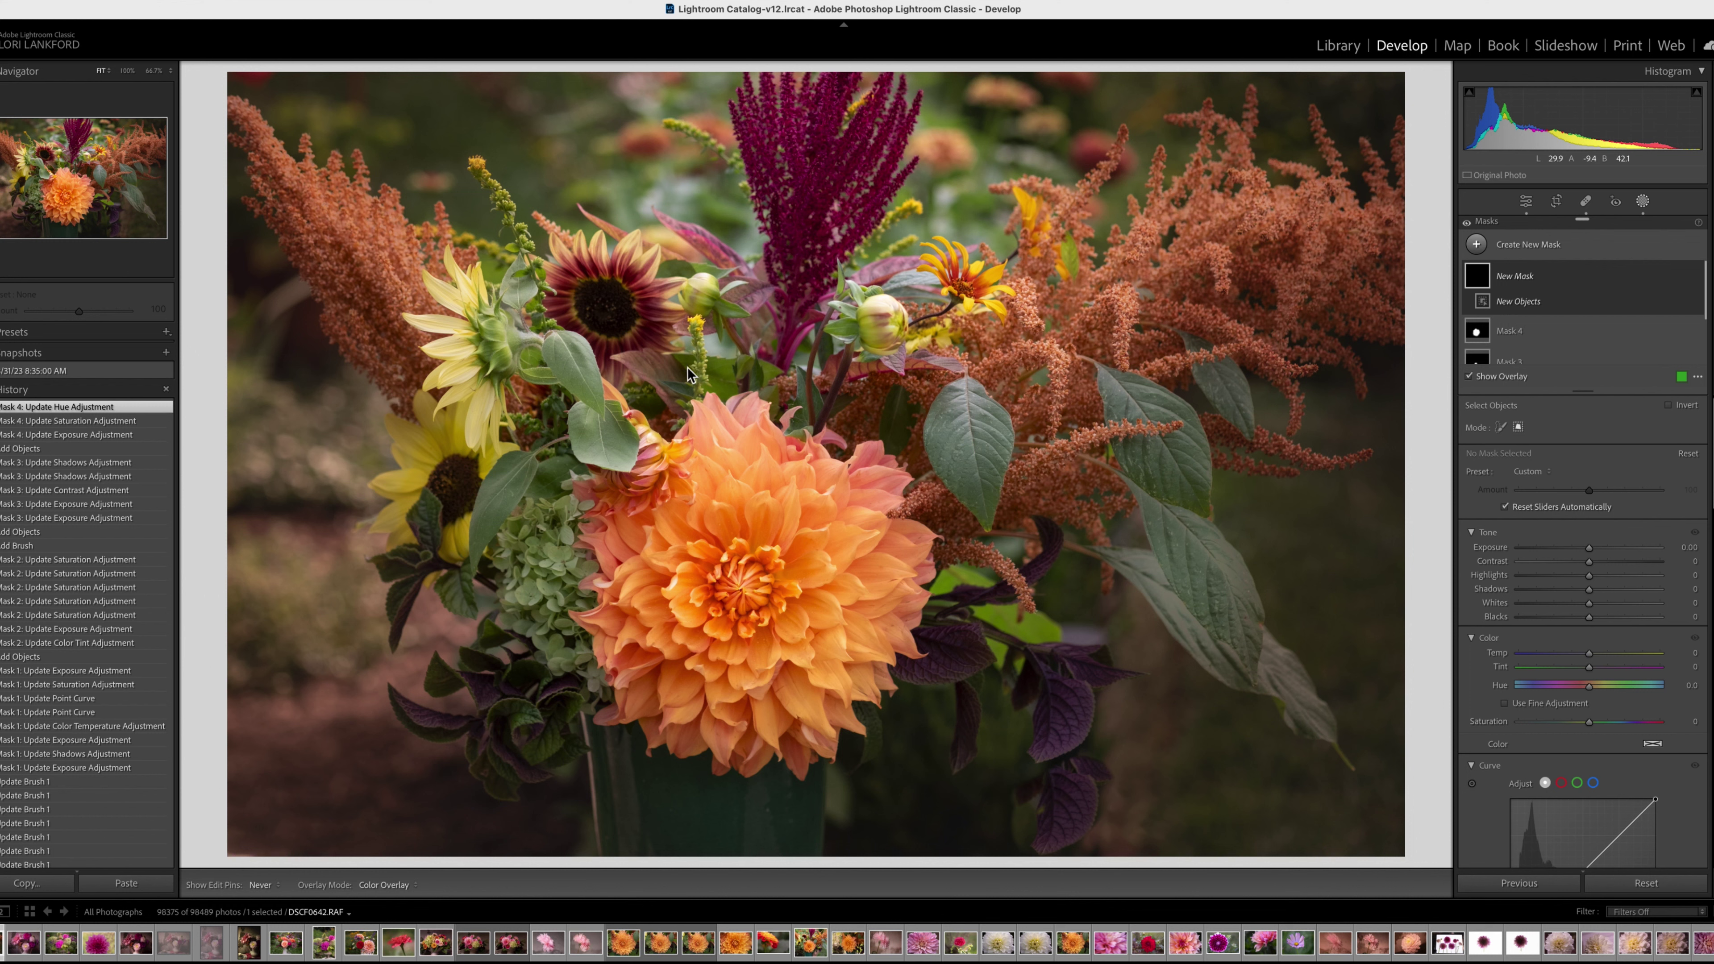
# Step: Hide the mask overlay and brighten the masked red sunflower with shadows 50, exposure 0.21, contrast 17 and saturation 38
pyautogui.moveTo(1590, 559); pyautogui.dragTo(1626, 558)
pyautogui.press('o')
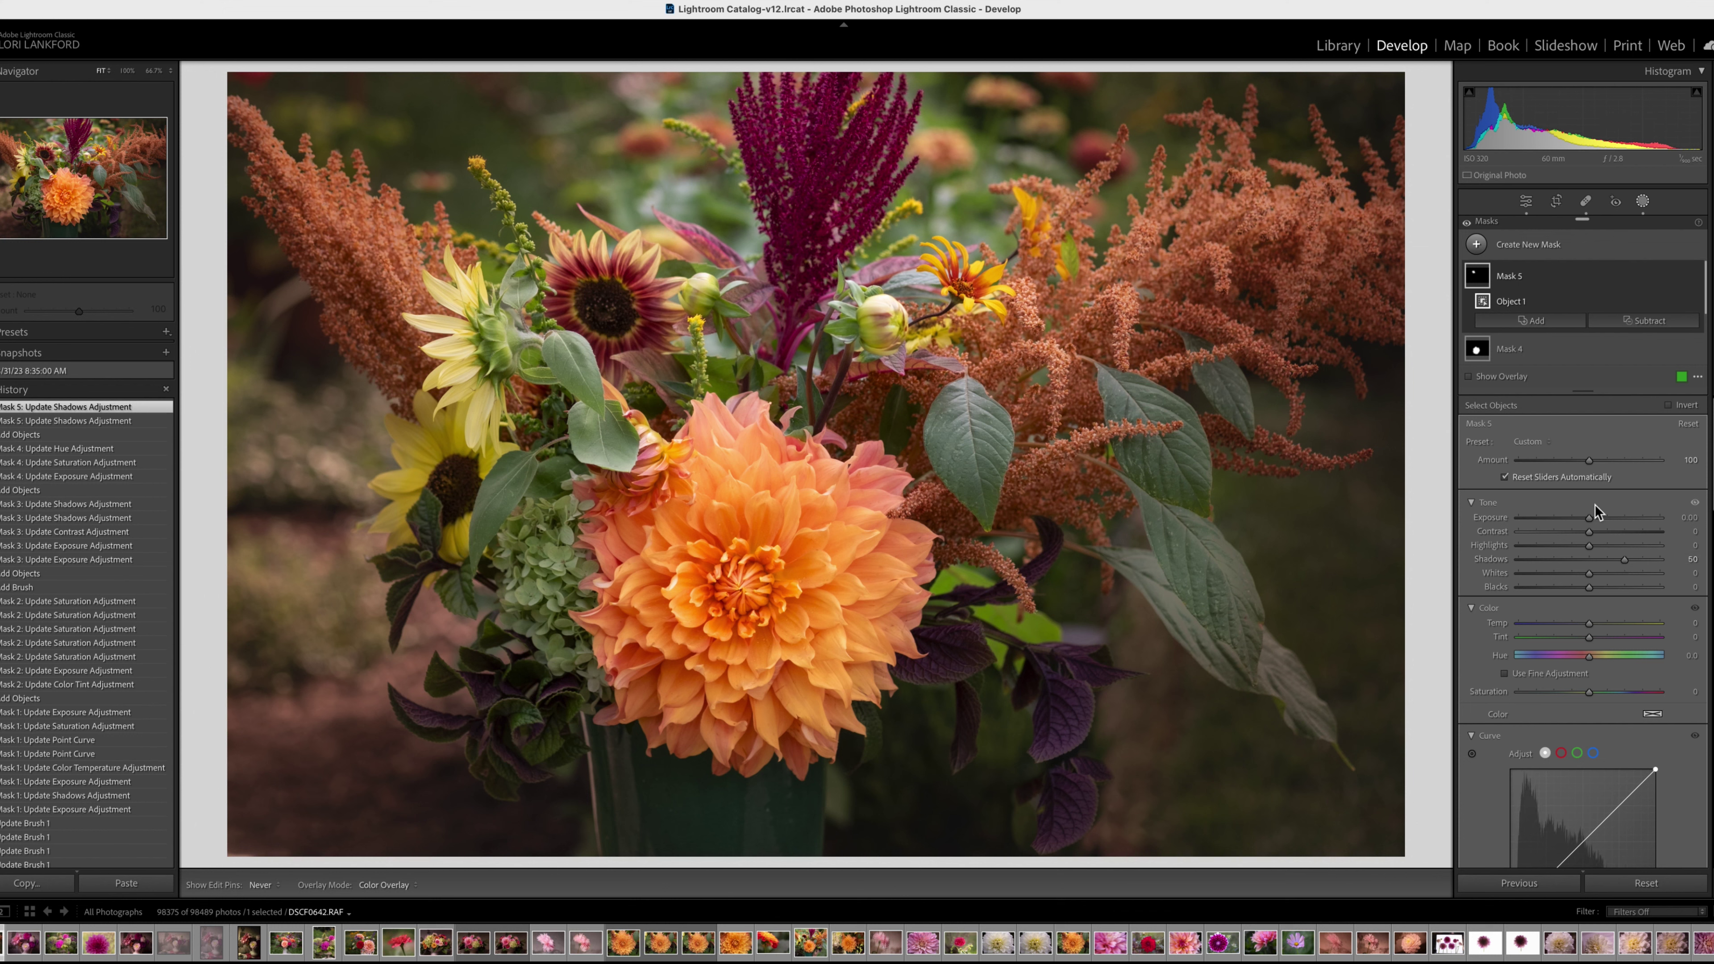
pyautogui.moveTo(1590, 518); pyautogui.dragTo(1594, 517)
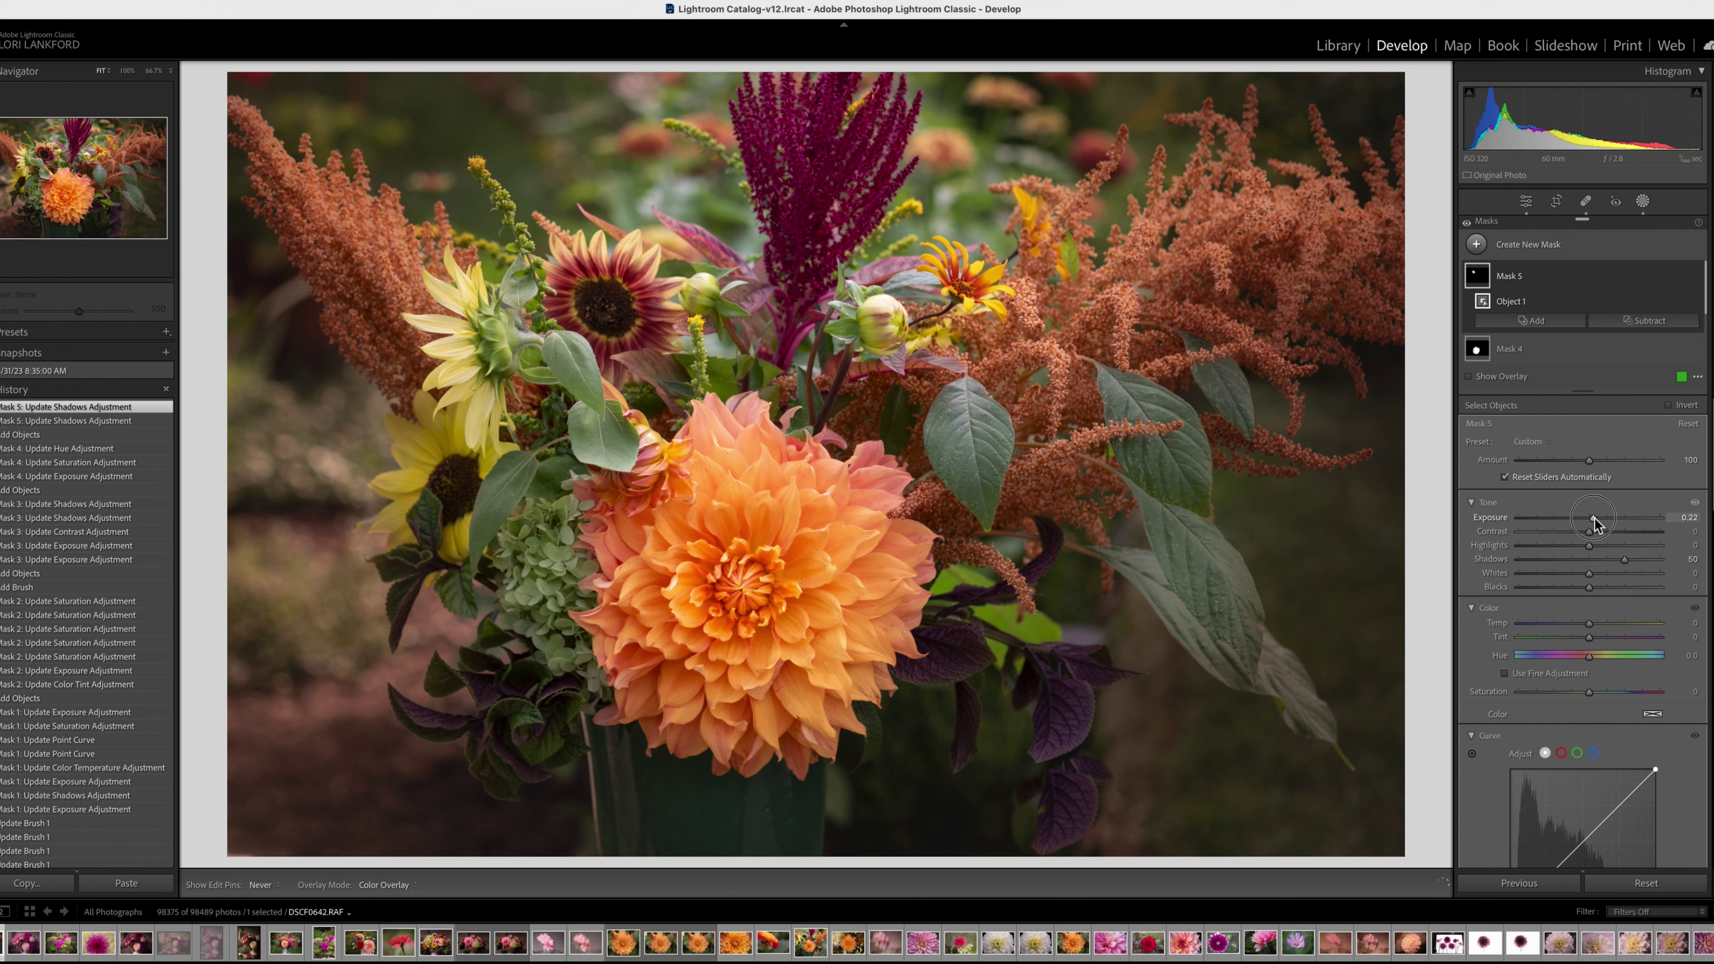
pyautogui.click(1603, 532)
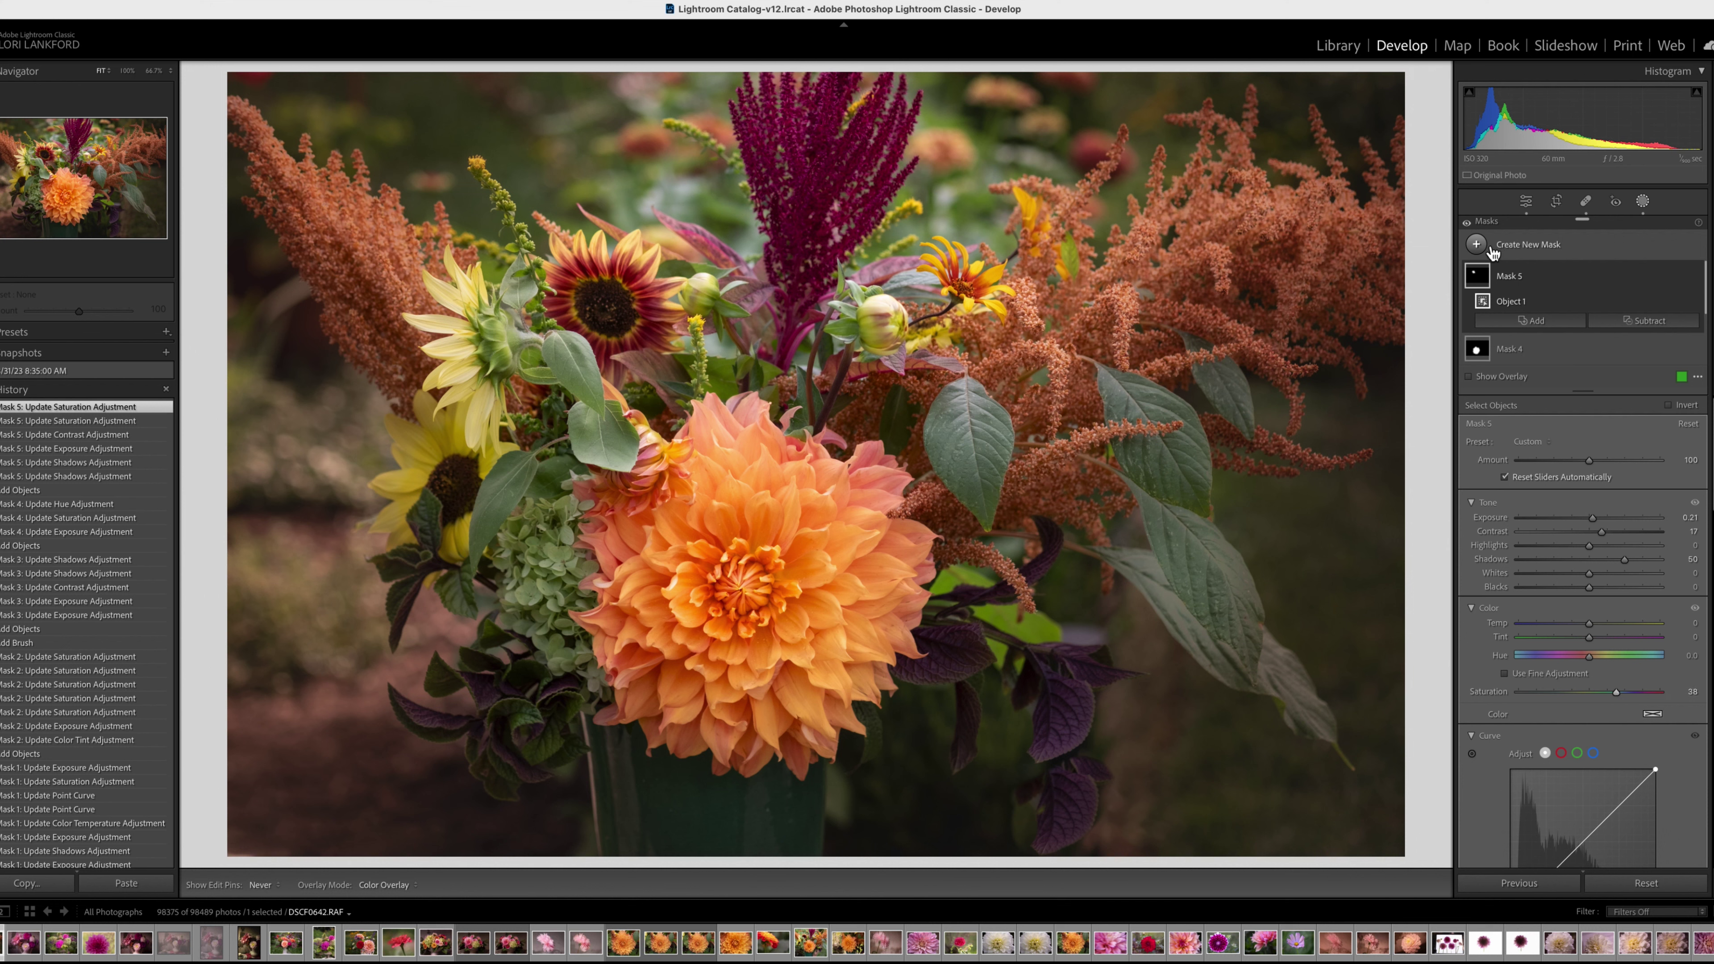
# Step: Create a color range mask sampled from the coppery amaranth and slightly lower its refine amount
pyautogui.click(1478, 245)
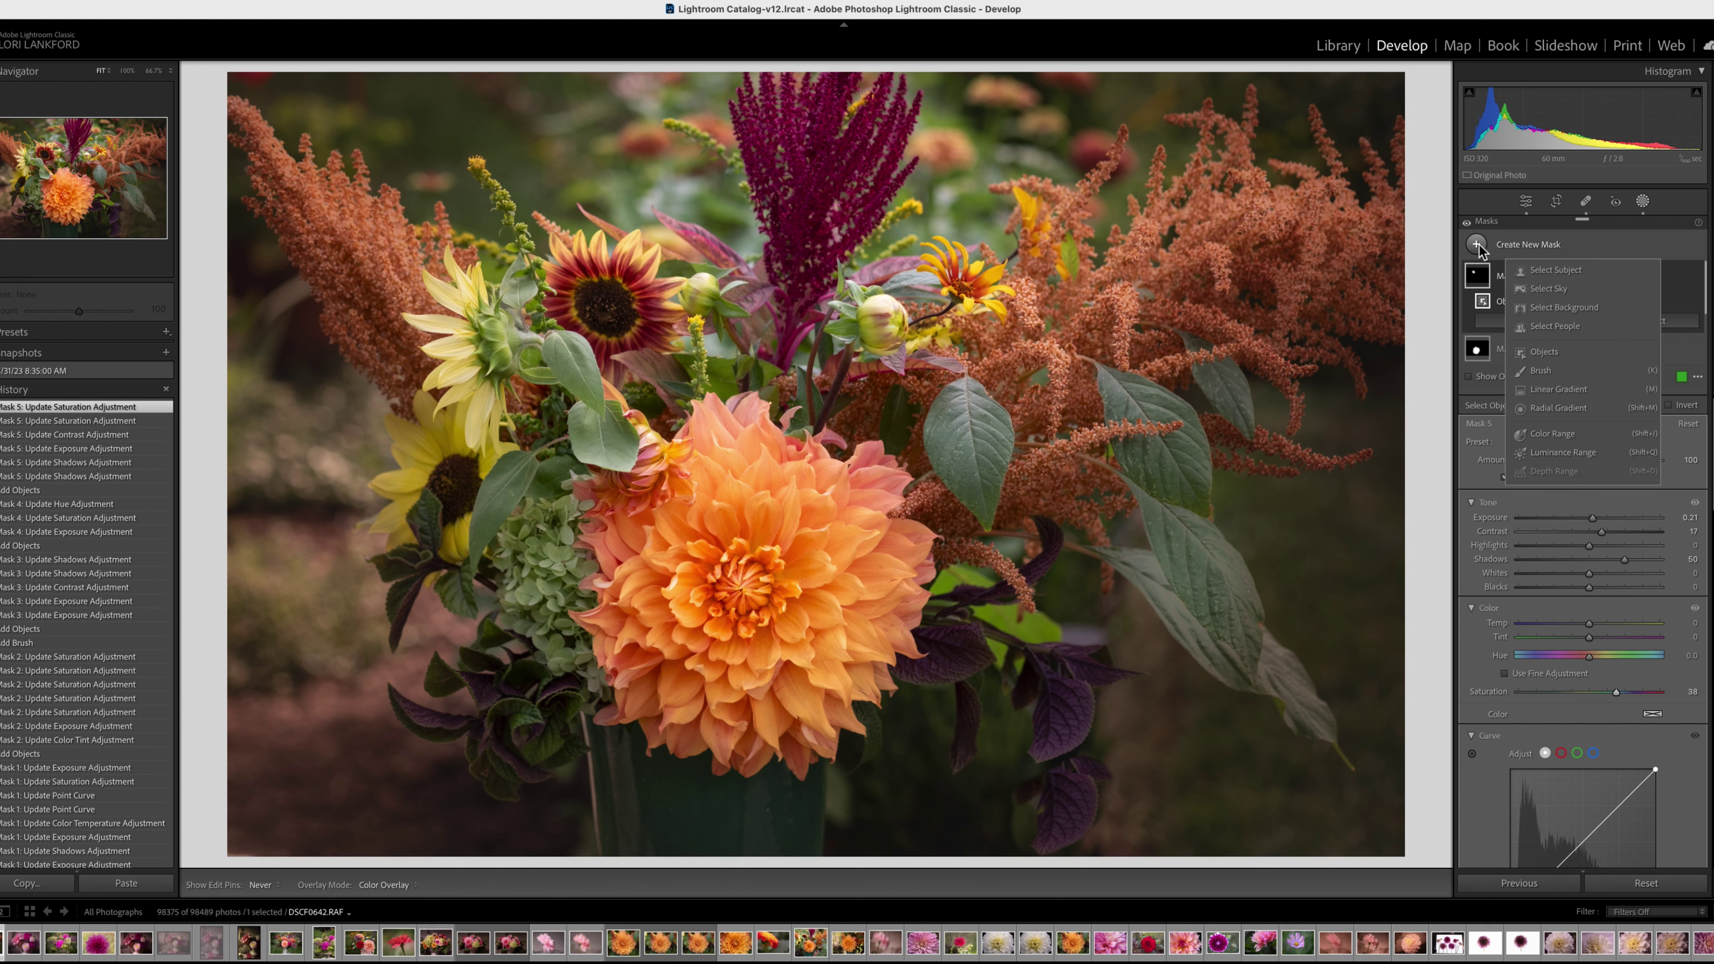
pyautogui.click(1546, 437)
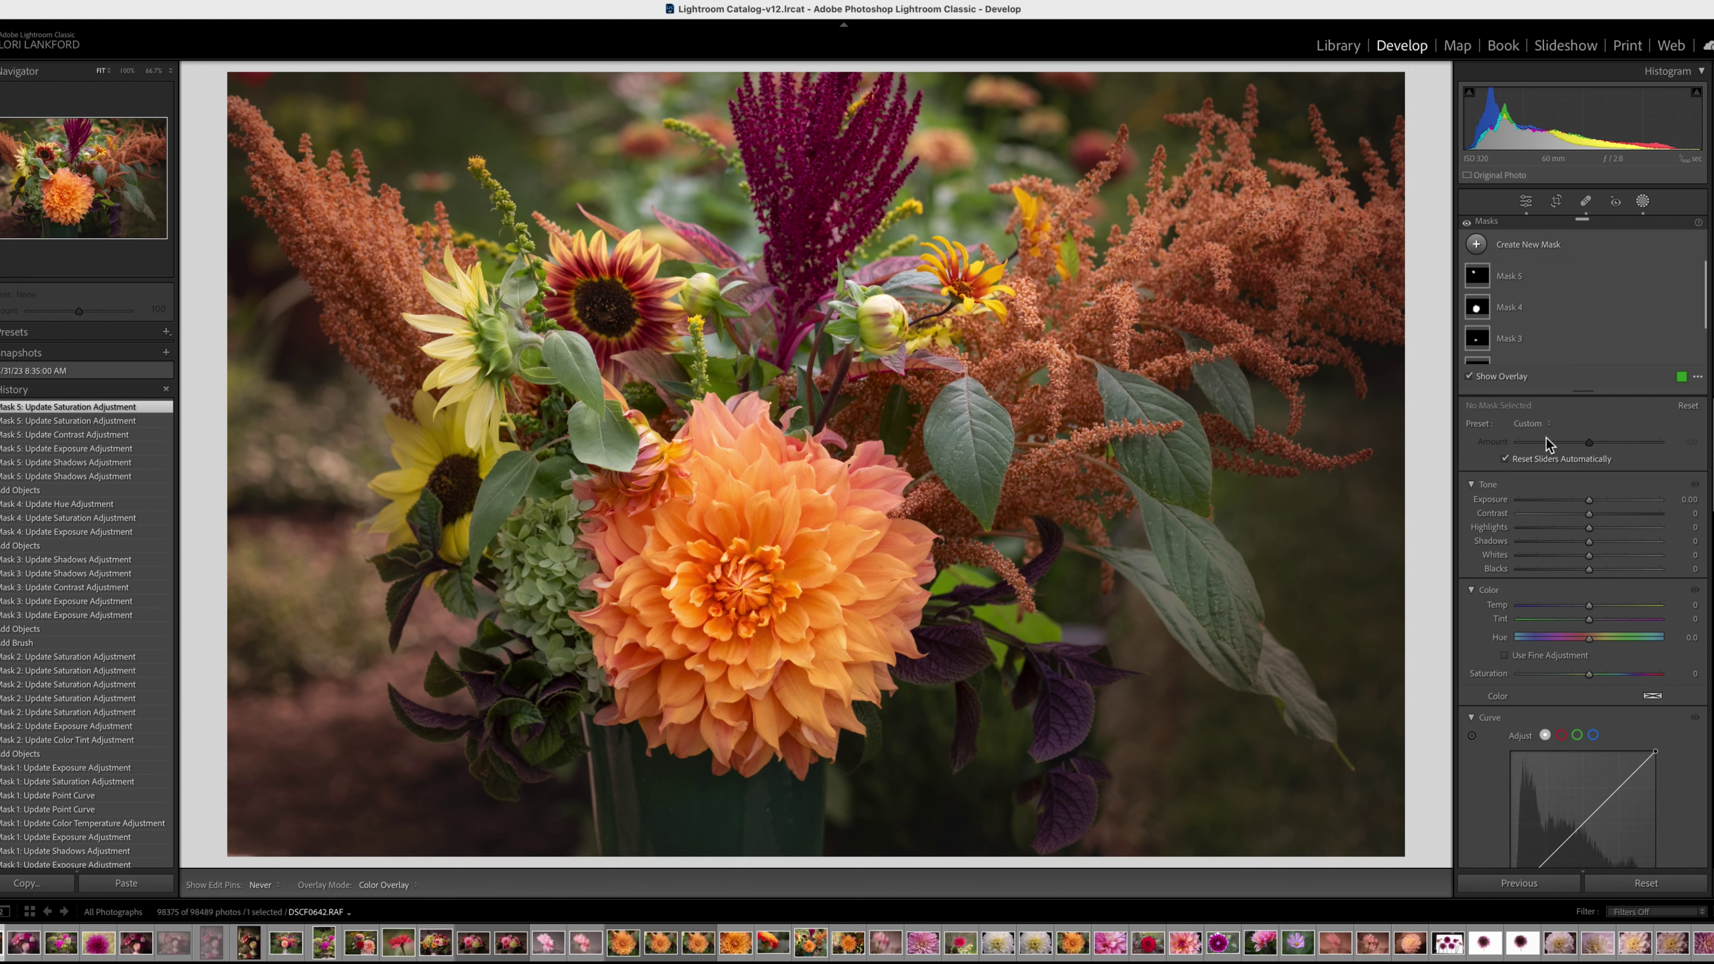
pyautogui.click(1222, 270)
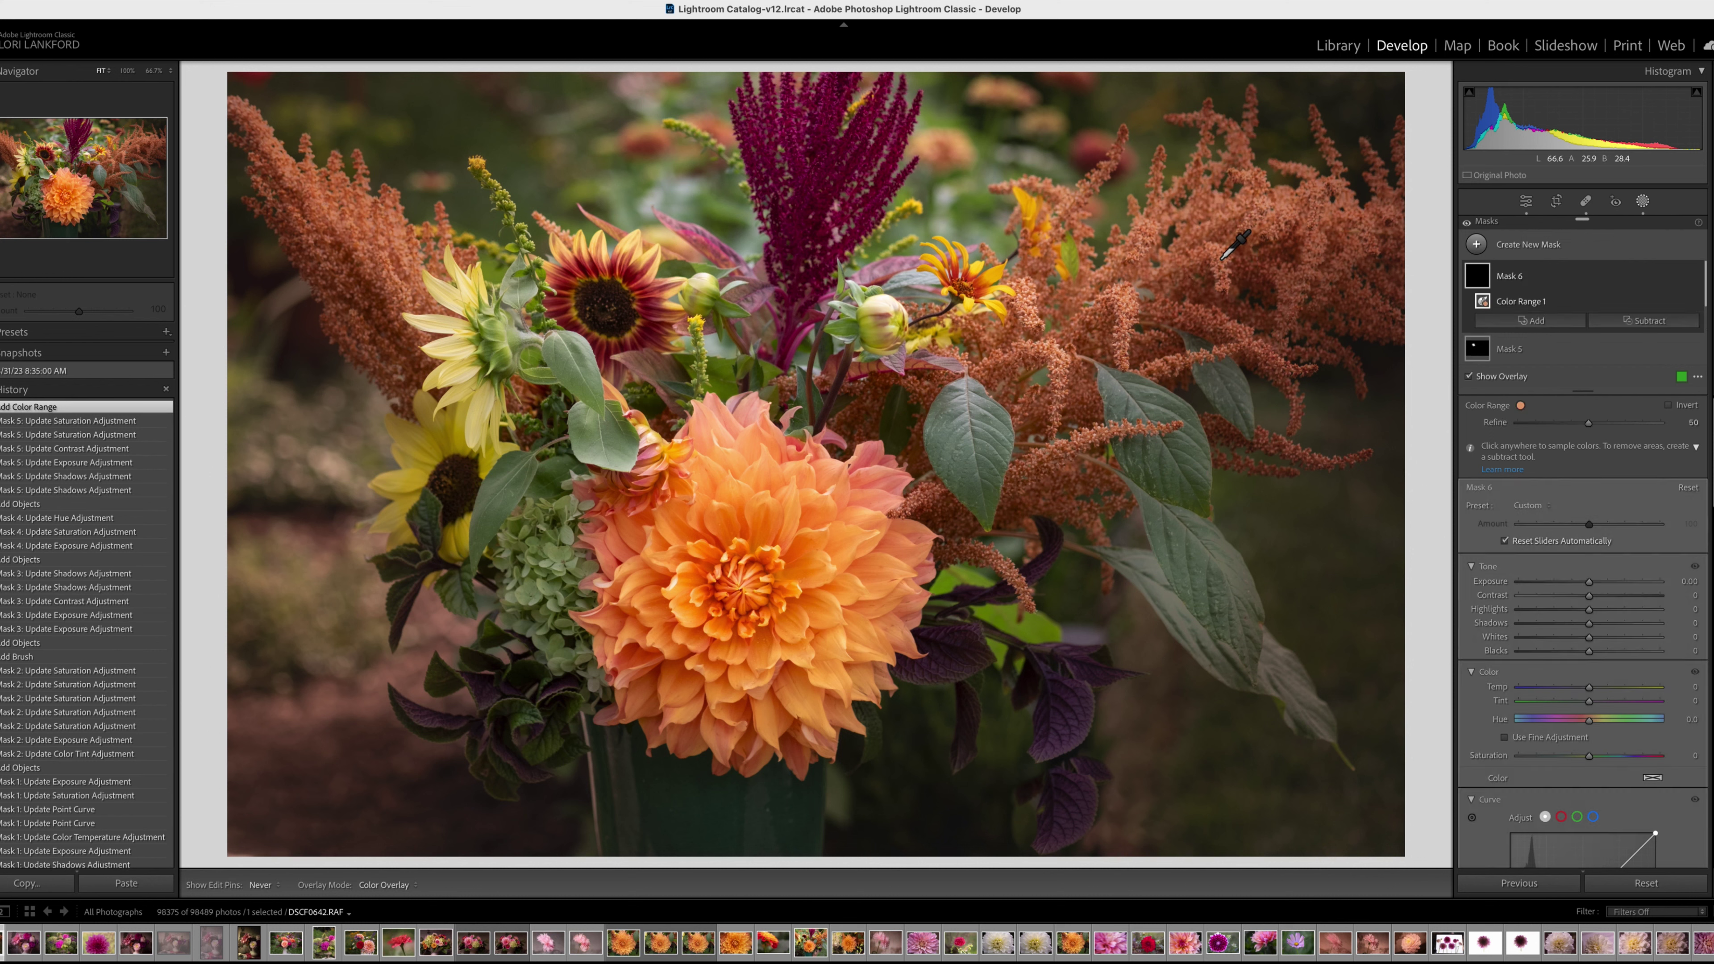
pyautogui.click(1523, 406)
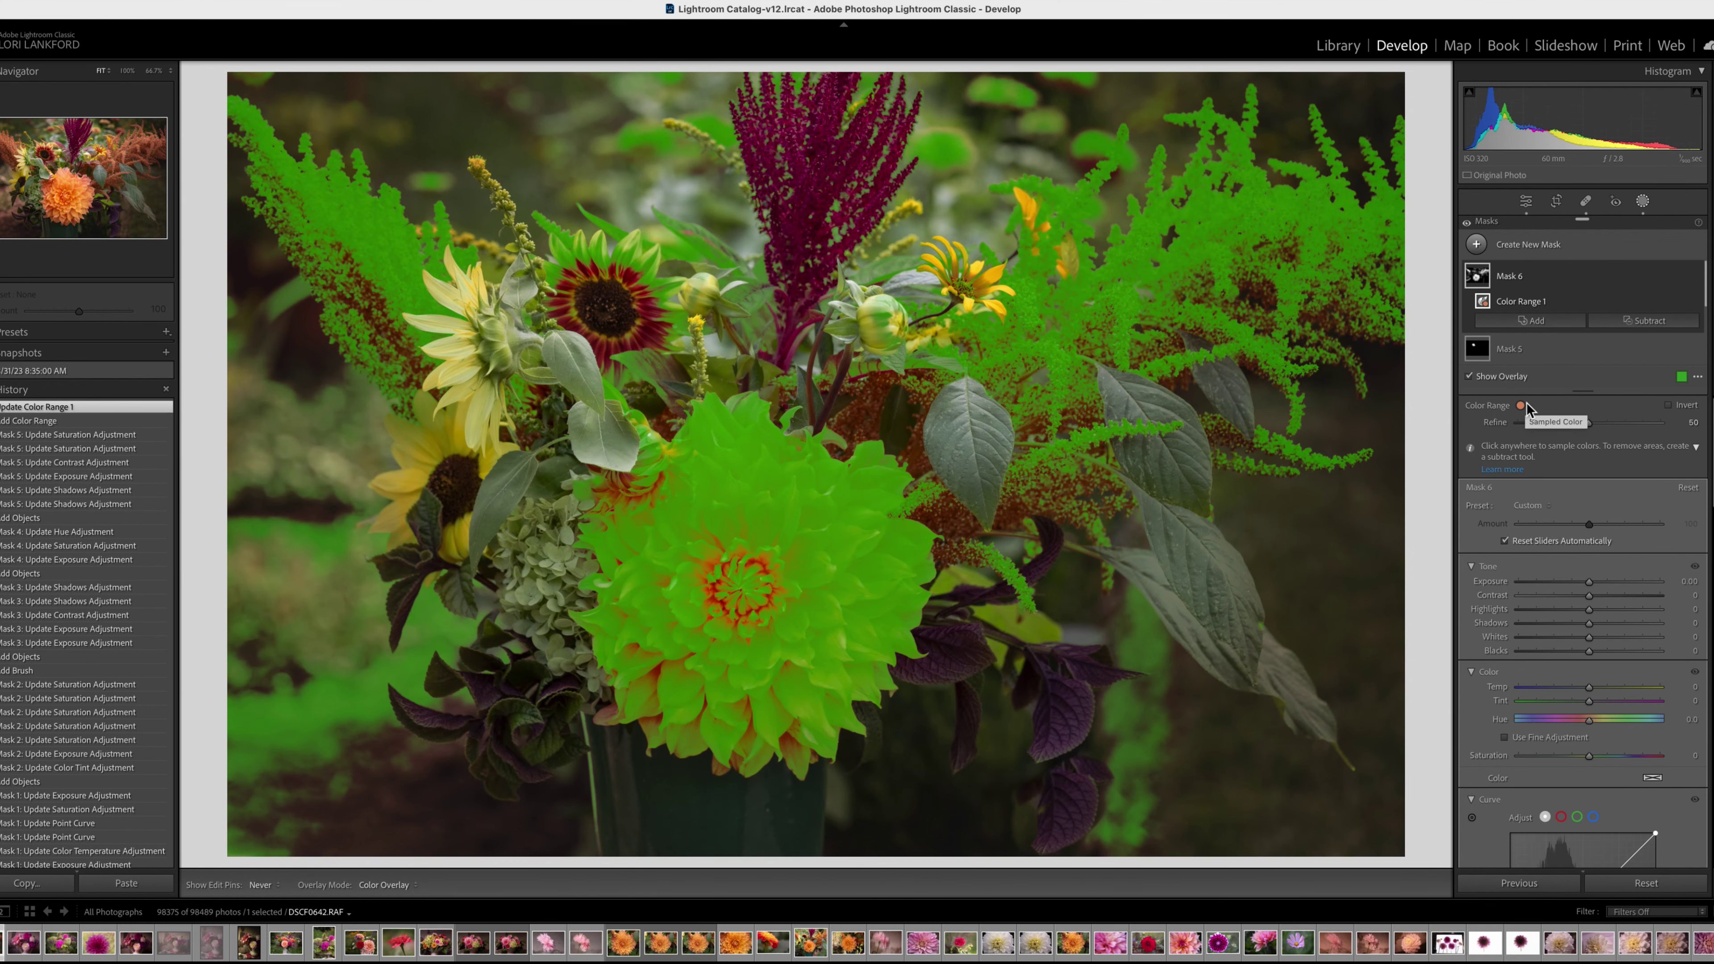
pyautogui.moveTo(1588, 425); pyautogui.dragTo(1582, 430)
# Step: Subtract the large orange dahlia from the color range mask with an object rectangle selection
pyautogui.click(1634, 321)
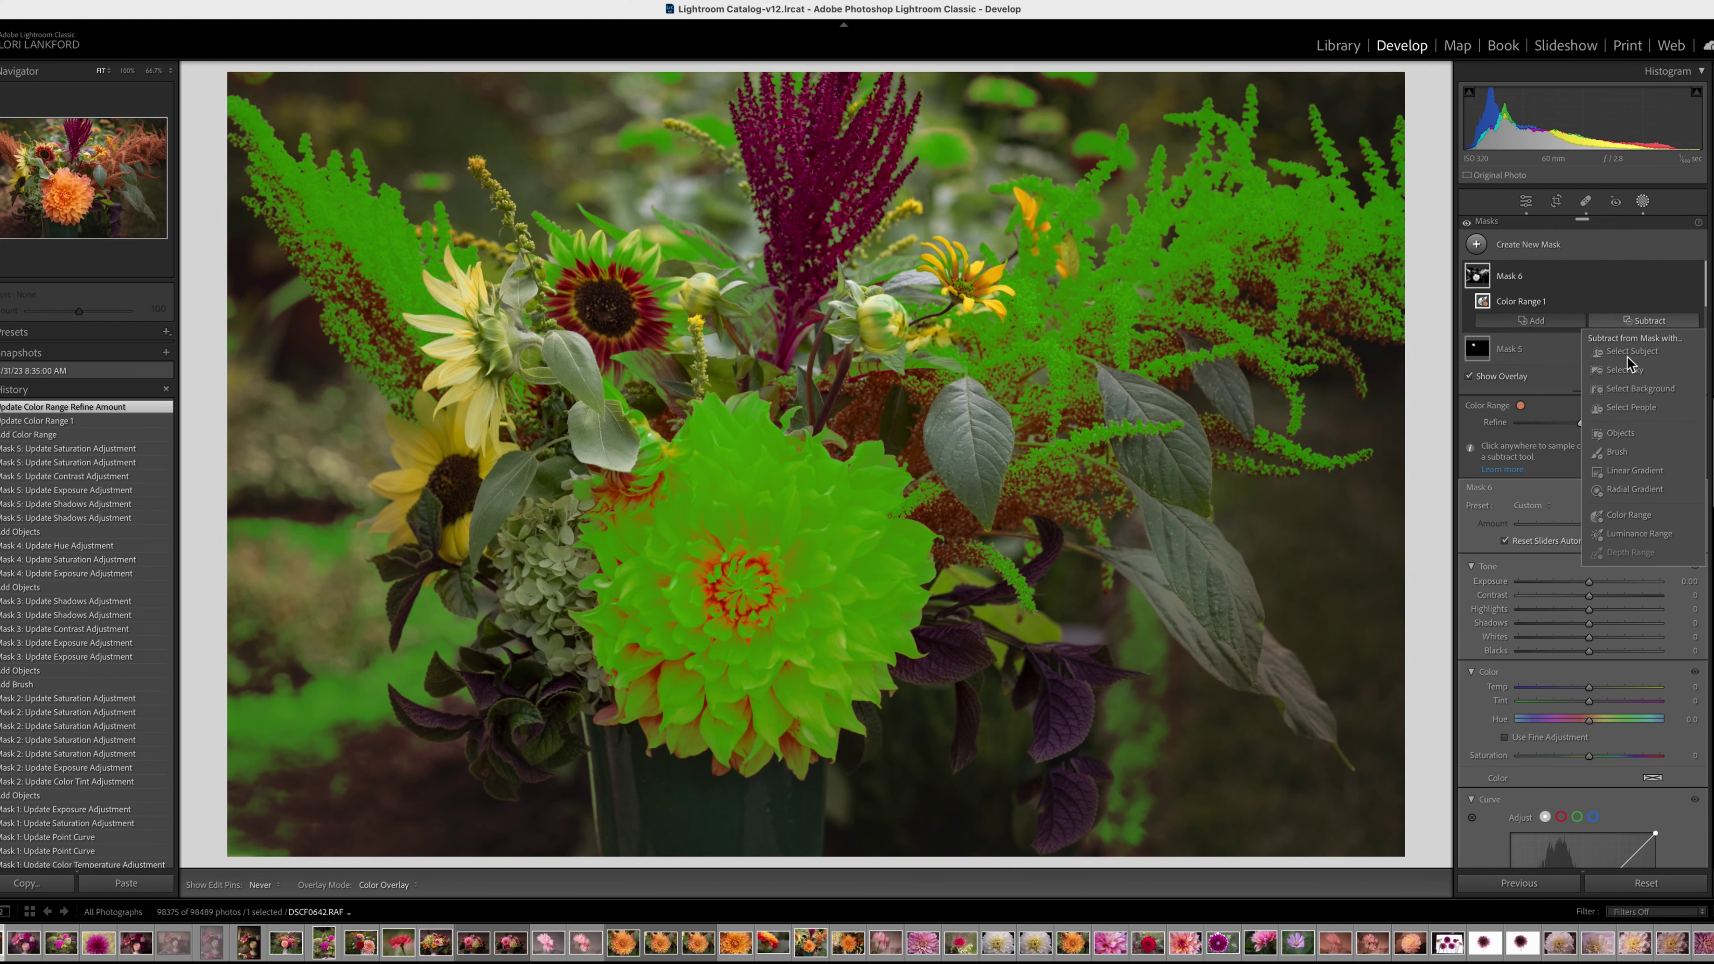
pyautogui.click(1618, 435)
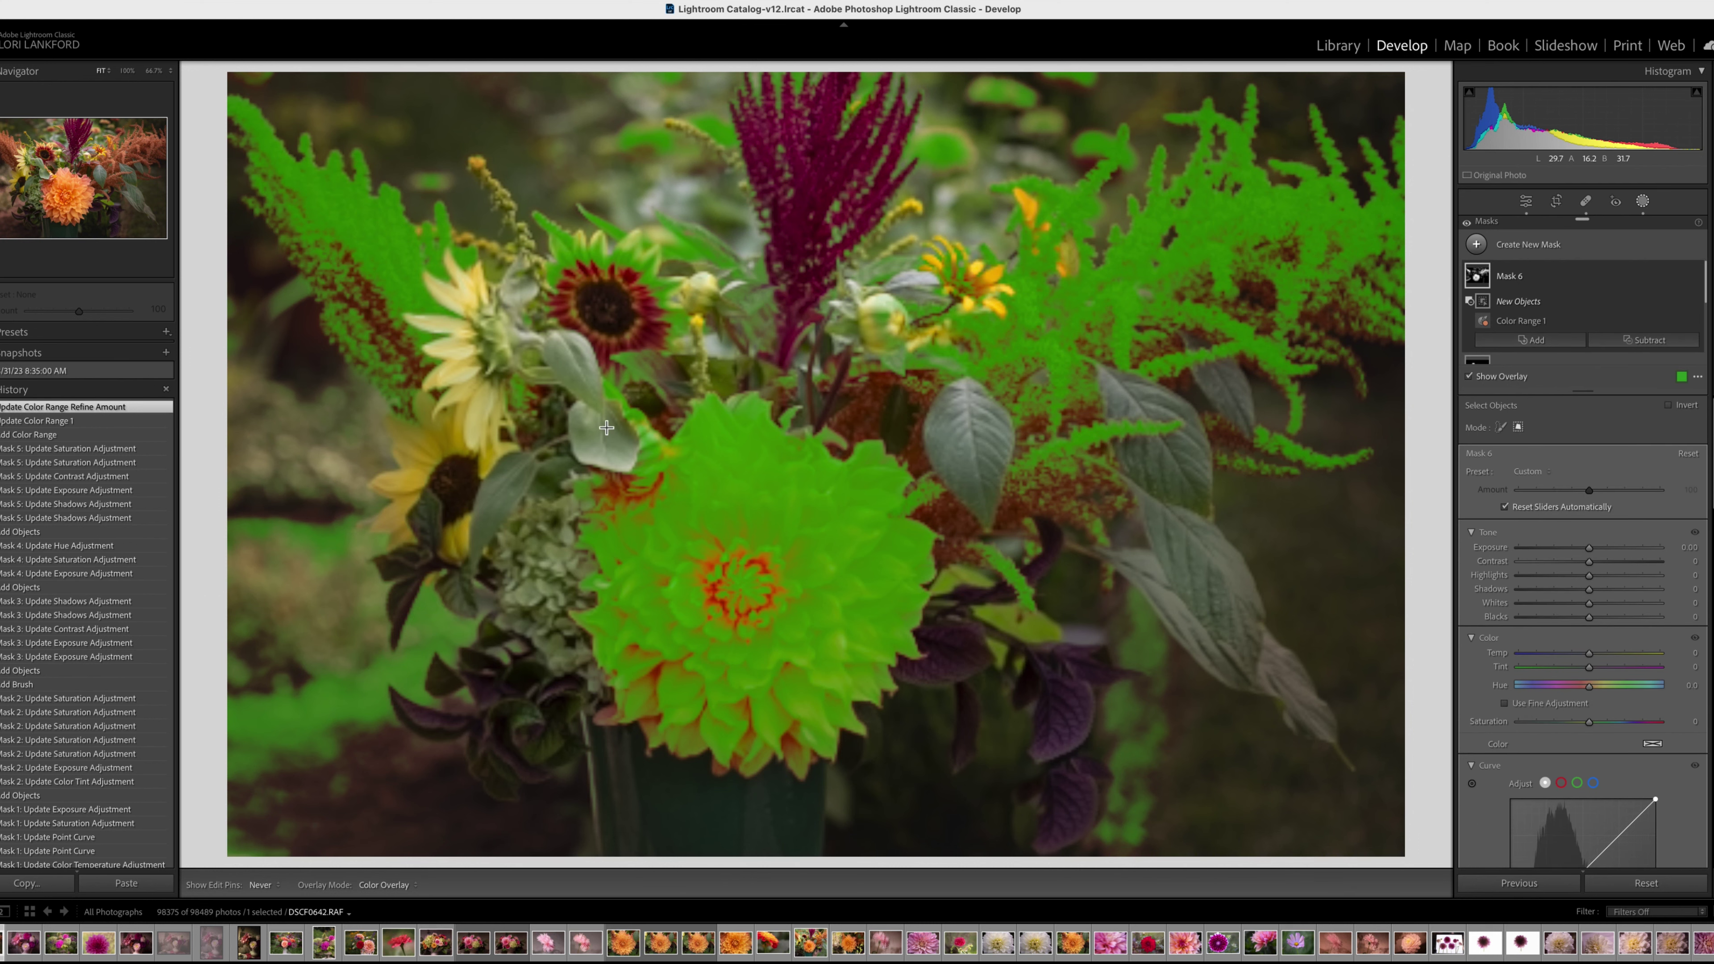
pyautogui.moveTo(555, 406); pyautogui.dragTo(962, 789)
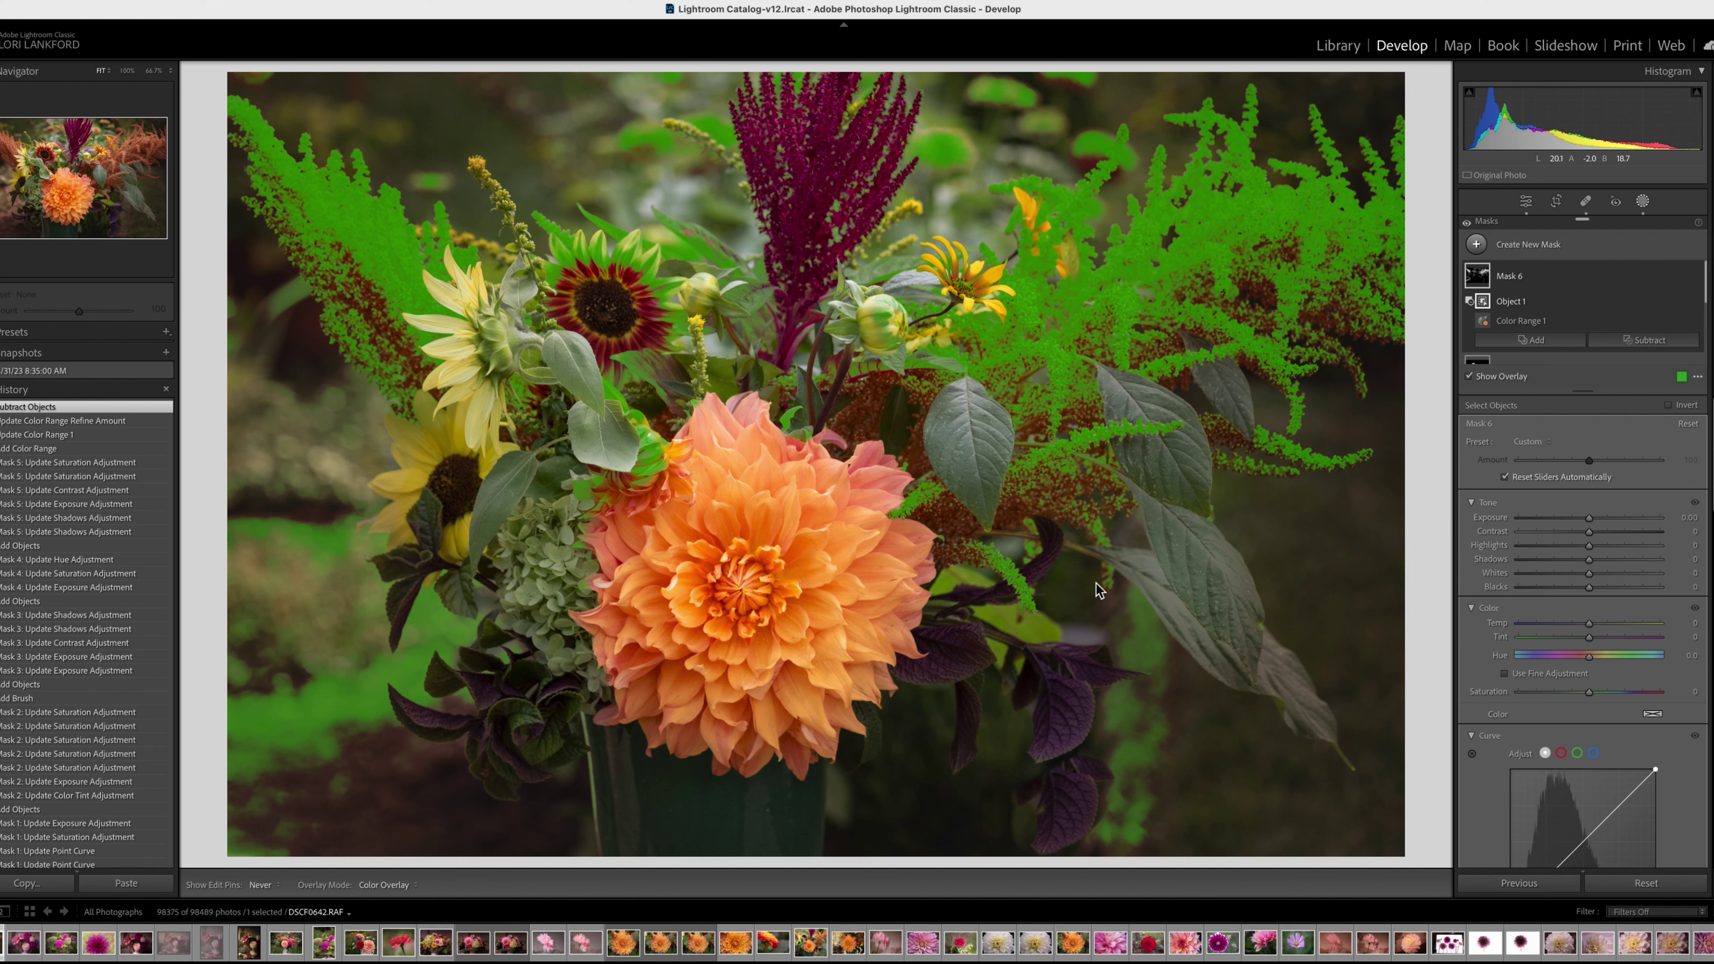
# Step: Subtract object selections over the lower-right and lower-left background of the photo from the color range mask
pyautogui.click(1649, 343)
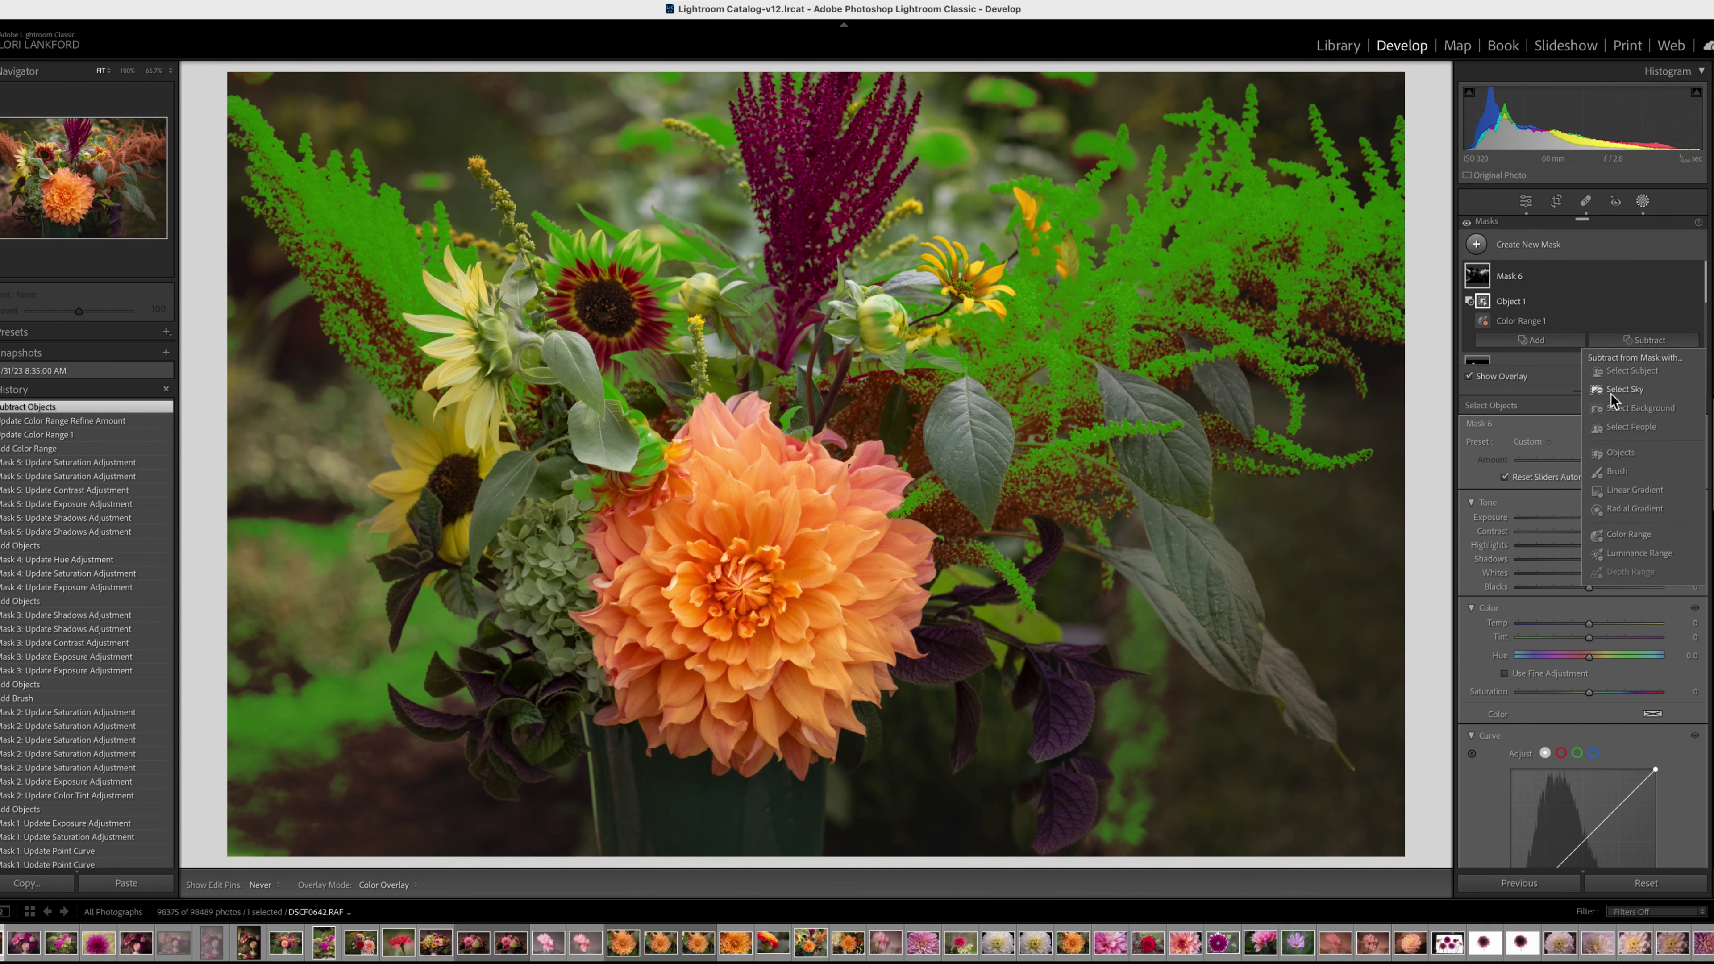
pyautogui.click(1623, 456)
pyautogui.moveTo(1083, 570); pyautogui.dragTo(1213, 875)
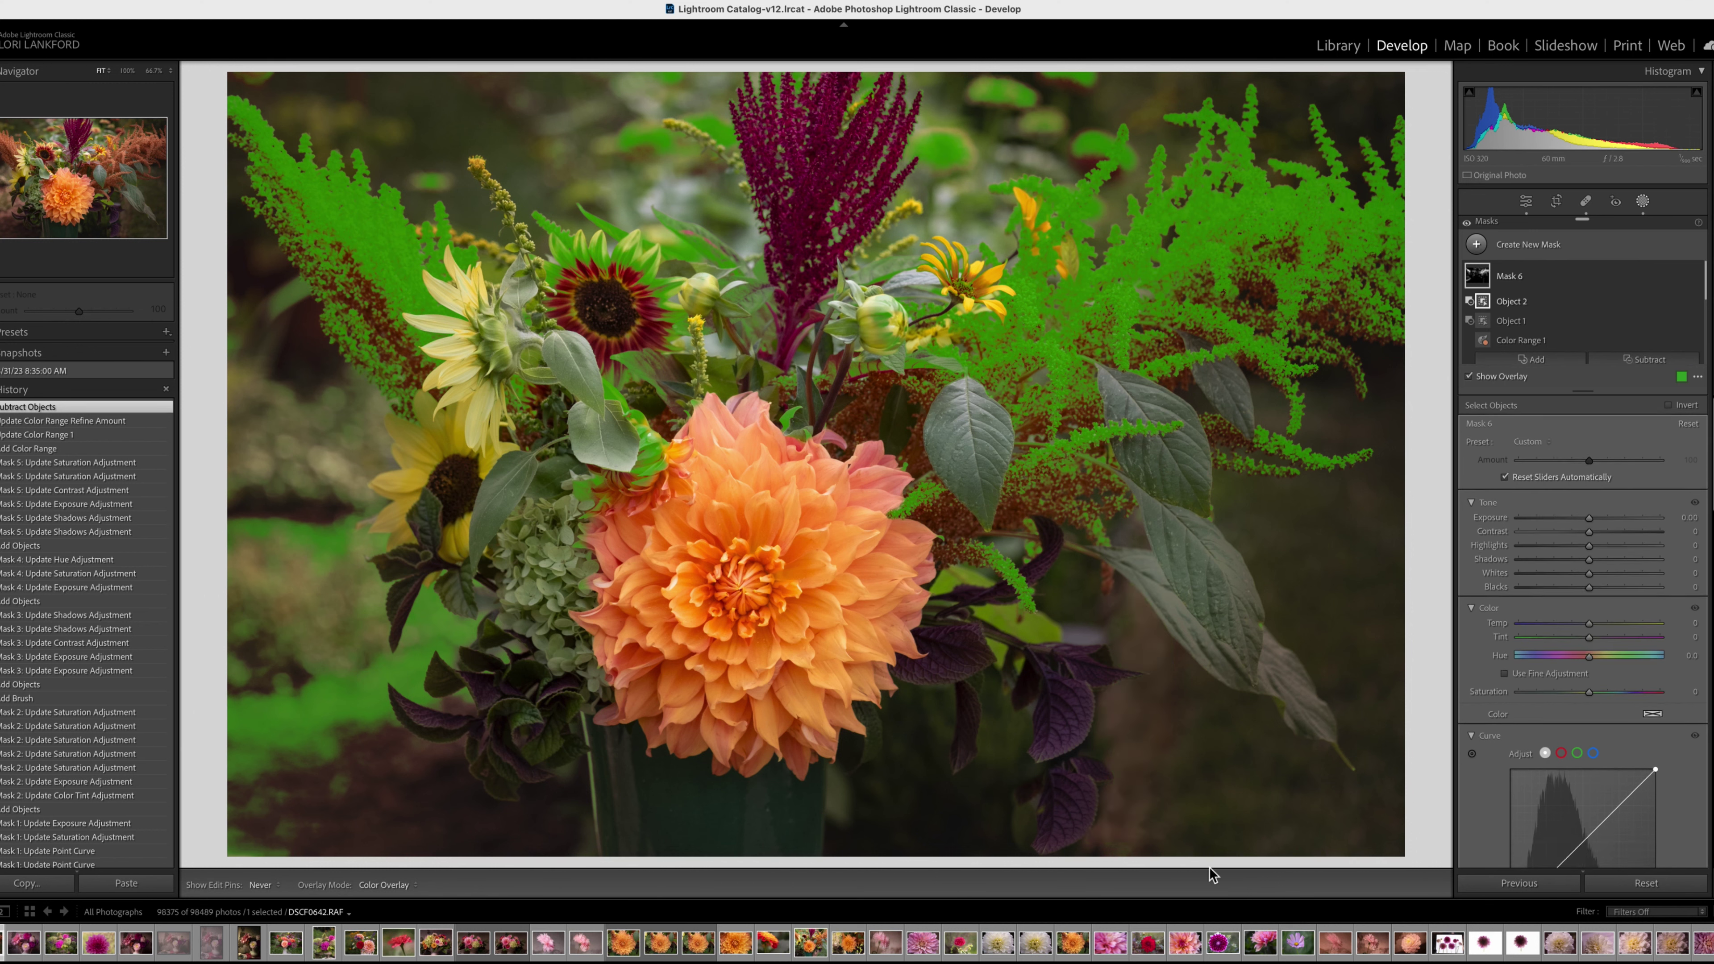
pyautogui.click(1662, 360)
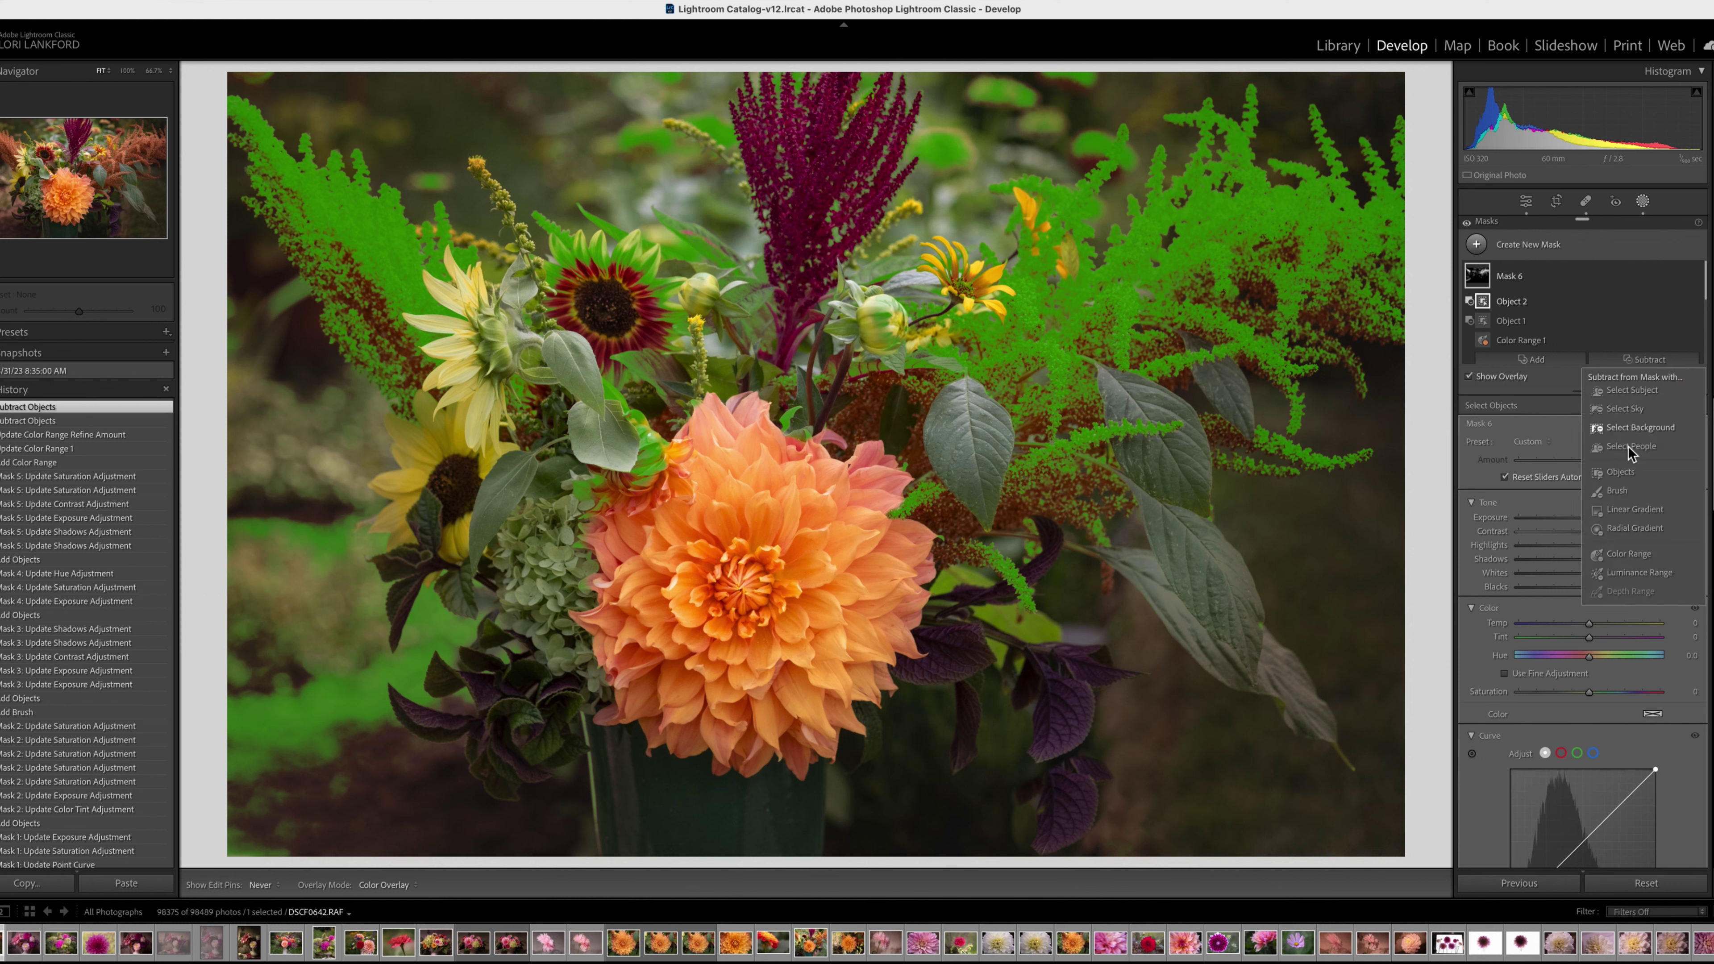
pyautogui.click(1622, 472)
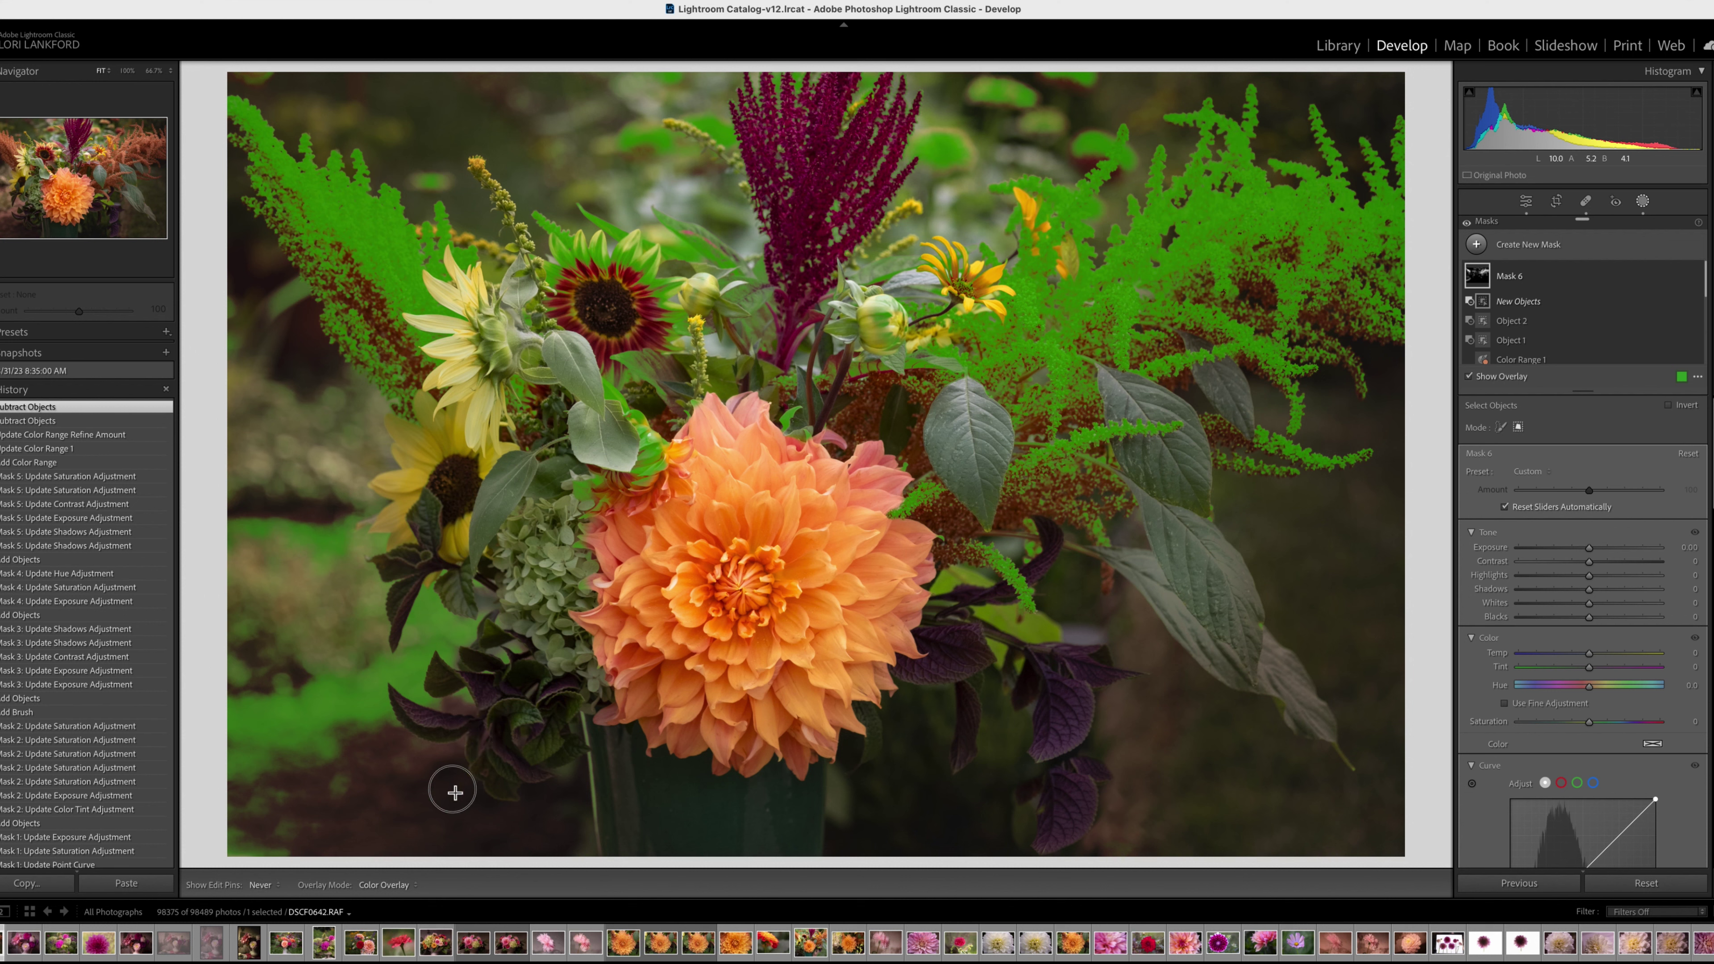
pyautogui.moveTo(452, 778); pyautogui.dragTo(205, 466)
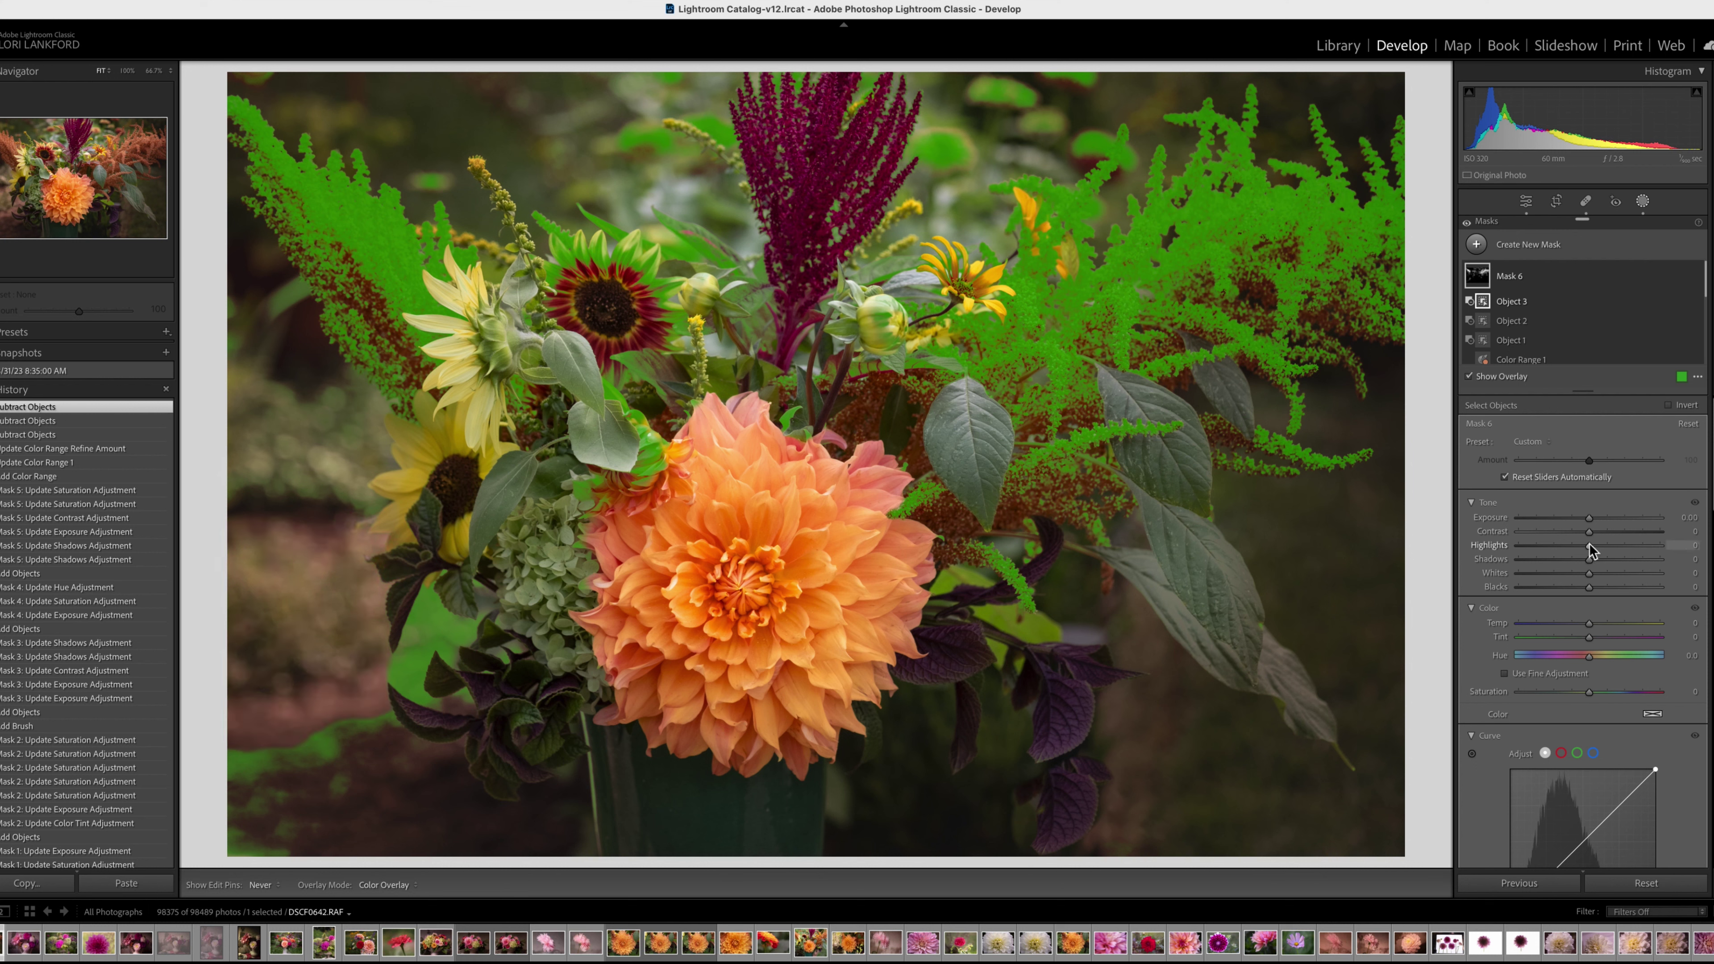
# Step: Hide the overlay, set the amaranth mask to saturation 44, temp 4 and exposure -0.09, and compare with the original photo
pyautogui.click(1469, 375)
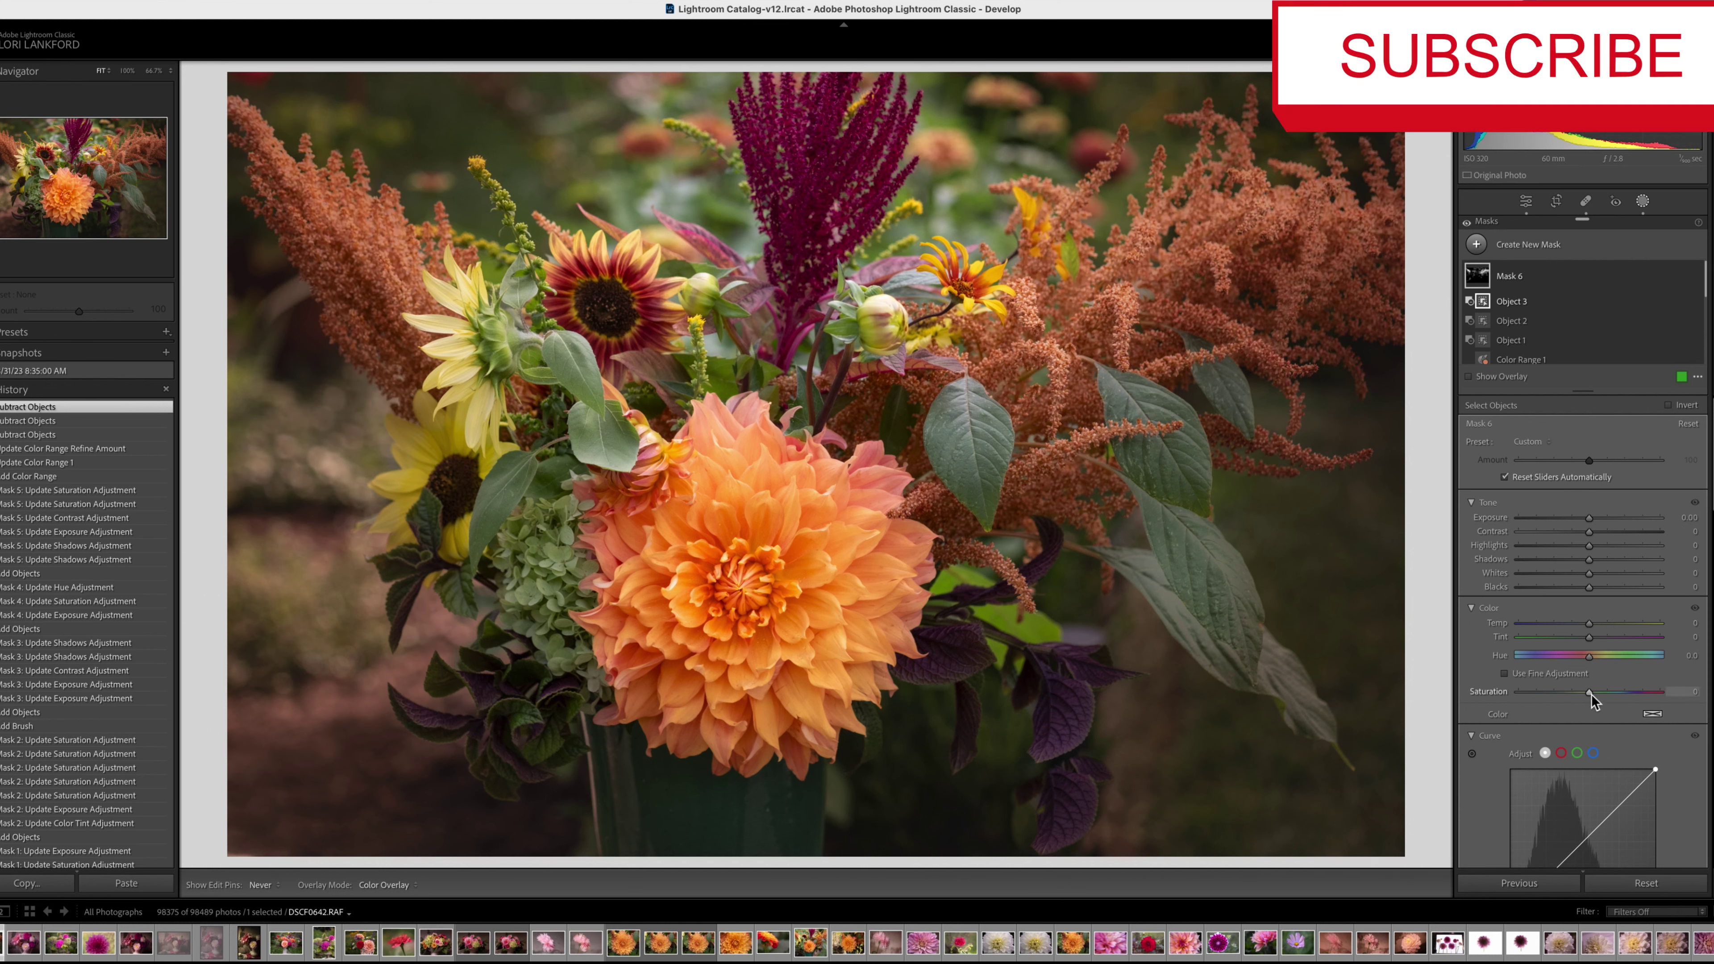
pyautogui.moveTo(1590, 695); pyautogui.dragTo(1624, 705)
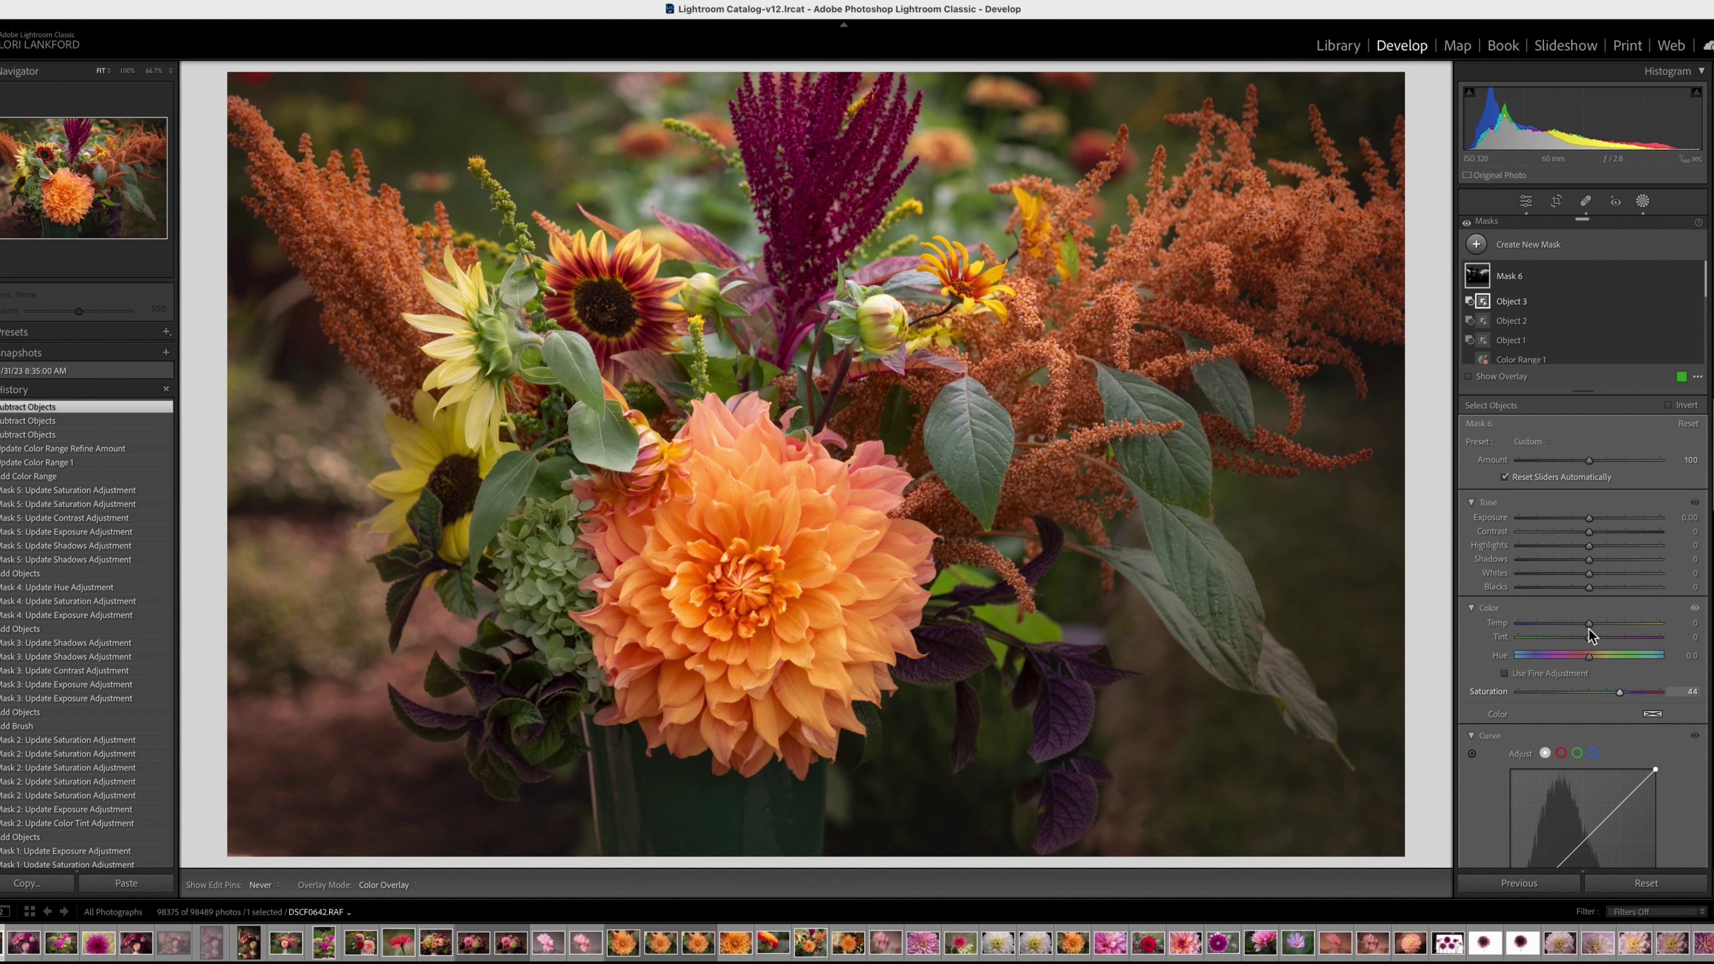
pyautogui.moveTo(1591, 628)
pyautogui.mouseDown()
pyautogui.moveTo(1607, 630)
pyautogui.moveTo(1593, 630)
pyautogui.mouseUp()
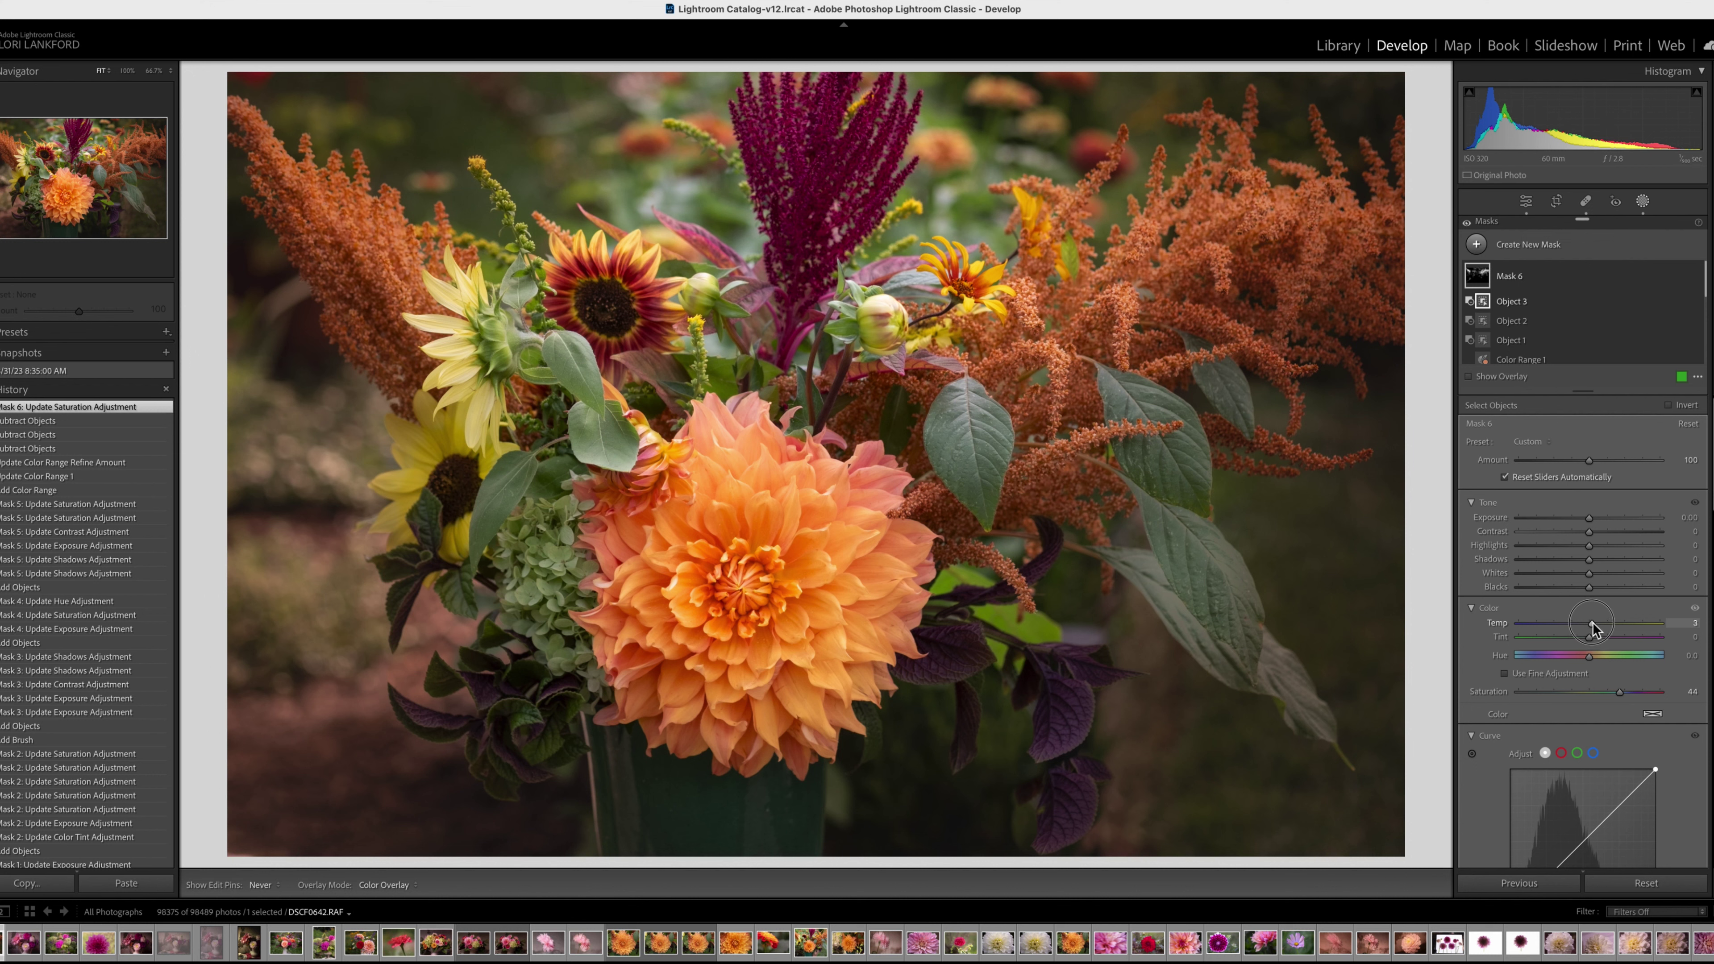
pyautogui.press('\\')
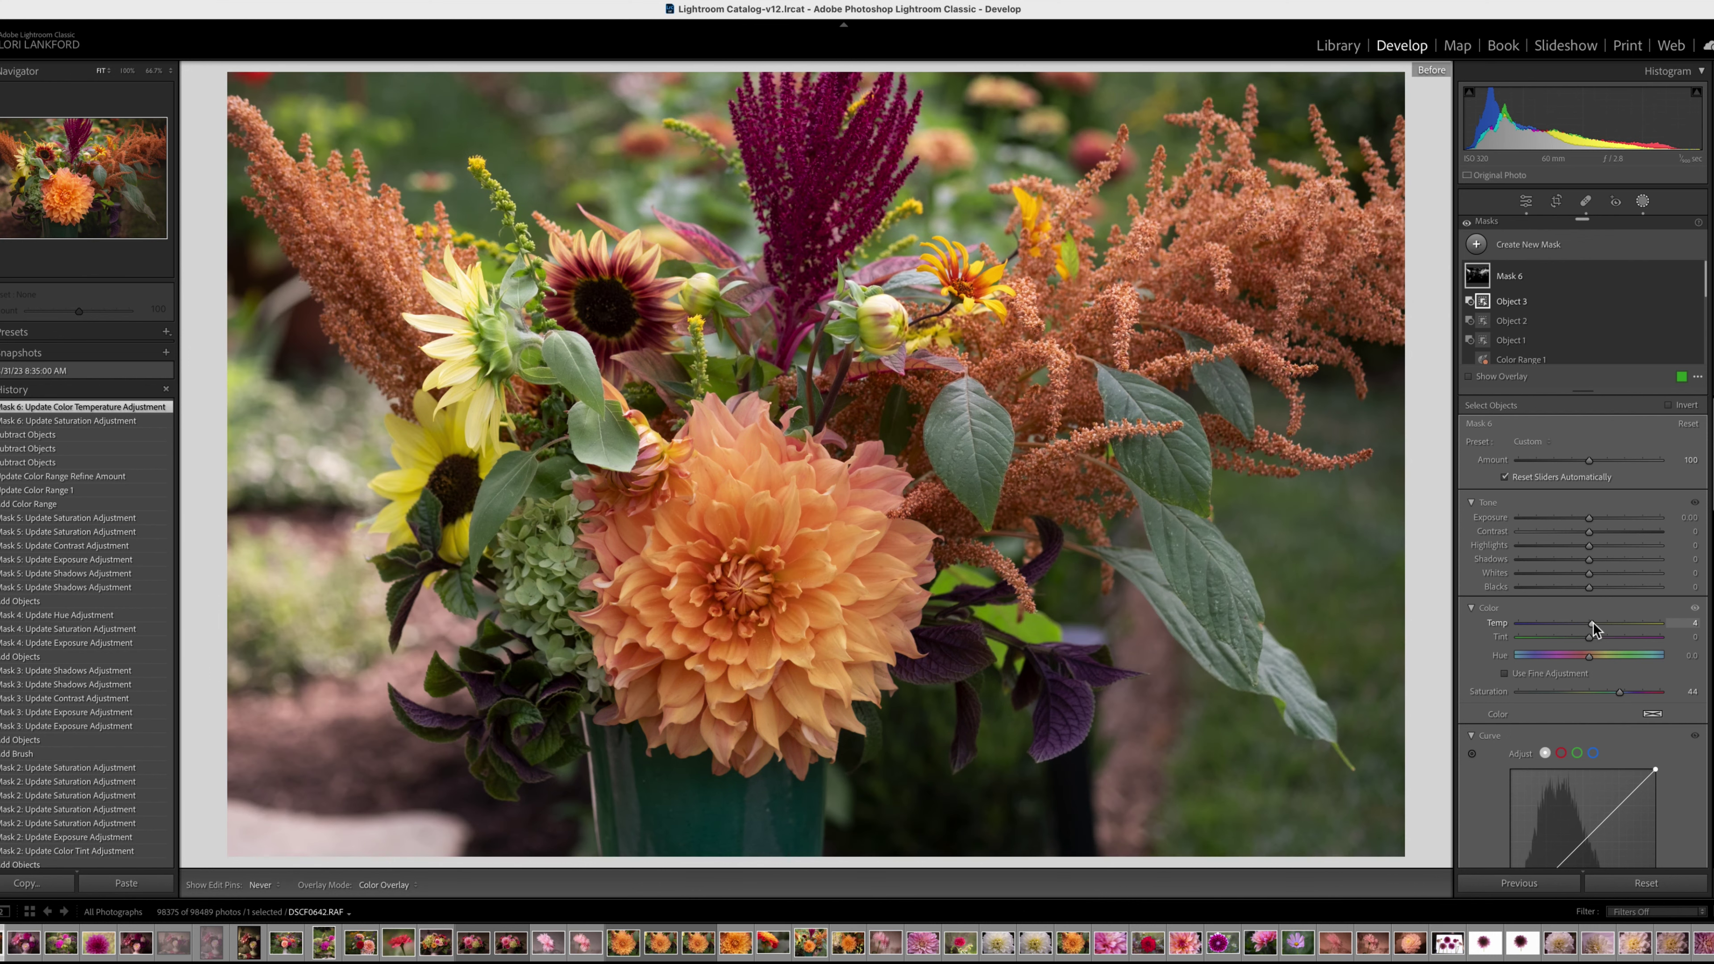
pyautogui.press('\\')
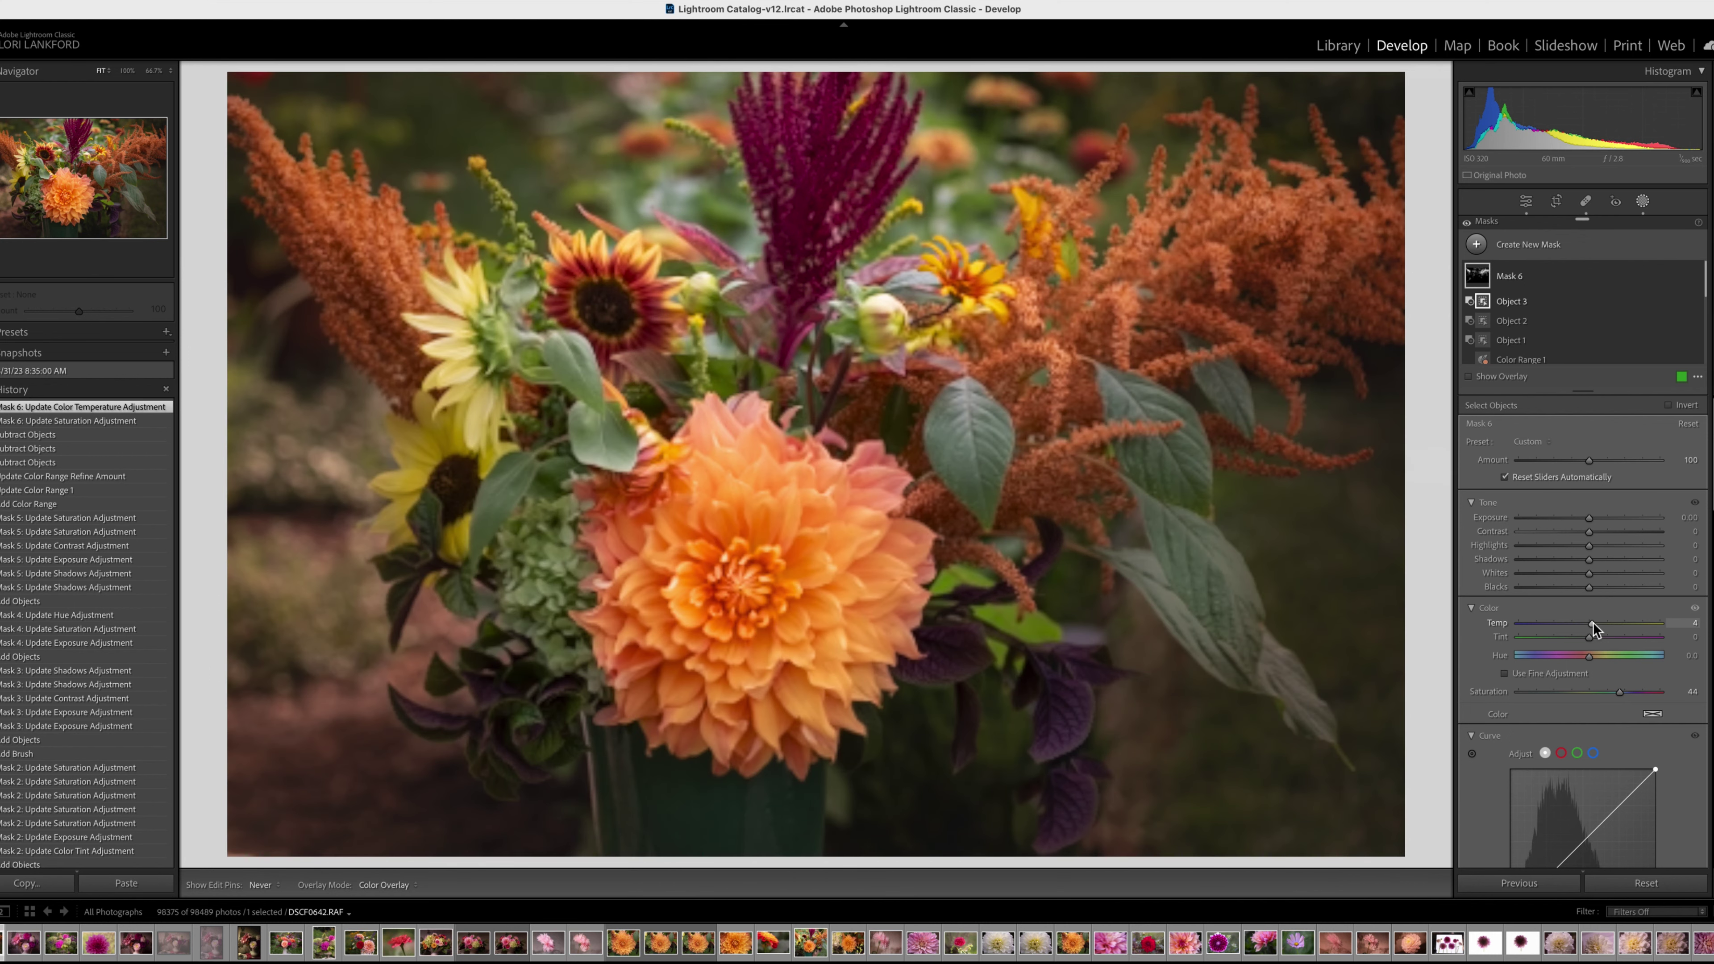
pyautogui.click(1589, 518)
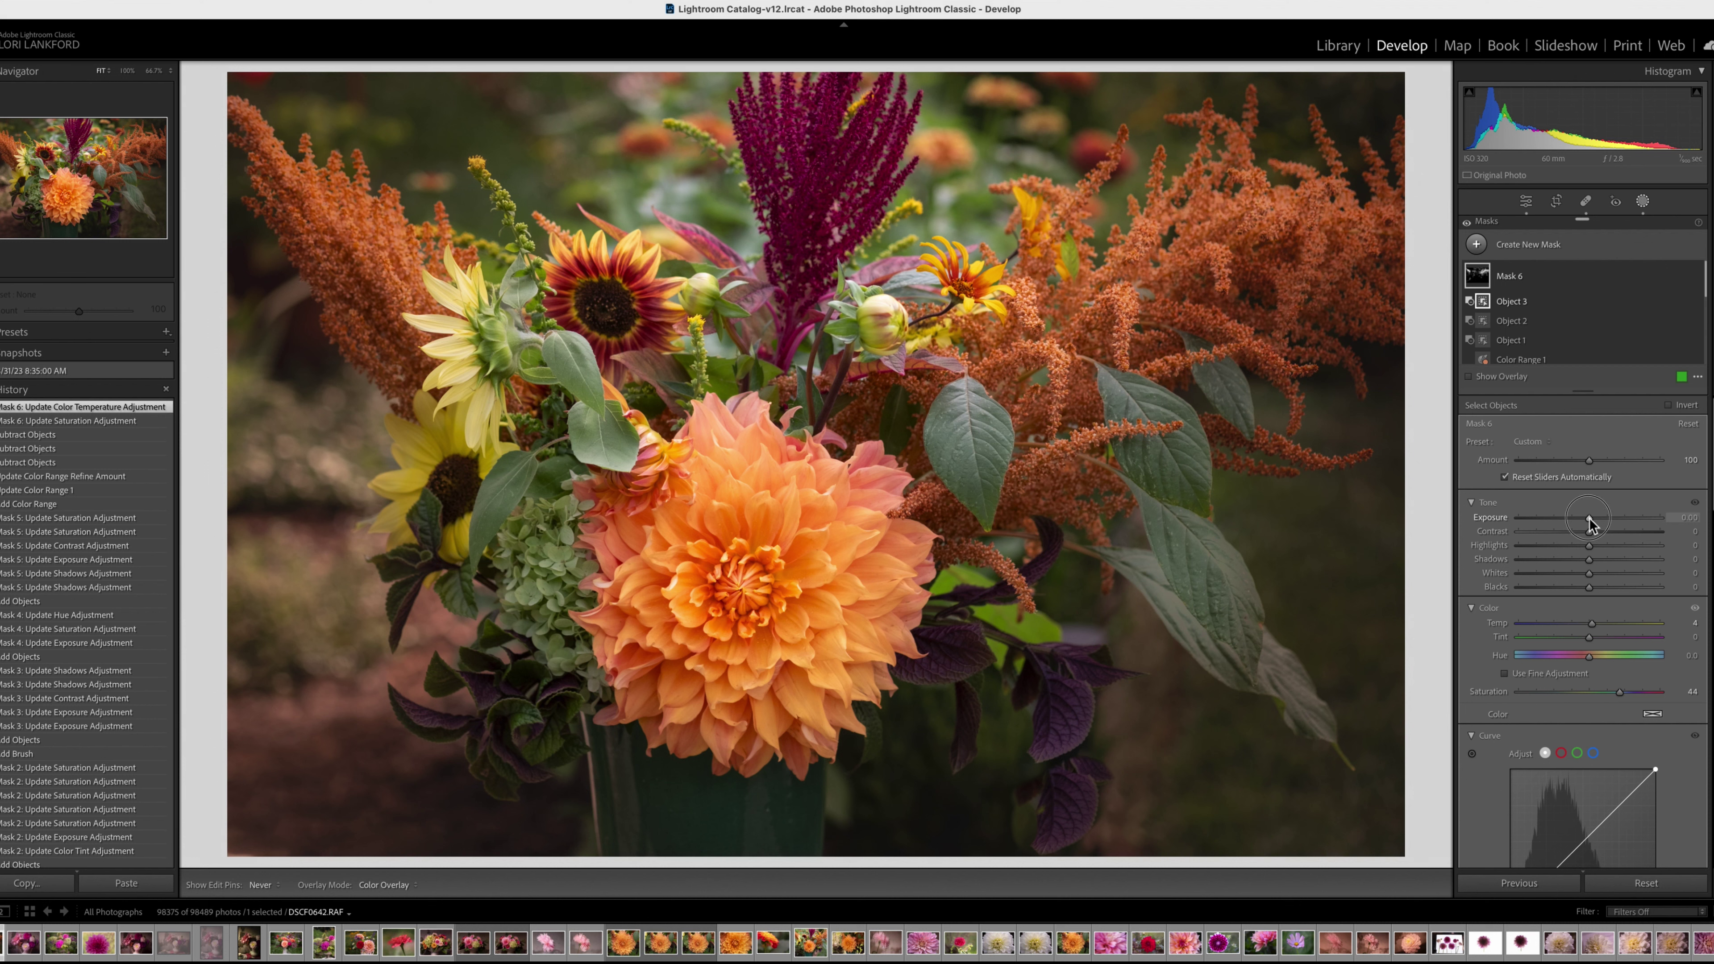
pyautogui.moveTo(1589, 519); pyautogui.dragTo(1587, 520)
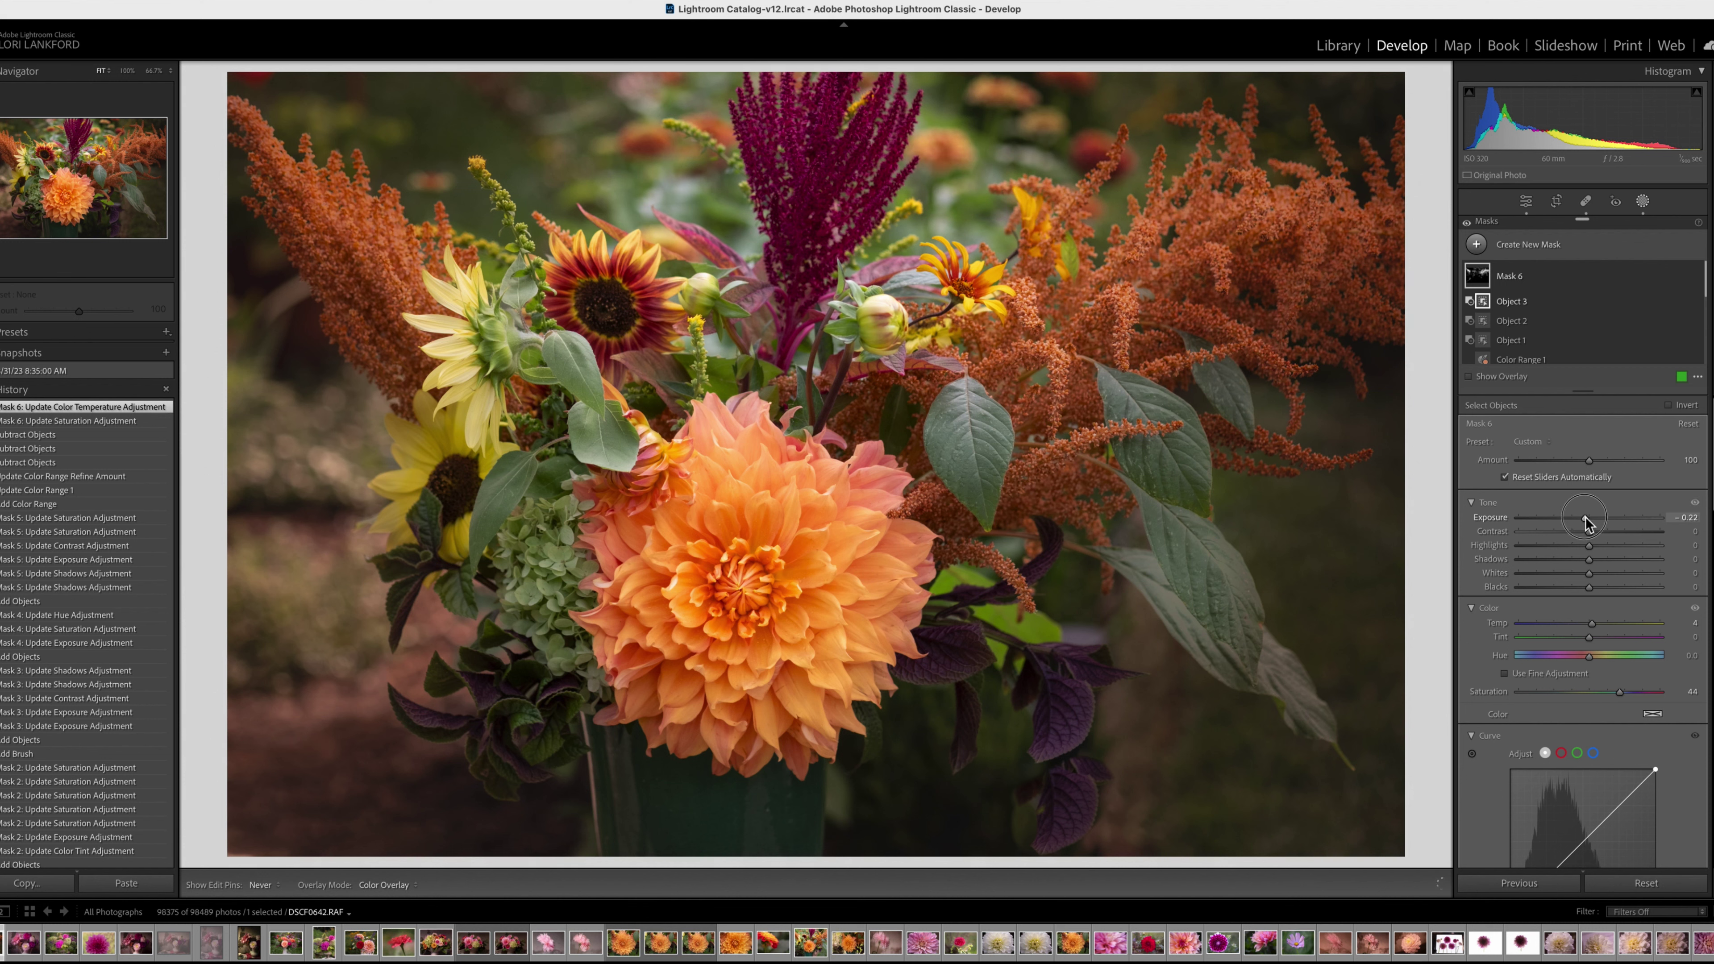
pyautogui.moveTo(1587, 520); pyautogui.dragTo(1589, 520)
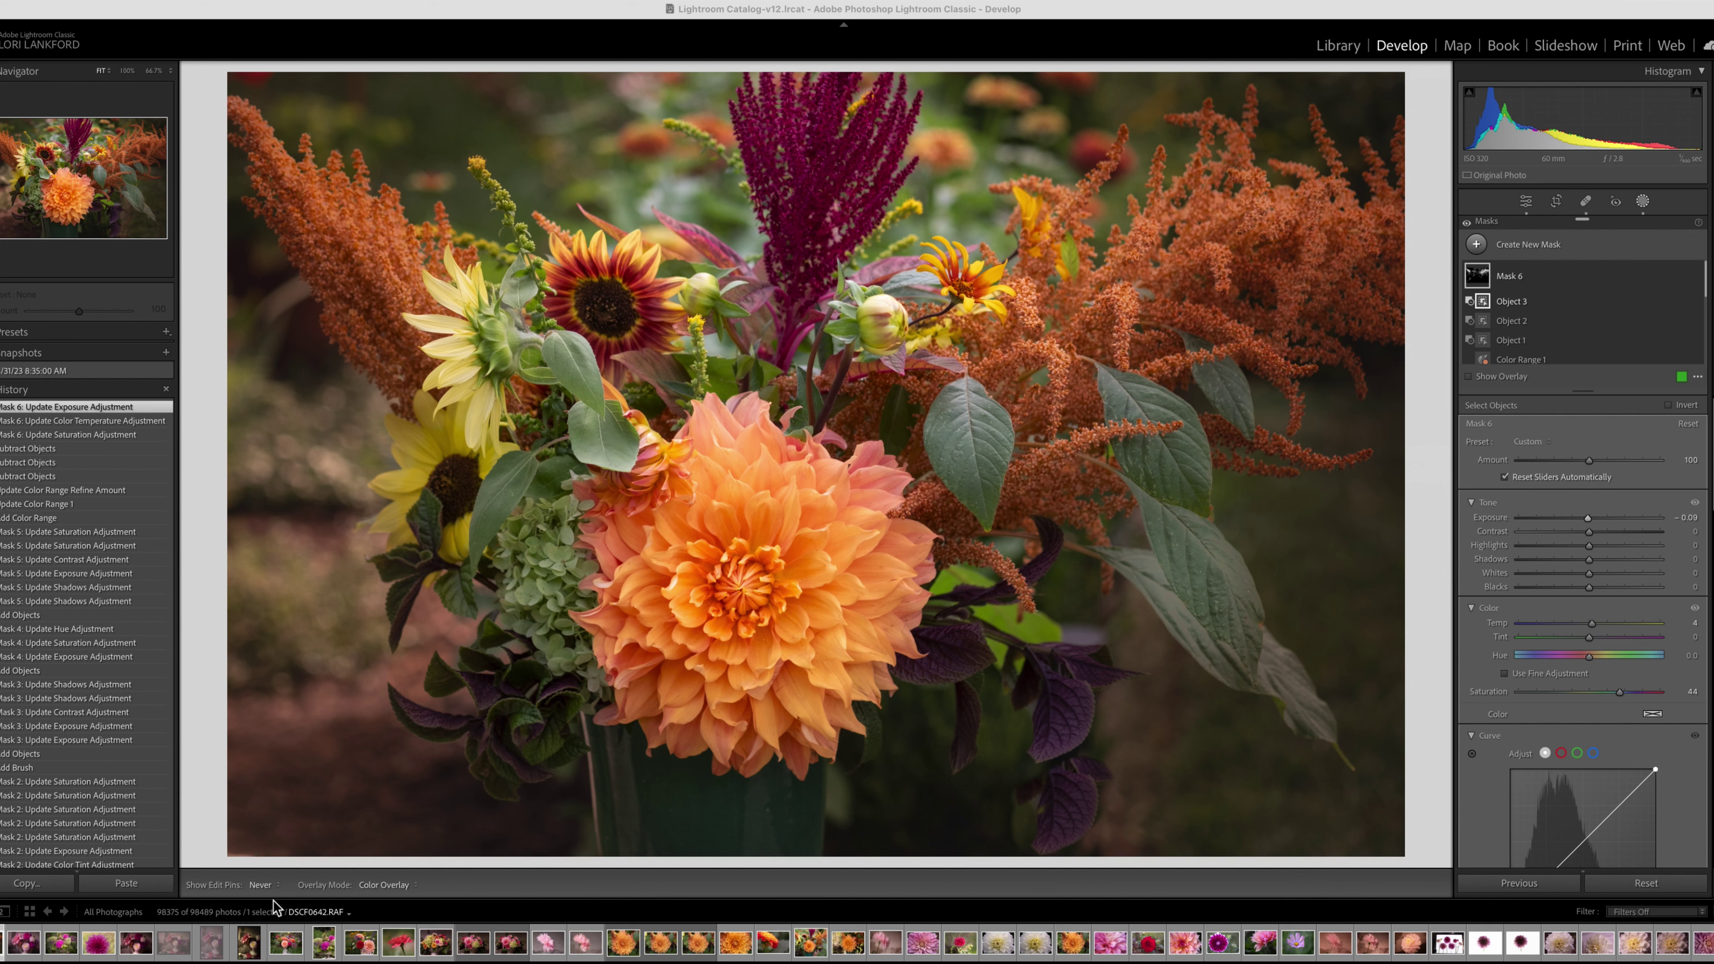
# Step: Open the photo DSCF0607.RAF with the peach dahlia in a white pail and show its basic adjustments
pyautogui.scroll(-10, 304, 946)
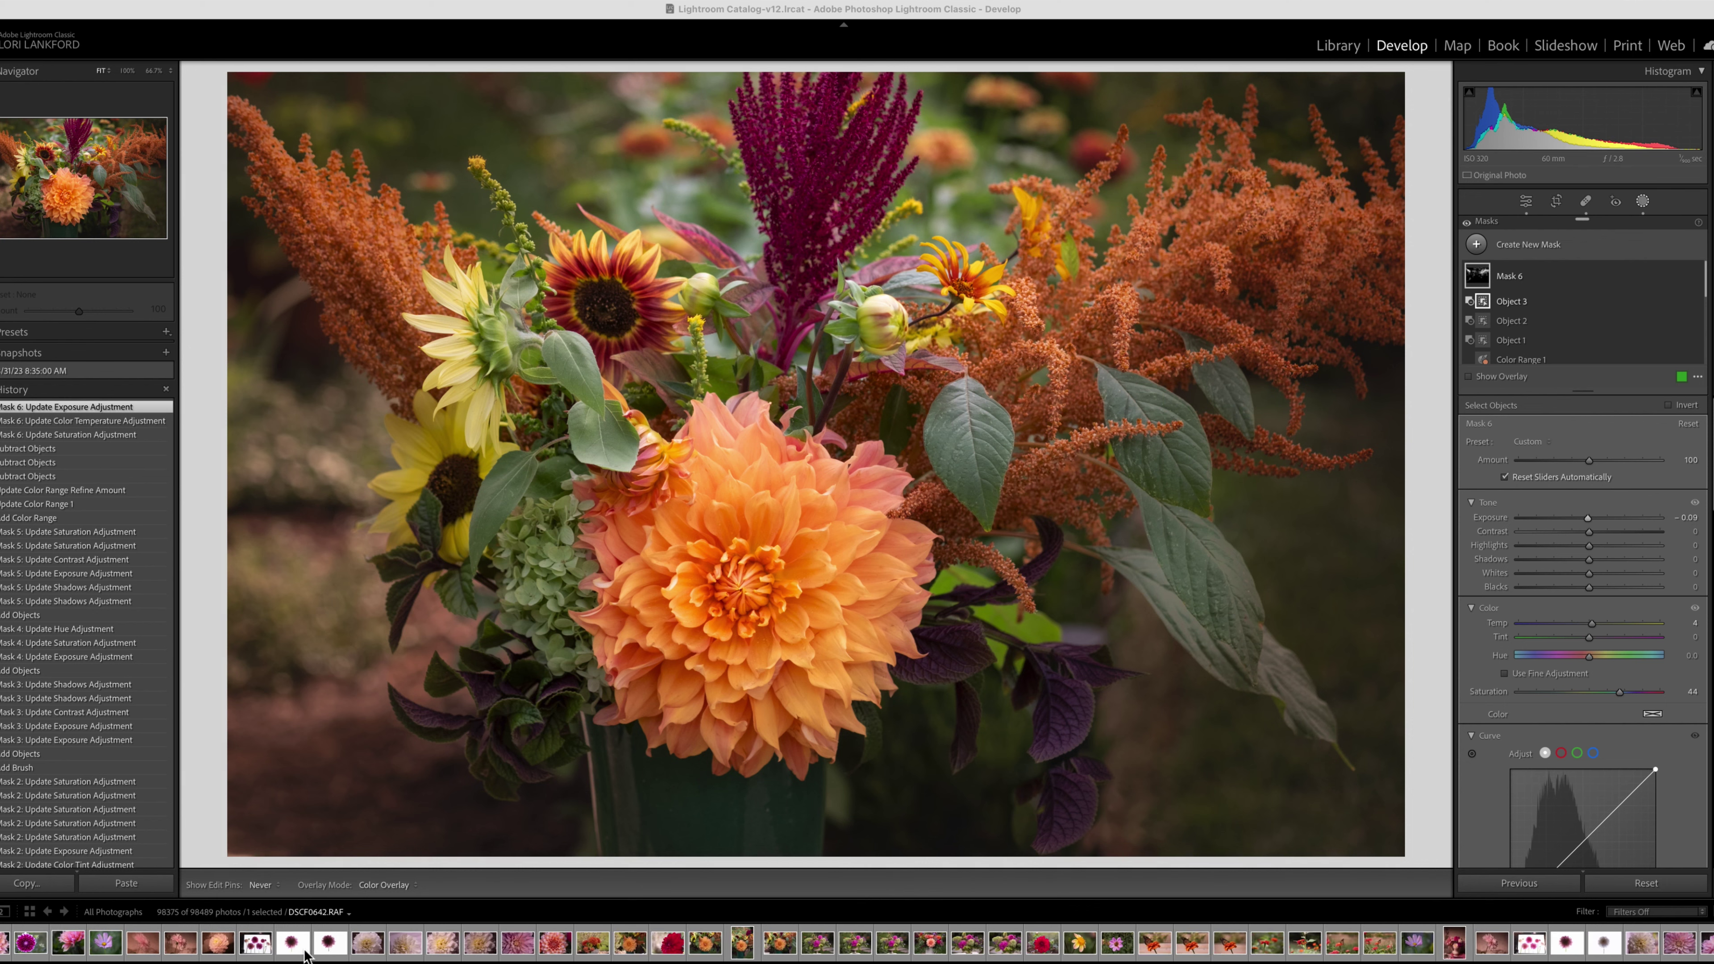
pyautogui.click(932, 949)
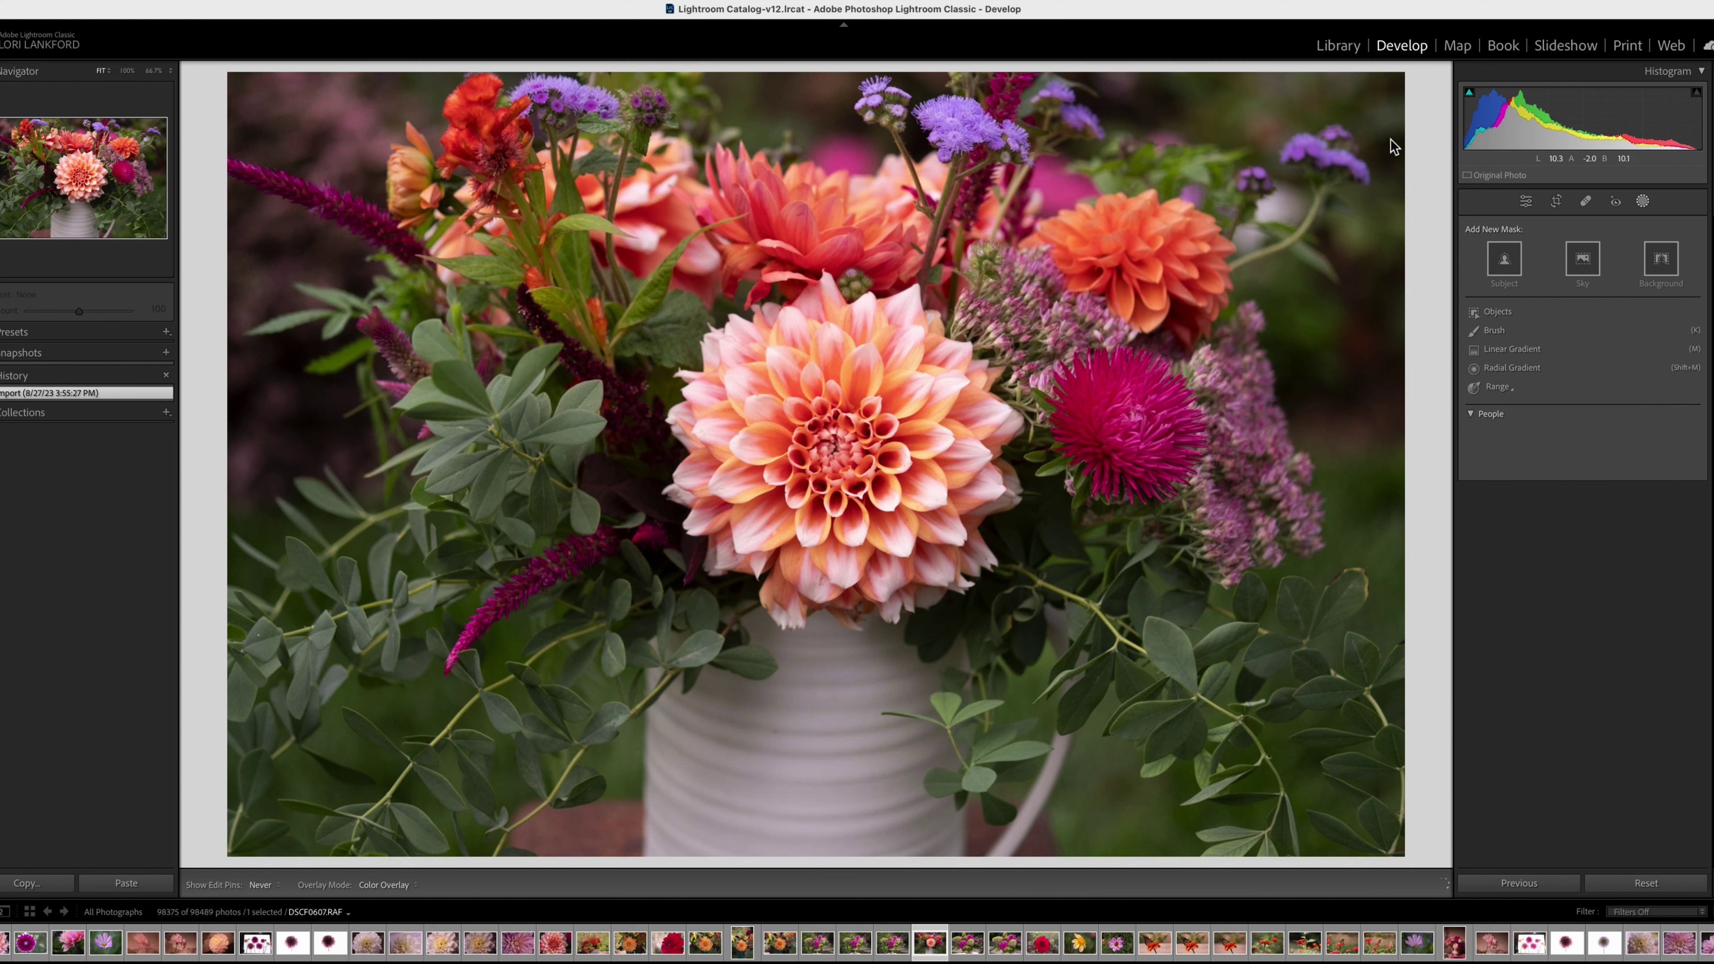
pyautogui.click(1526, 202)
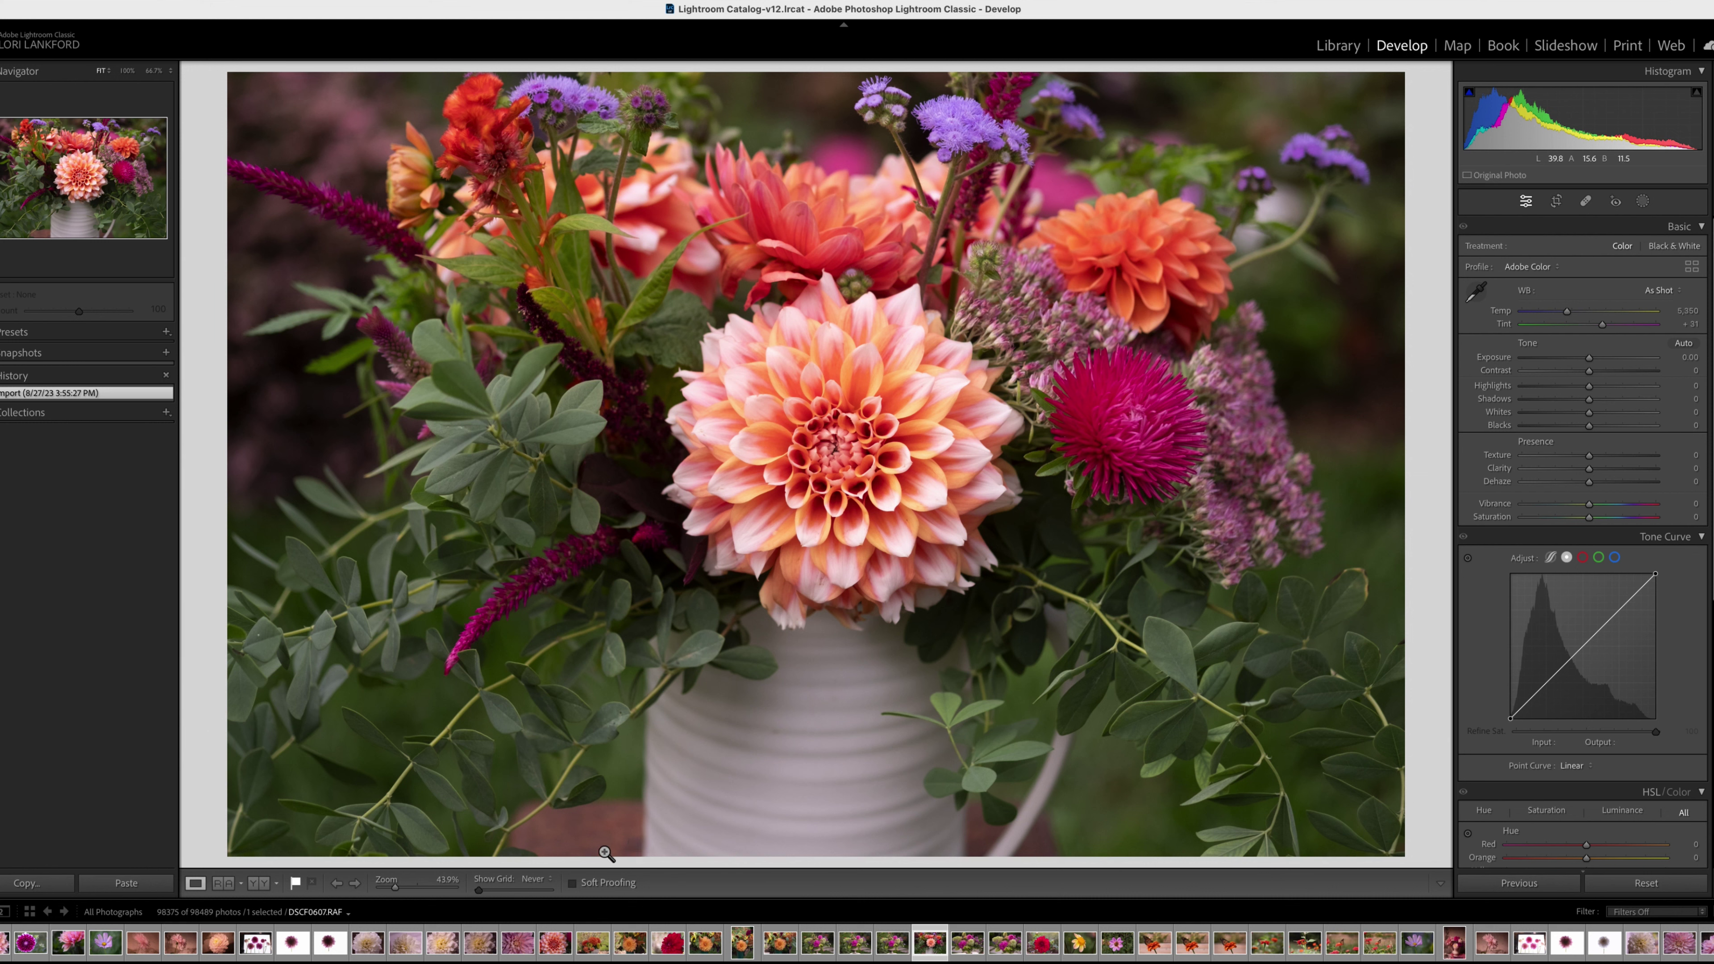
# Step: Create an object mask over the brown patch left of the white pail's base, hide the overlay and set its exposure to -0.33
pyautogui.click(1643, 201)
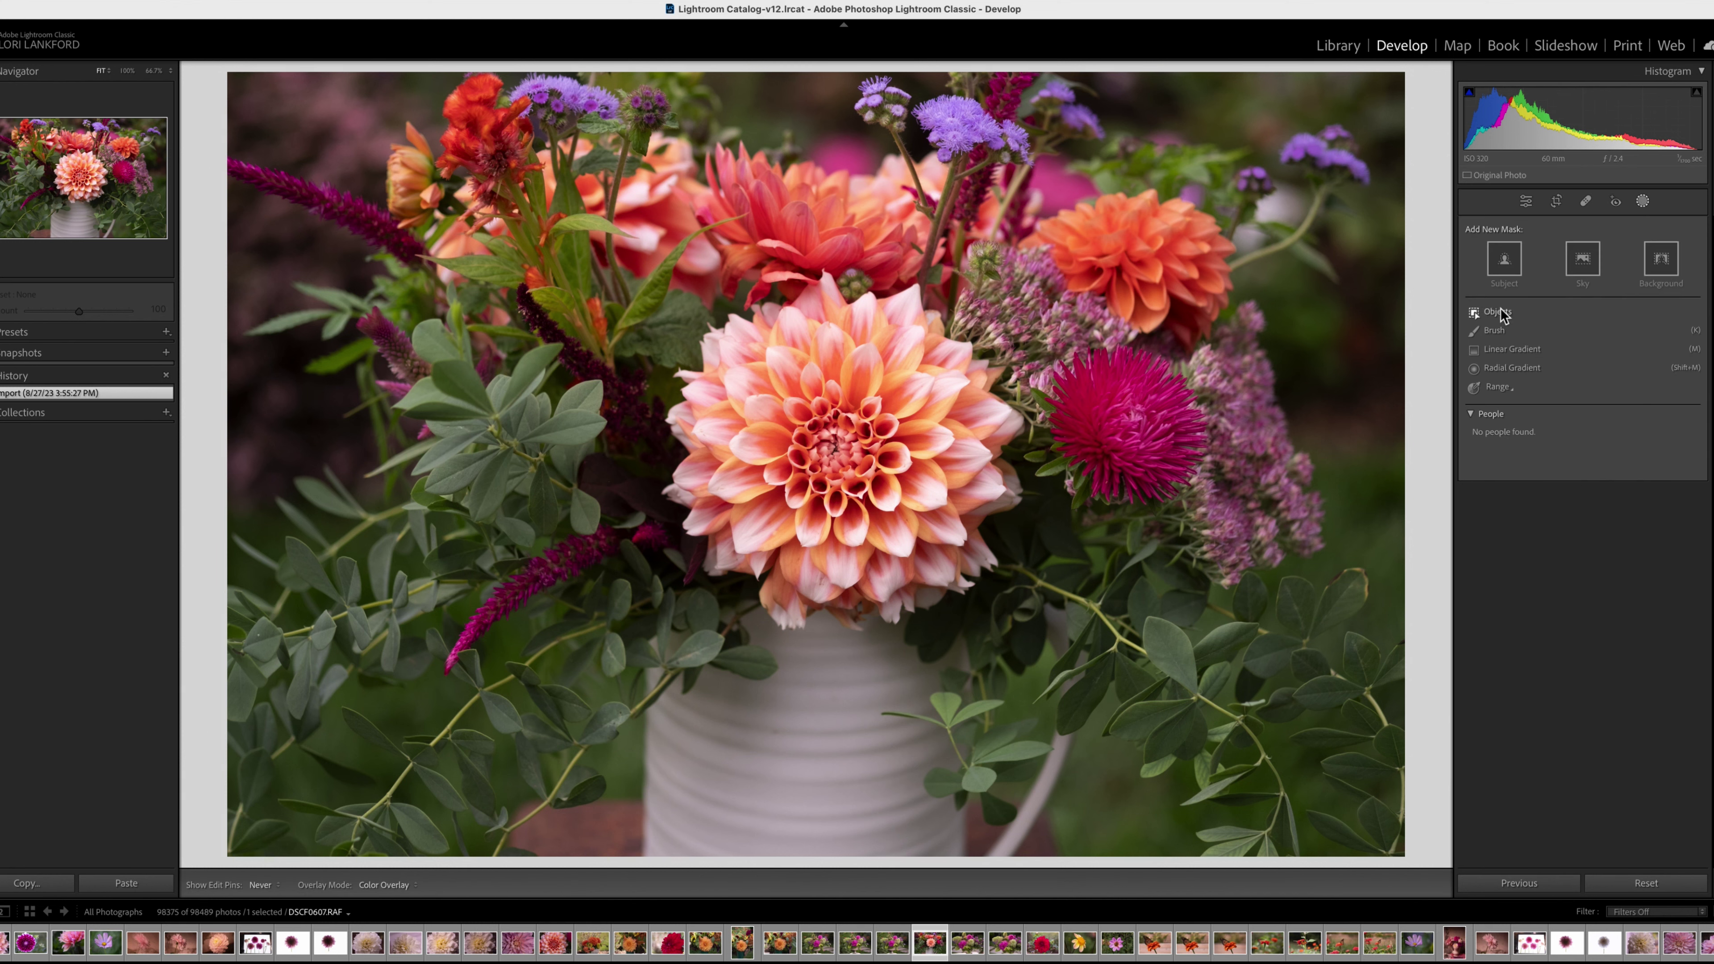
pyautogui.click(1501, 315)
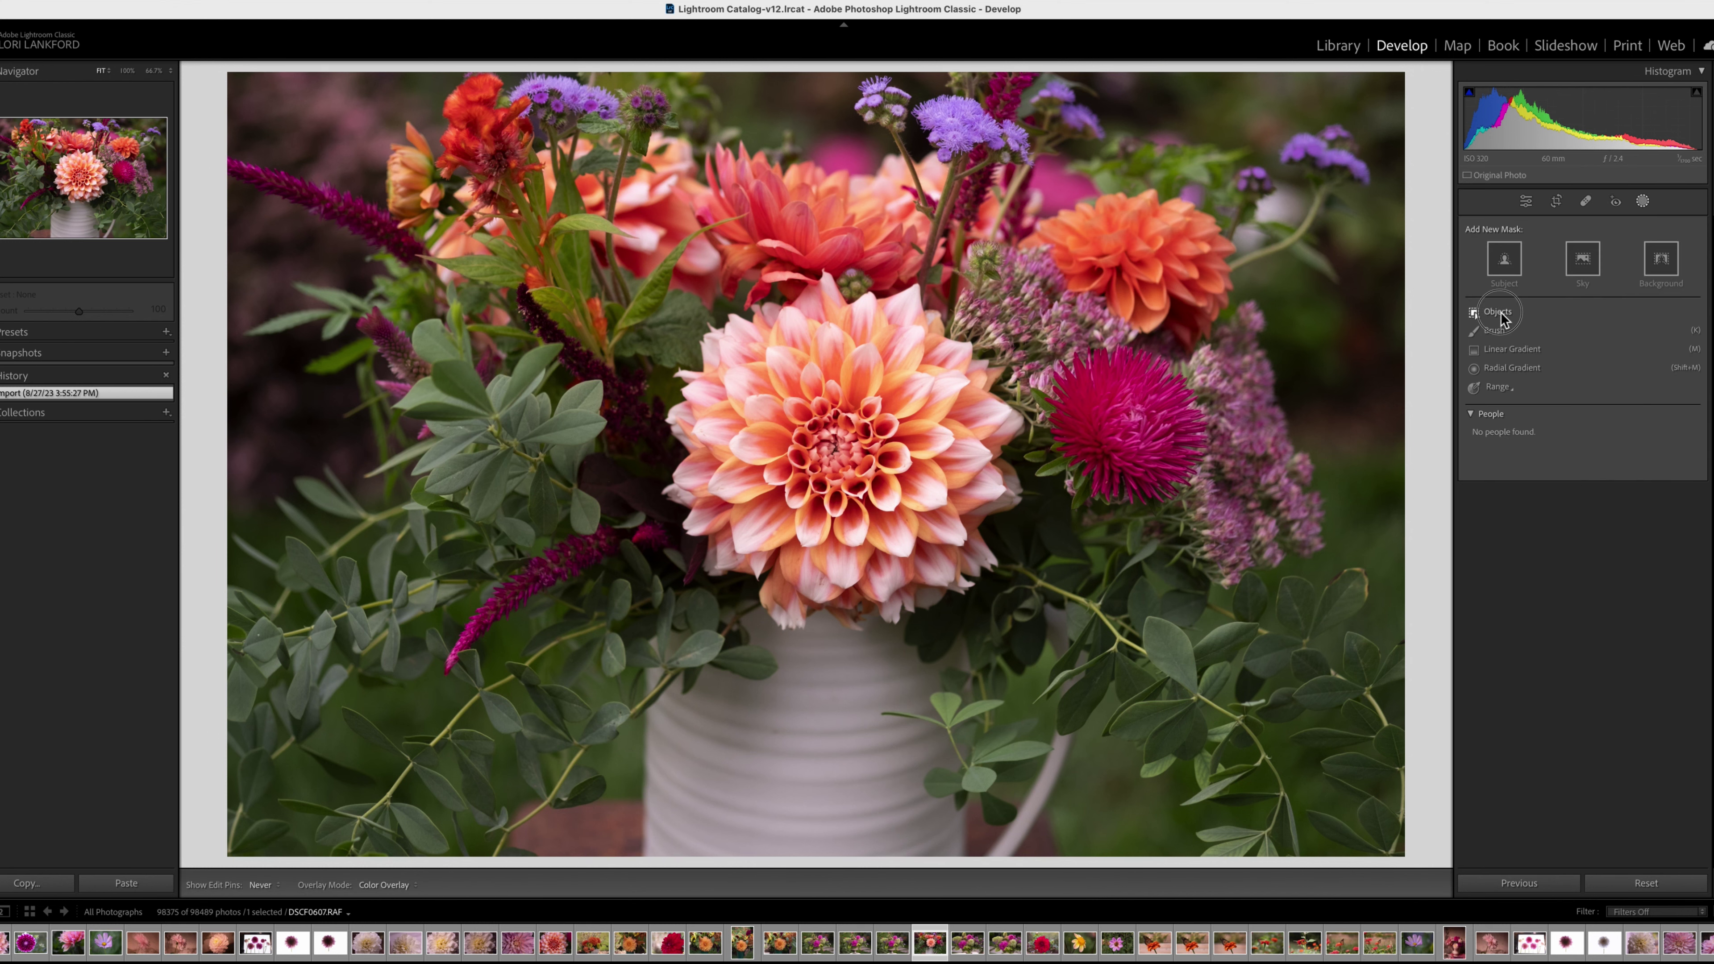
pyautogui.click(523, 799)
pyautogui.moveTo(523, 800); pyautogui.dragTo(658, 872)
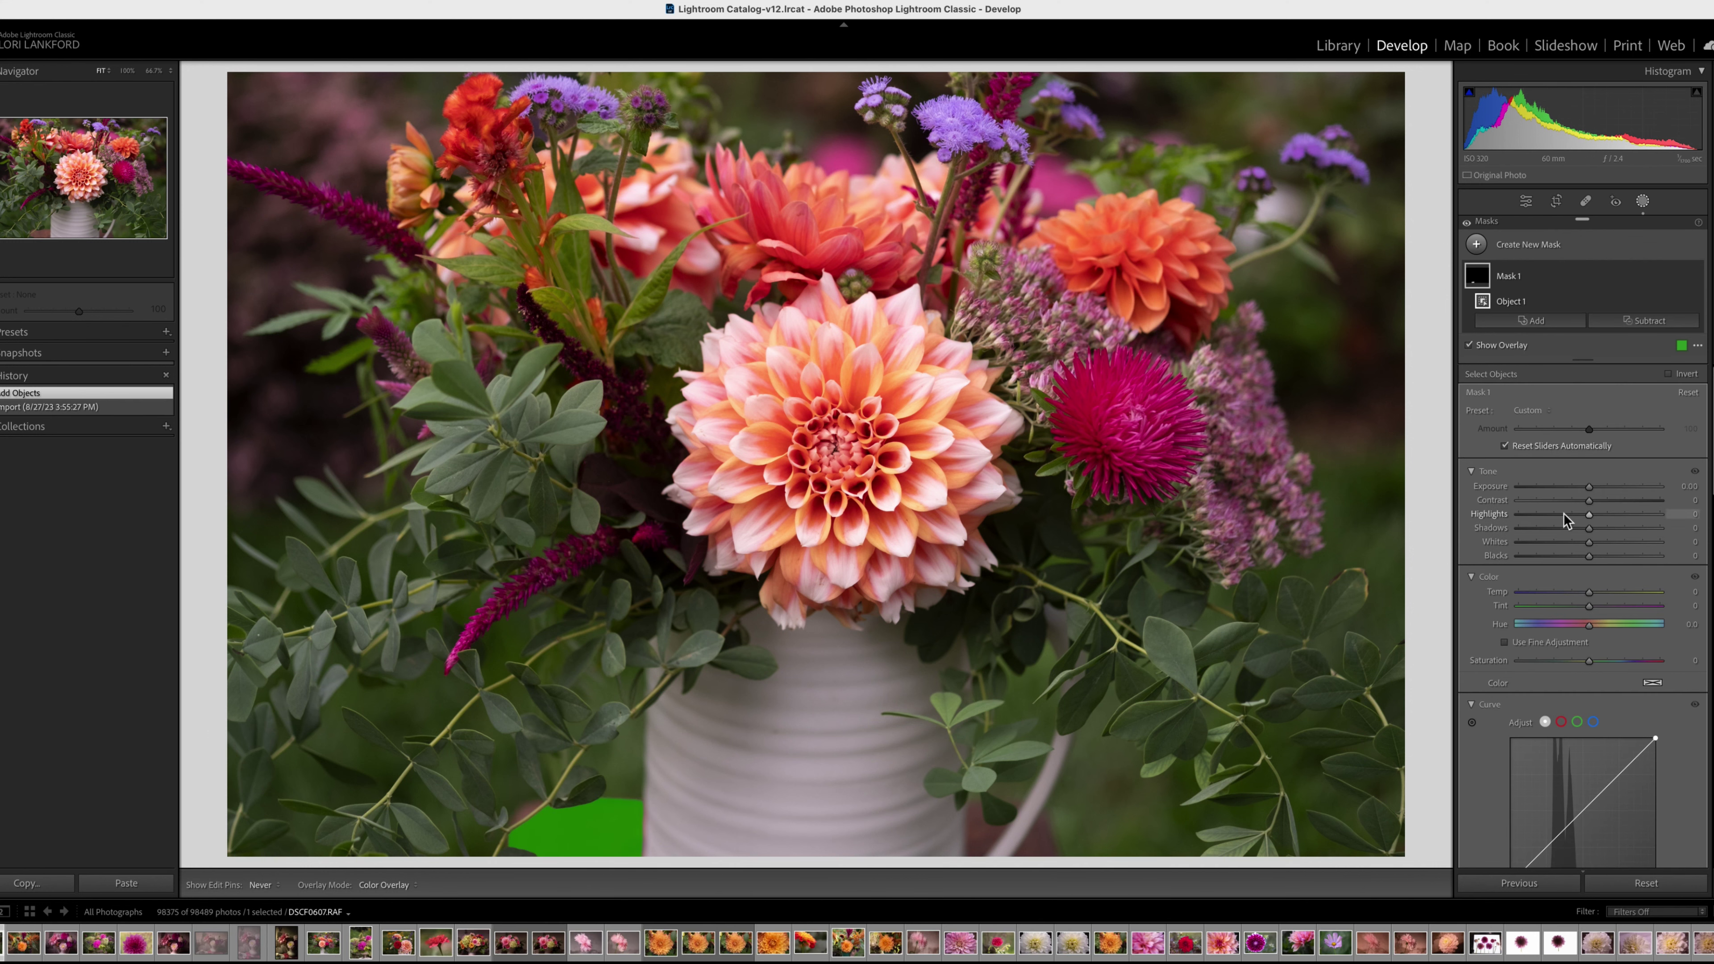
pyautogui.press('o')
pyautogui.moveTo(1589, 486); pyautogui.dragTo(1582, 484)
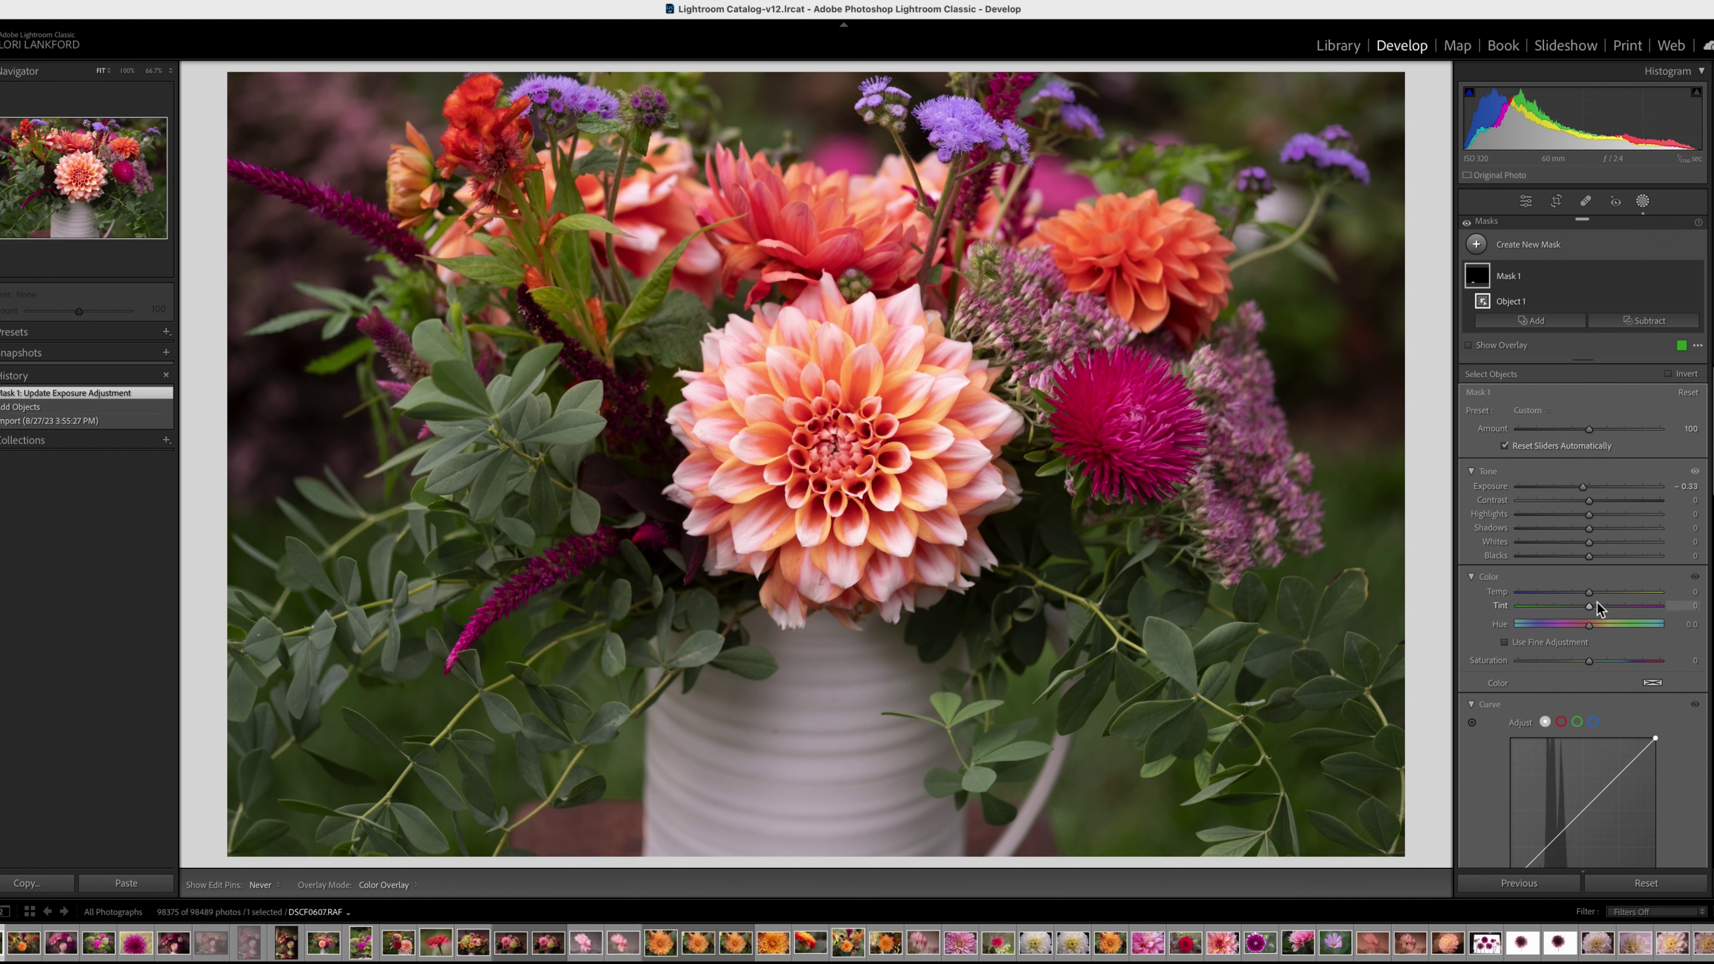
# Step: Set the brown-patch mask to tint -71, shadows -53, saturation -23, temp 16 and hue 50.2, with the mask amount at 64
pyautogui.moveTo(1590, 605); pyautogui.dragTo(1540, 605)
pyautogui.click(1552, 529)
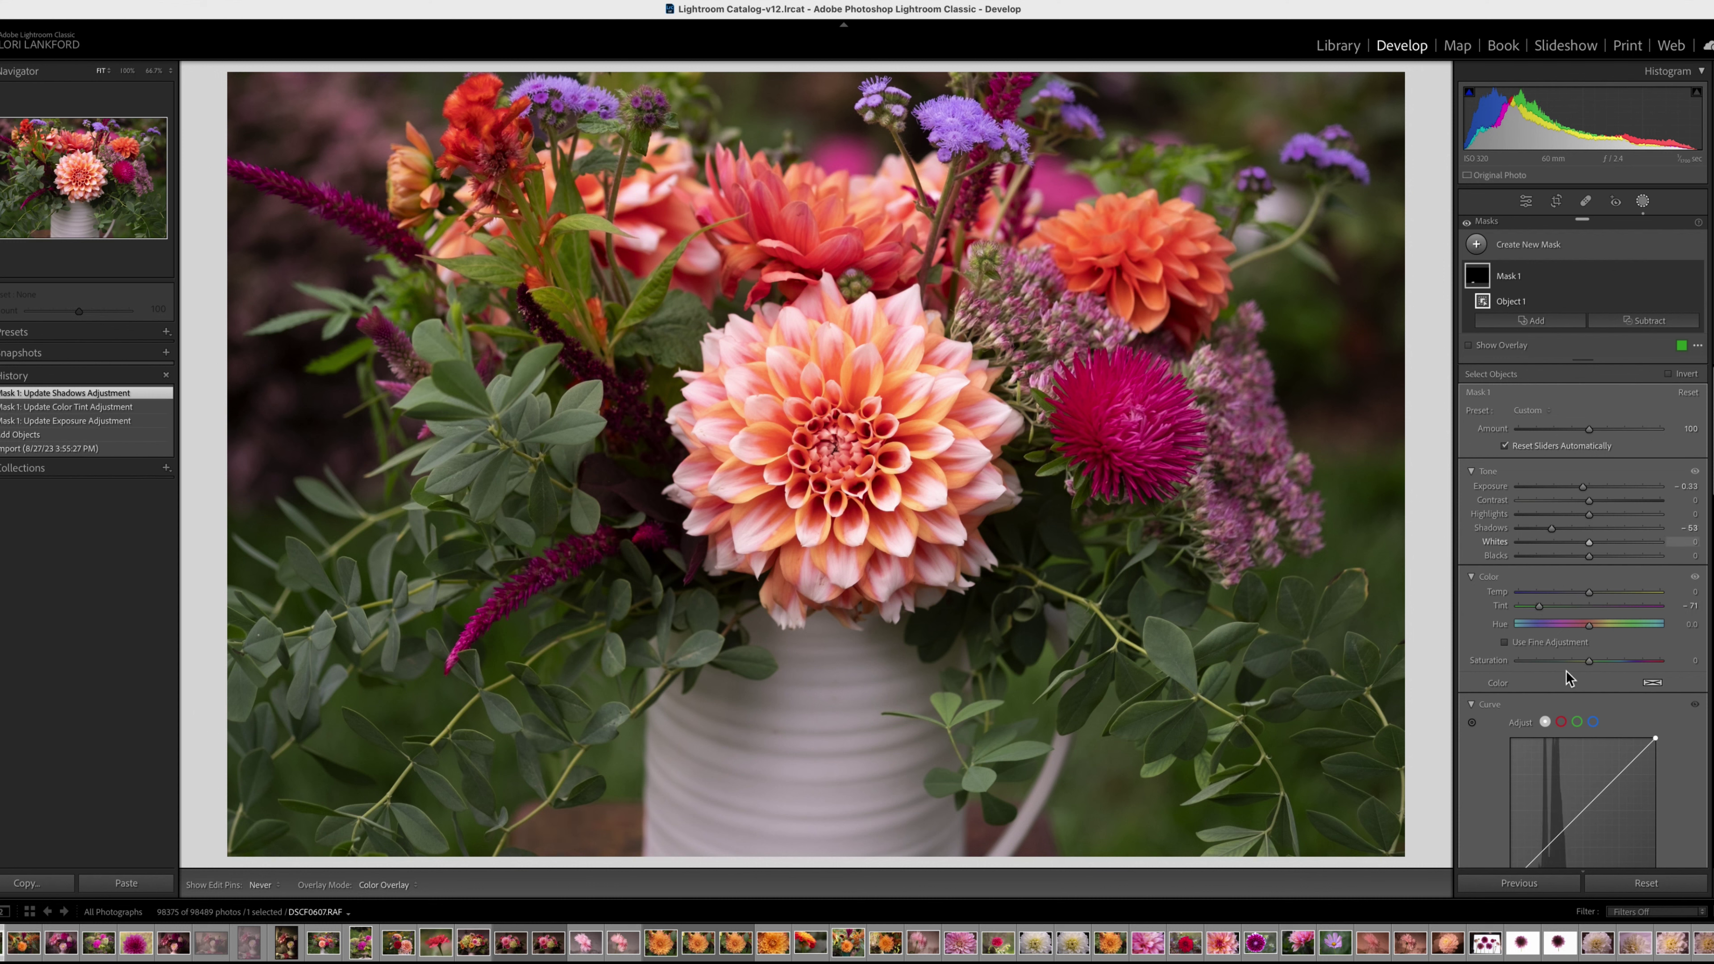
pyautogui.moveTo(1578, 661); pyautogui.dragTo(1573, 663)
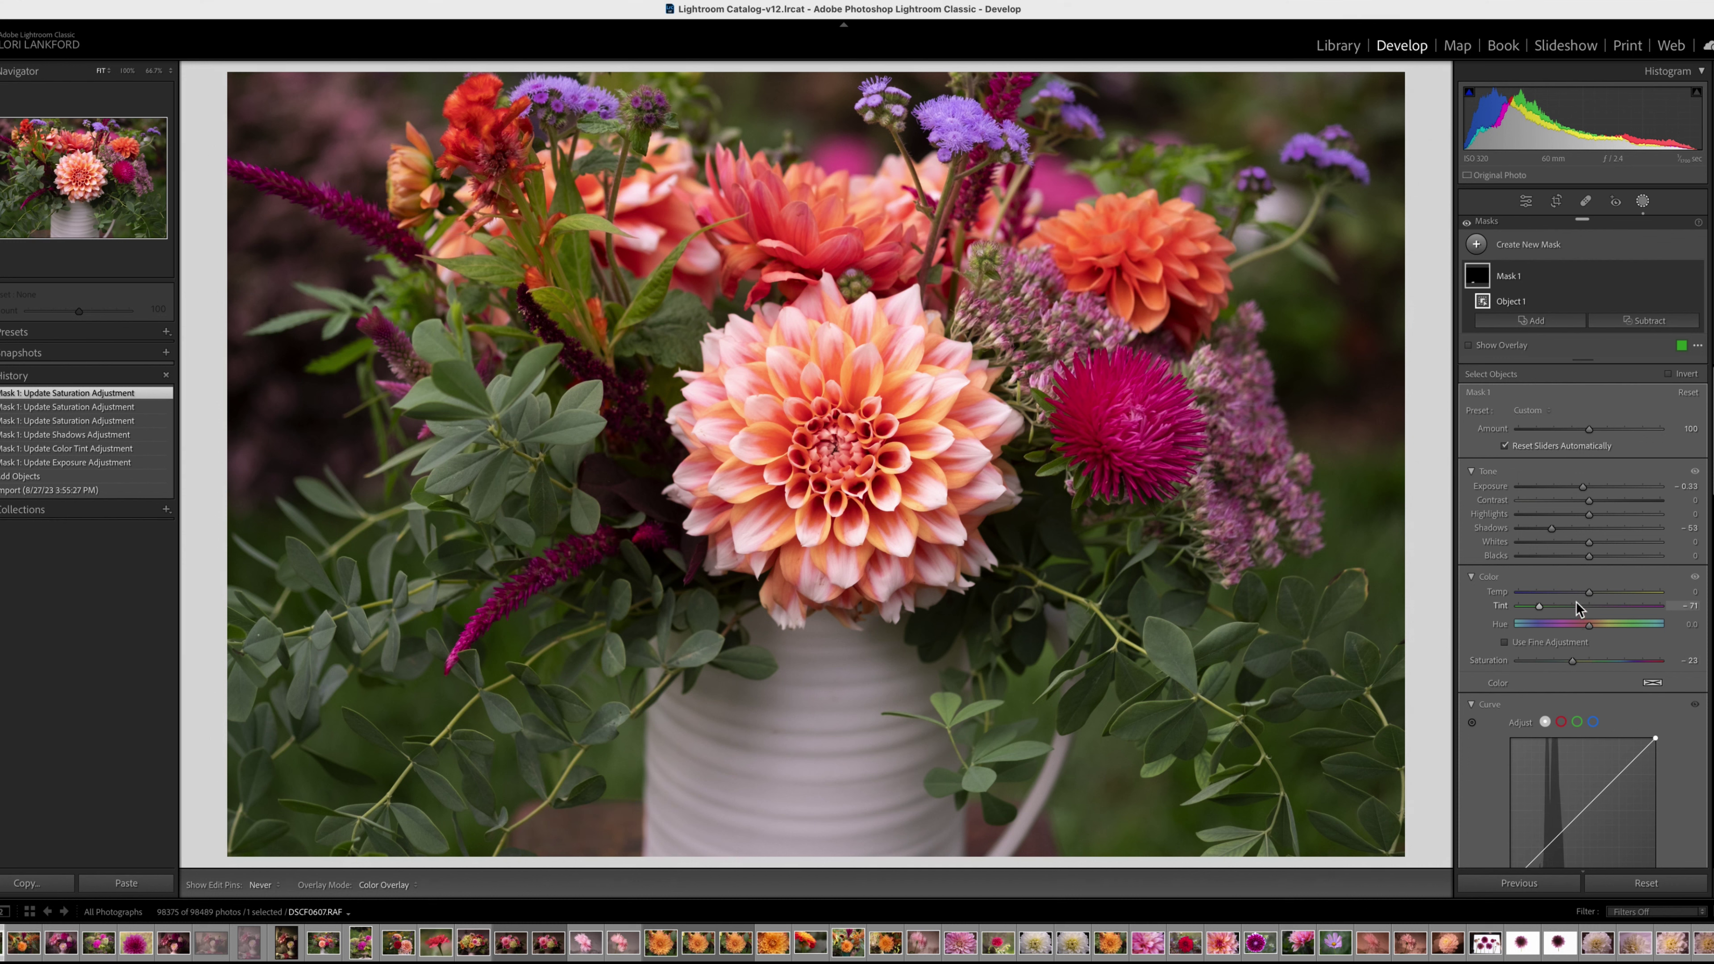
pyautogui.moveTo(1589, 592); pyautogui.dragTo(1612, 629)
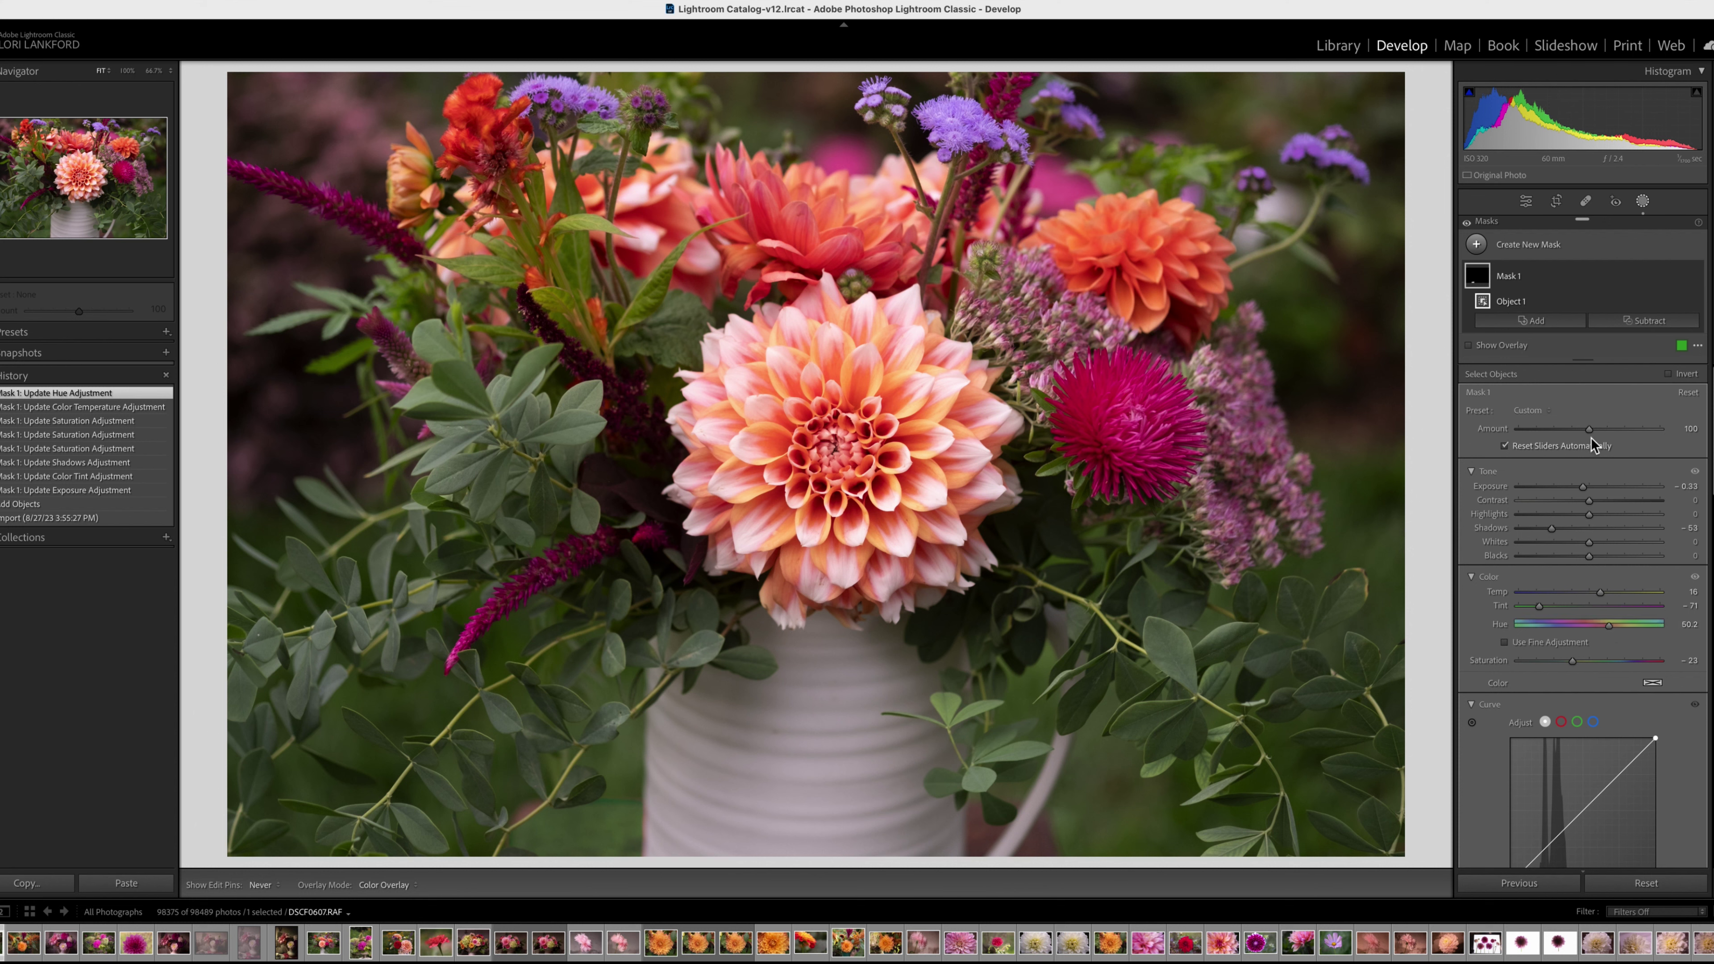
pyautogui.moveTo(1589, 429); pyautogui.dragTo(1566, 434)
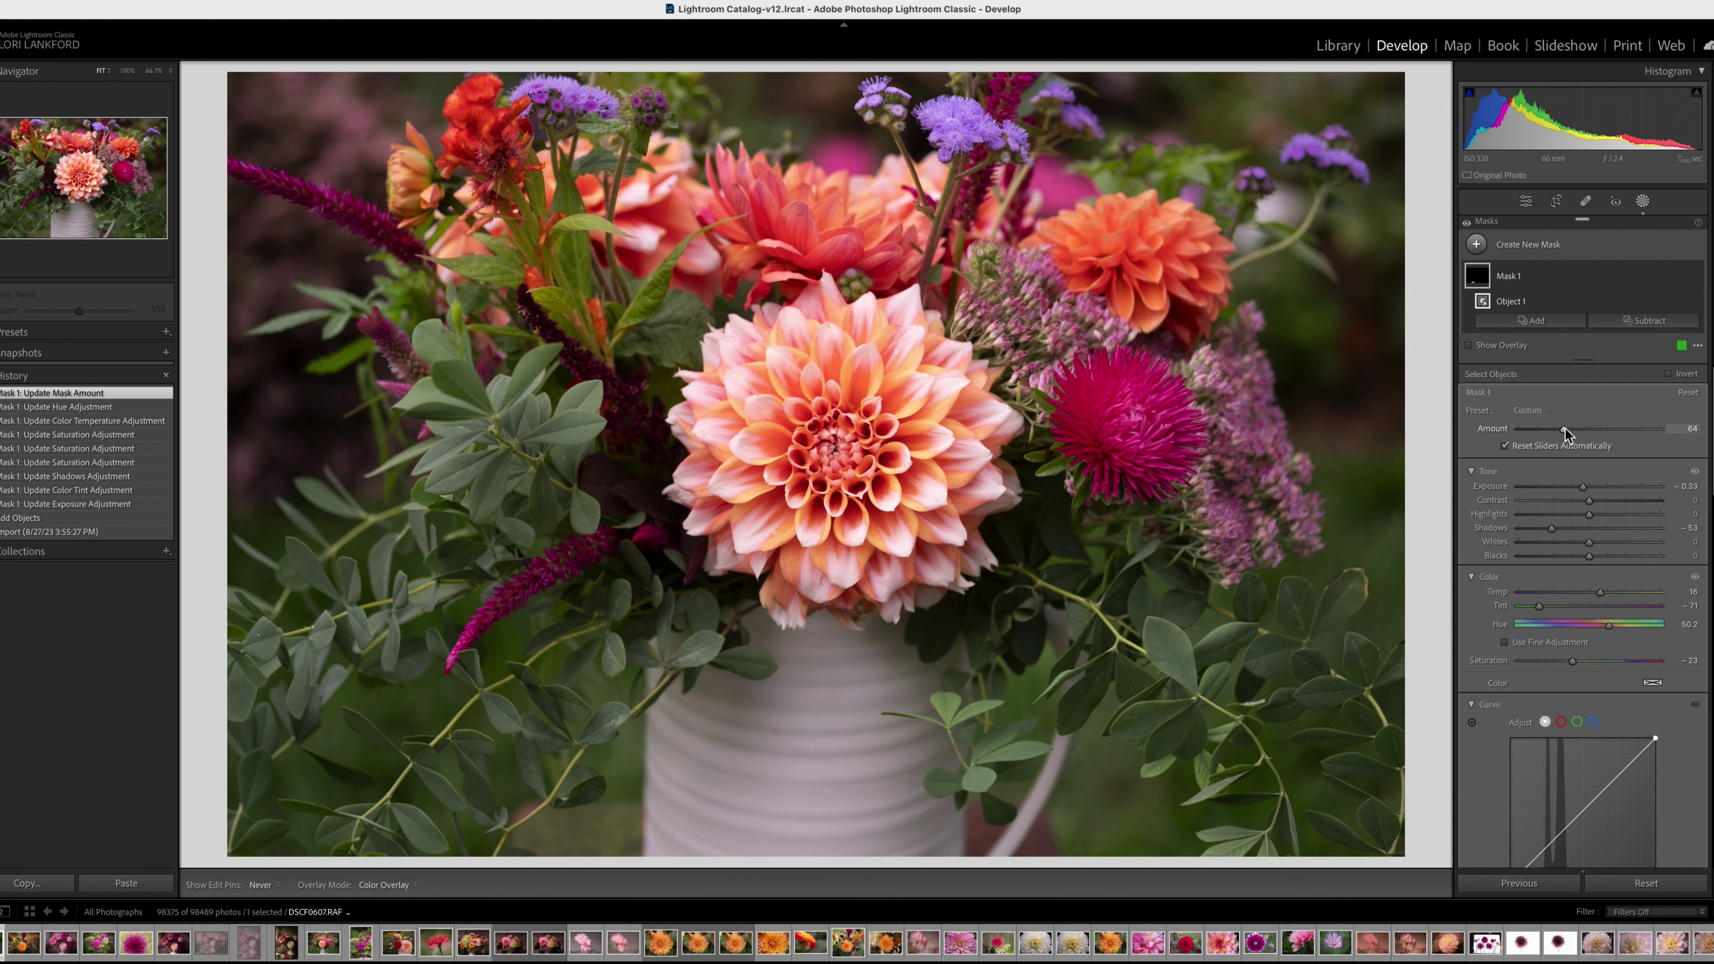
# Step: Add a brush to the mask and paint over the brown patches beside the base and handle on the pail's right side
pyautogui.click(1556, 322)
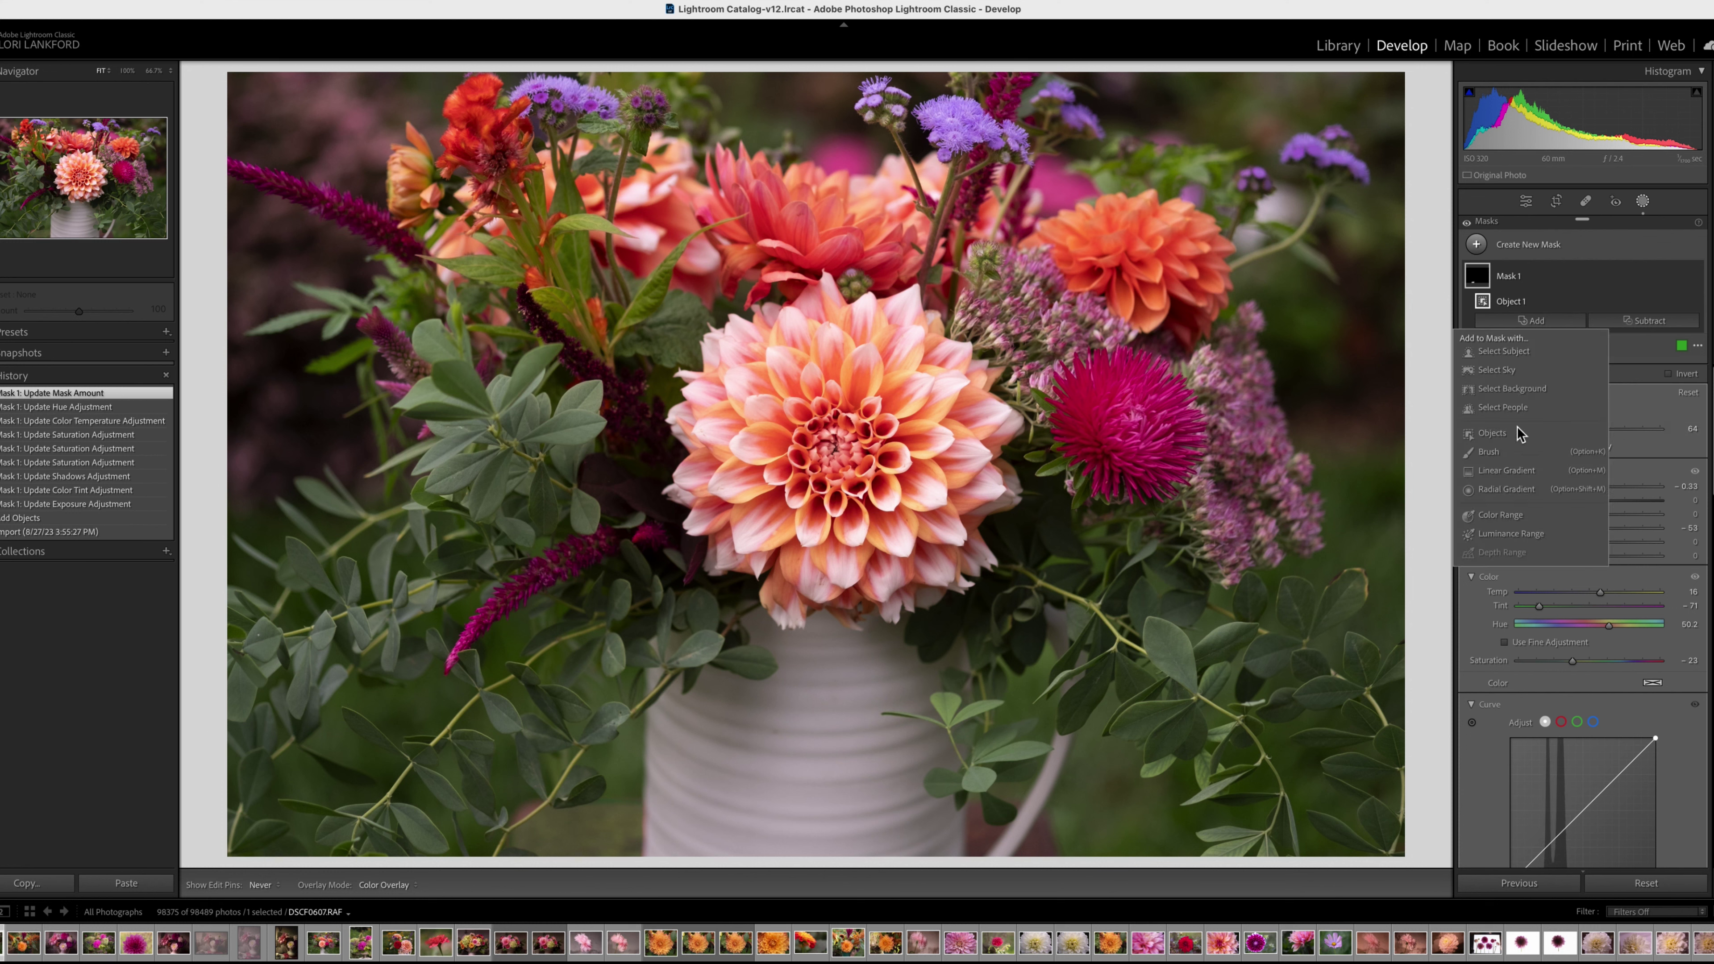
pyautogui.click(1493, 454)
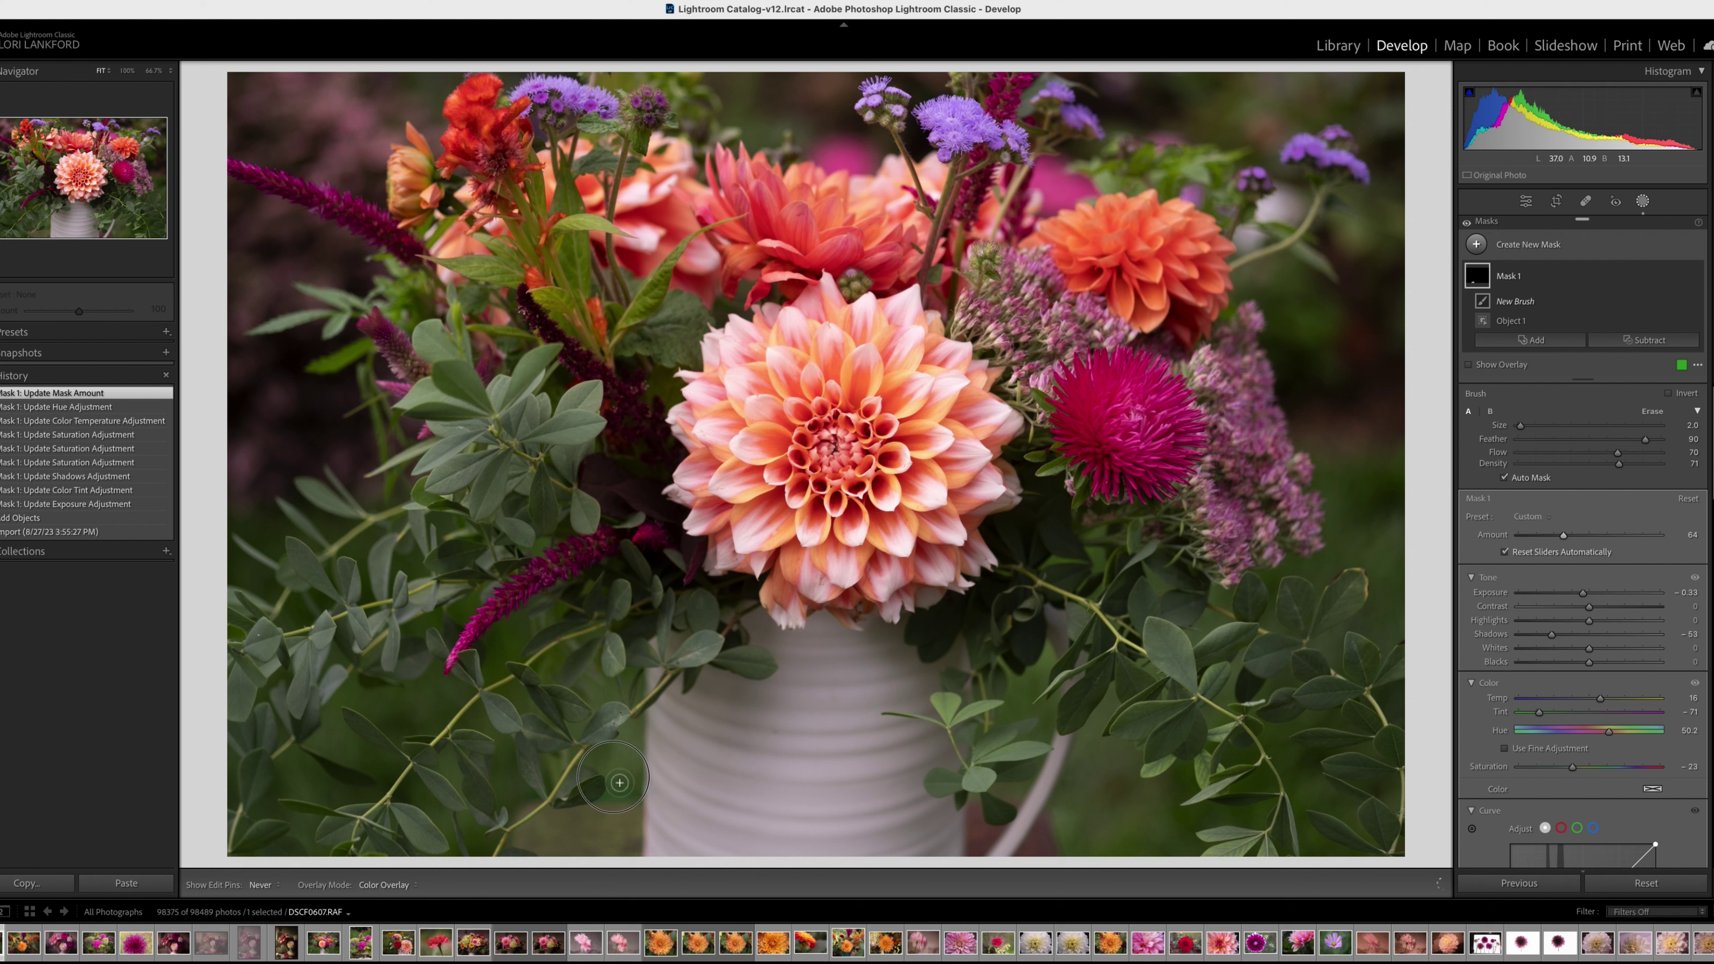
pyautogui.moveTo(971, 854); pyautogui.dragTo(983, 858)
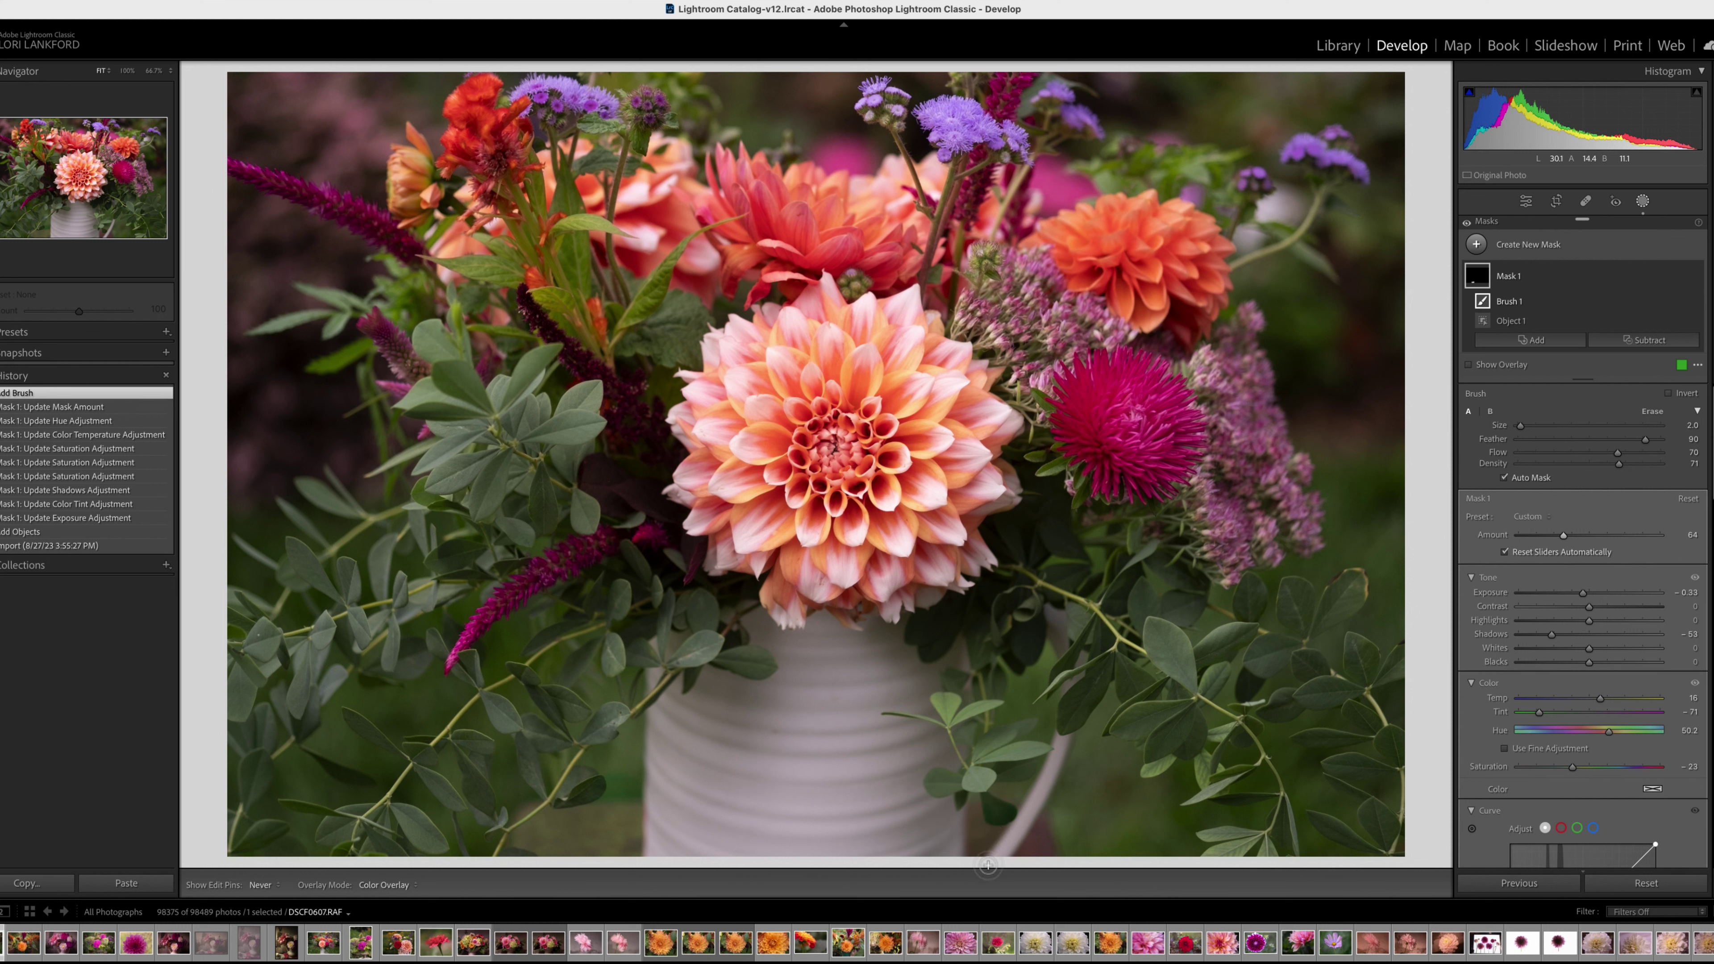
pyautogui.moveTo(988, 867); pyautogui.dragTo(1047, 856)
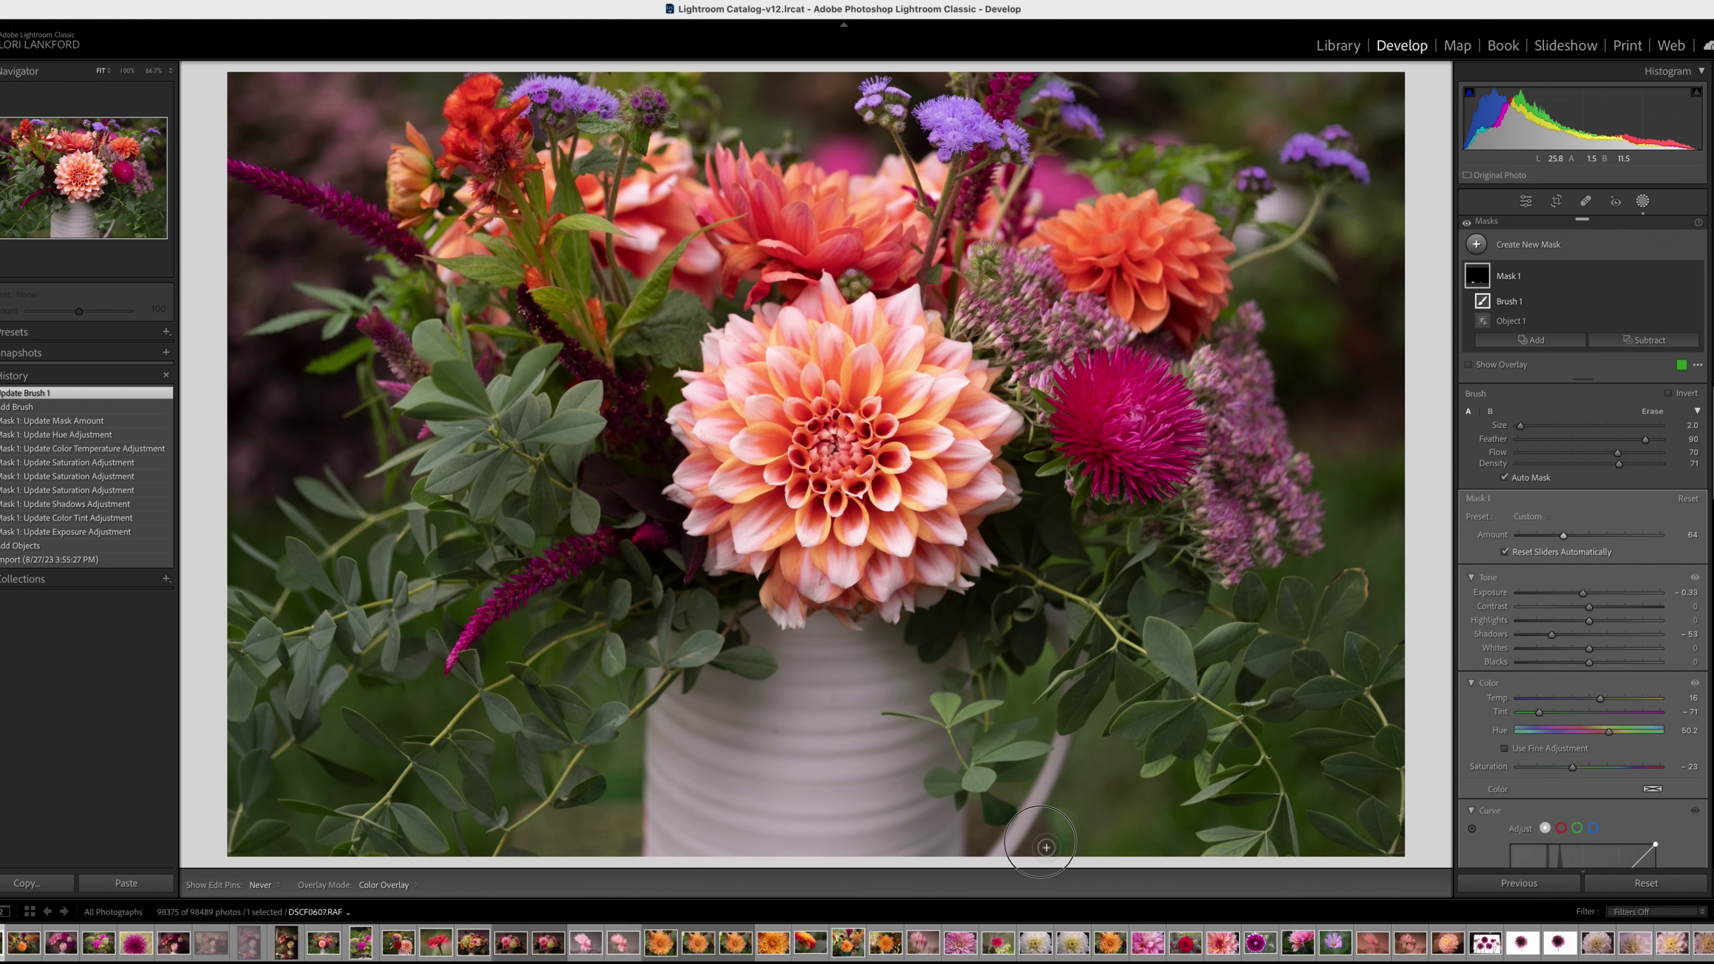
pyautogui.moveTo(1046, 847); pyautogui.dragTo(1063, 821)
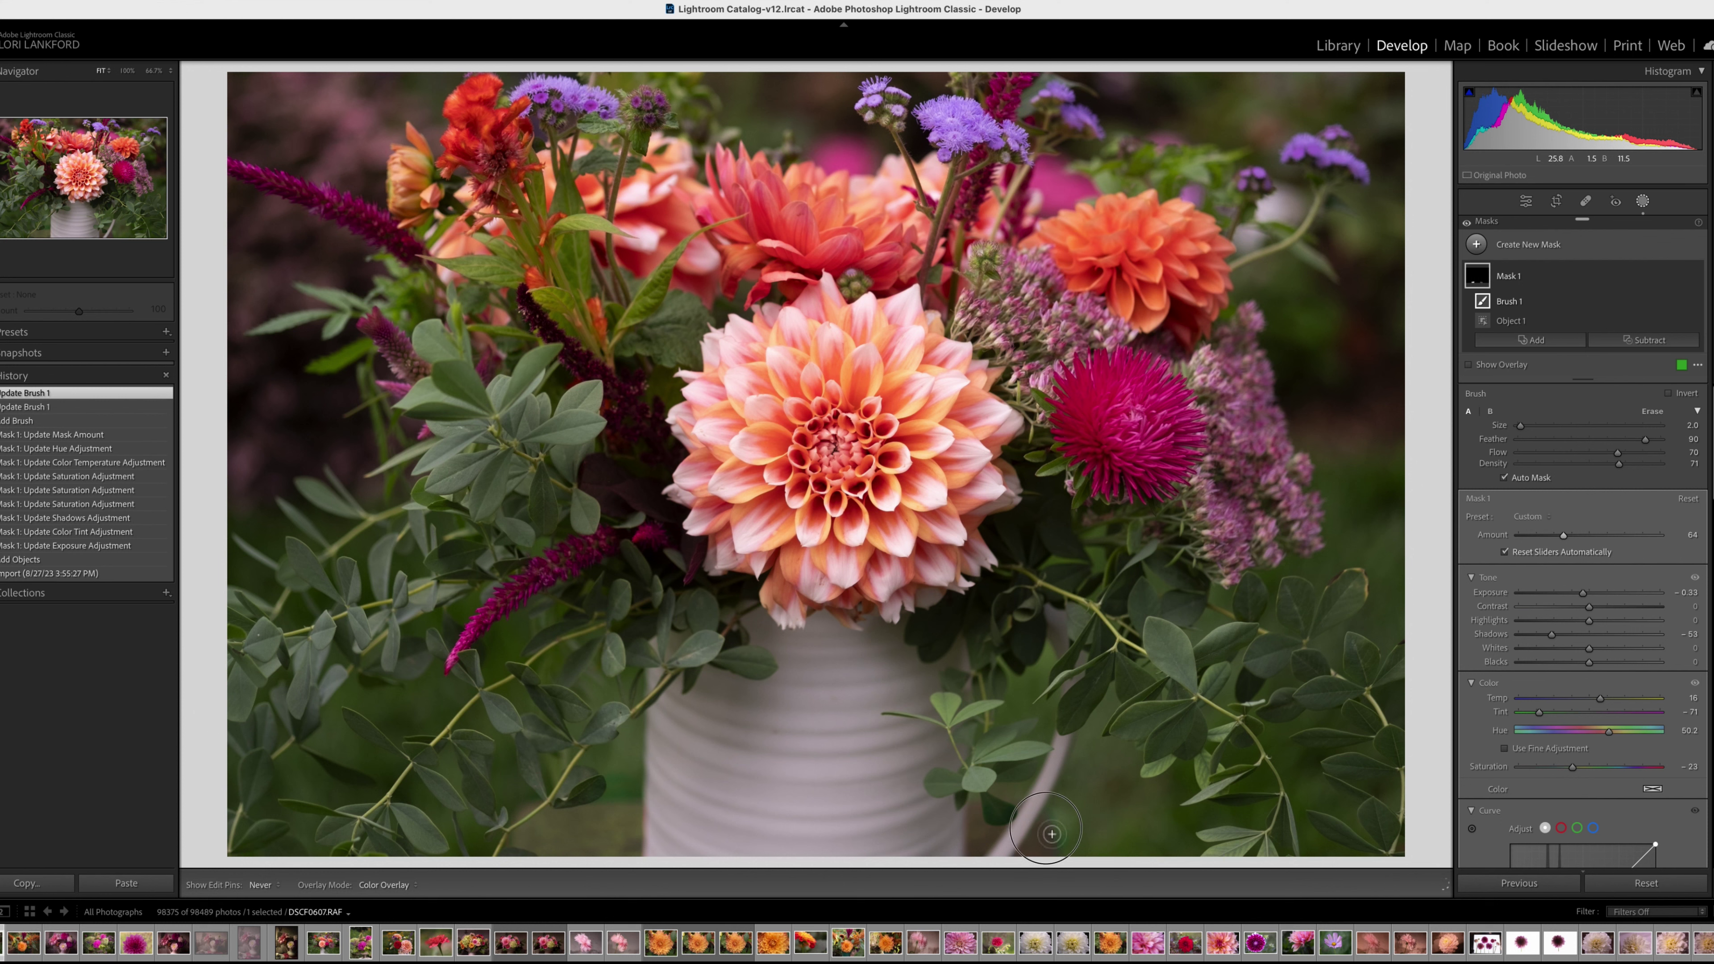
pyautogui.click(1059, 868)
# Step: Subtract from the mask with a brush over the leaves and pail edge at the pail's lower-left side
pyautogui.click(1631, 342)
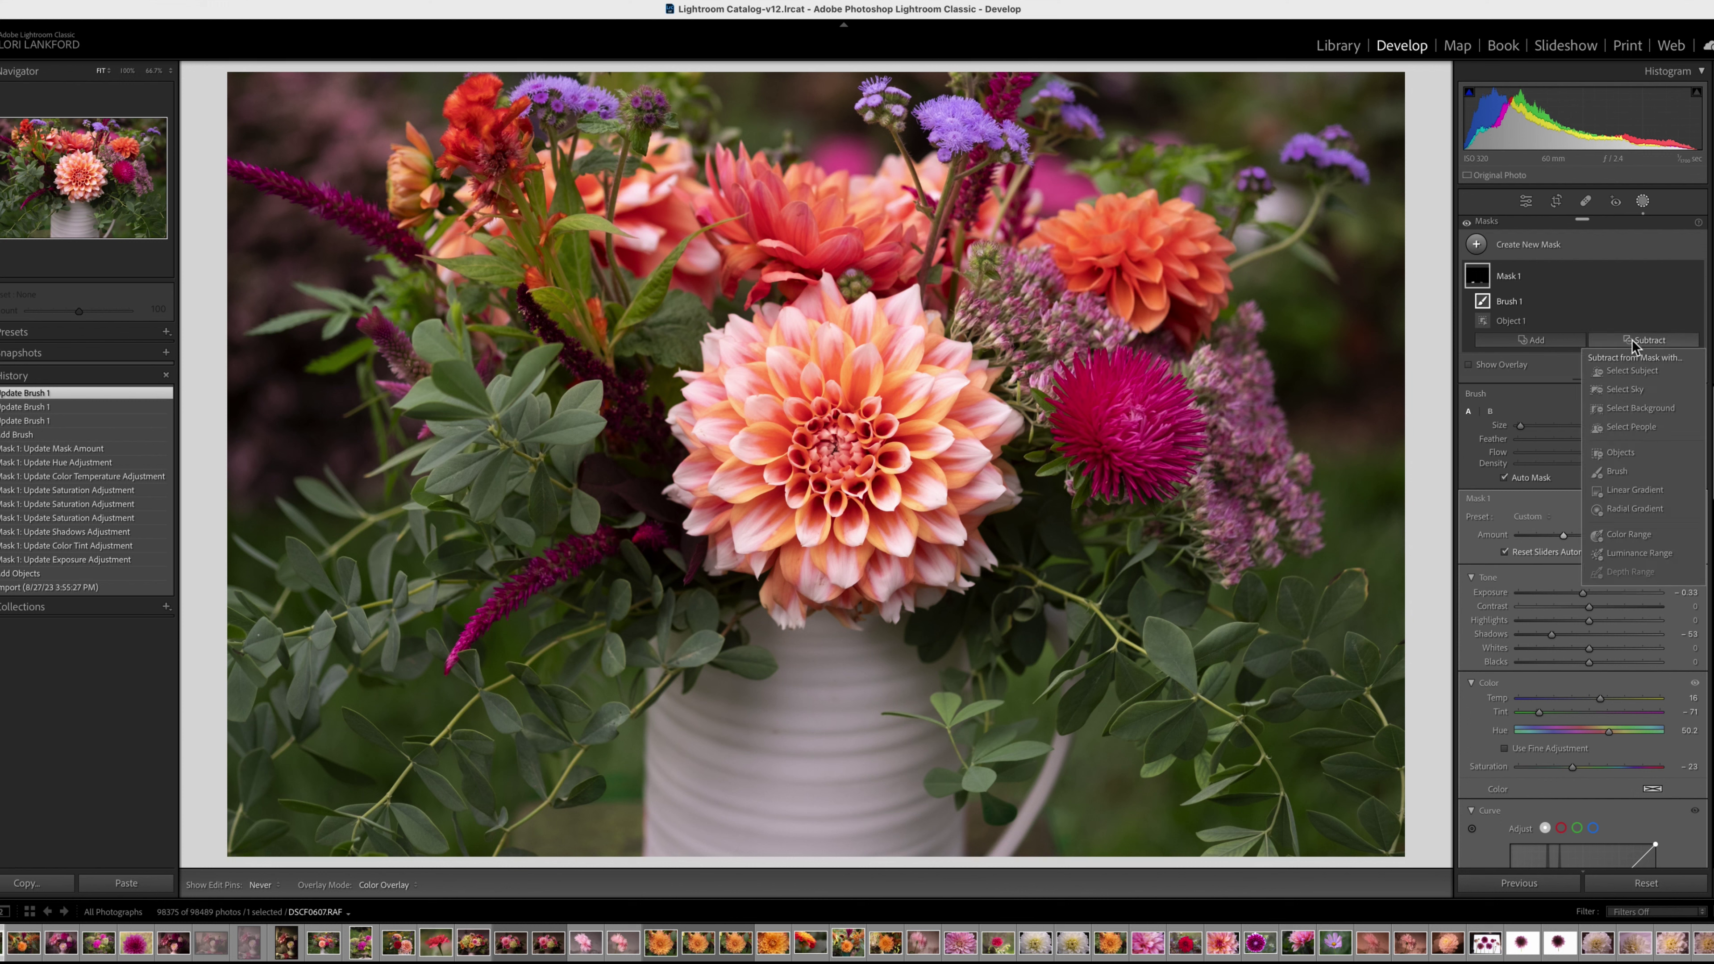
pyautogui.click(1624, 477)
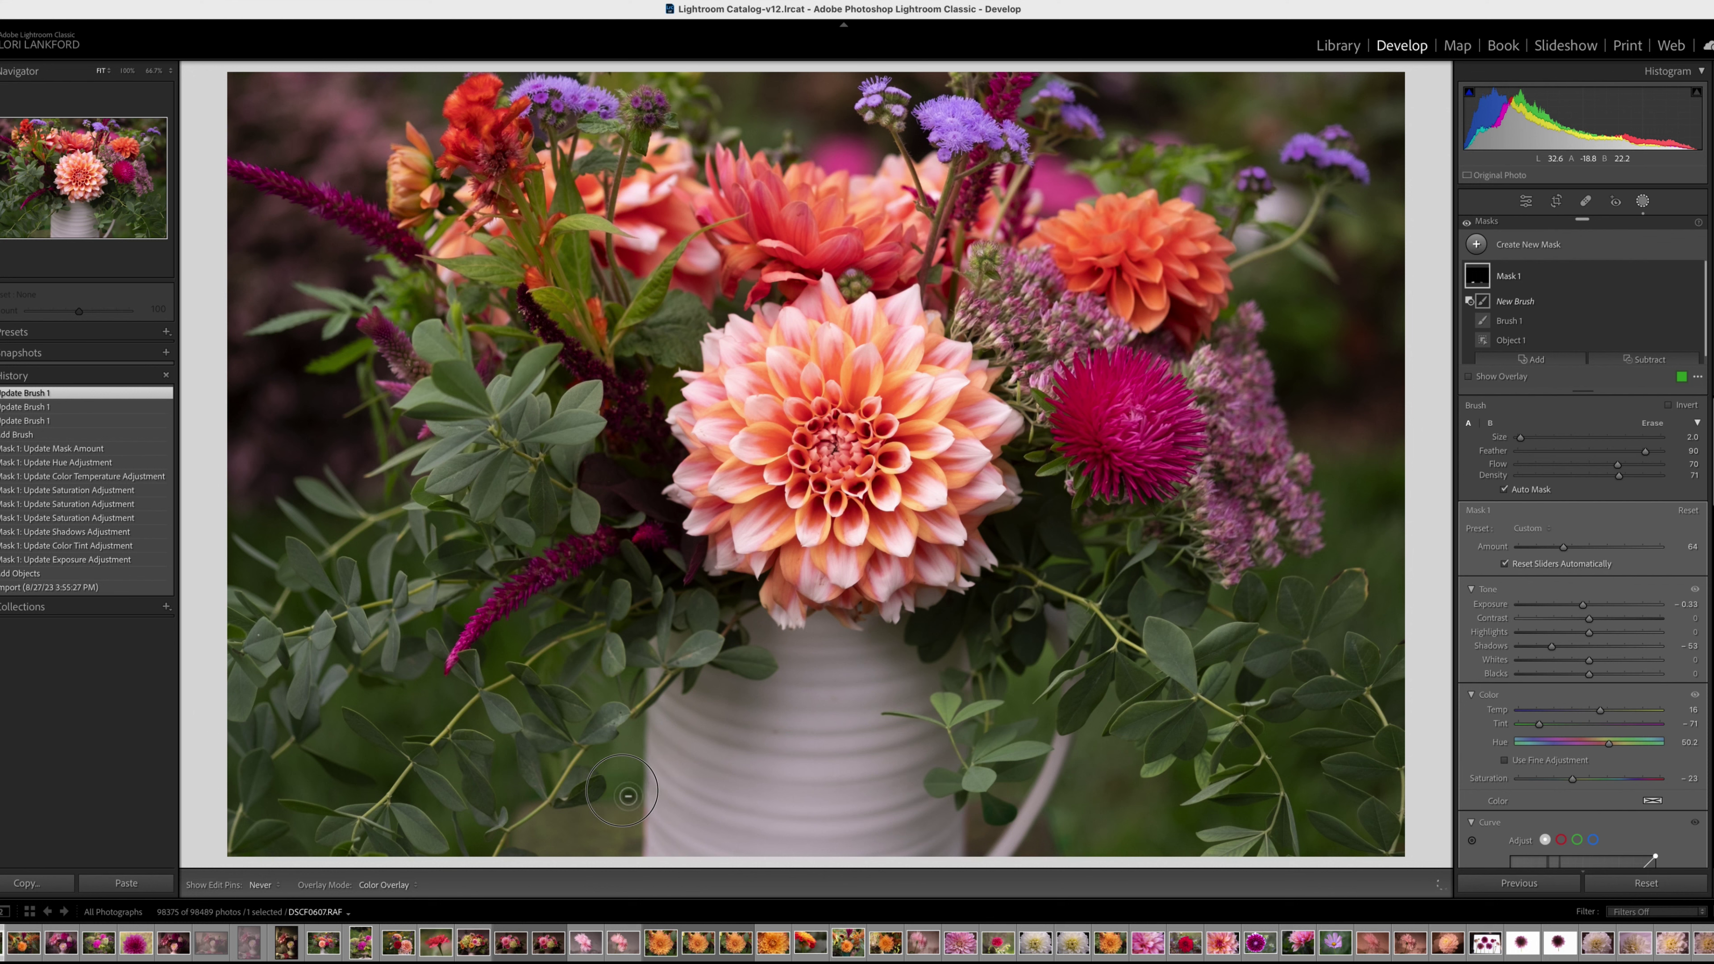
pyautogui.moveTo(598, 799)
pyautogui.mouseDown()
pyautogui.moveTo(636, 800)
pyautogui.moveTo(506, 812)
pyautogui.moveTo(619, 776)
pyautogui.mouseUp()
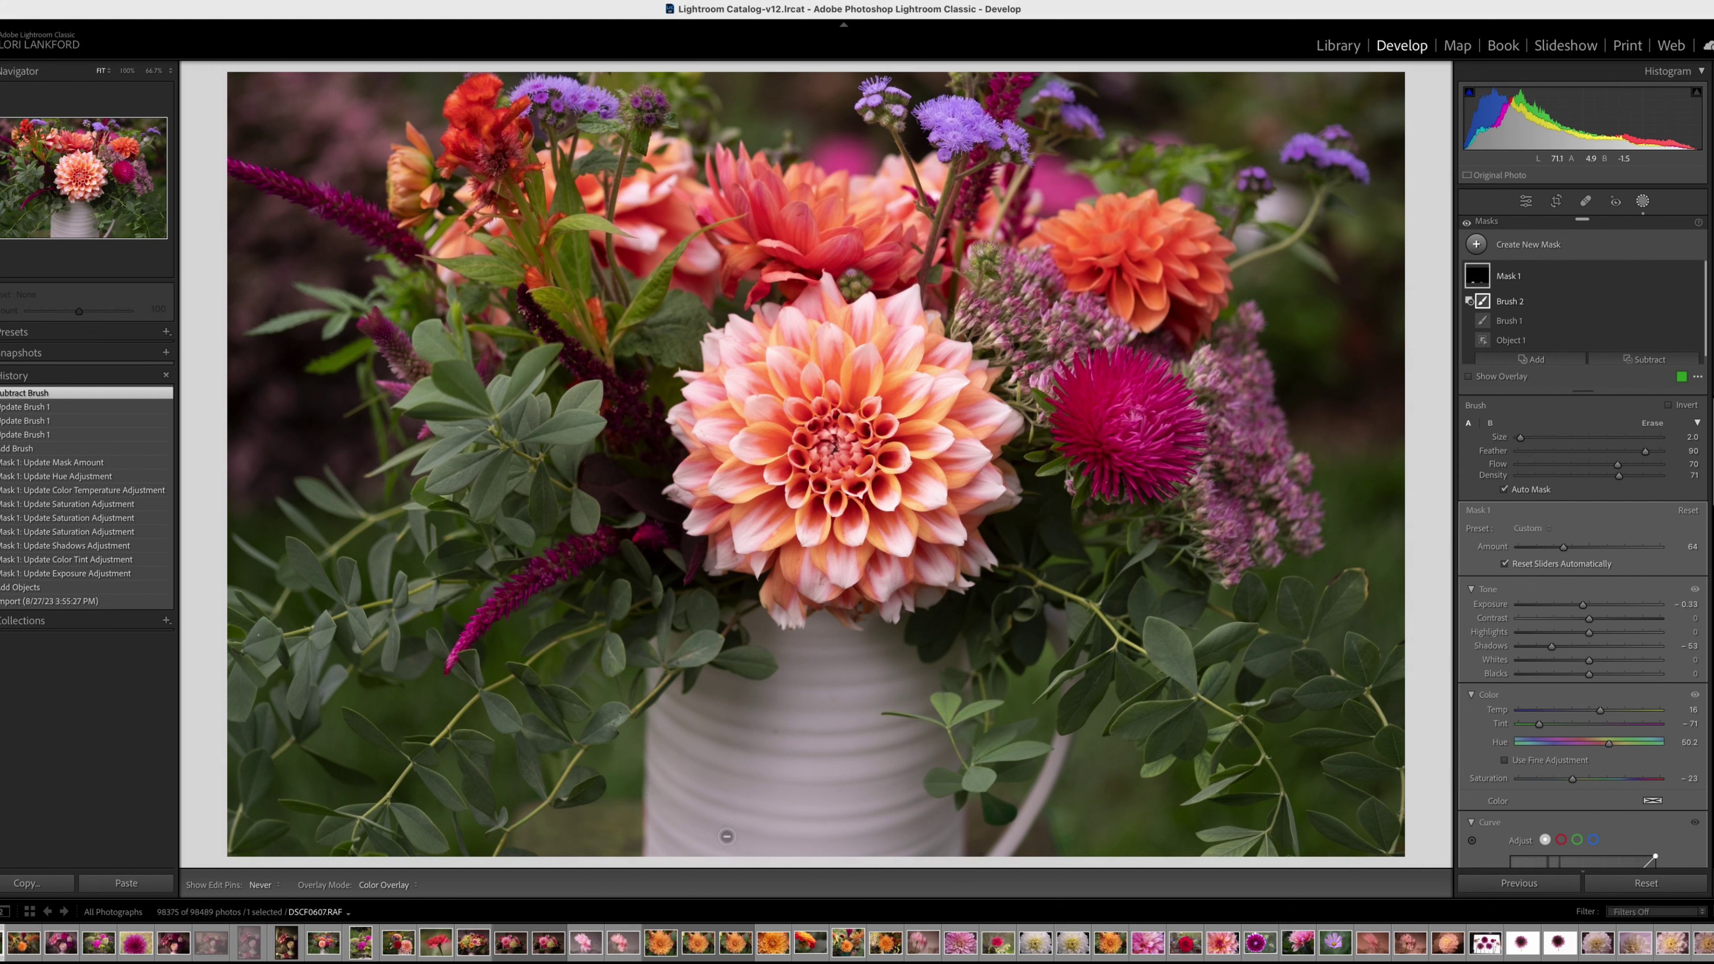
pyautogui.moveTo(633, 768); pyautogui.dragTo(1224, 654)
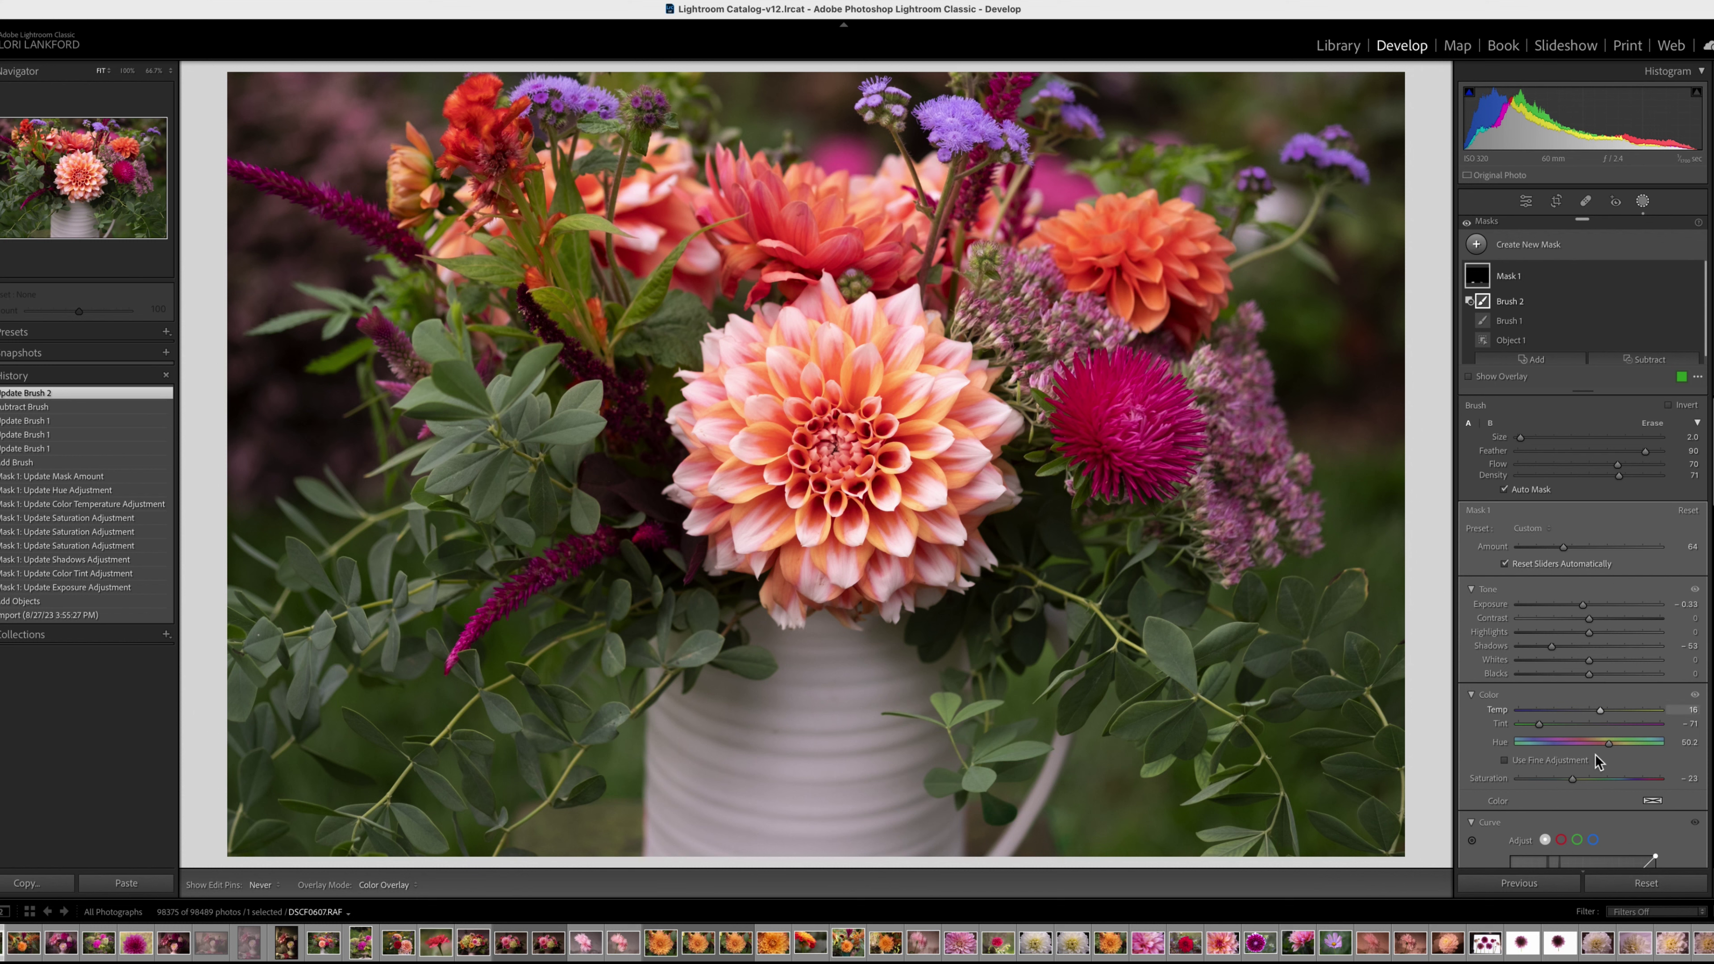
# Step: Darken the photo's edges with a post-crop vignette amount of -41
pyautogui.click(1525, 200)
pyautogui.scroll(-3, 1587, 638)
pyautogui.scroll(-4, 1588, 638)
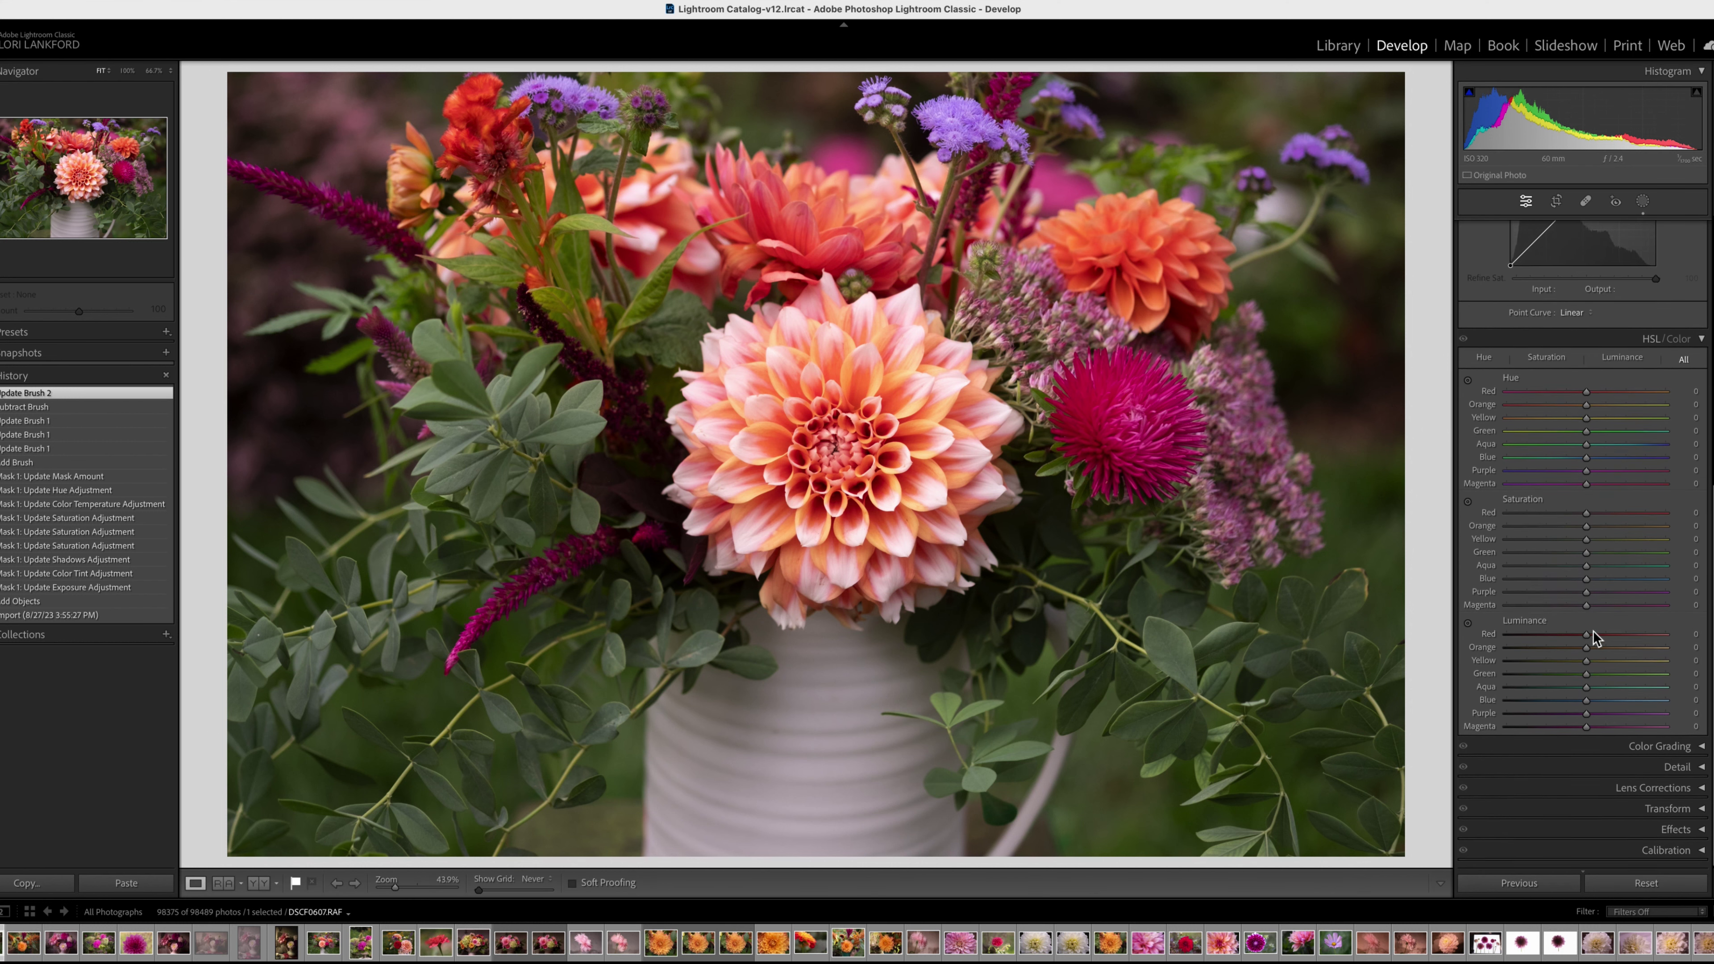
pyautogui.click(1698, 832)
pyautogui.scroll(-3, 1644, 809)
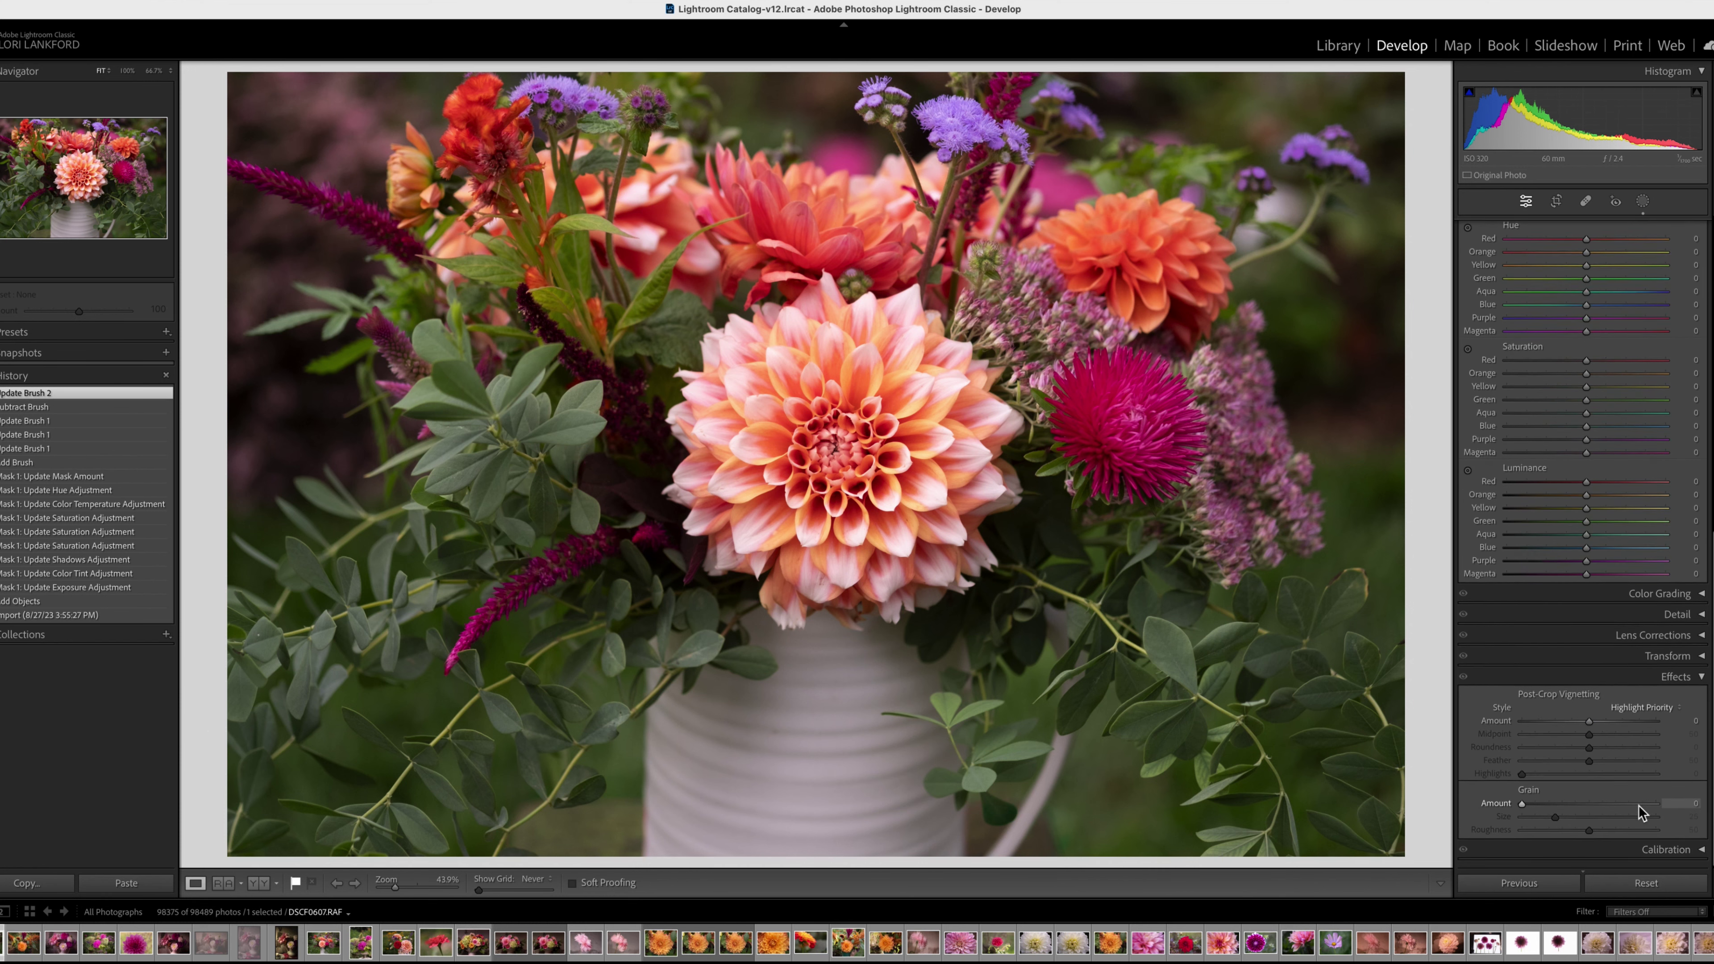
pyautogui.click(1590, 724)
pyautogui.moveTo(1591, 726); pyautogui.dragTo(1562, 721)
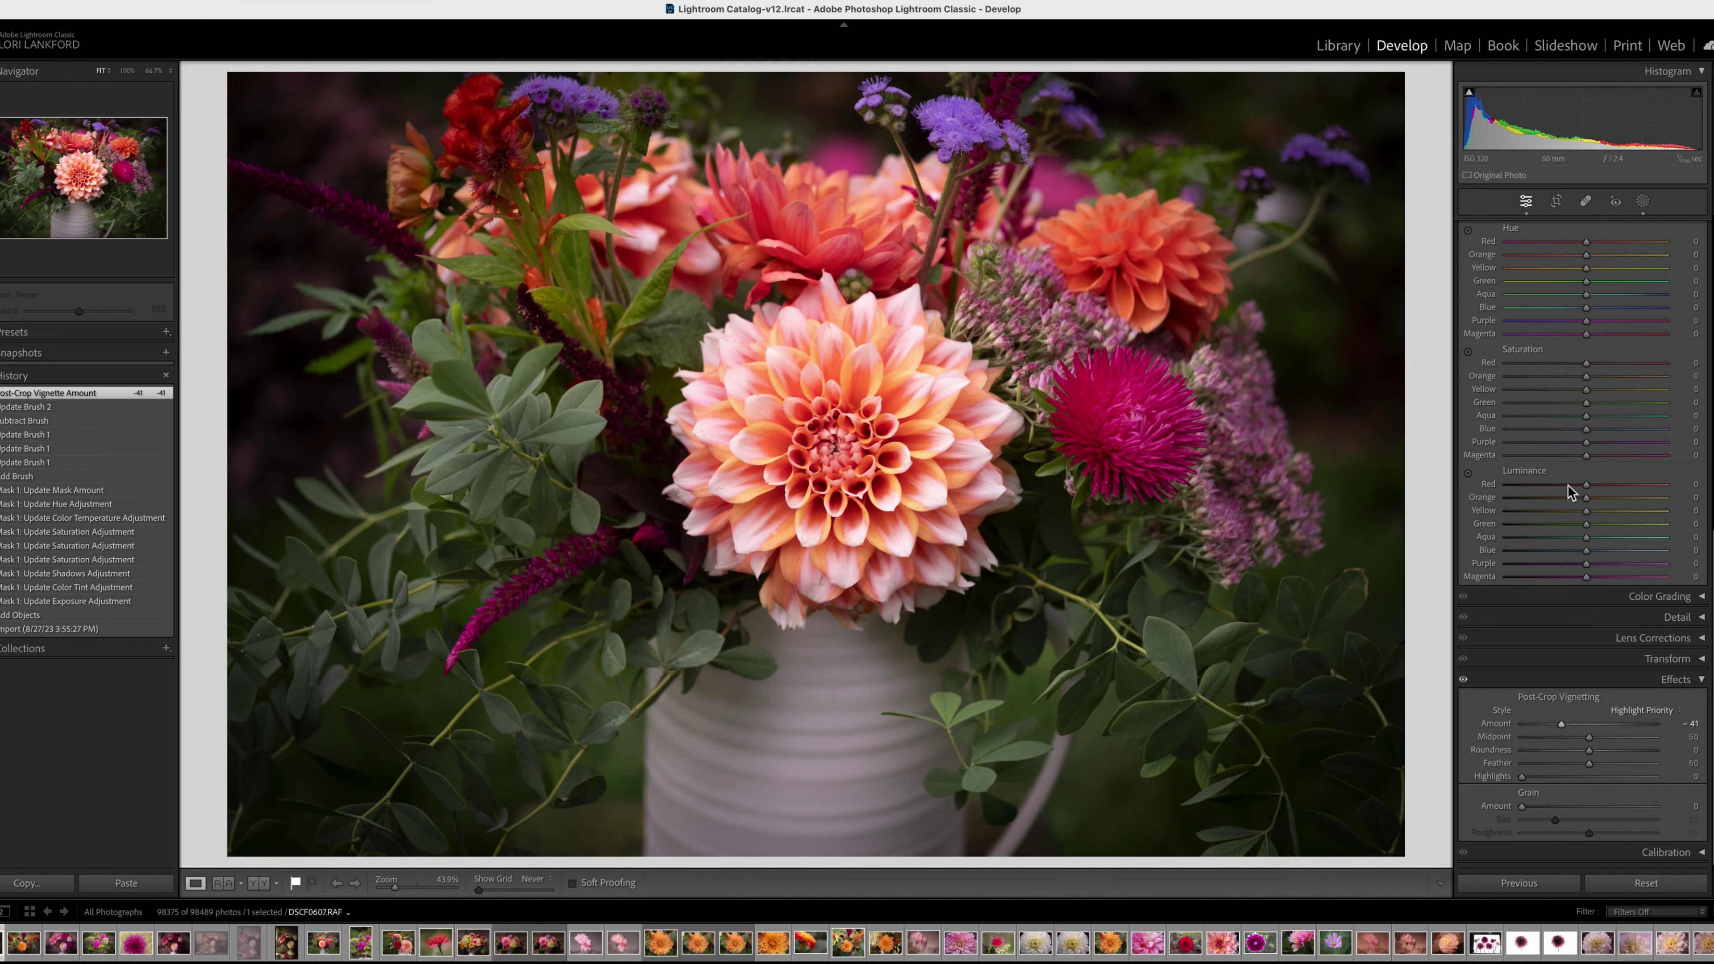
pyautogui.scroll(5, 1592, 479)
pyautogui.scroll(12, 1592, 479)
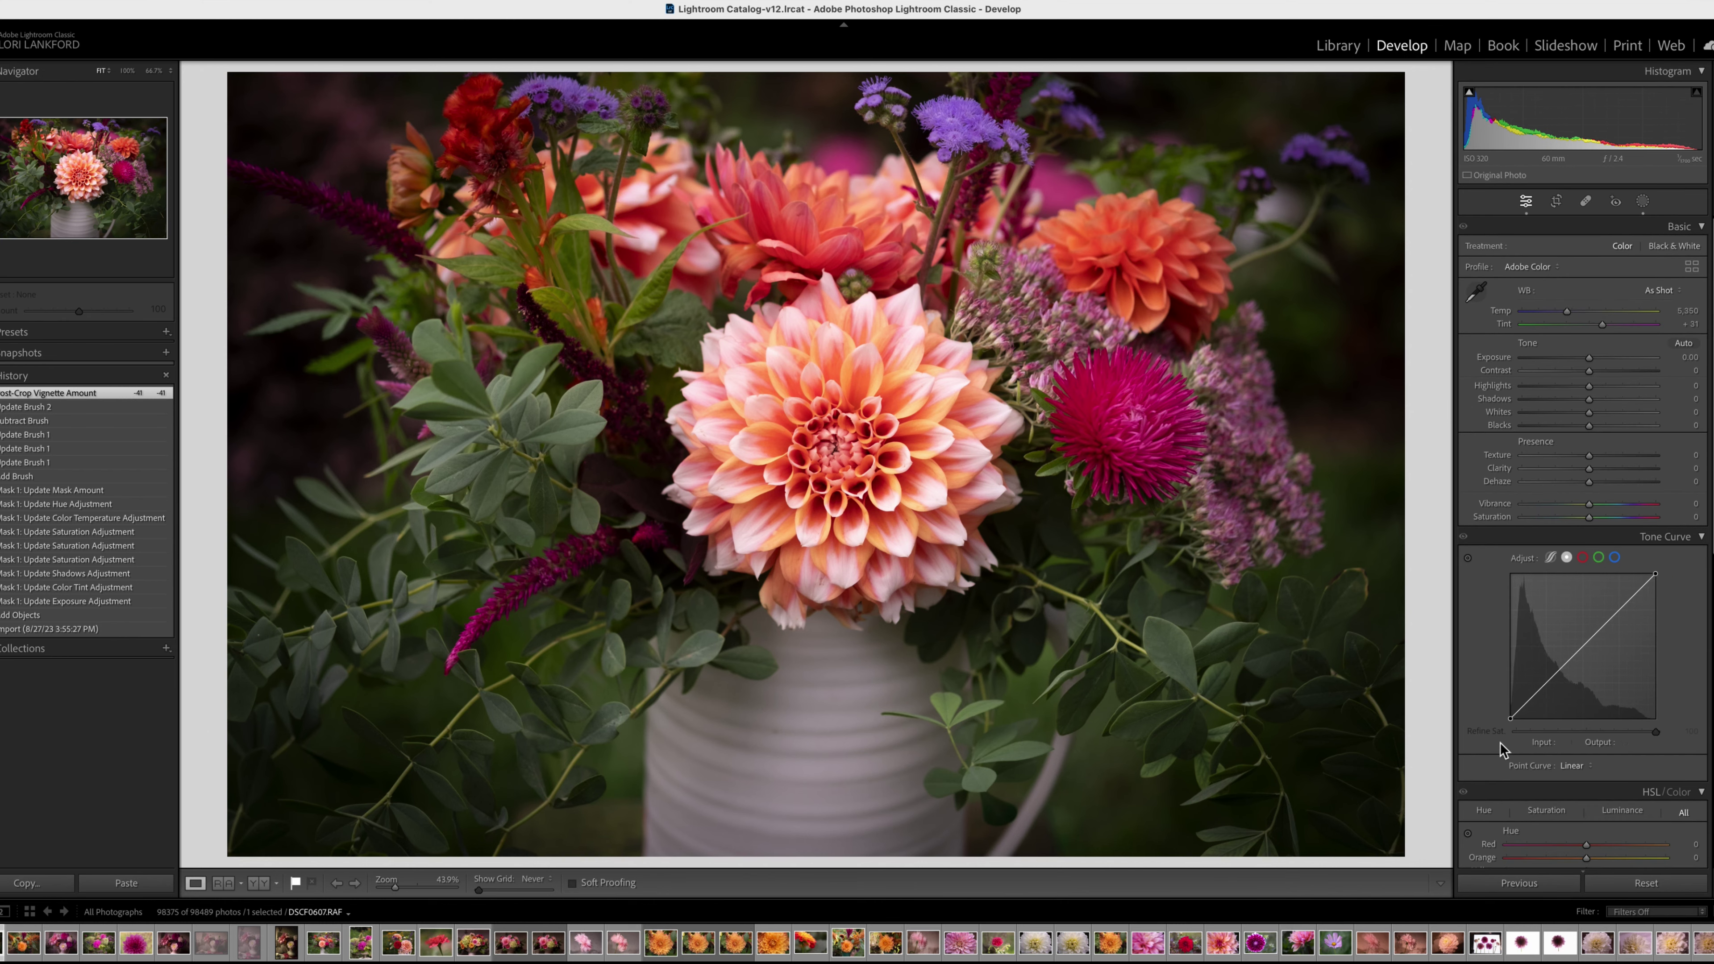
pyautogui.scroll(-1, 1512, 720)
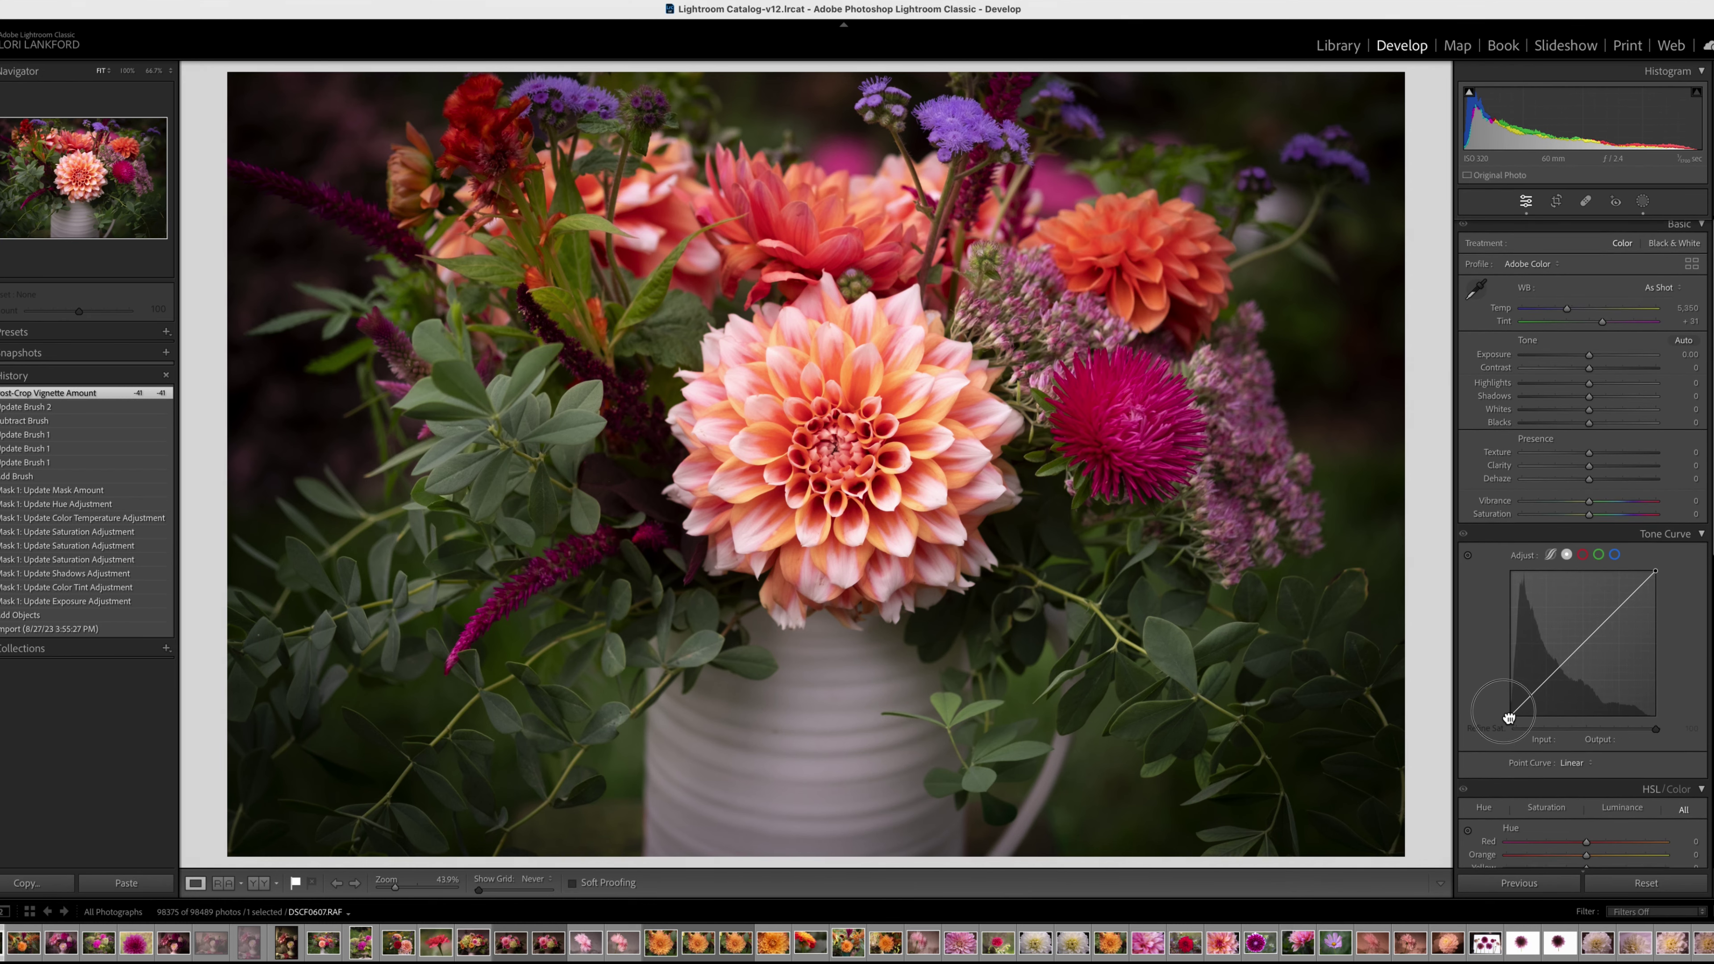
pyautogui.moveTo(1512, 713); pyautogui.dragTo(1515, 711)
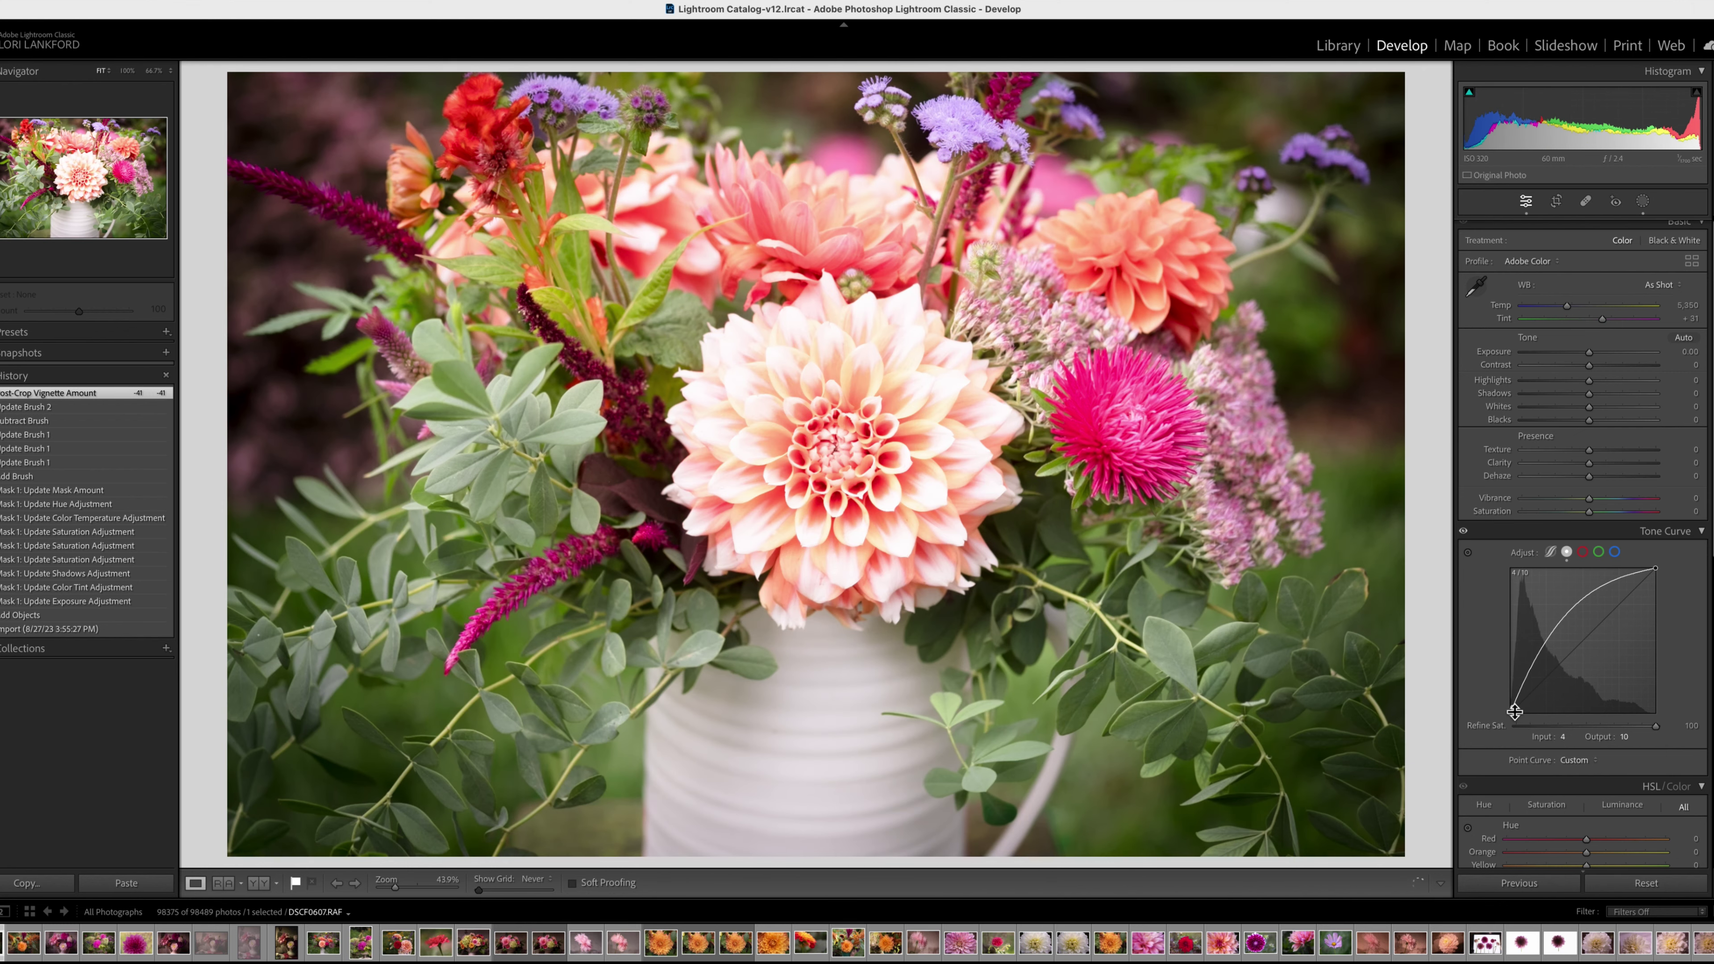
pyautogui.rightClick(1594, 646)
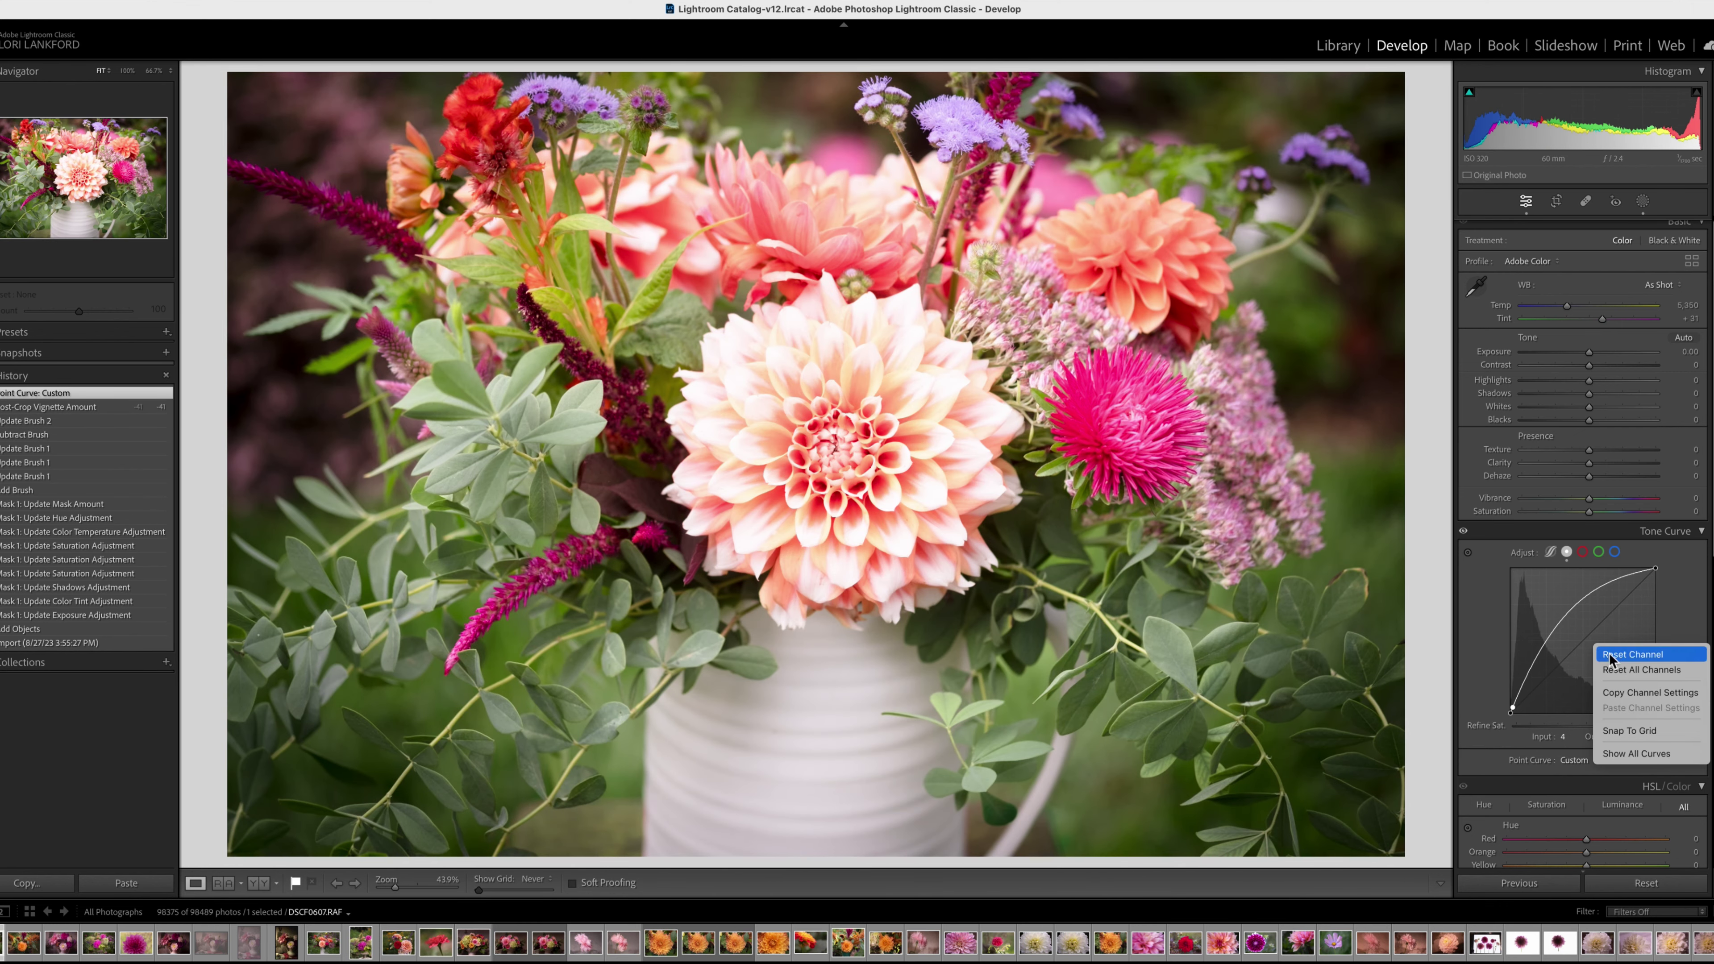
pyautogui.click(1622, 659)
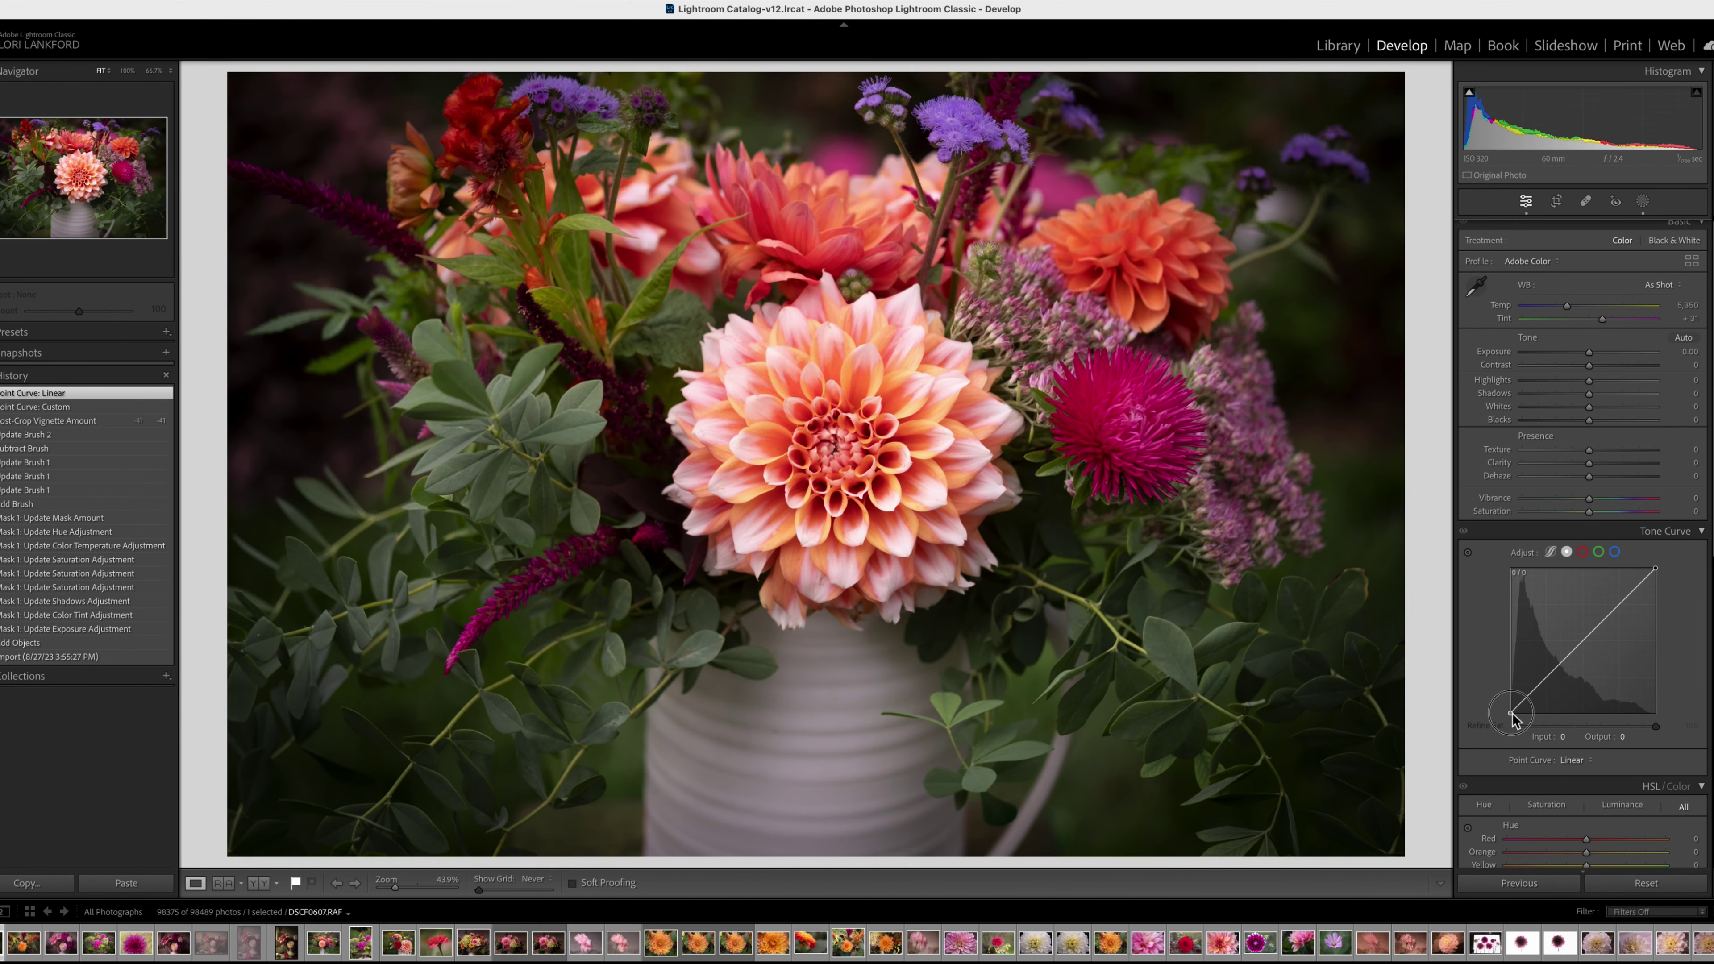
# Step: Fade the photo's tone curve by raising its black point and lowering its white point to output 231
pyautogui.moveTo(1512, 715); pyautogui.dragTo(1559, 674)
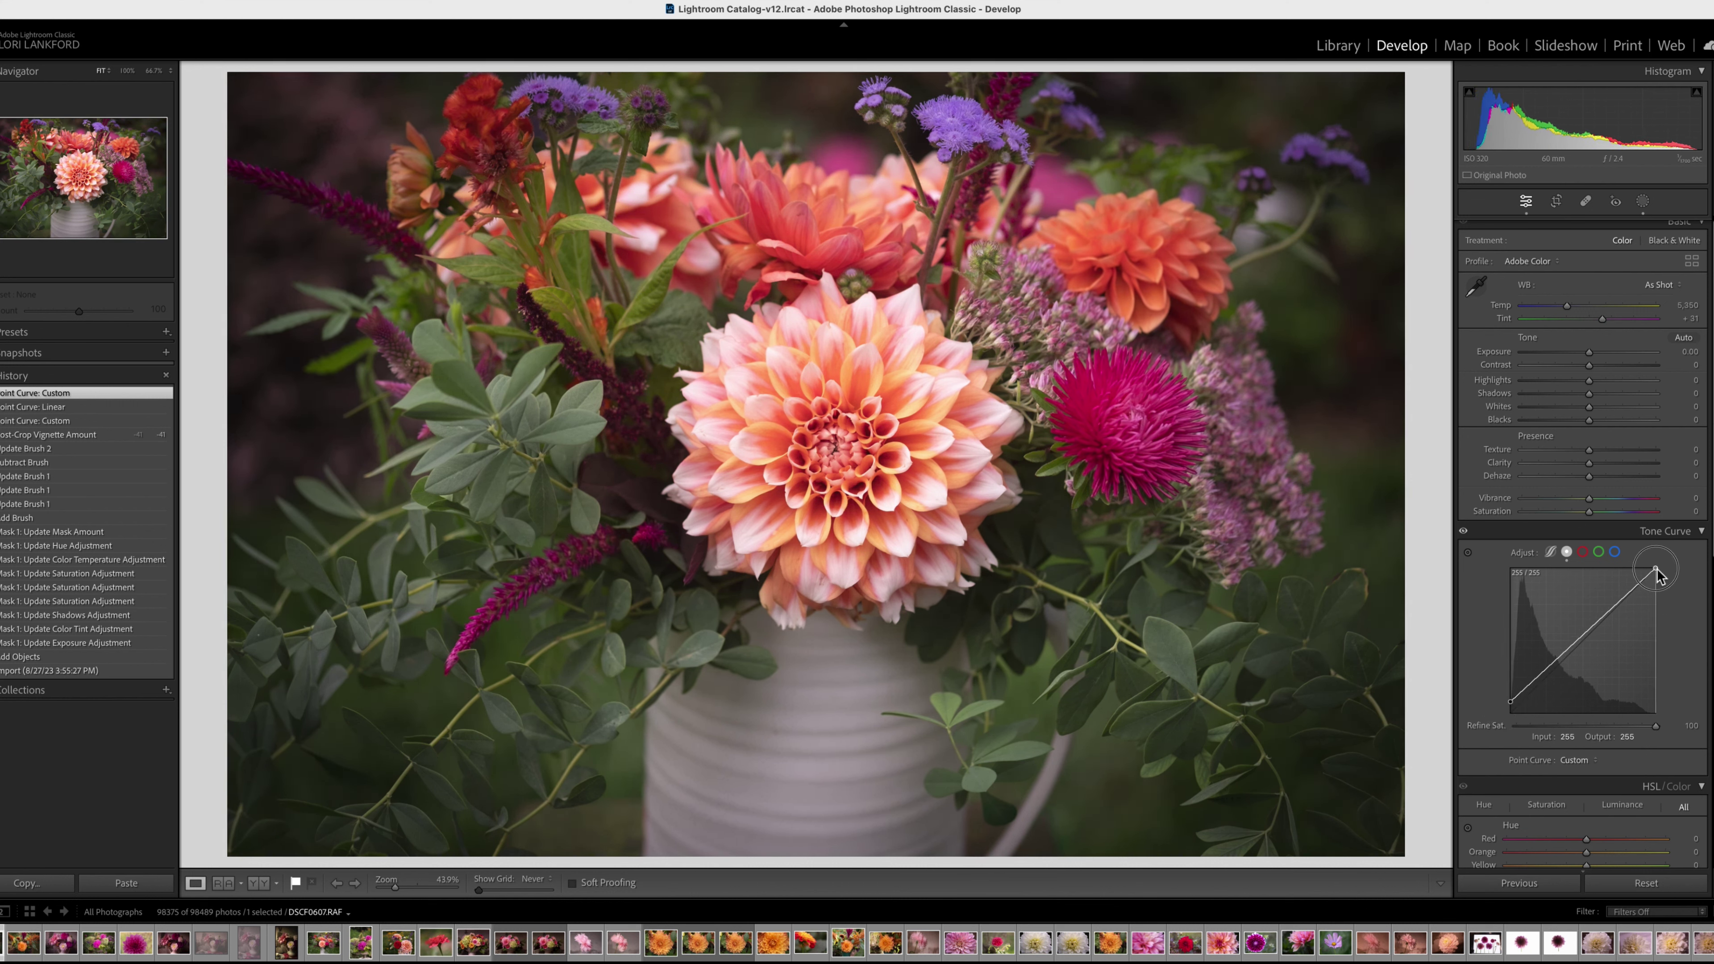
pyautogui.moveTo(1658, 571); pyautogui.dragTo(1661, 585)
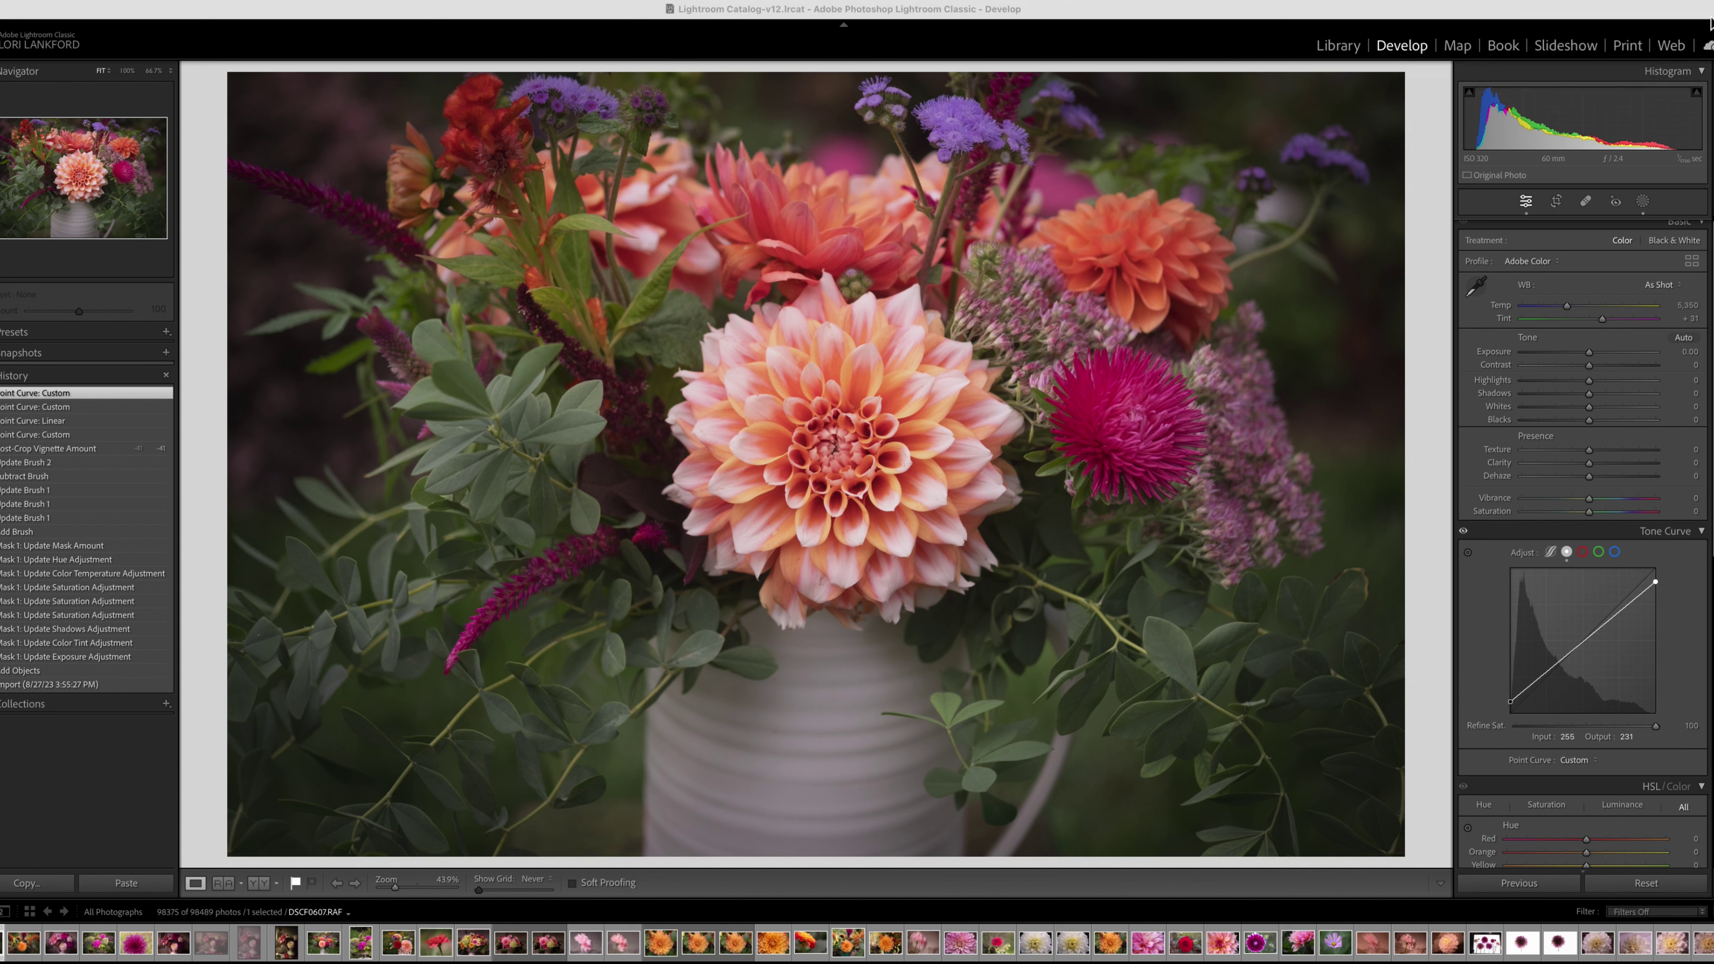
# Step: Create a new object mask around the large peach dahlia in the centre of the bouquet
pyautogui.click(1644, 202)
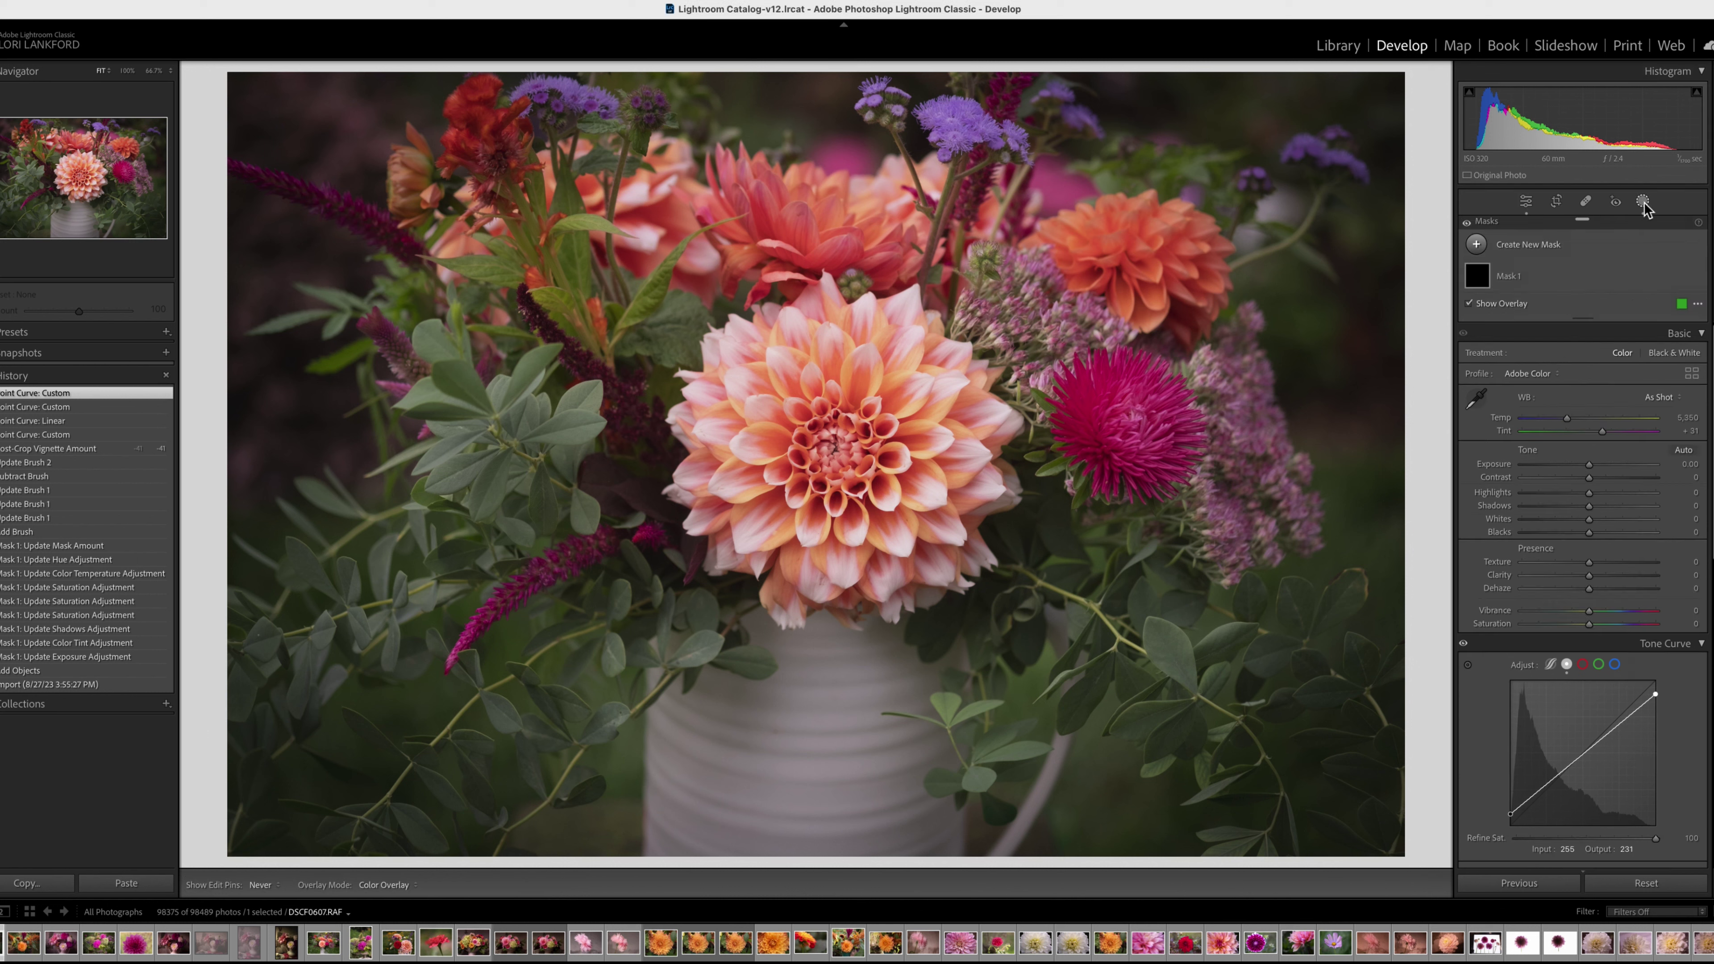
pyautogui.click(1477, 245)
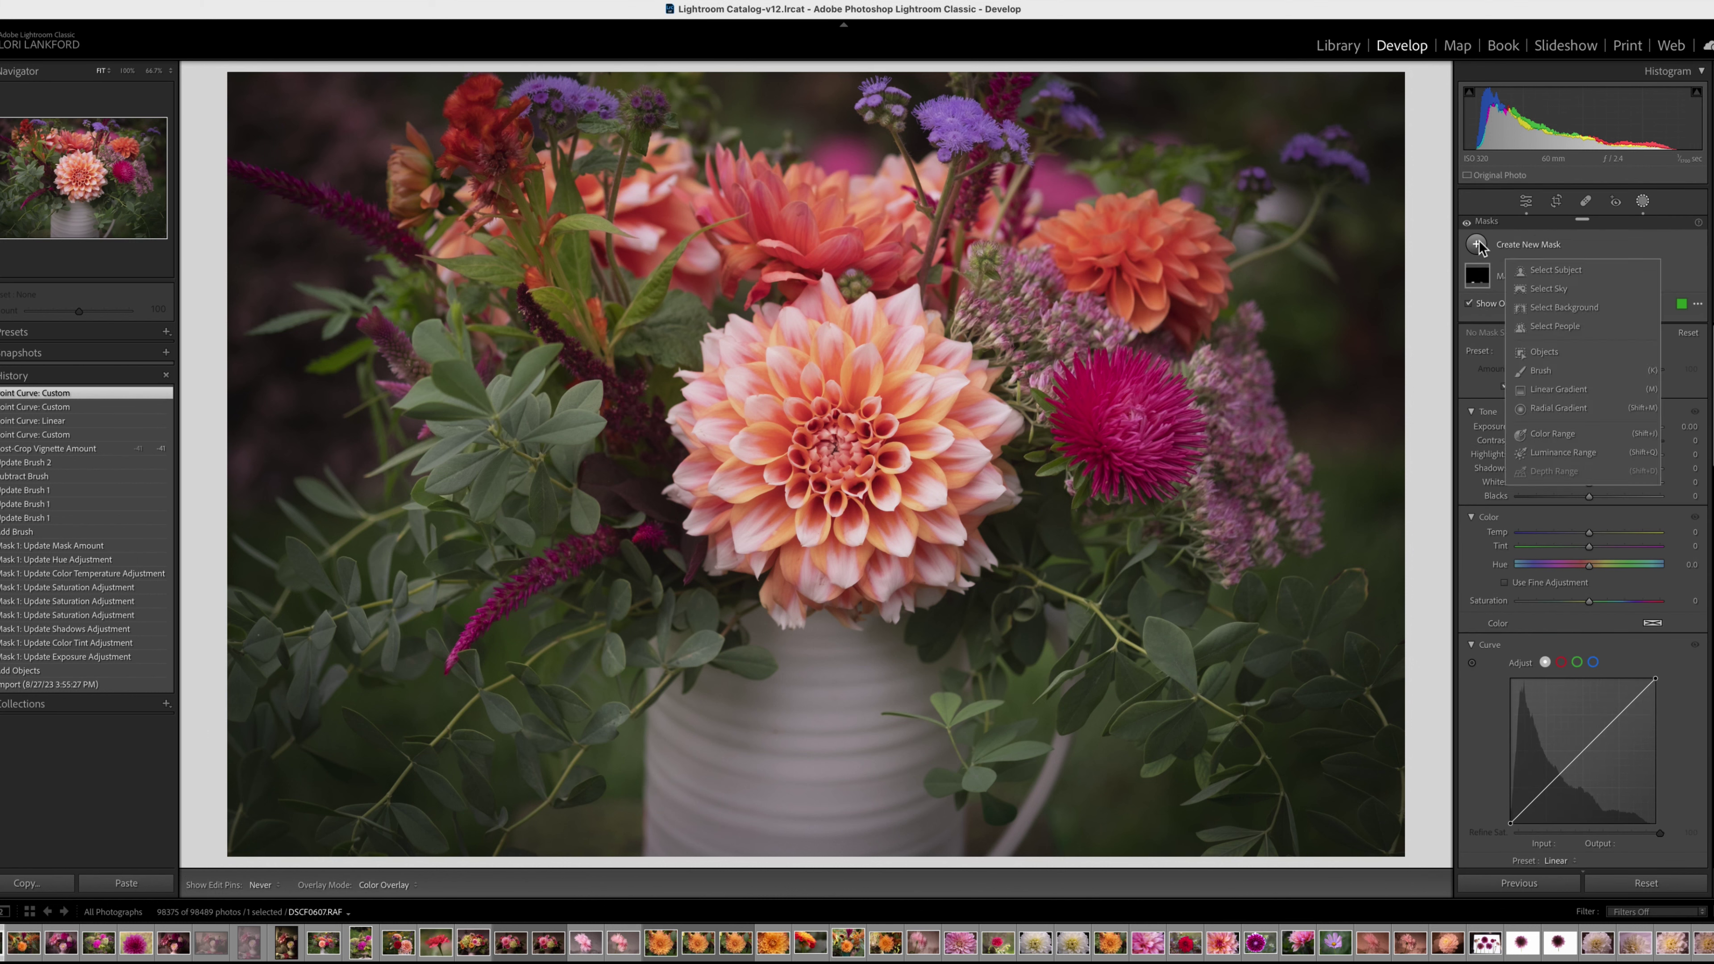
pyautogui.click(1544, 352)
pyautogui.moveTo(651, 292); pyautogui.dragTo(1043, 625)
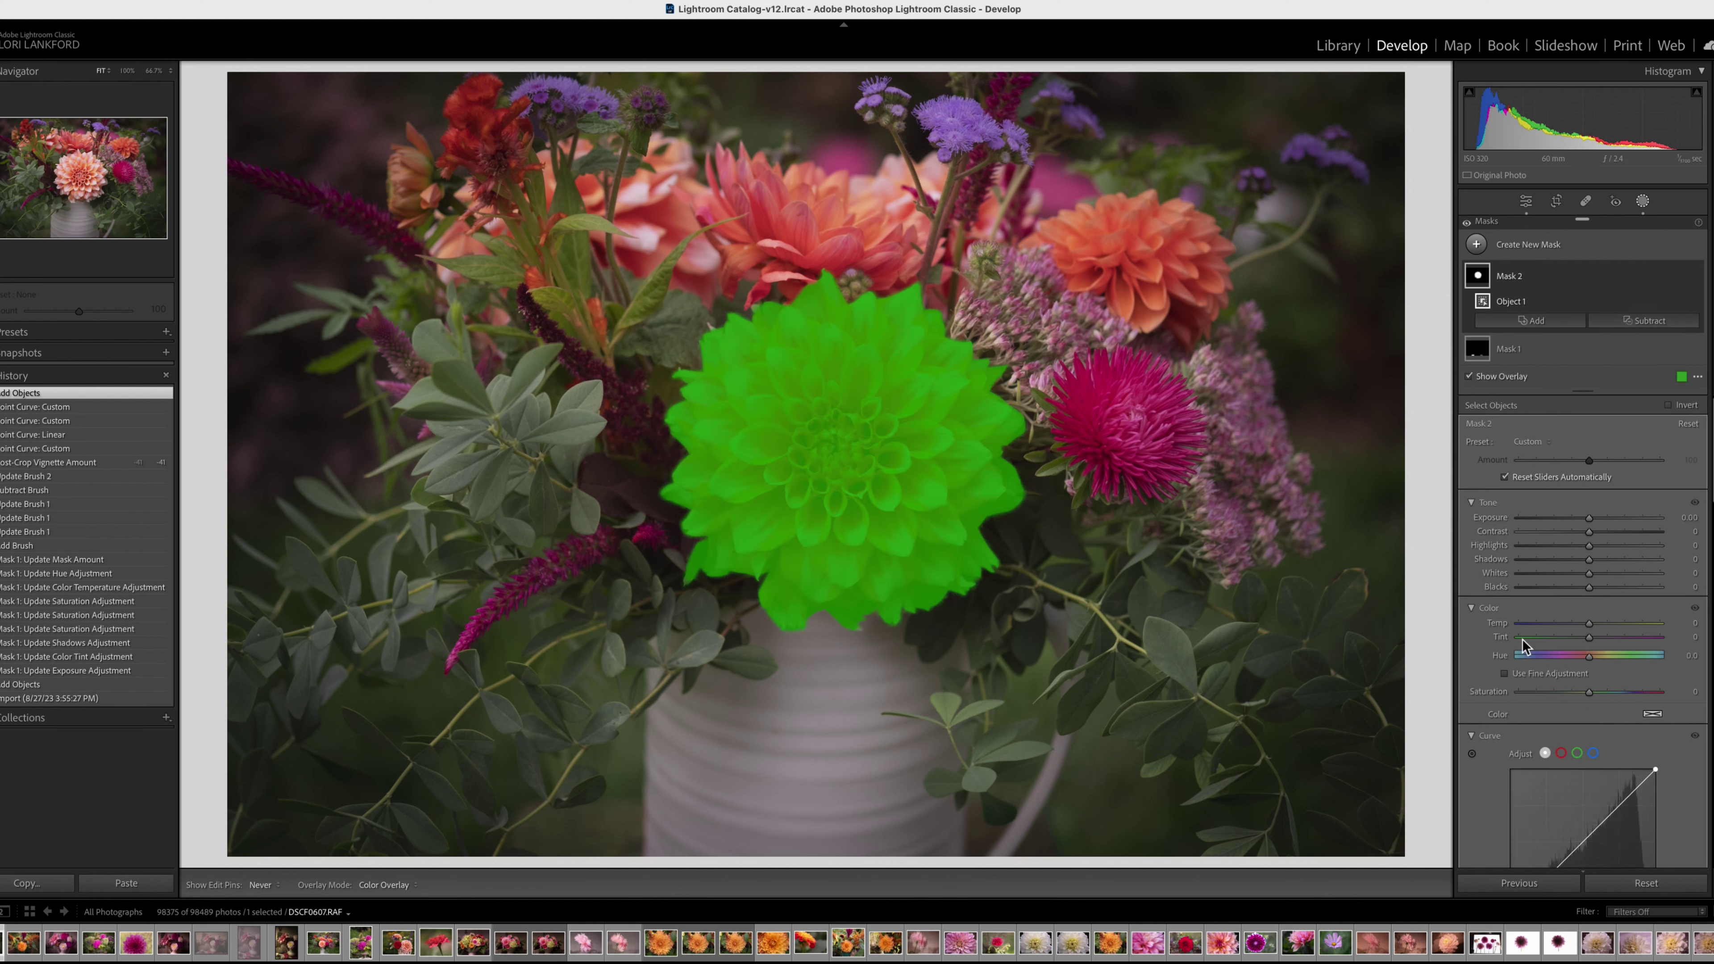
# Step: Set the dahlia mask's saturation to 38 and its hue to -2.4
pyautogui.click(1608, 693)
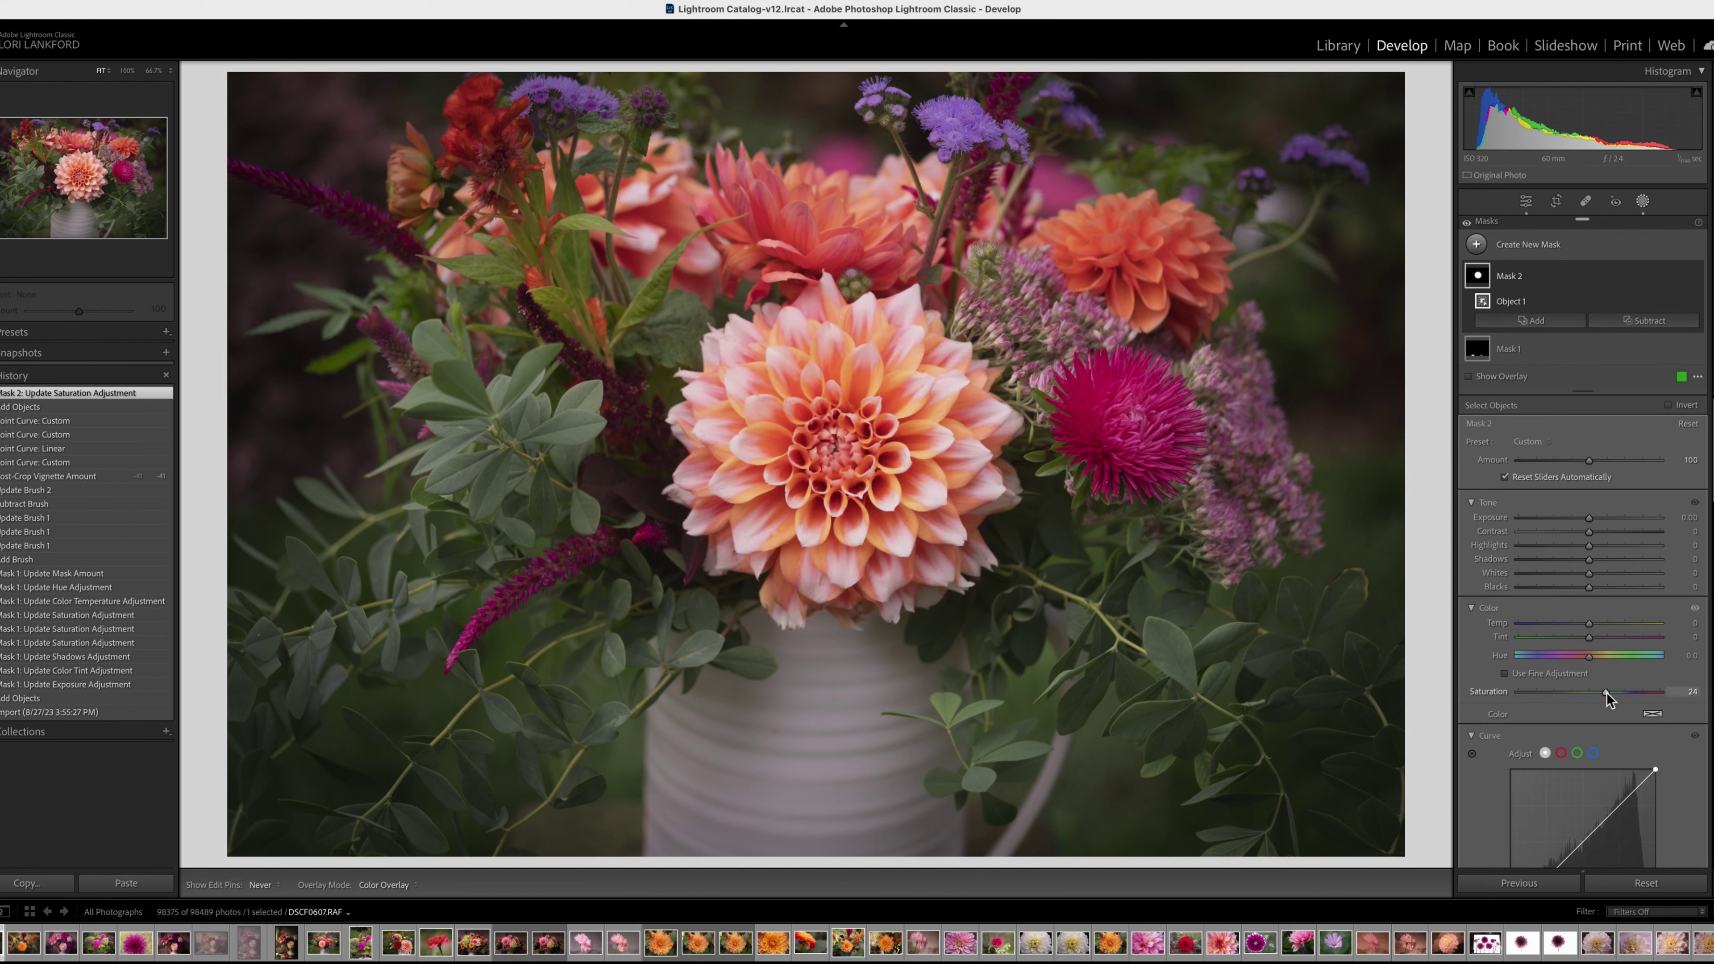
pyautogui.moveTo(1612, 694); pyautogui.dragTo(1618, 694)
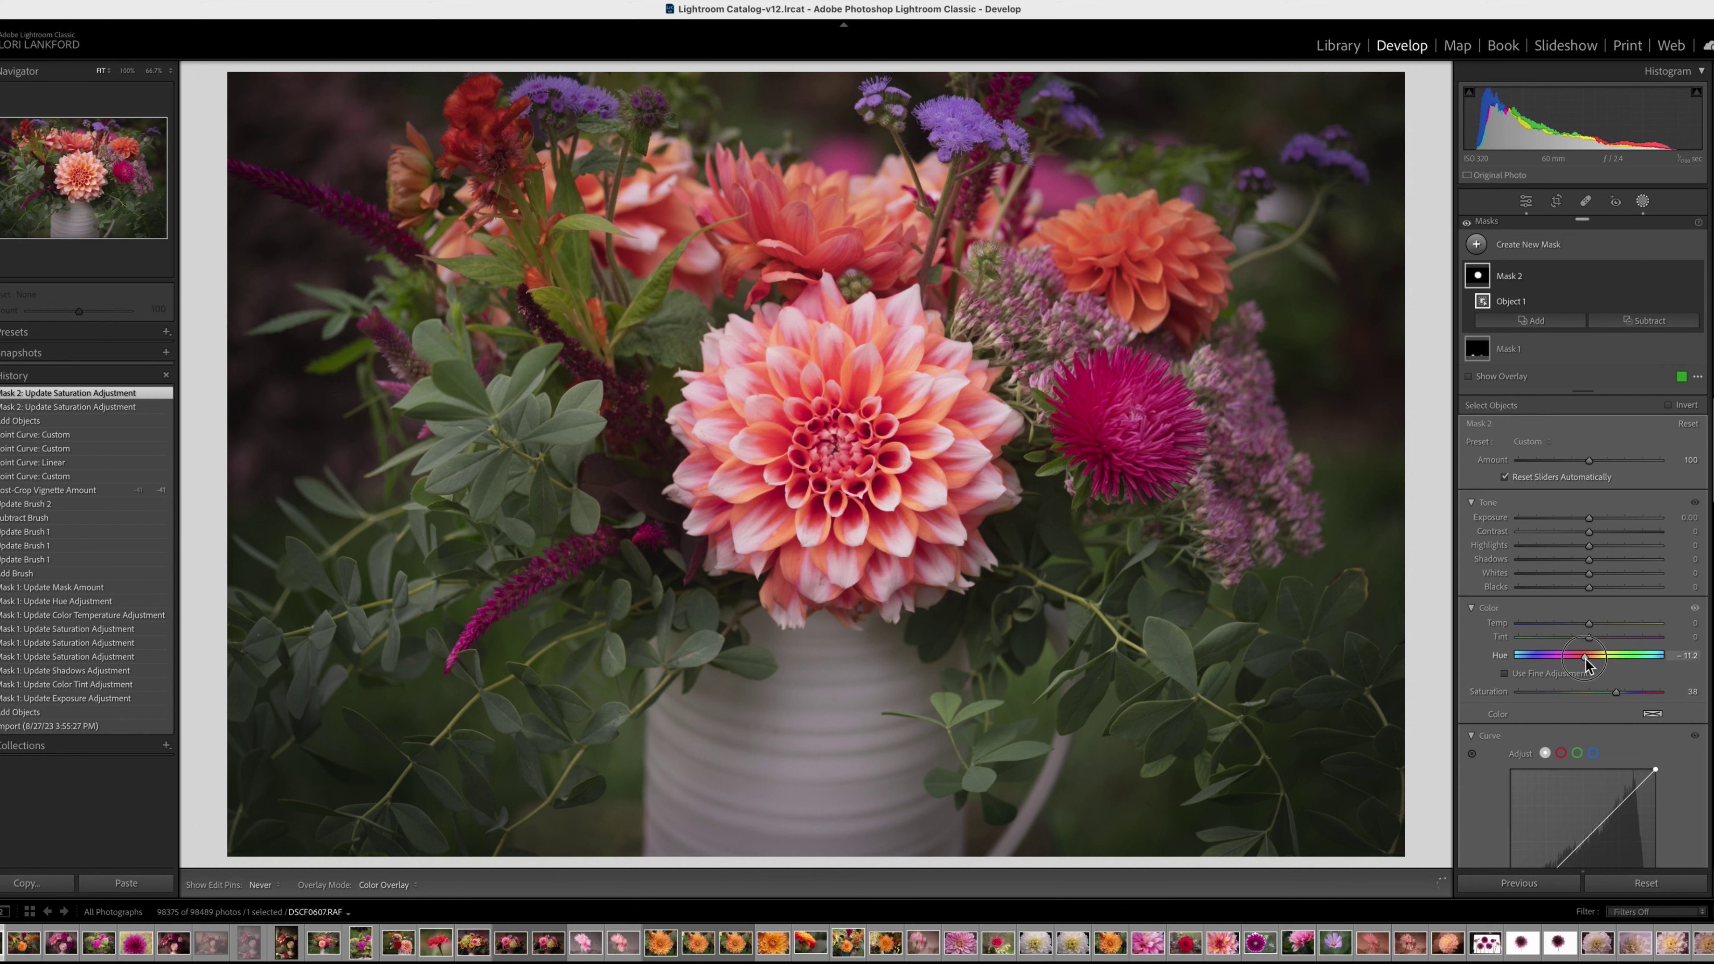
pyautogui.moveTo(1592, 659); pyautogui.dragTo(1590, 664)
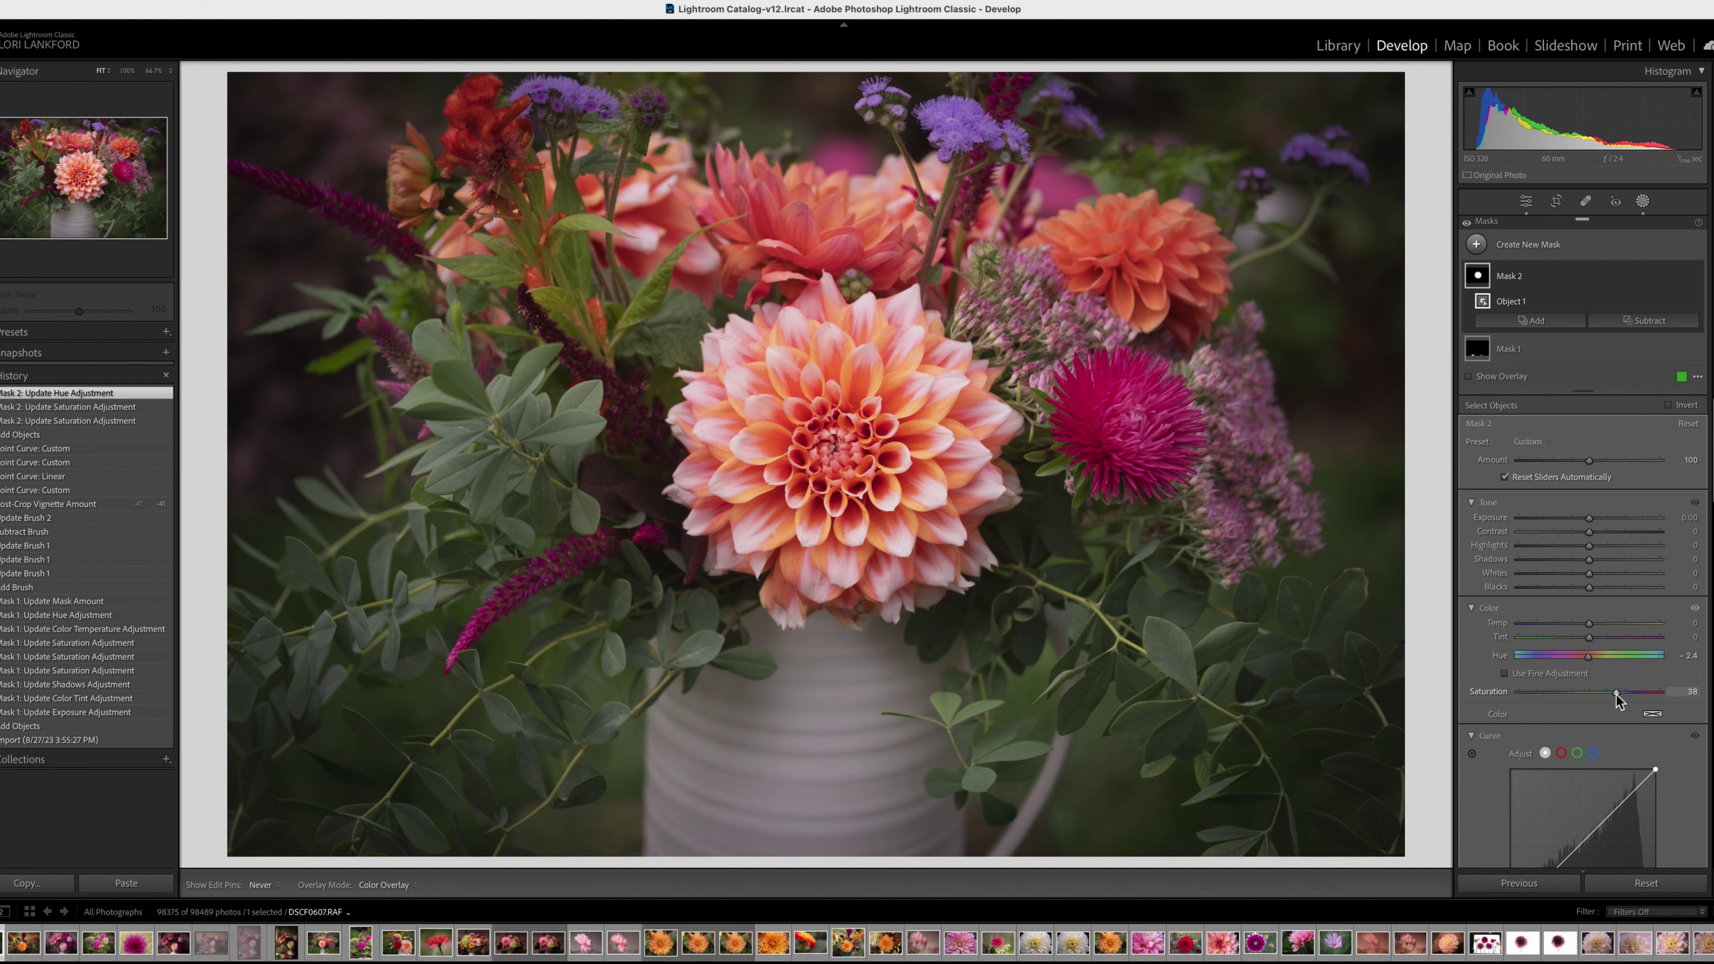
# Step: Raise the whole photo's orange saturation to +25 in the HSL color adjustments
pyautogui.click(1526, 202)
pyautogui.scroll(-5, 1571, 591)
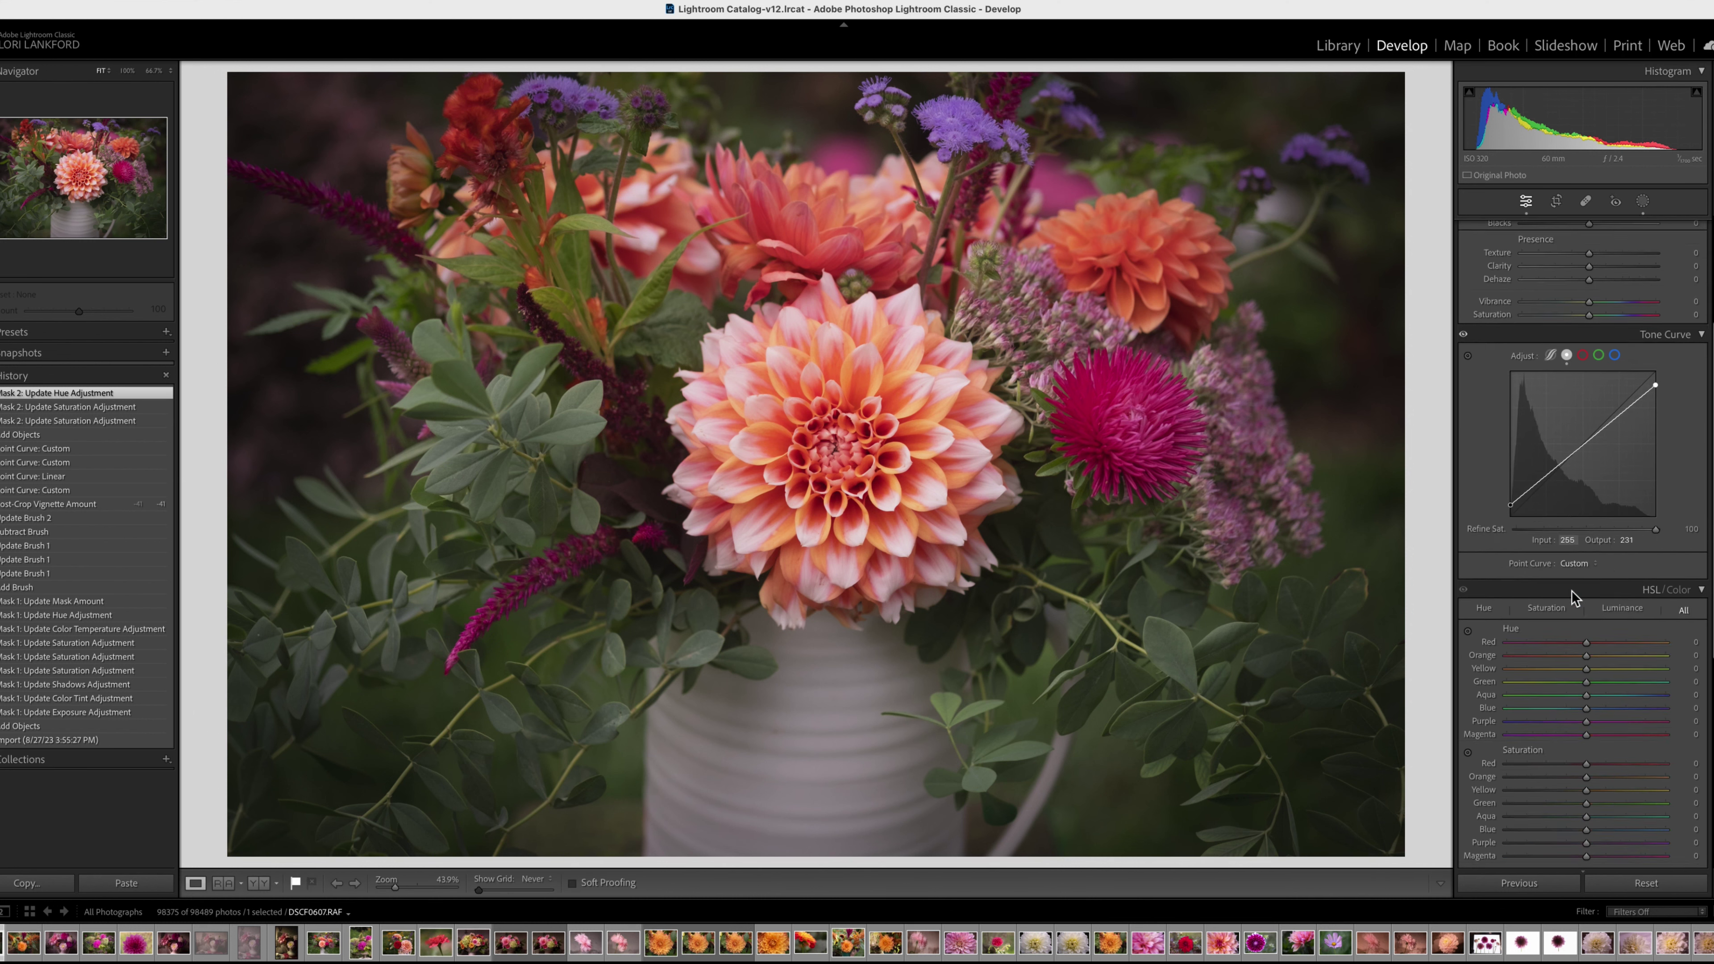
pyautogui.scroll(-2, 1571, 591)
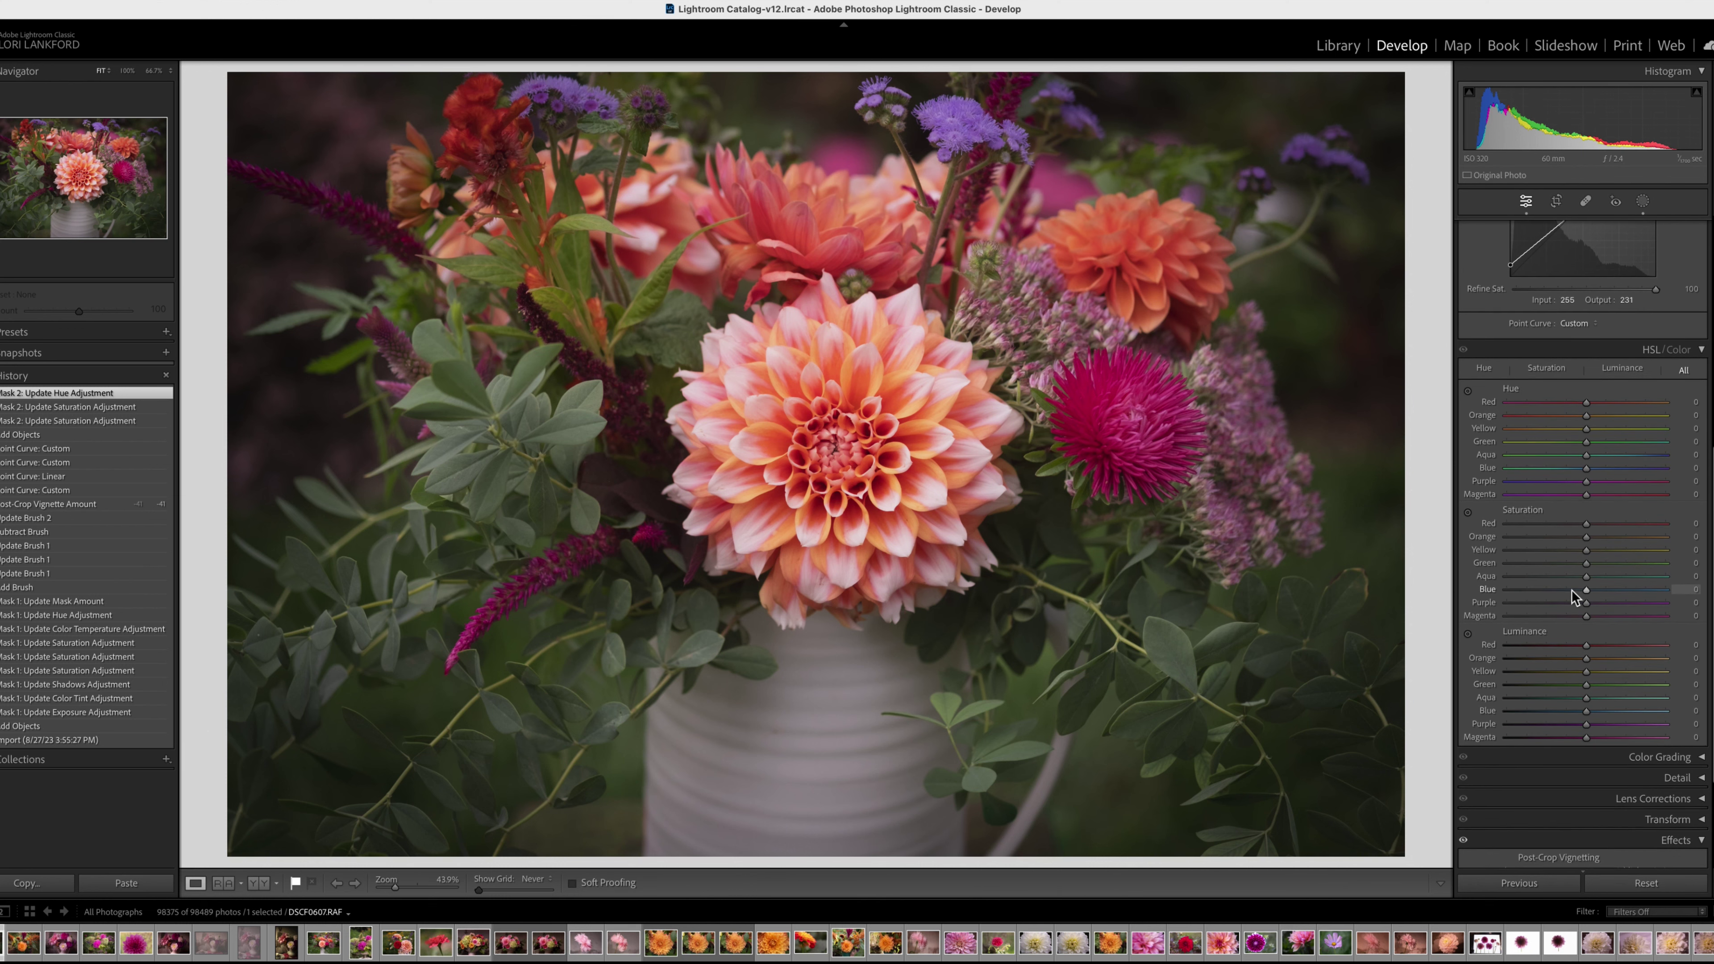
pyautogui.click(1587, 538)
pyautogui.moveTo(1589, 538); pyautogui.dragTo(1598, 540)
pyautogui.moveTo(1607, 537); pyautogui.dragTo(1608, 538)
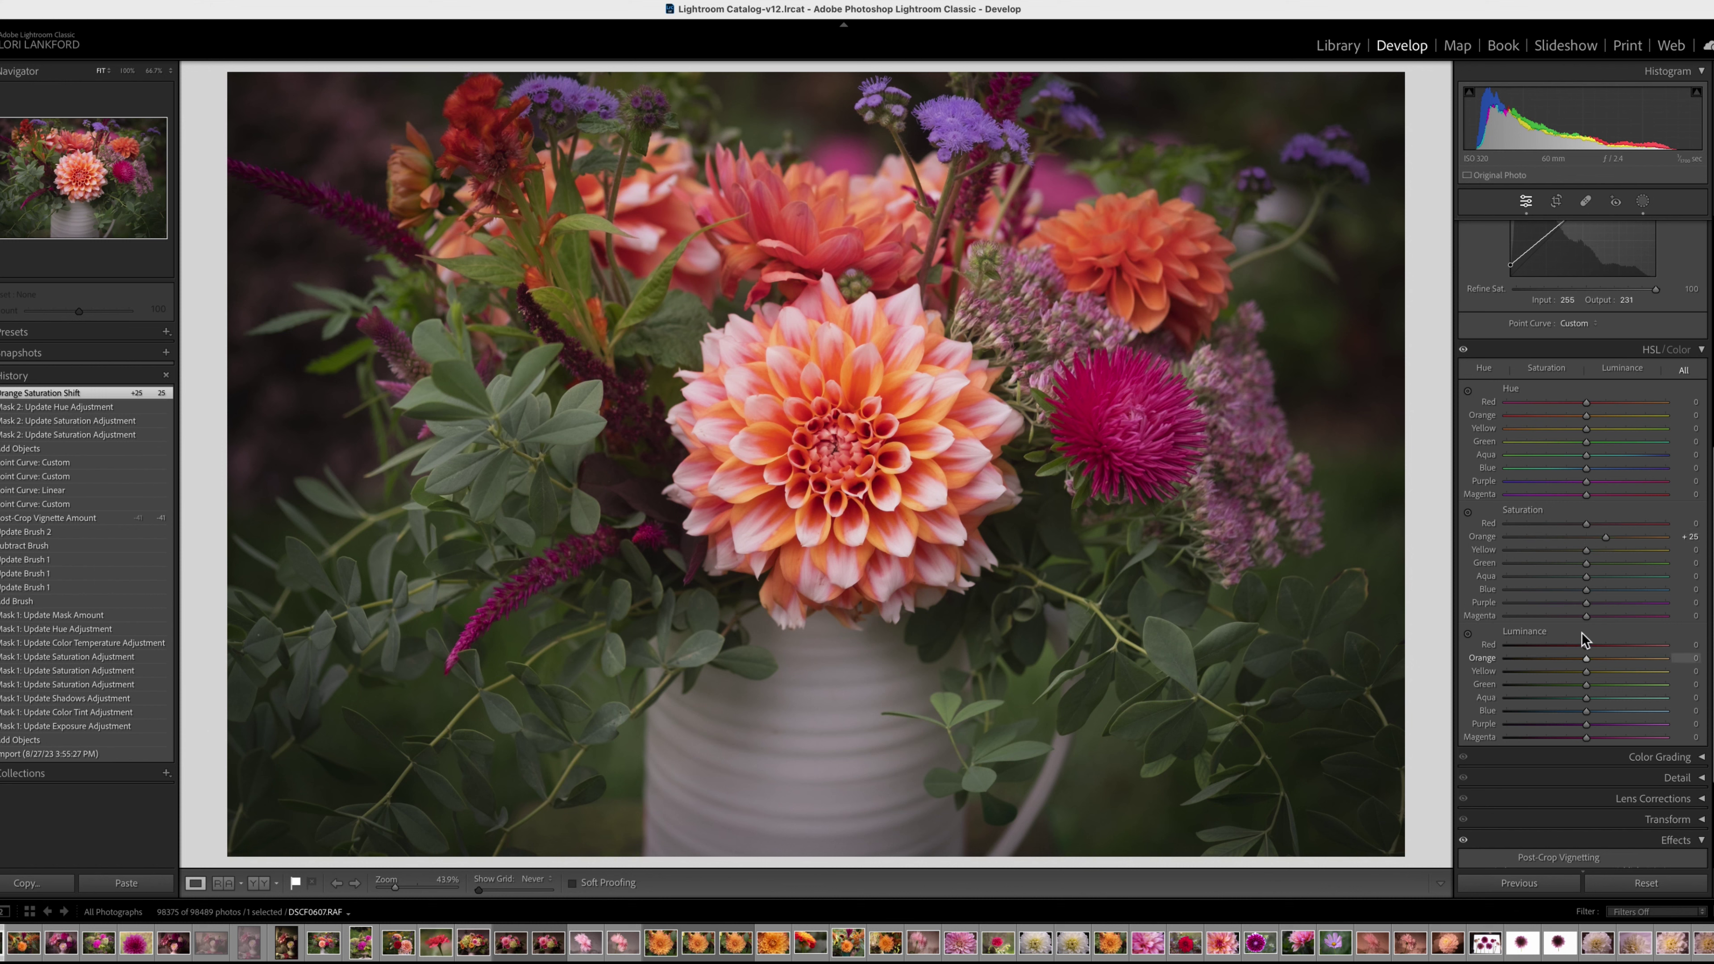
# Step: Set magenta saturation to -14, purple saturation to -36 and purple luminance to -23 for the whole photo
pyautogui.moveTo(1586, 618); pyautogui.dragTo(1583, 619)
pyautogui.moveTo(1576, 615); pyautogui.dragTo(1576, 616)
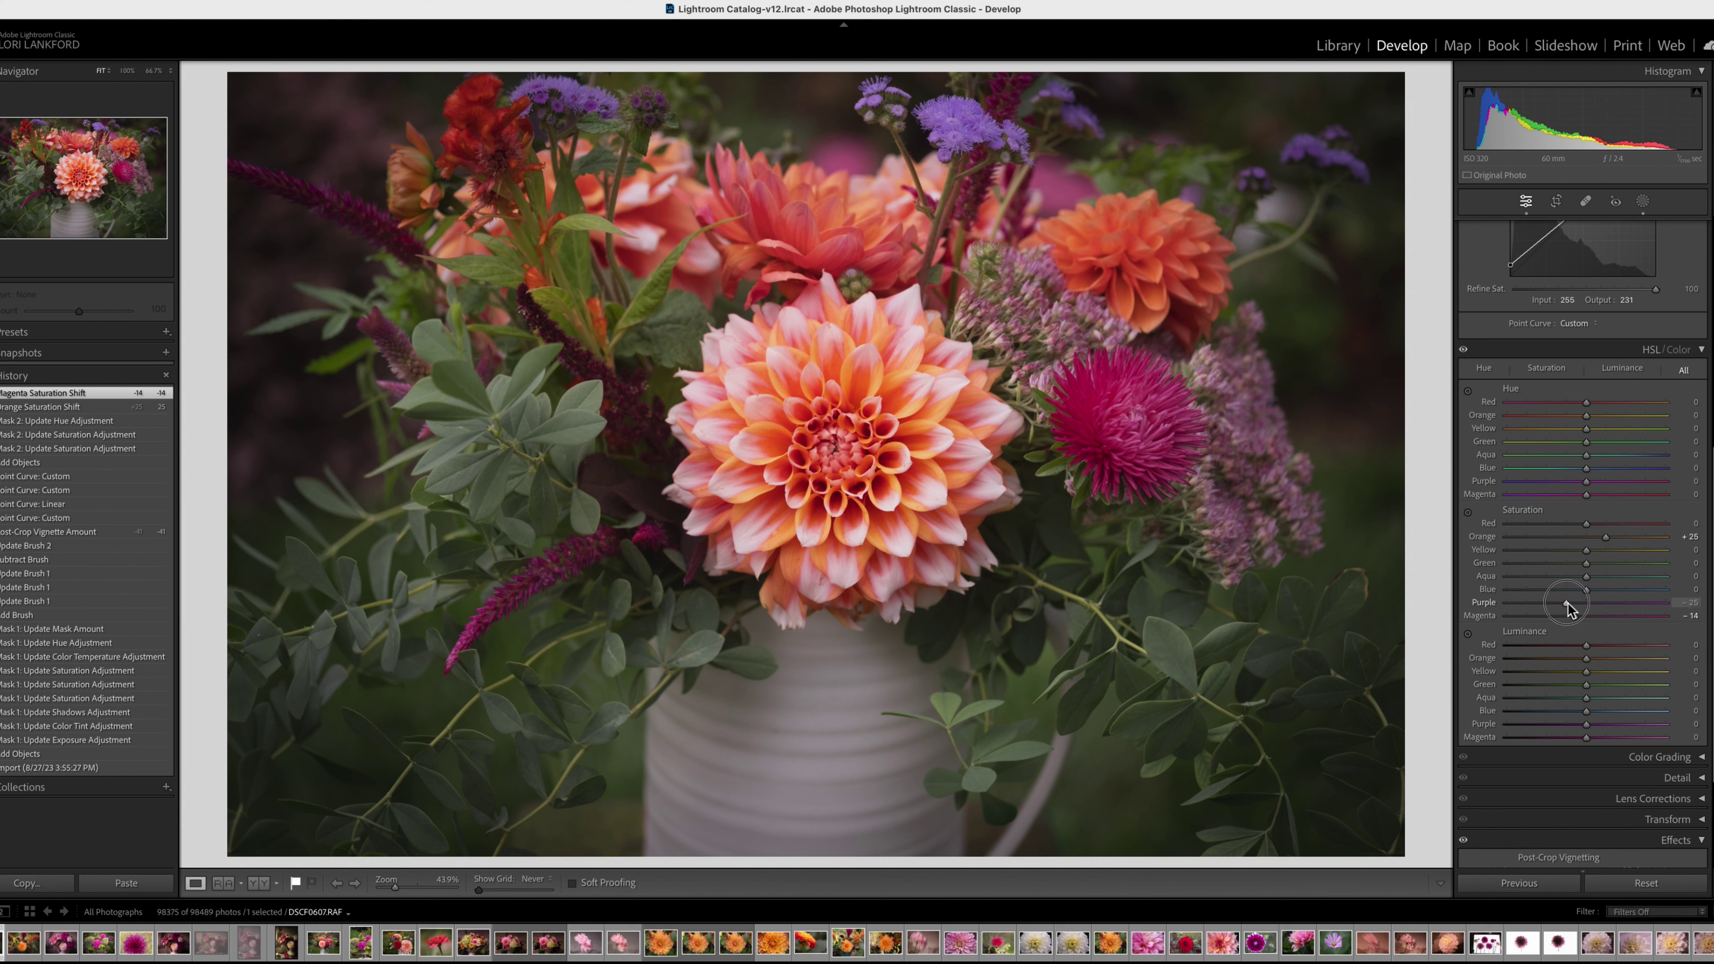
pyautogui.moveTo(1567, 603); pyautogui.dragTo(1556, 605)
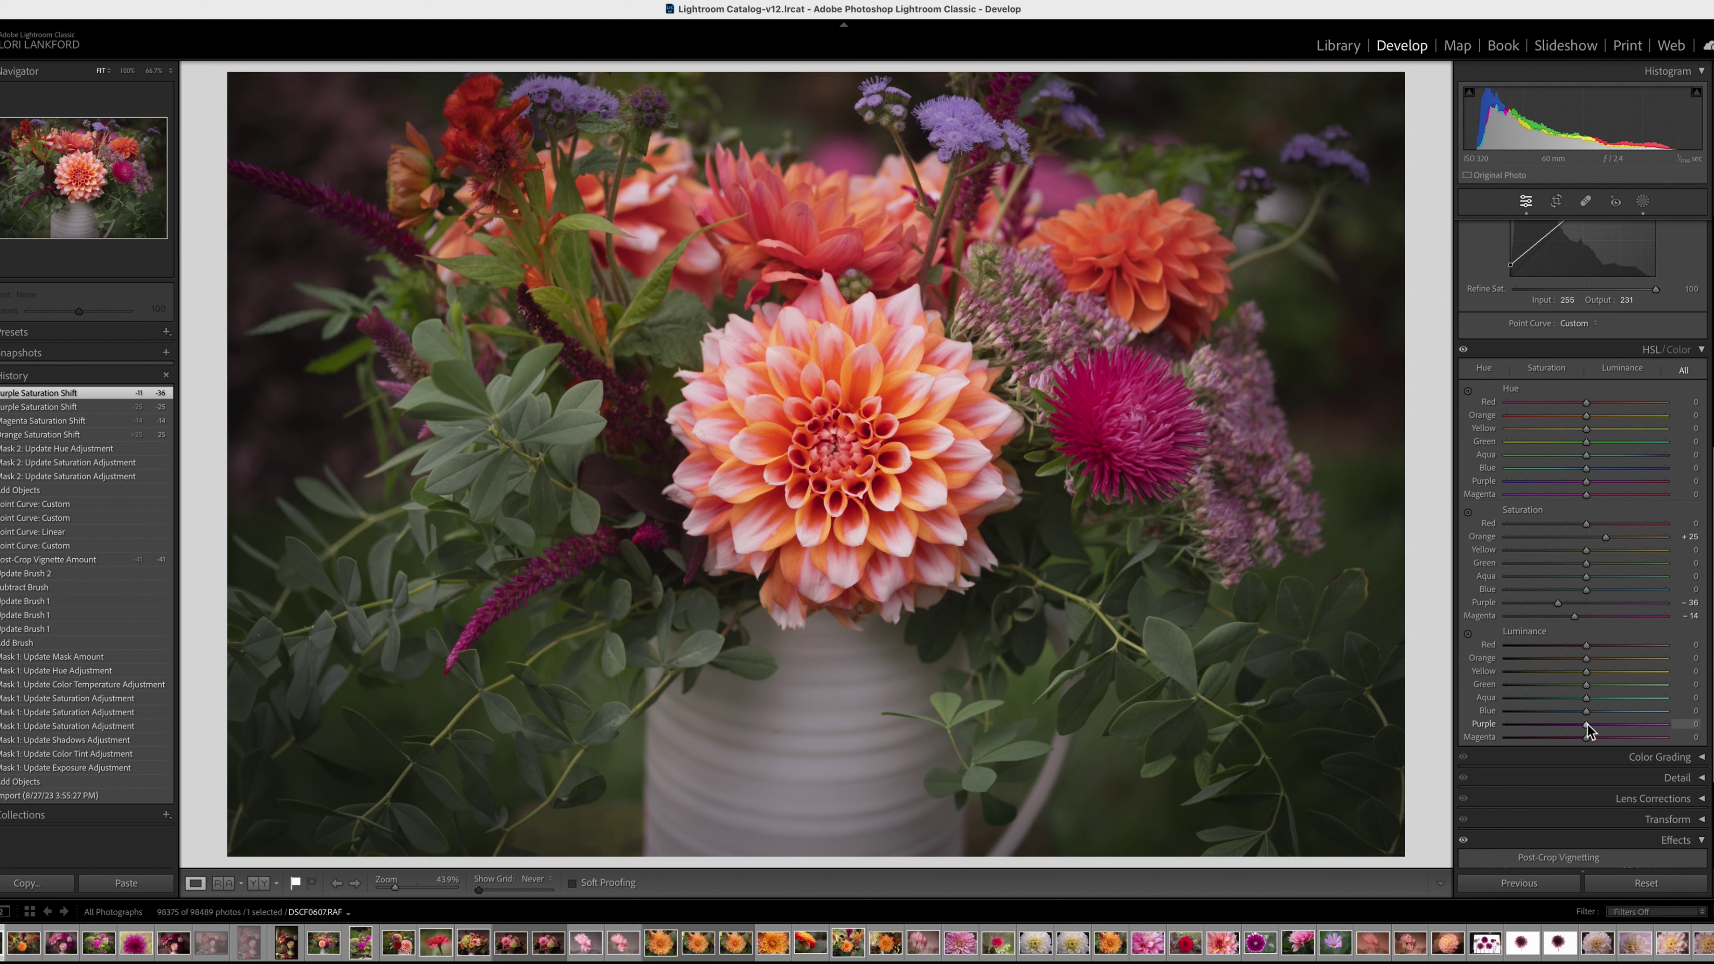
pyautogui.moveTo(1578, 724); pyautogui.dragTo(1570, 724)
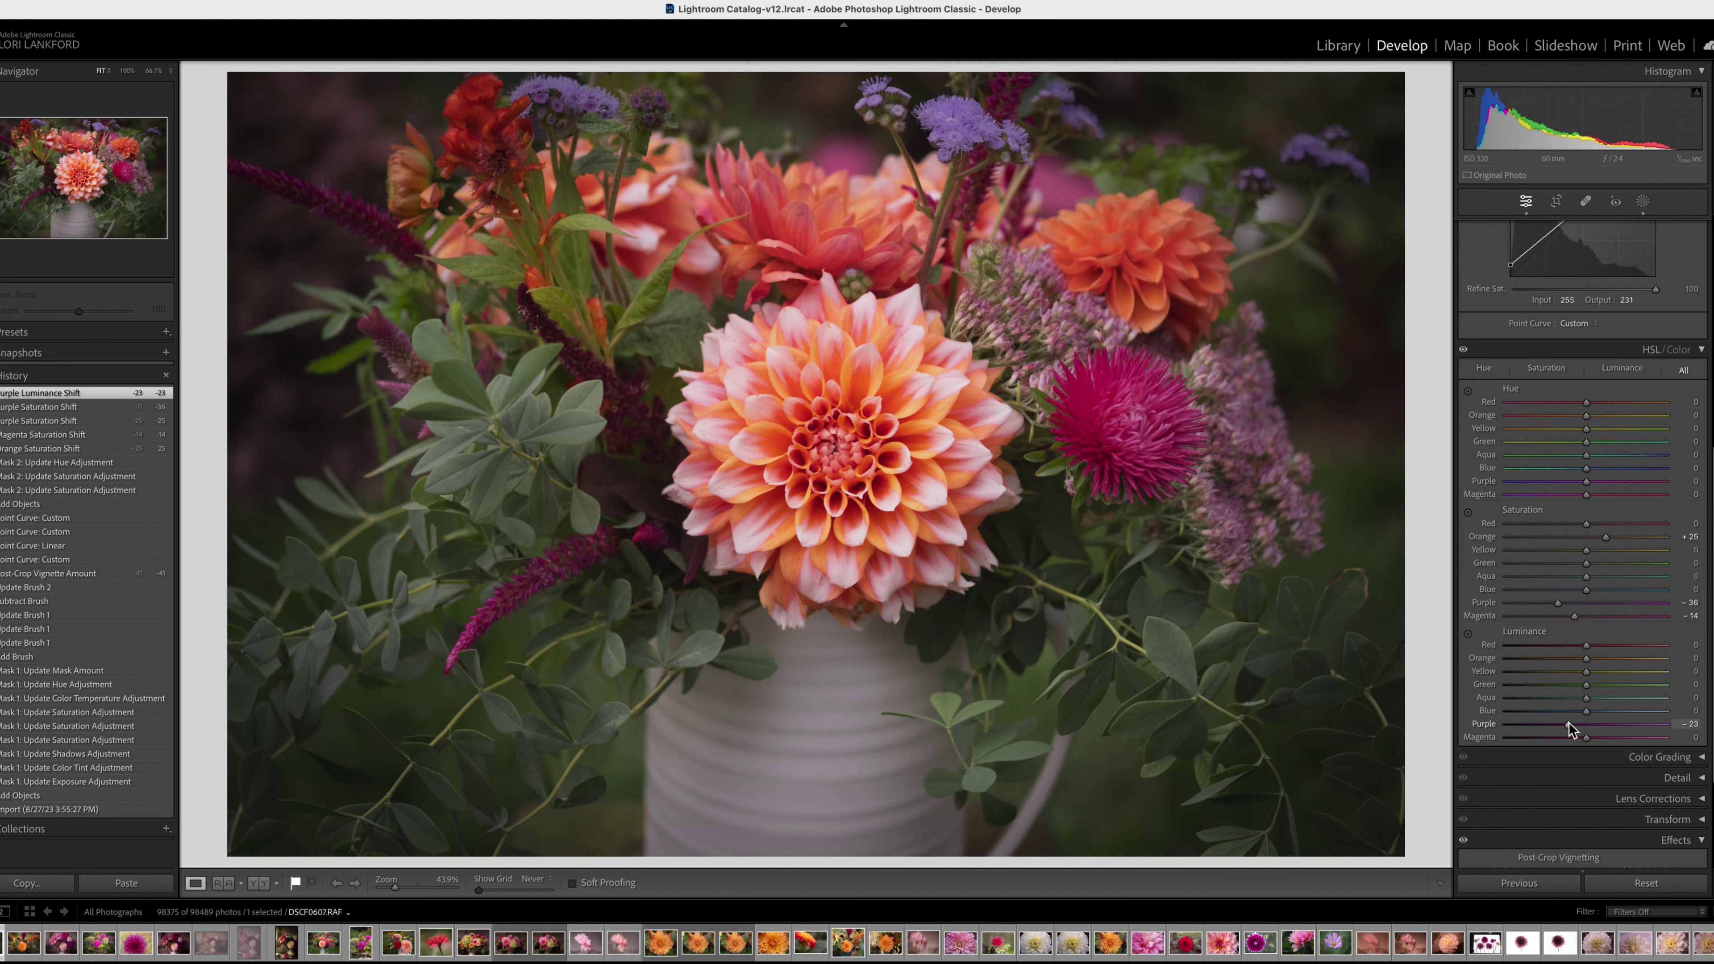
# Step: Shift the whole photo's blue hue to -16 and purple hue to -30, and set its red saturation to +3
pyautogui.click(1469, 390)
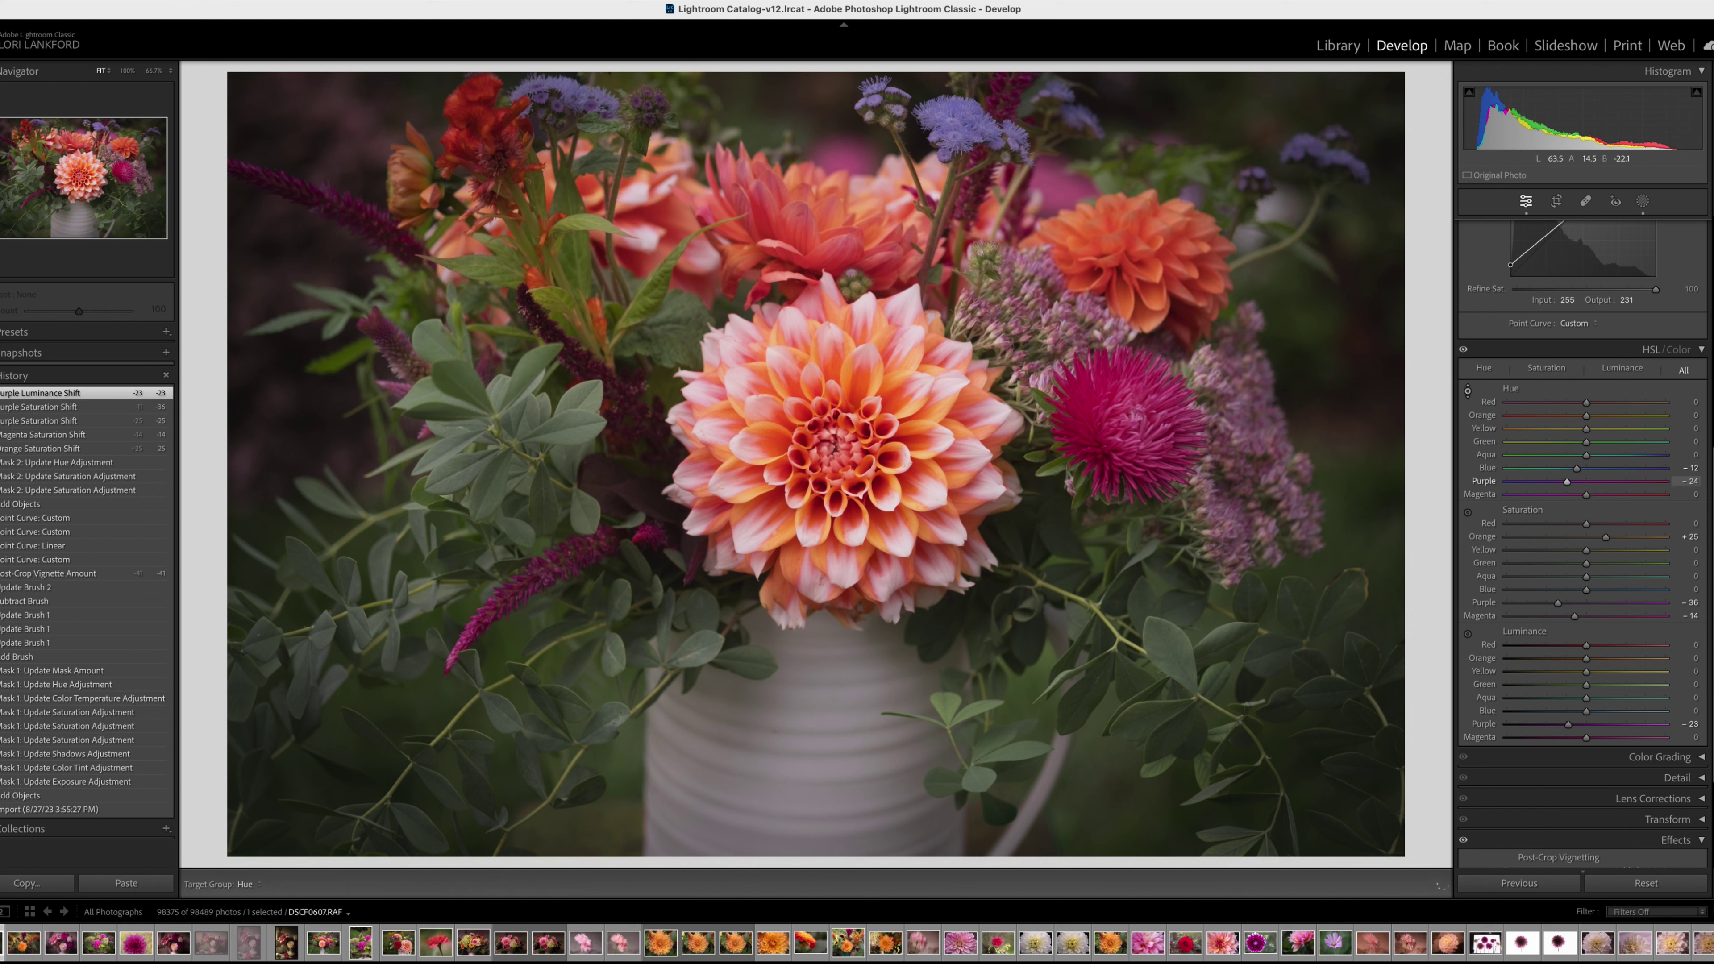
pyautogui.moveTo(964, 136); pyautogui.dragTo(962, 129)
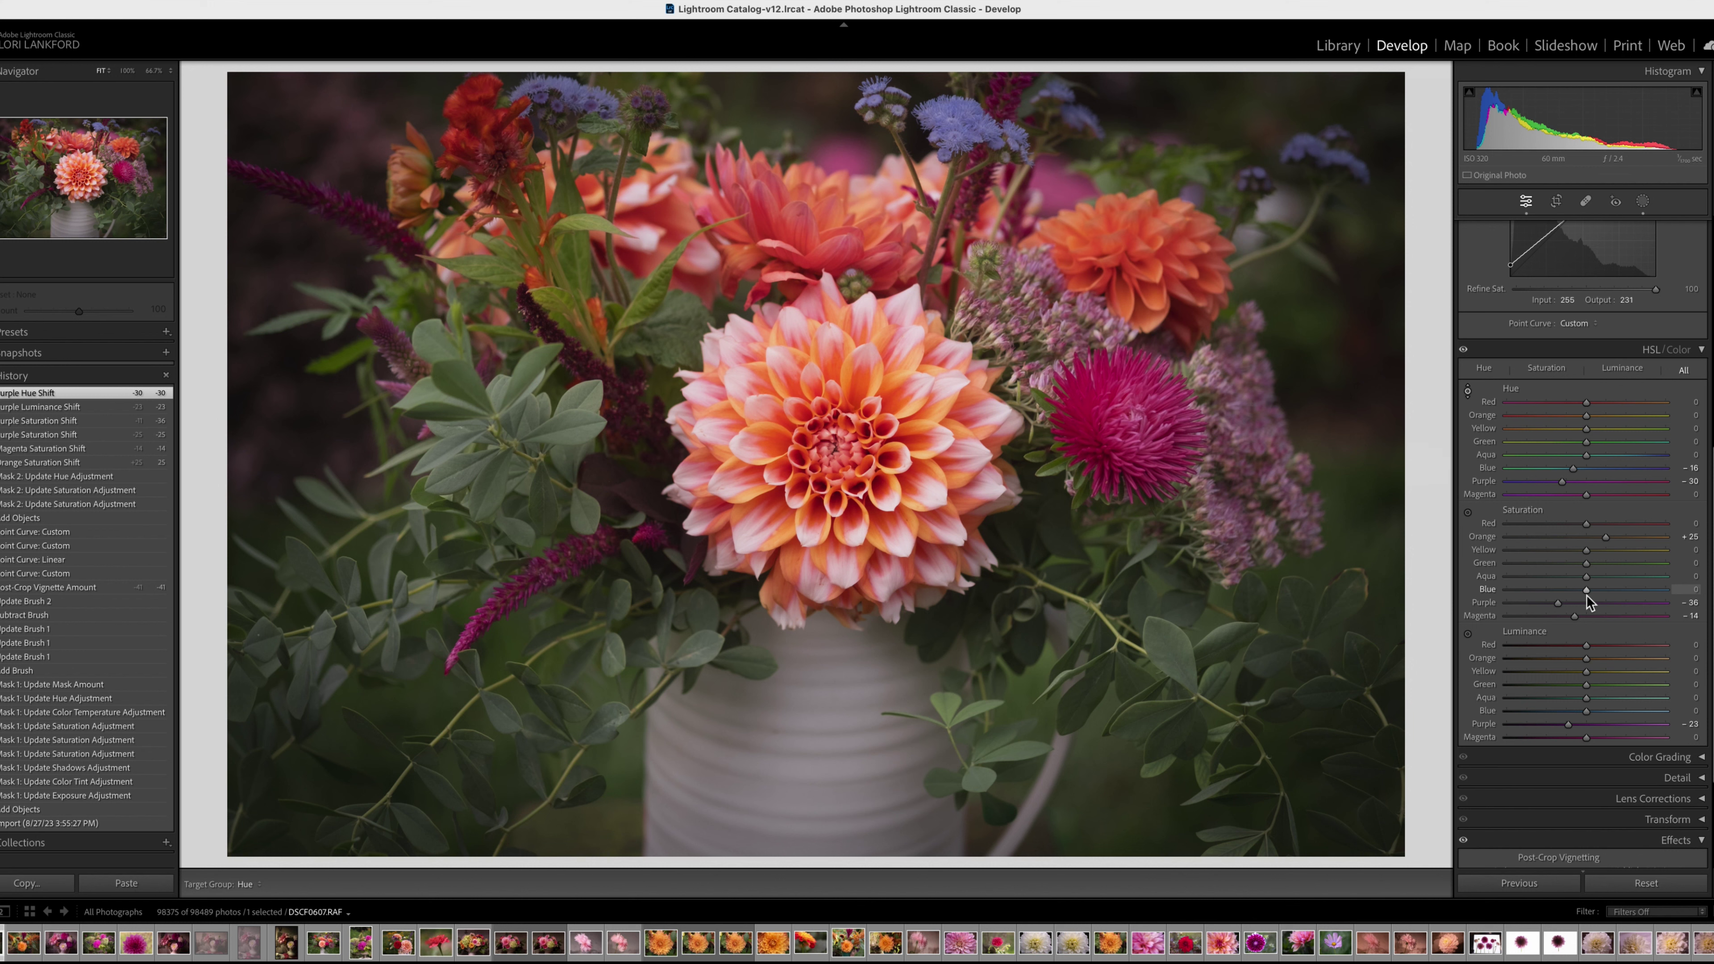
pyautogui.click(1587, 524)
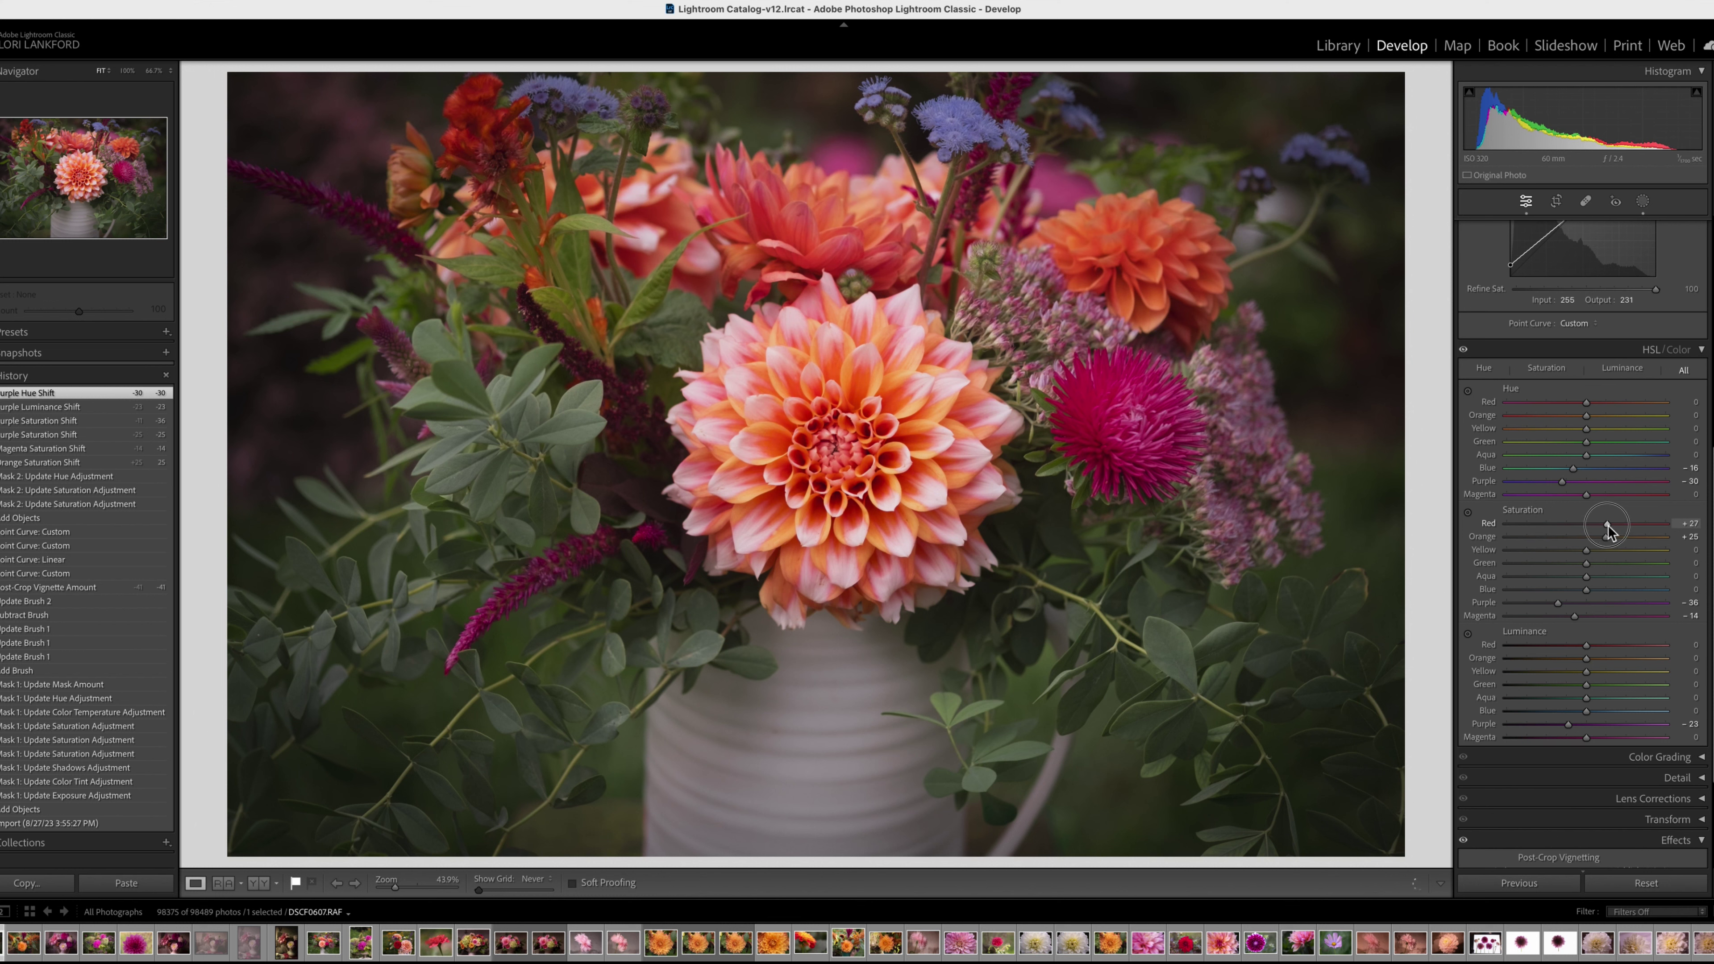
pyautogui.moveTo(1609, 525); pyautogui.dragTo(1589, 526)
# Step: Create a color range mask sampled from the magenta amaranth beside the vase and set its refine amount to 16
pyautogui.click(1644, 204)
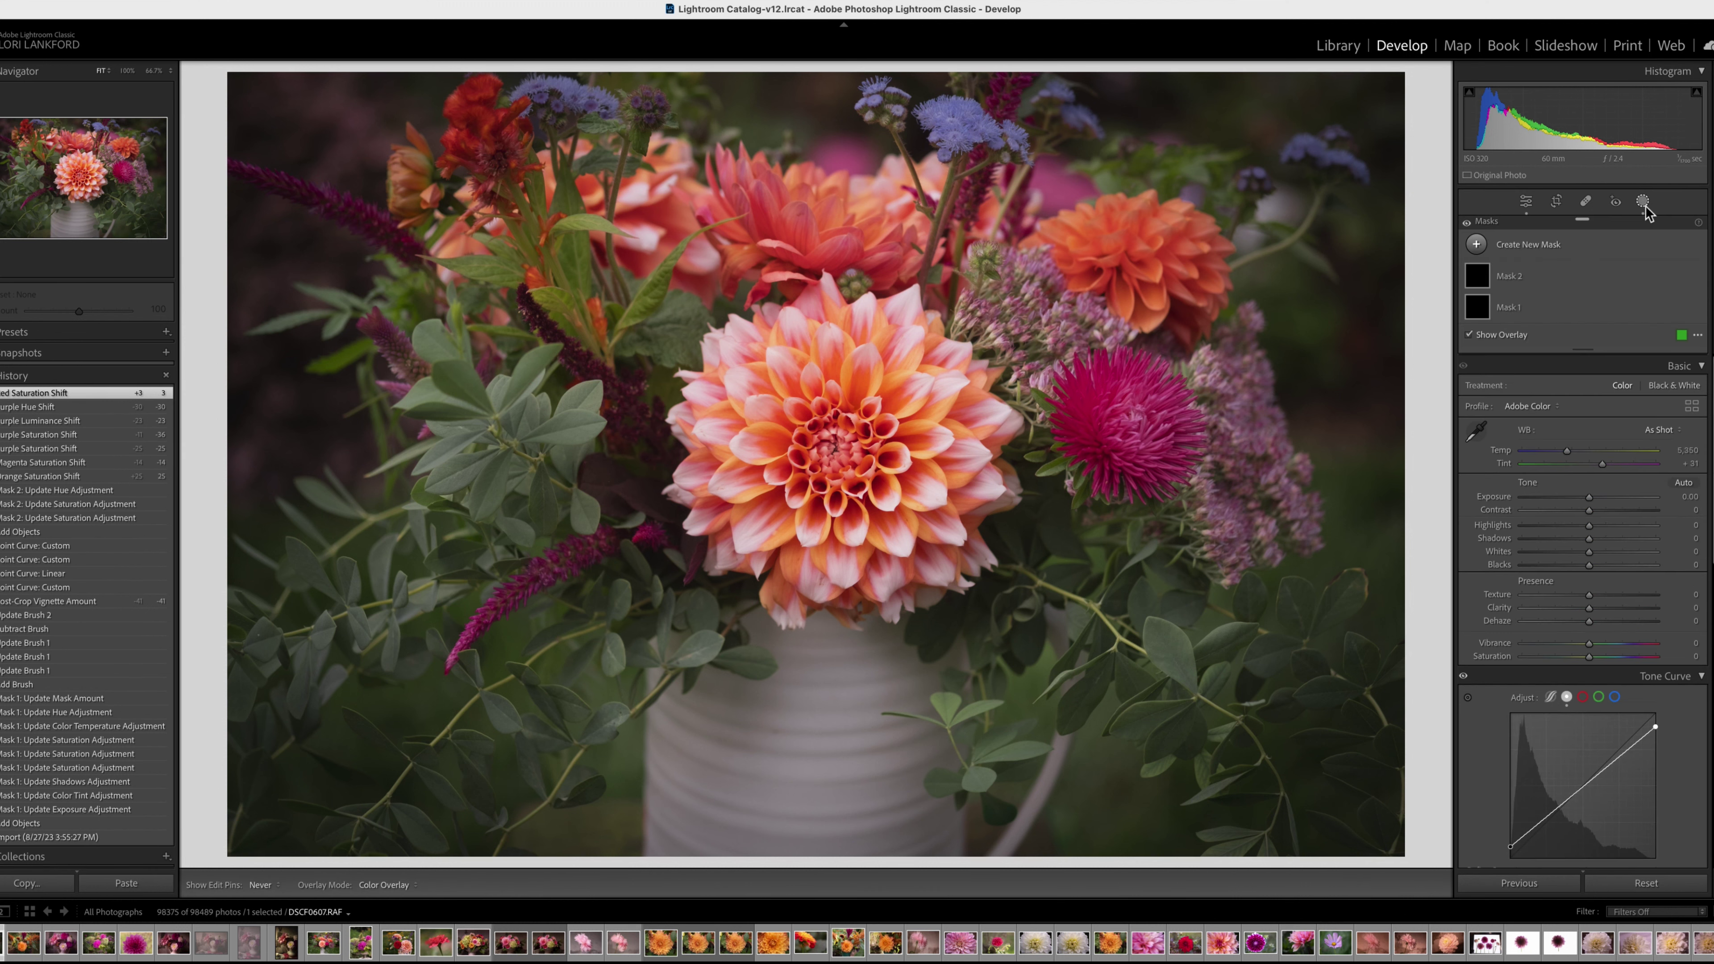
pyautogui.click(1476, 245)
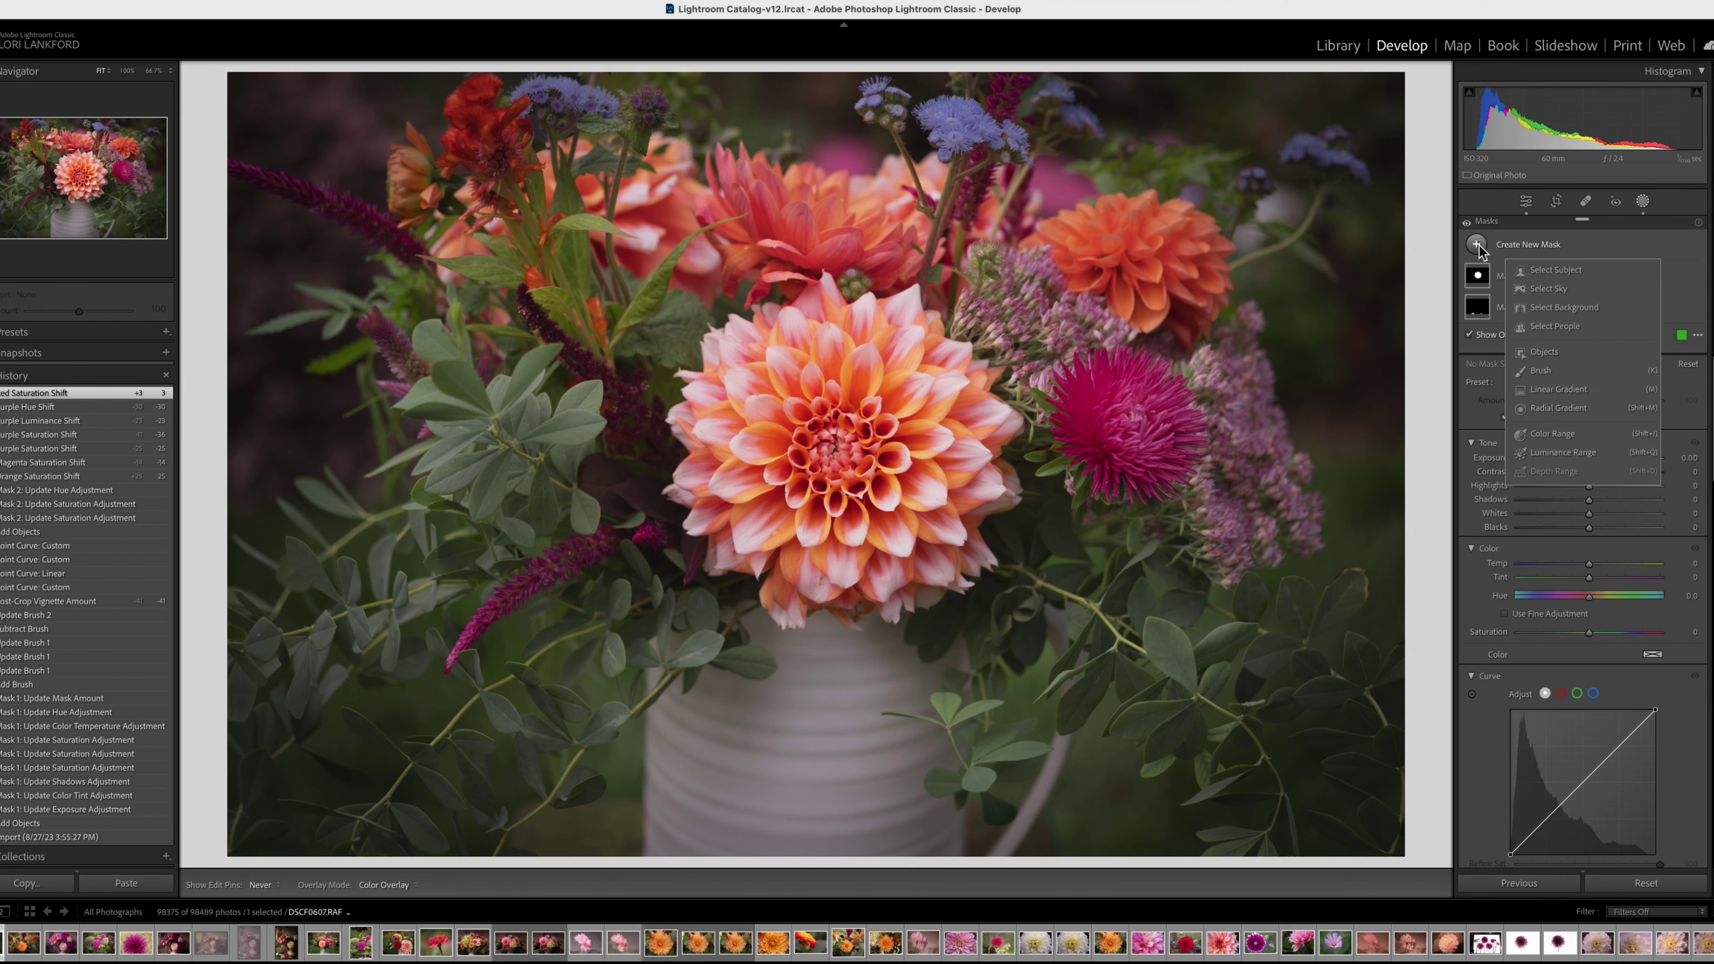
pyautogui.click(1552, 433)
pyautogui.click(550, 574)
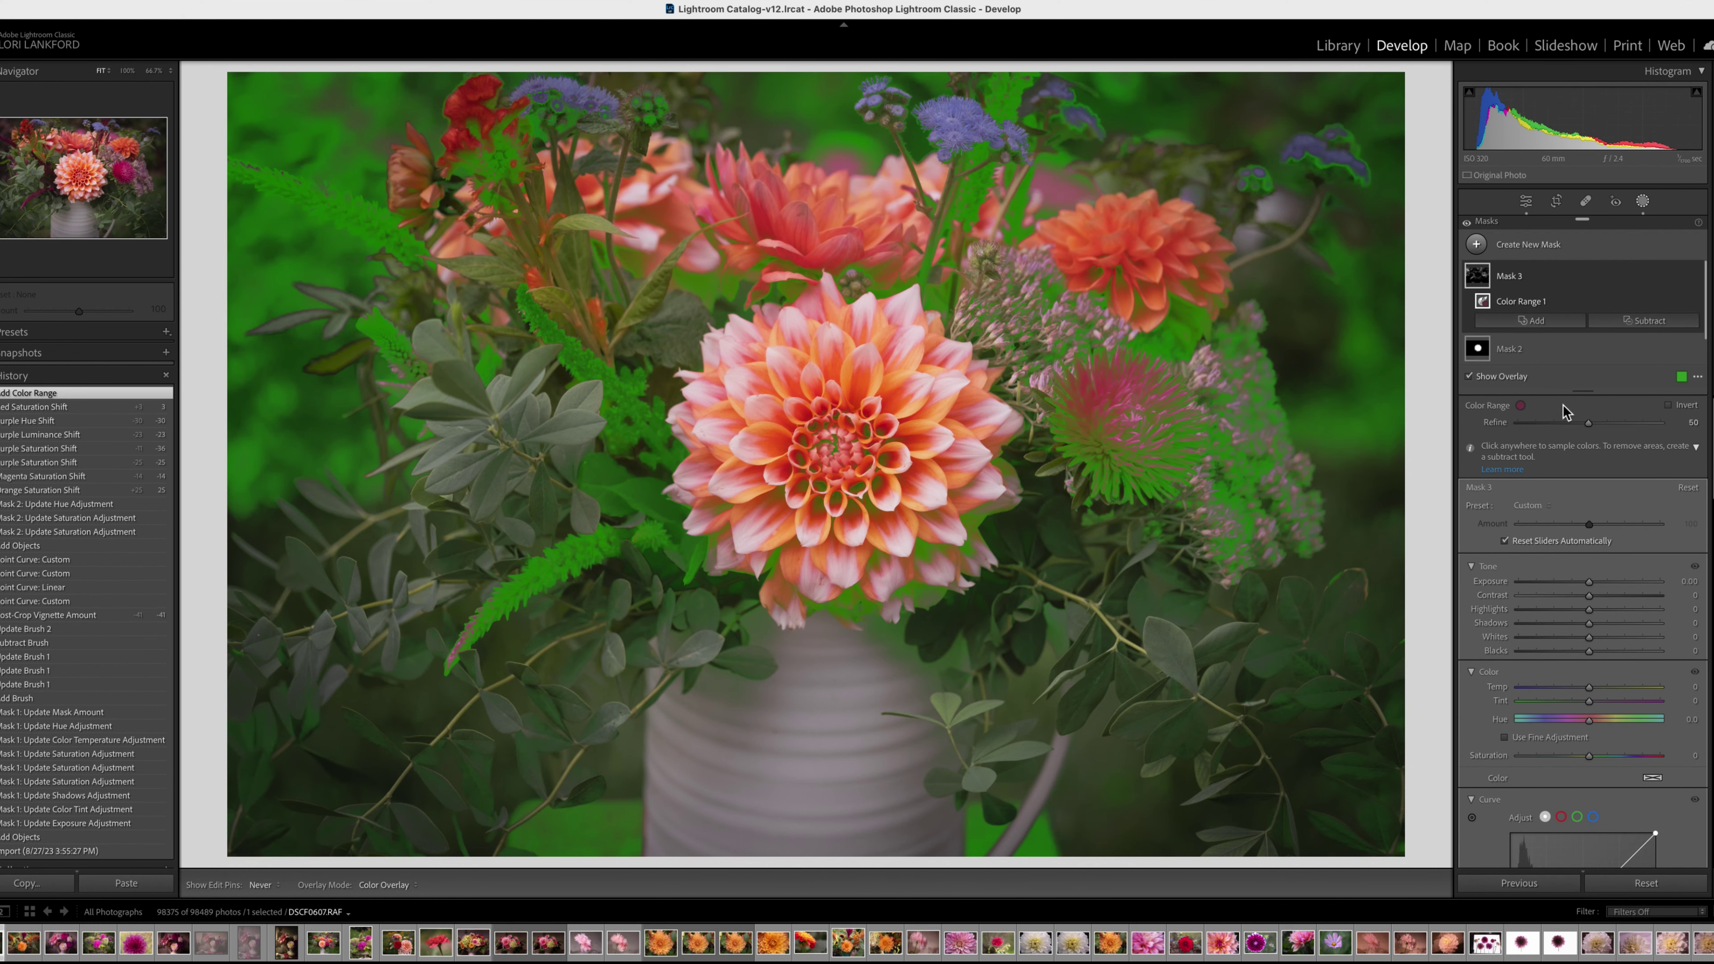
pyautogui.moveTo(1589, 423); pyautogui.dragTo(1540, 425)
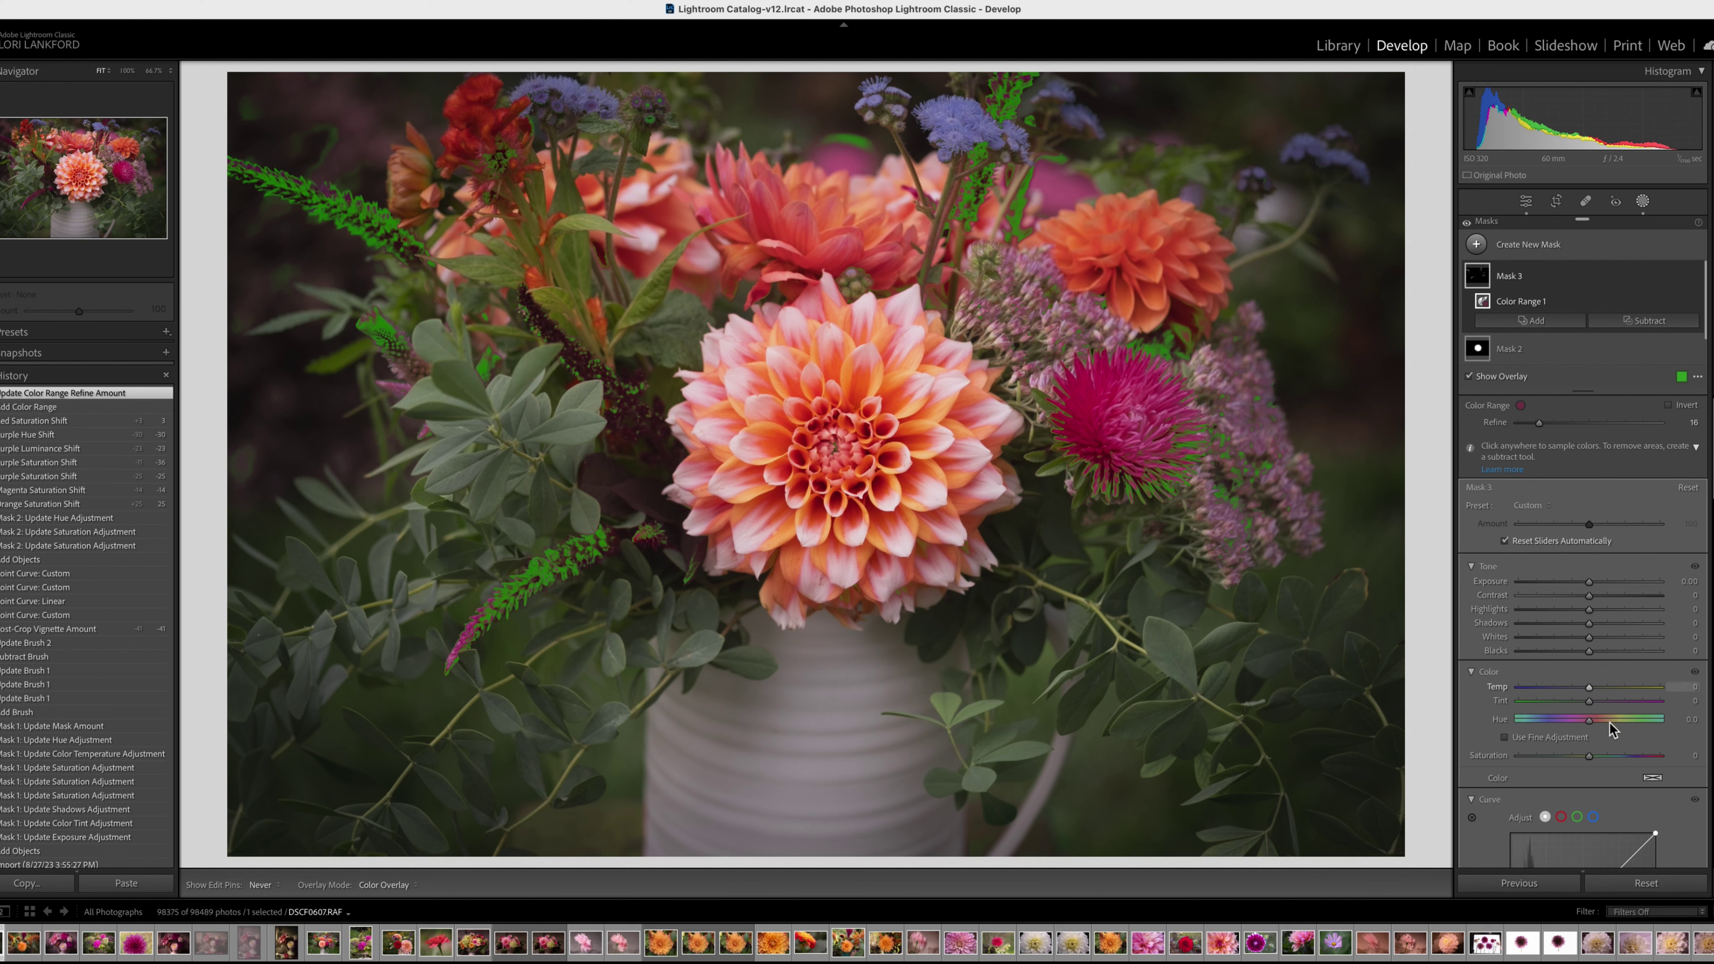
# Step: Hide the mask overlay and set the amaranth color range mask's saturation to 41 and temperature to 34
pyautogui.press('o')
pyautogui.moveTo(1589, 757); pyautogui.dragTo(1618, 761)
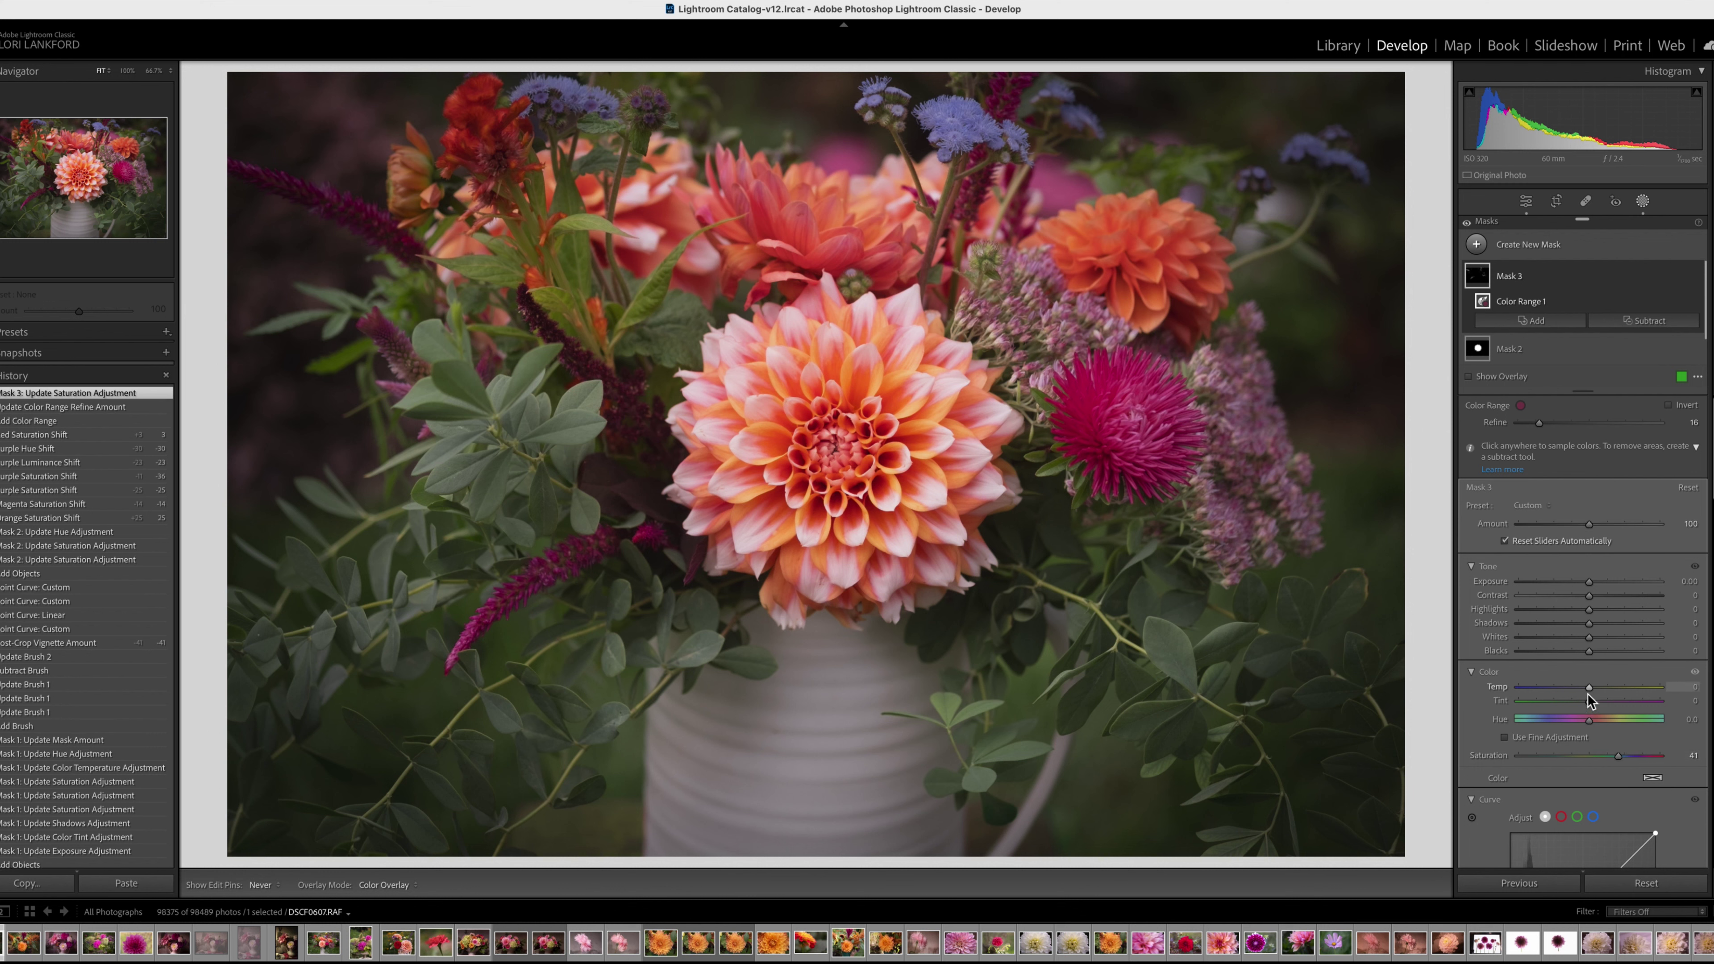
pyautogui.moveTo(1590, 688); pyautogui.dragTo(1598, 690)
pyautogui.moveTo(1614, 689); pyautogui.dragTo(1615, 690)
# Step: Subtract the magenta aster from the color range mask with an object selection around the flower
pyautogui.click(1642, 320)
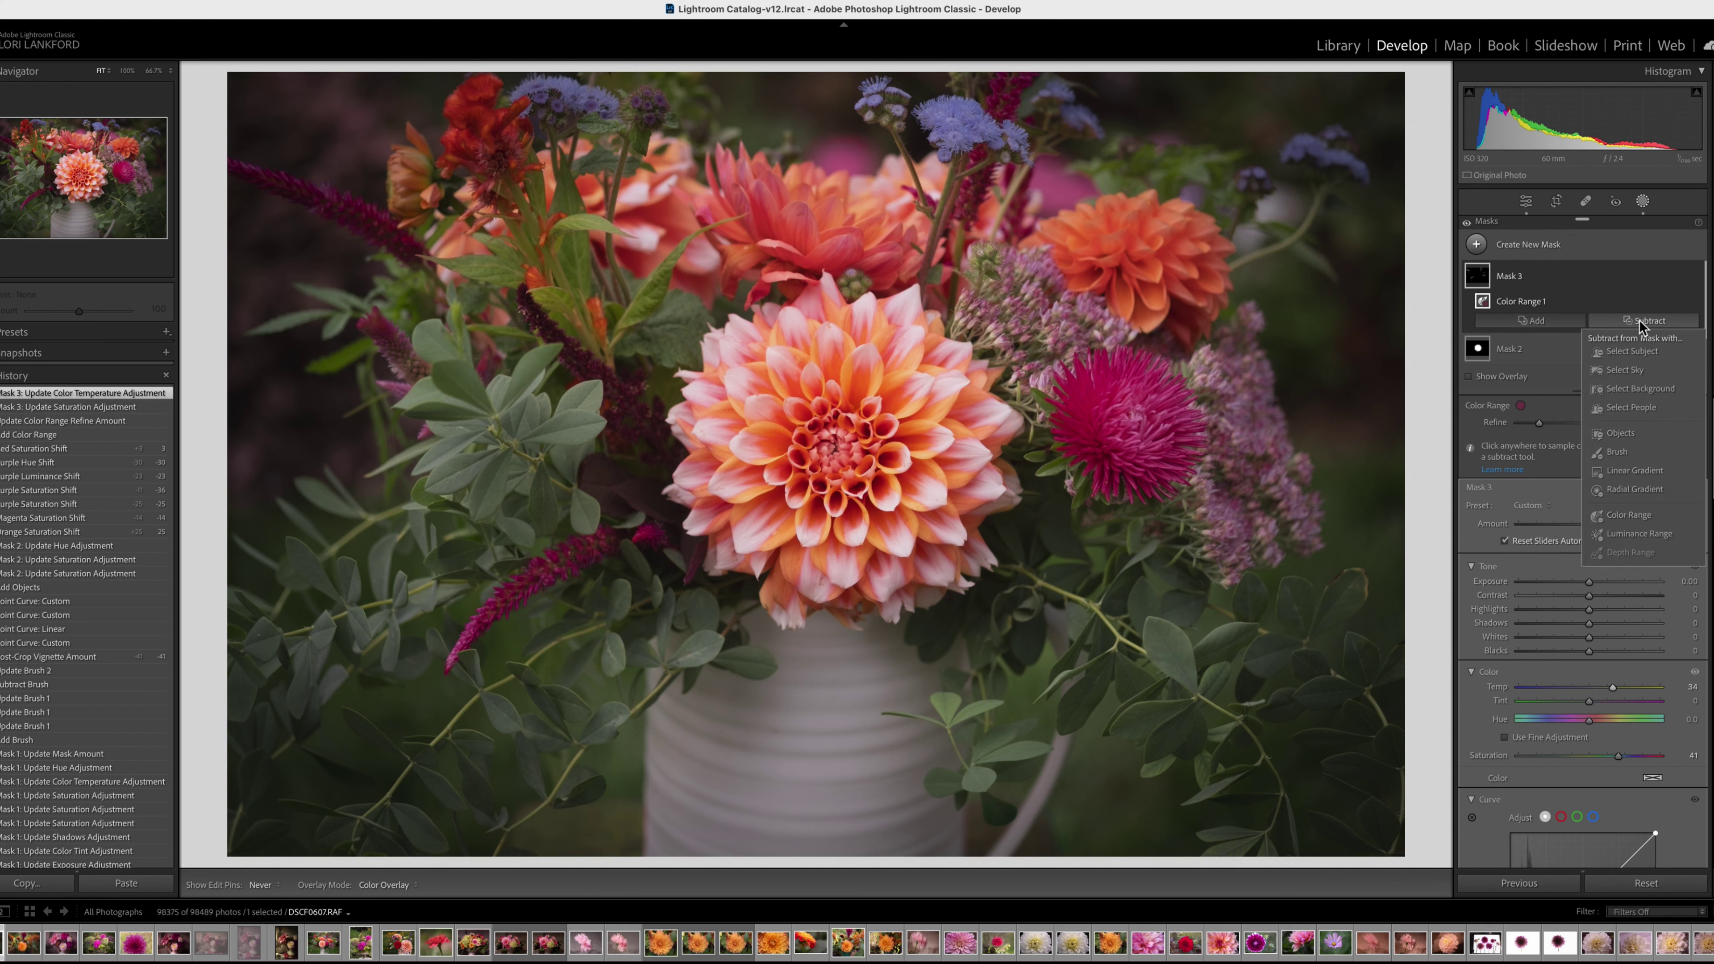
pyautogui.click(1621, 433)
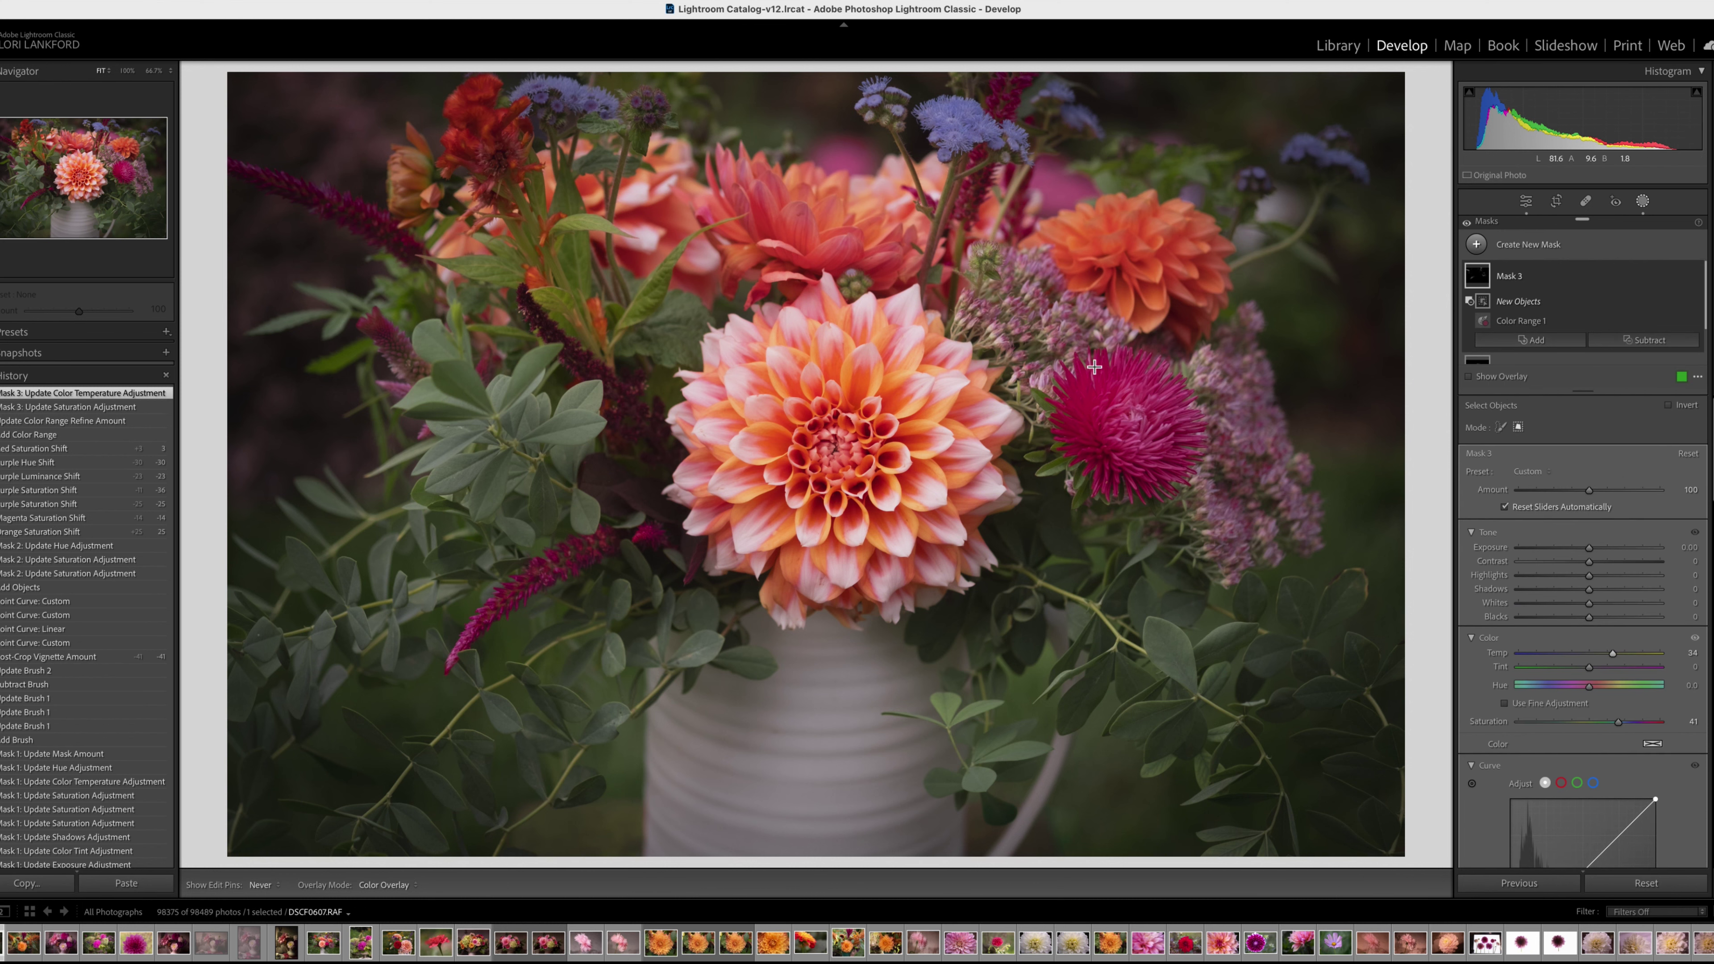
pyautogui.moveTo(1072, 364); pyautogui.dragTo(1219, 506)
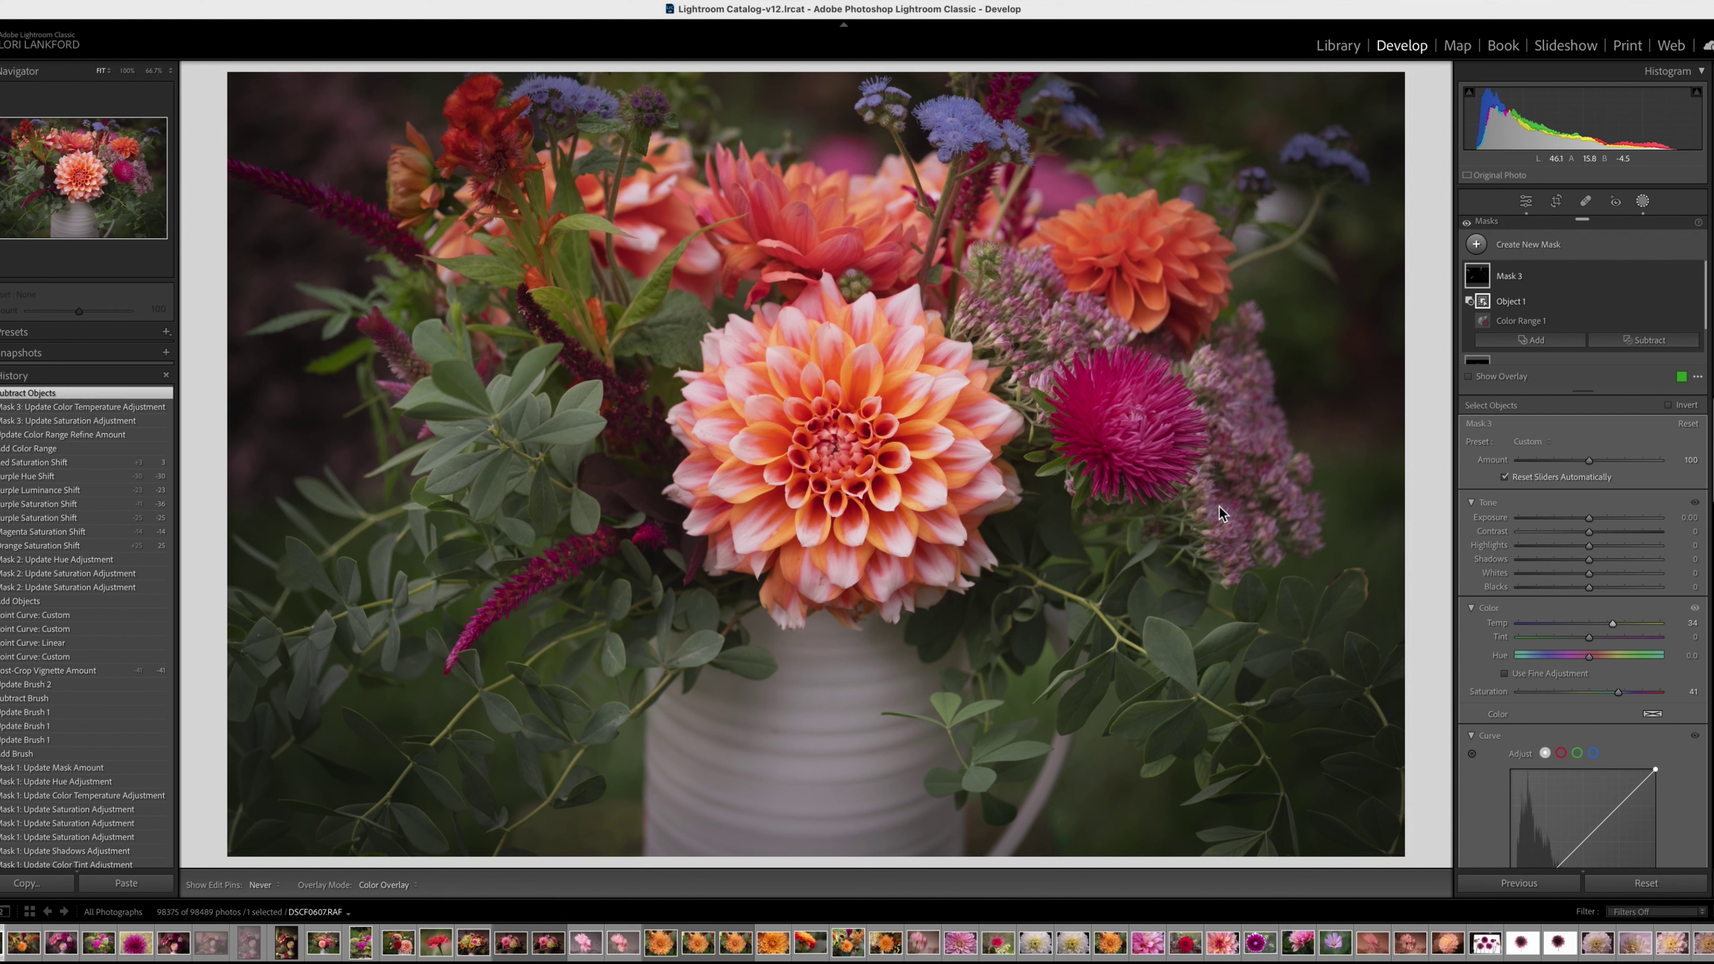
# Step: Compare the edited bouquet photo with its original version, checking the amaranth, the flowers and the background
pyautogui.press('\\')
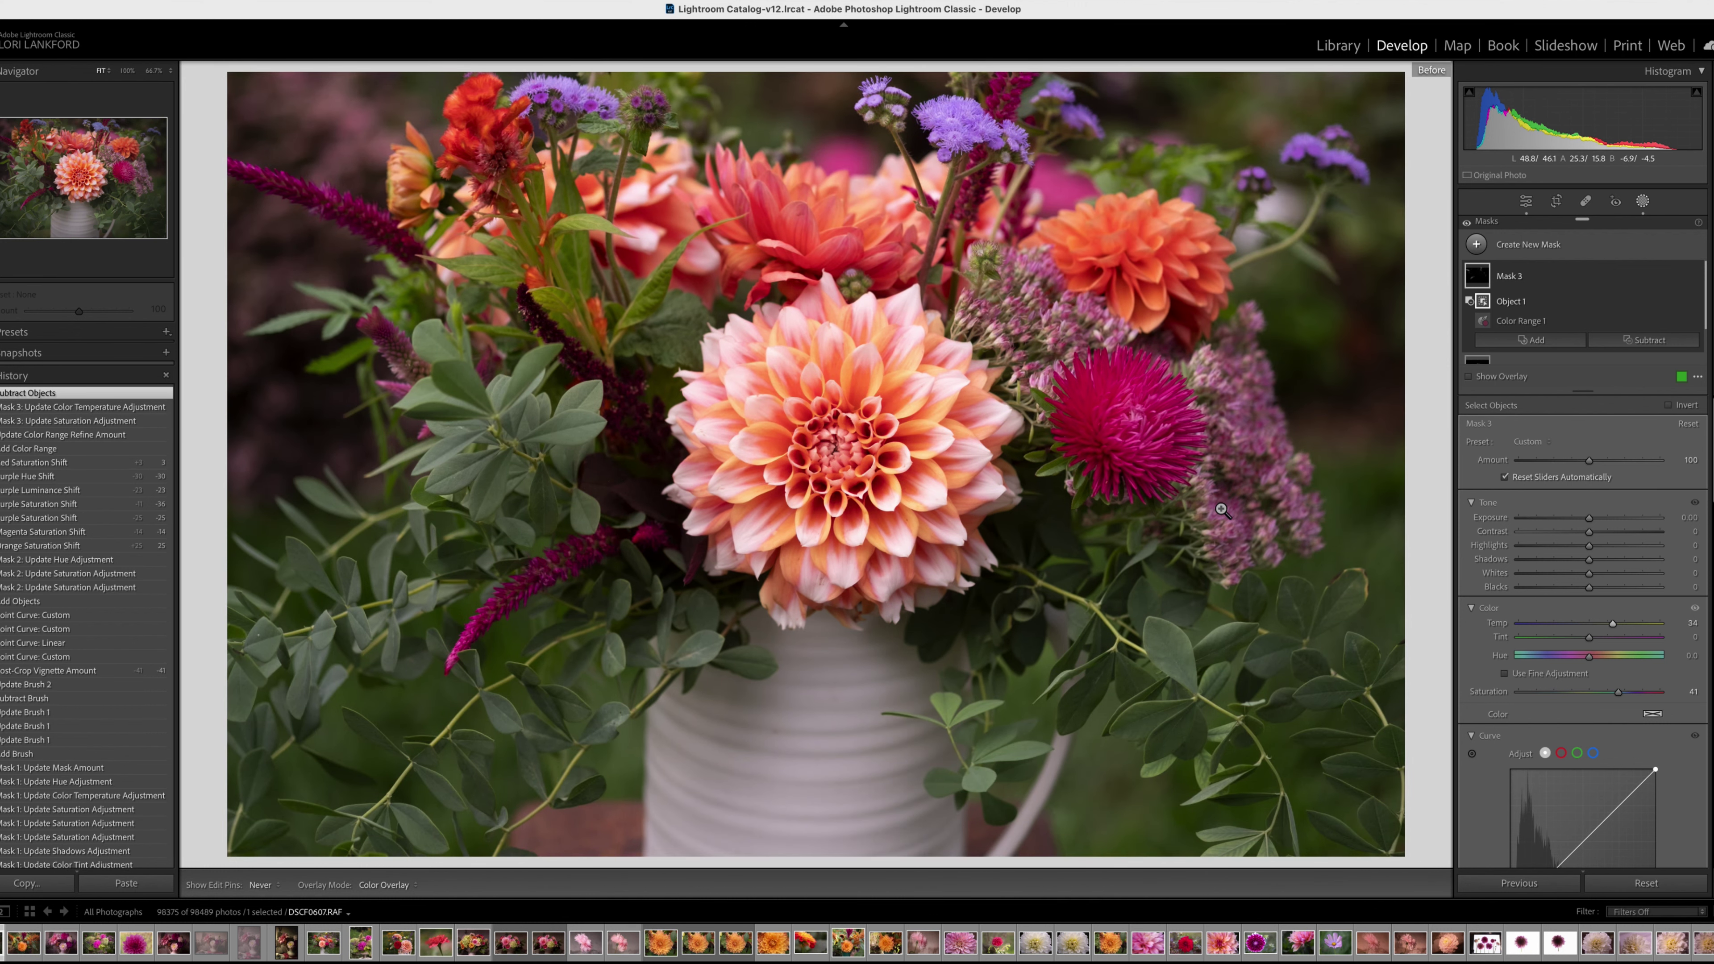
pyautogui.press('\\')
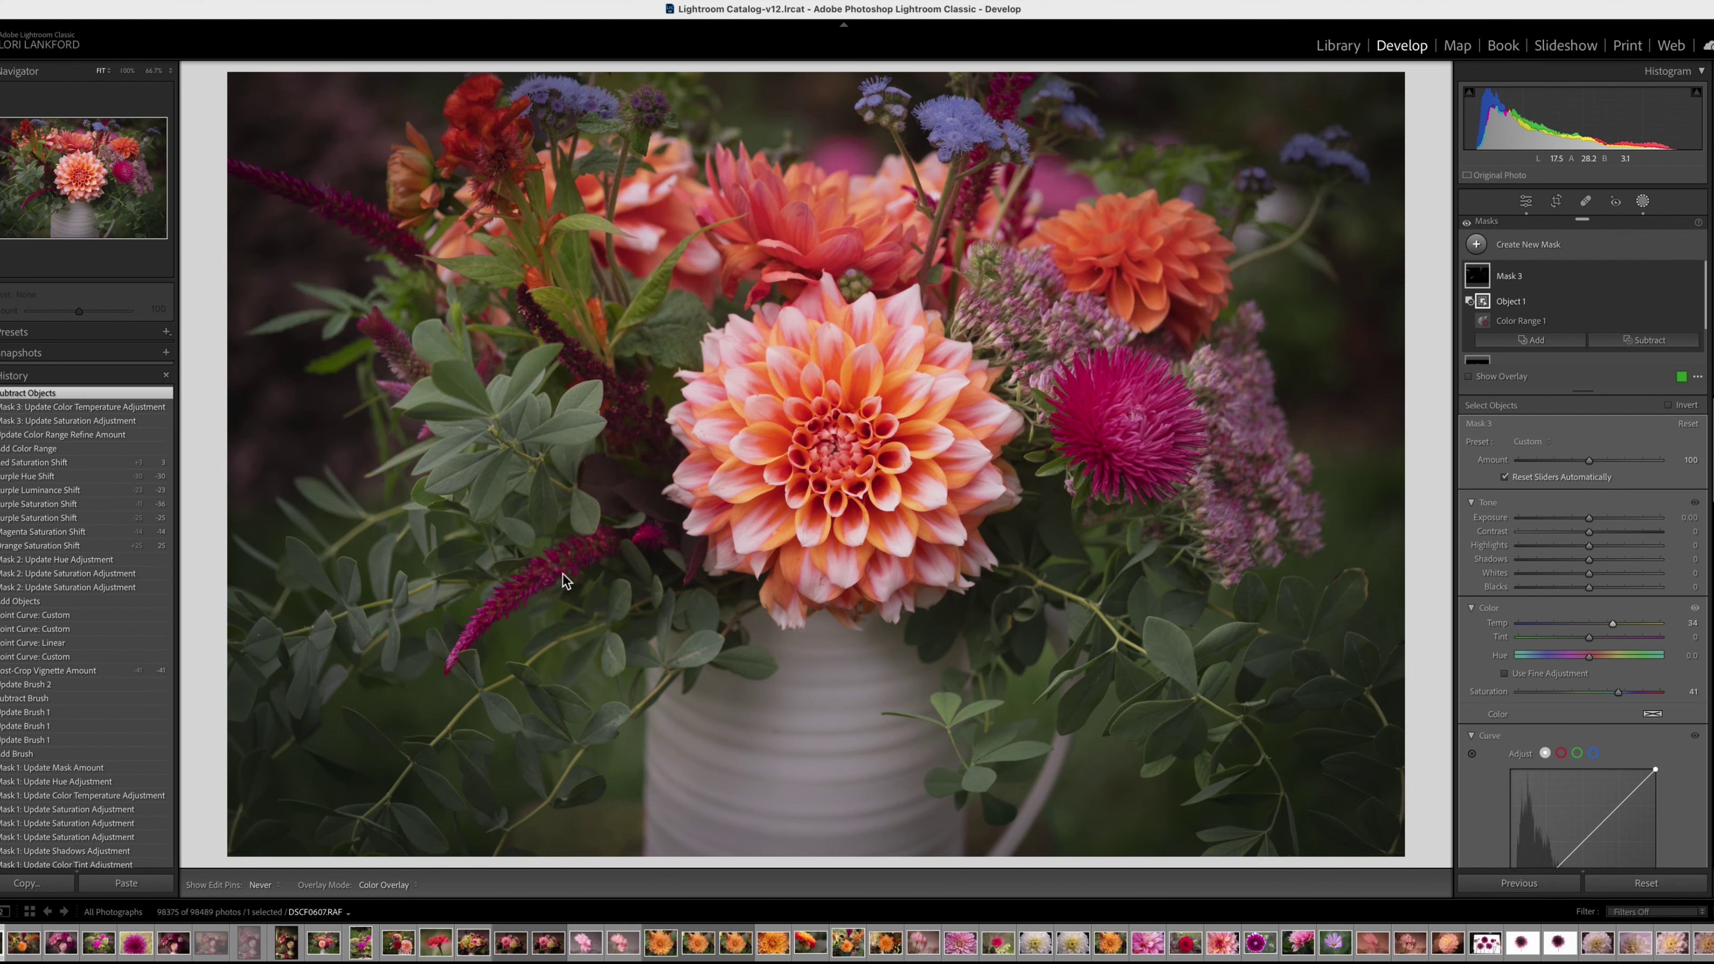
pyautogui.press('\\')
pyautogui.press('\\')
pyautogui.press('\\')
pyautogui.press('\\')
pyautogui.press('\\')
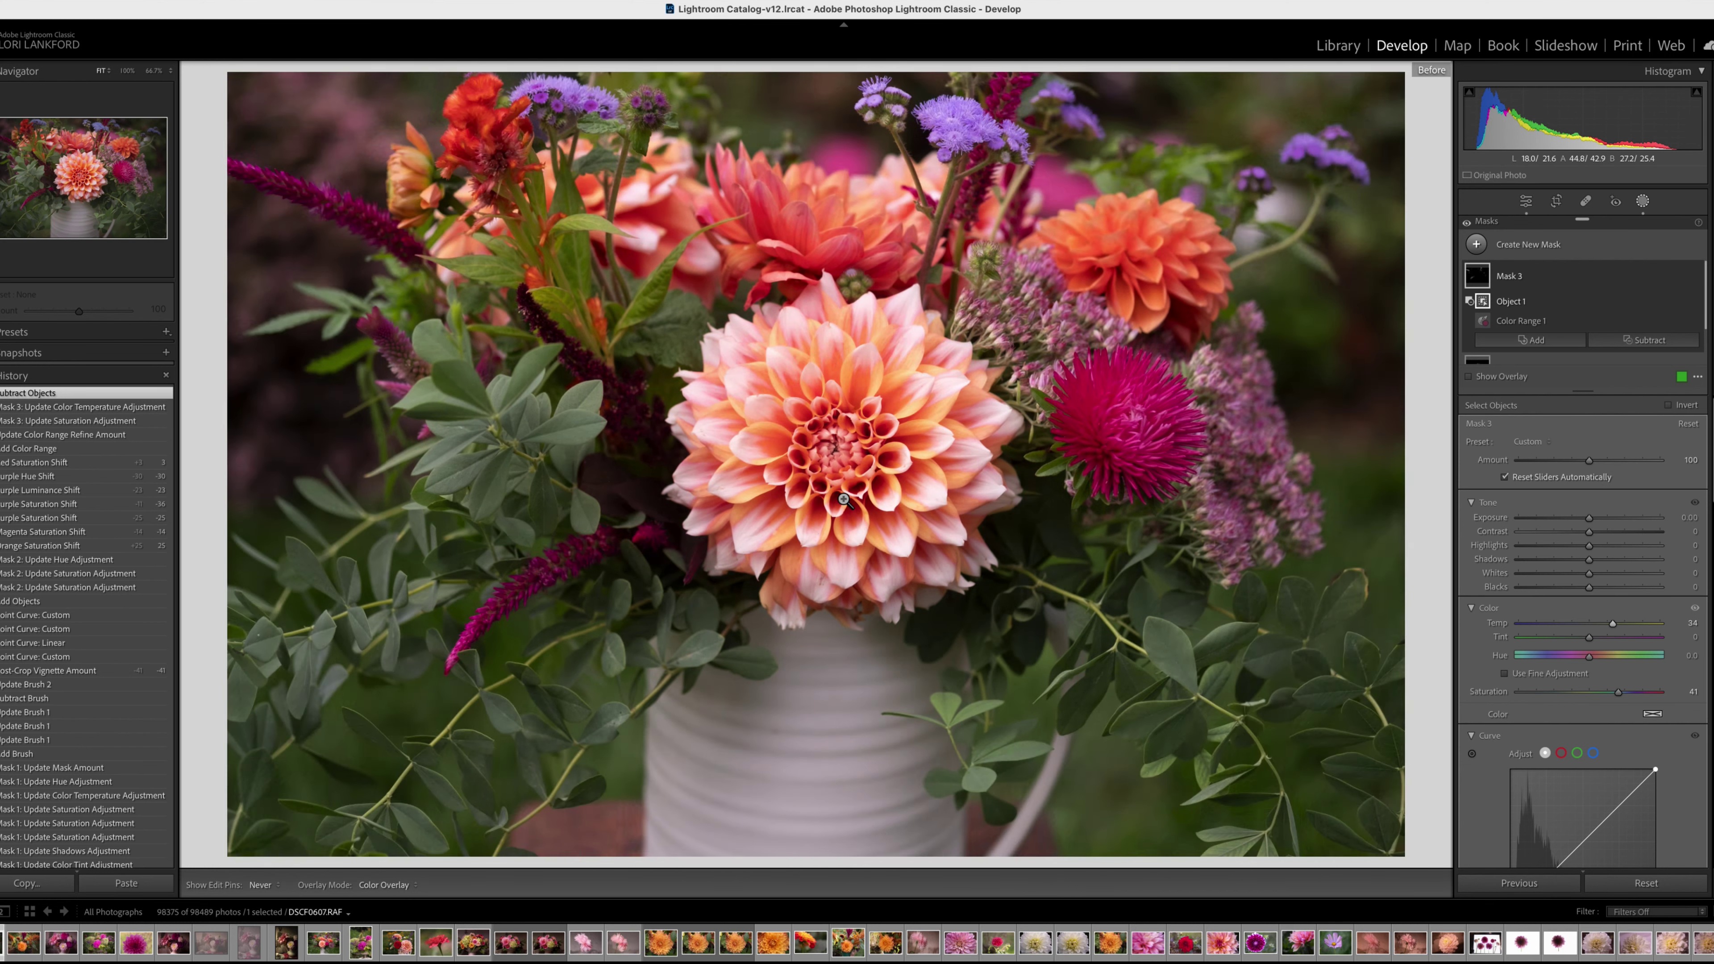
pyautogui.press('\\')
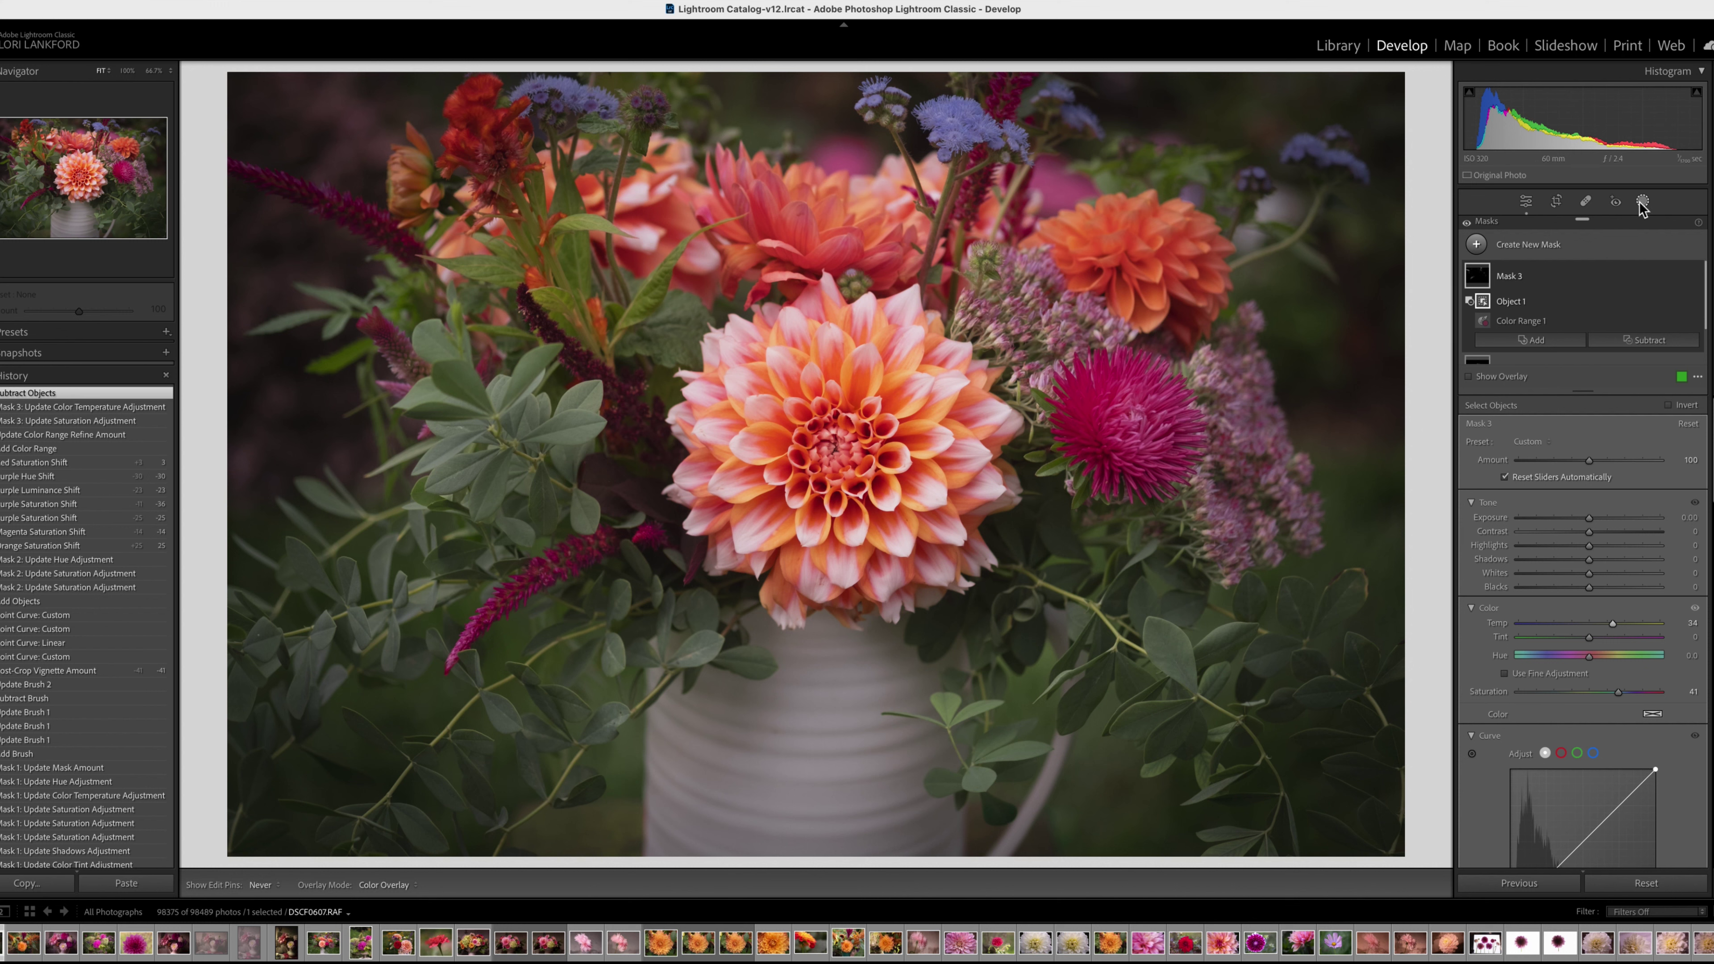
# Step: Create another object mask around the central peach dahlia and set its whites to 18 and temperature to 16
pyautogui.click(1477, 245)
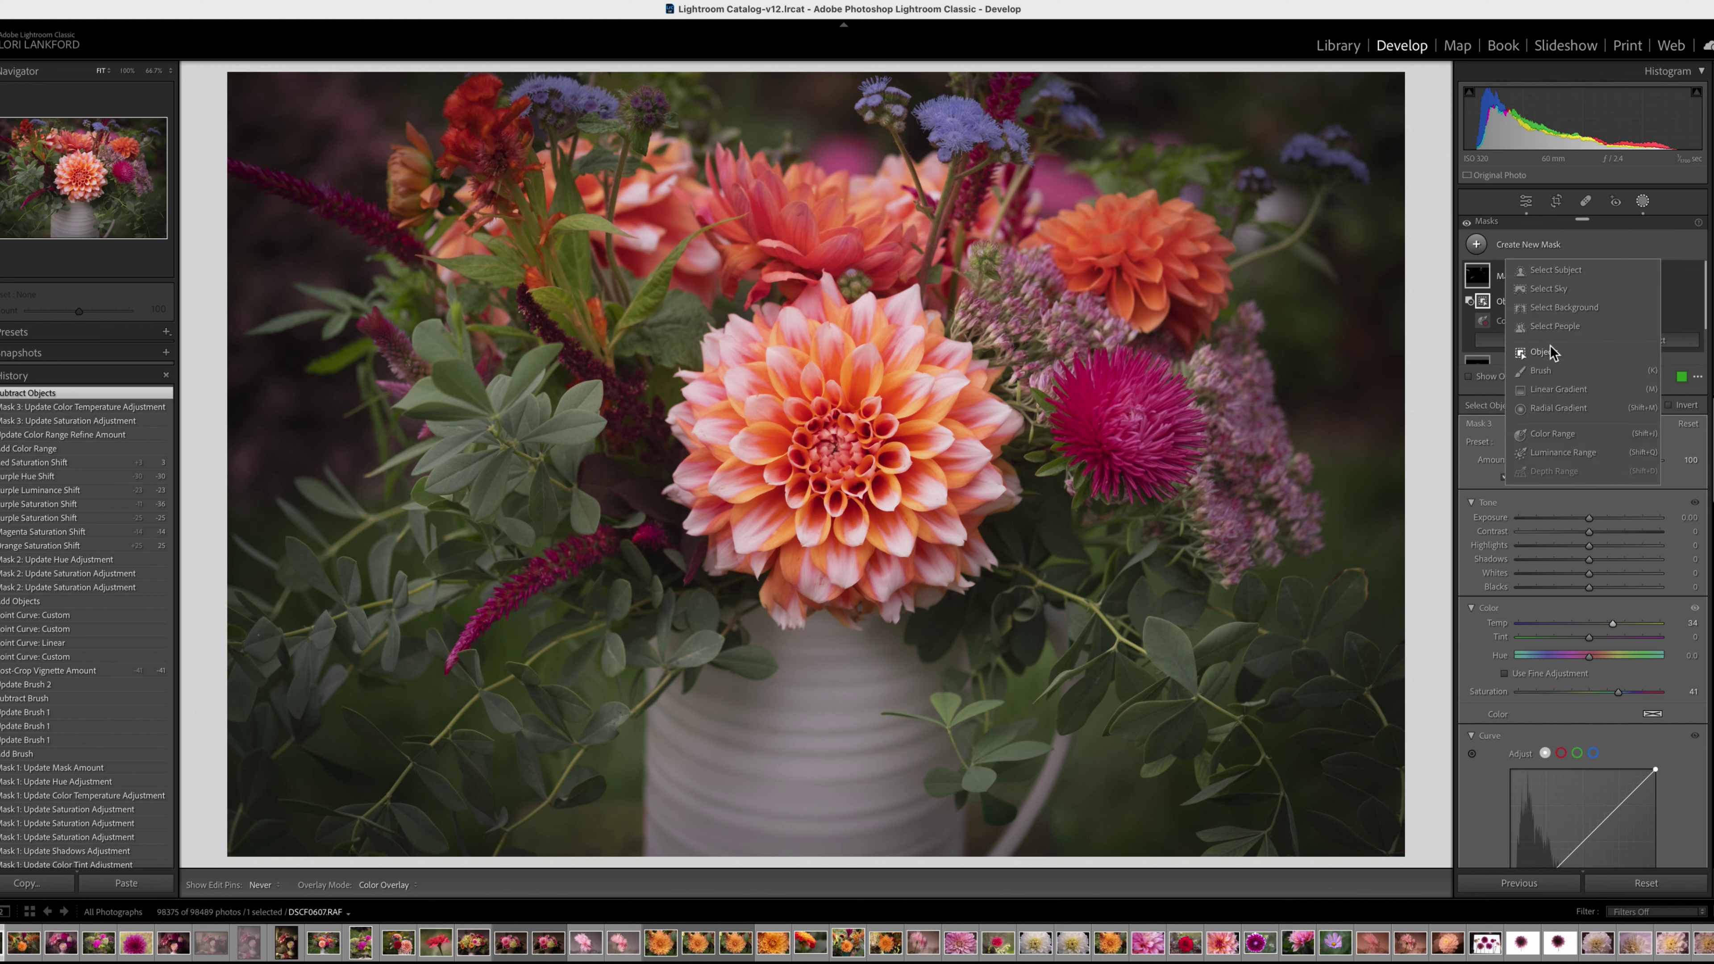
pyautogui.press('Escape')
pyautogui.moveTo(676, 282); pyautogui.dragTo(1032, 644)
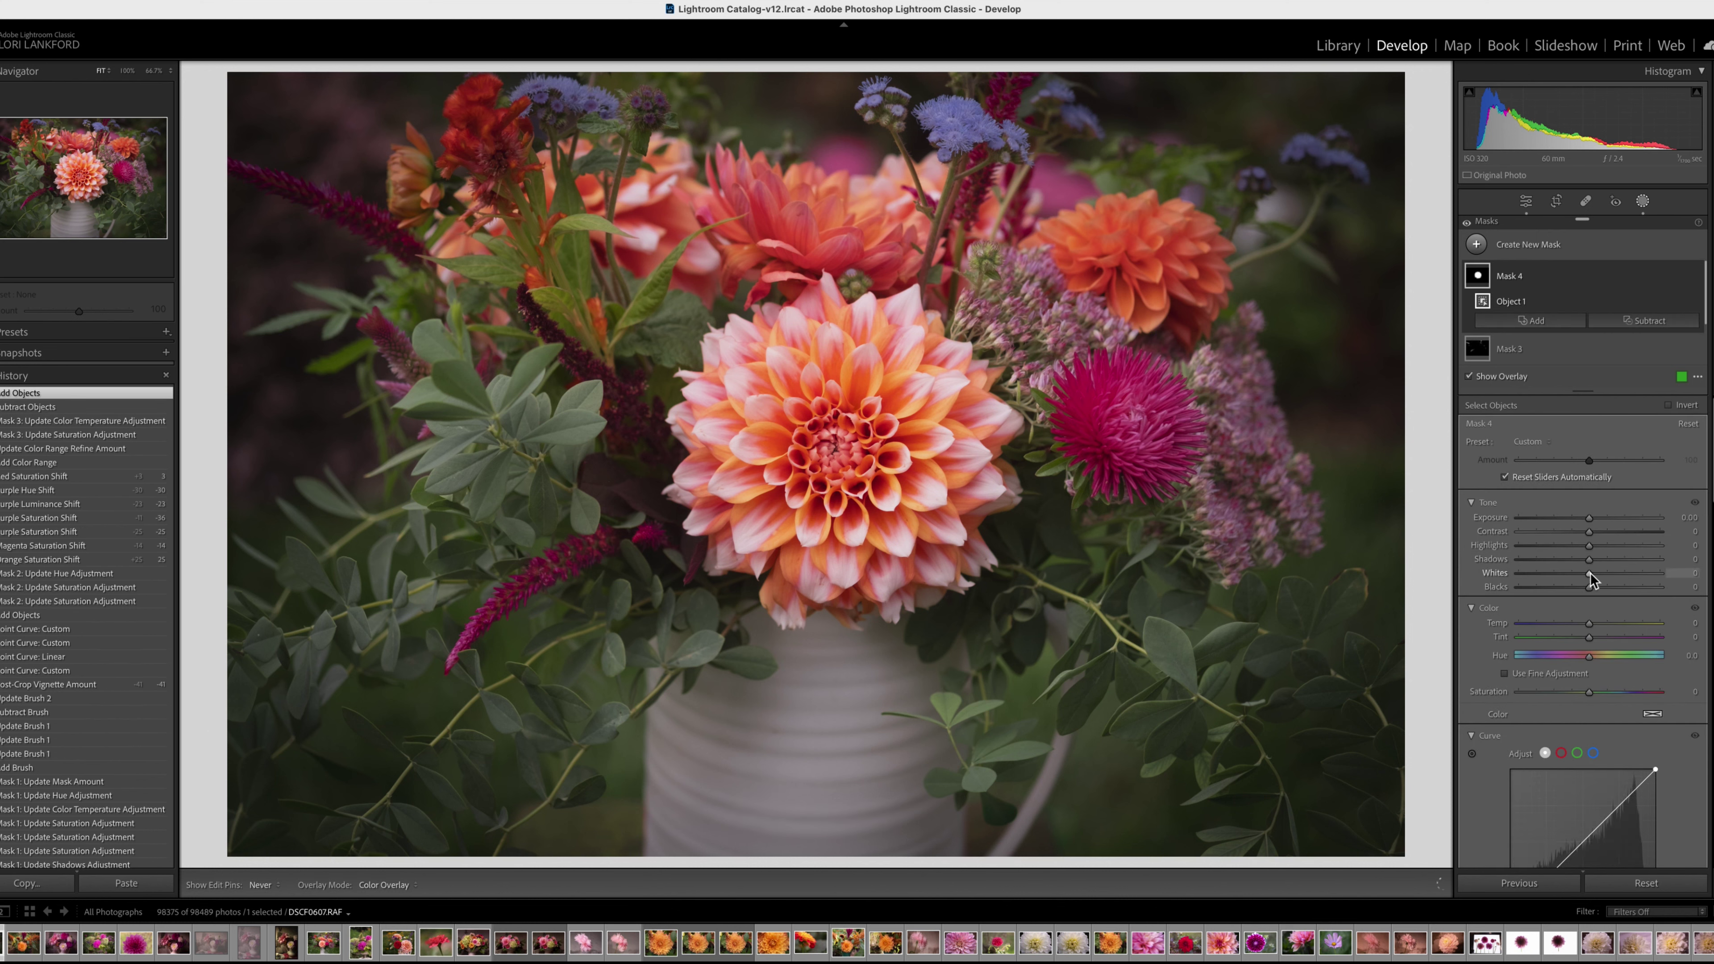
pyautogui.press('o')
pyautogui.moveTo(1590, 578); pyautogui.dragTo(1599, 624)
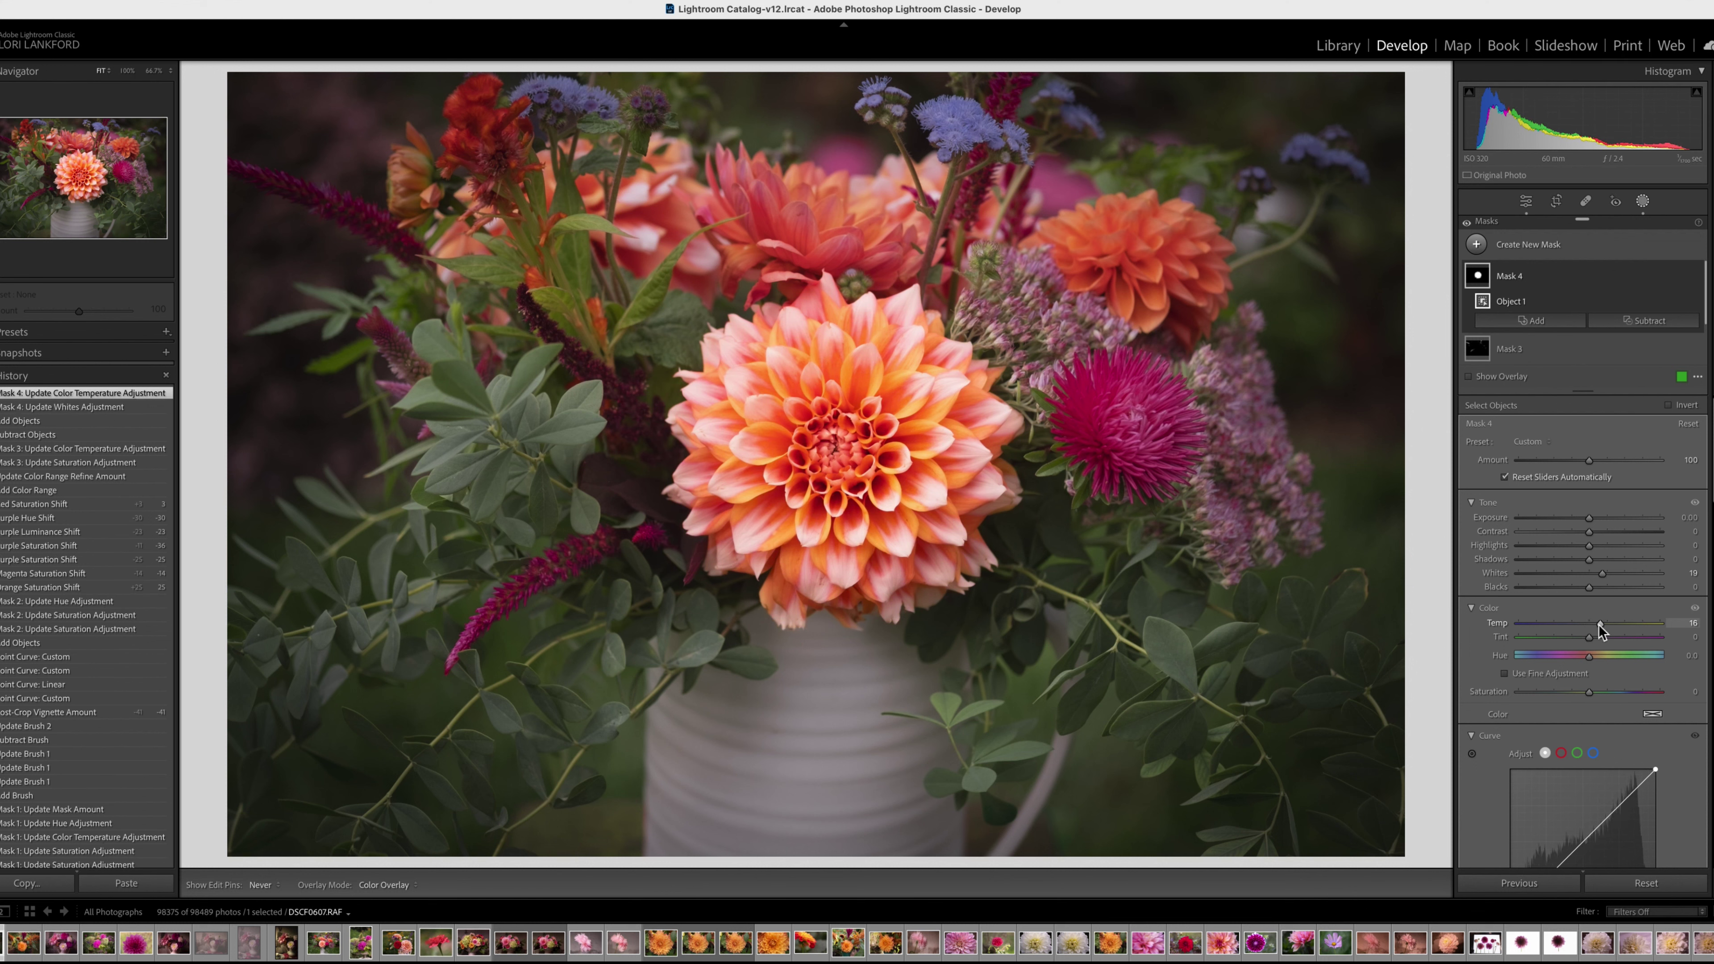
# Step: Compare the photo with its original version again and review the whole photo's tone curve and HSL settings
pyautogui.press('\\')
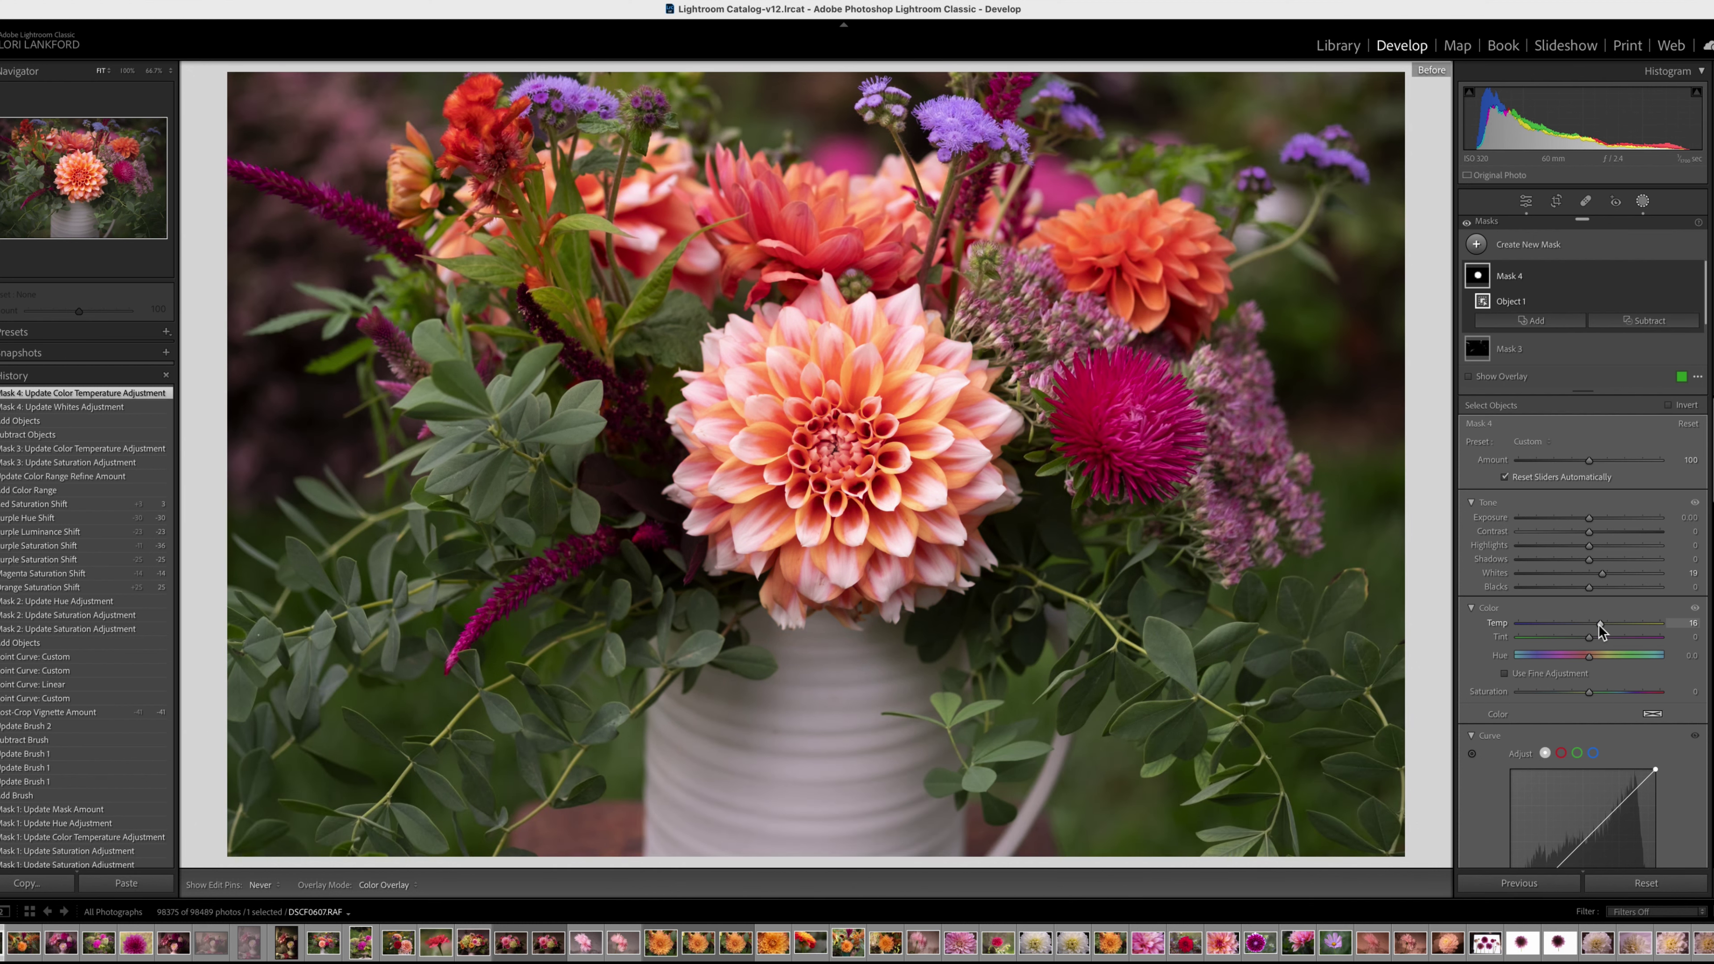
pyautogui.press('\\')
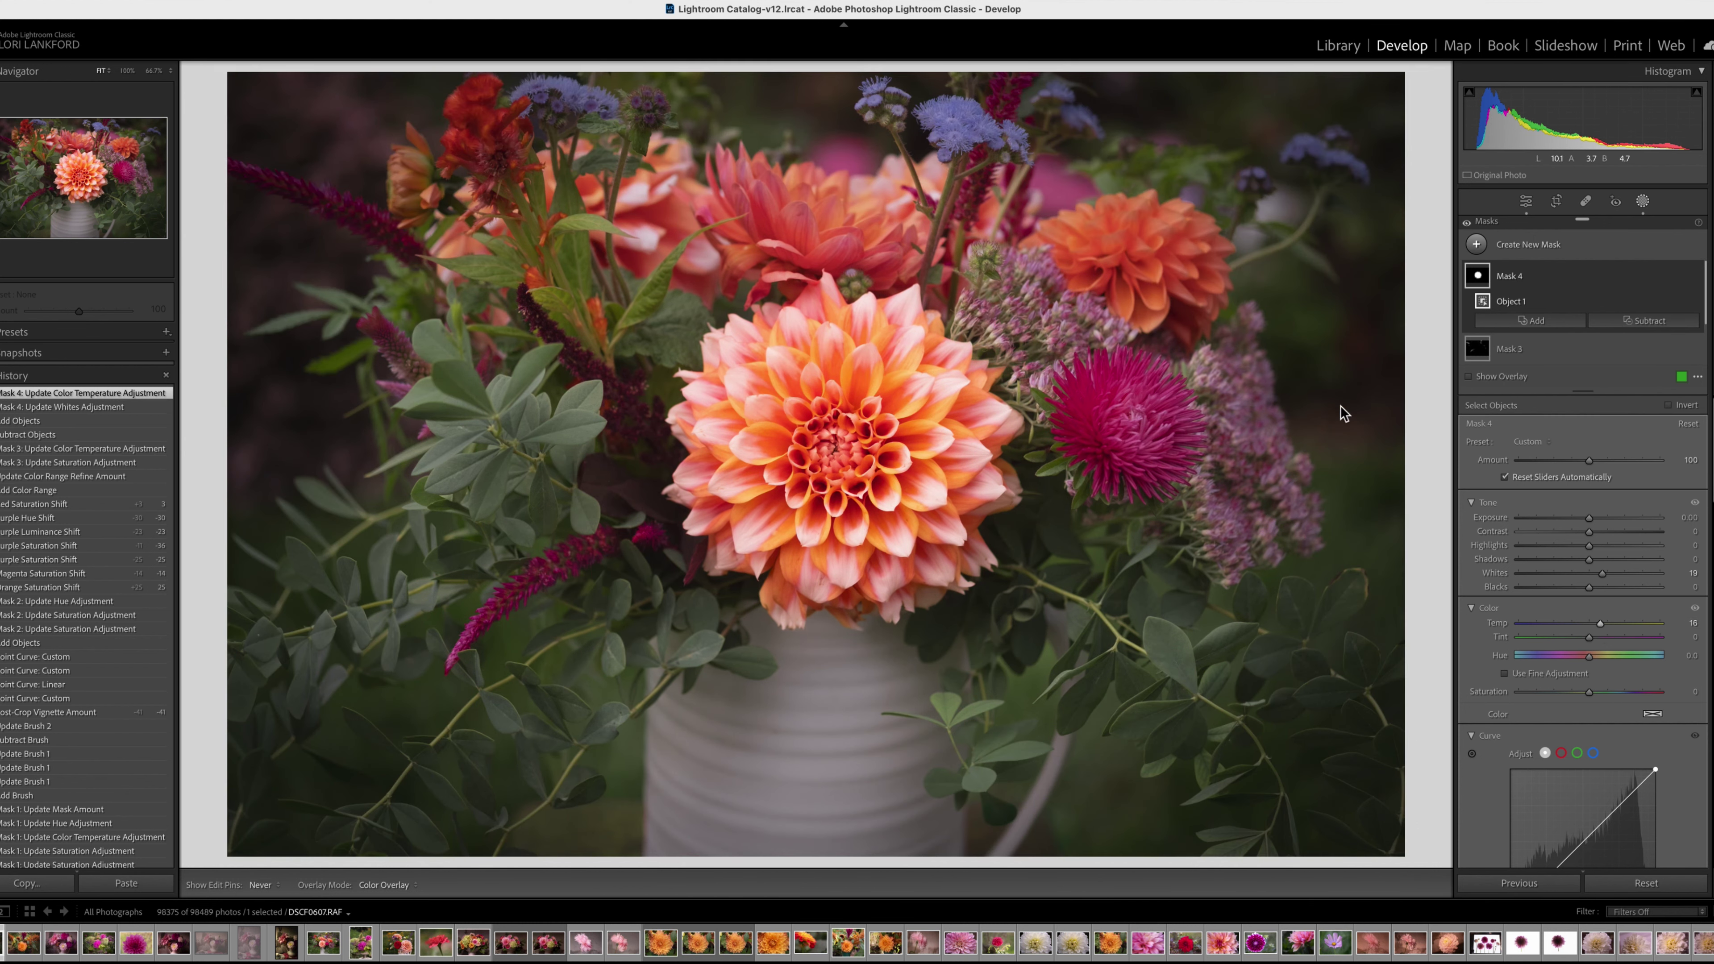
pyautogui.scroll(-5, 1568, 619)
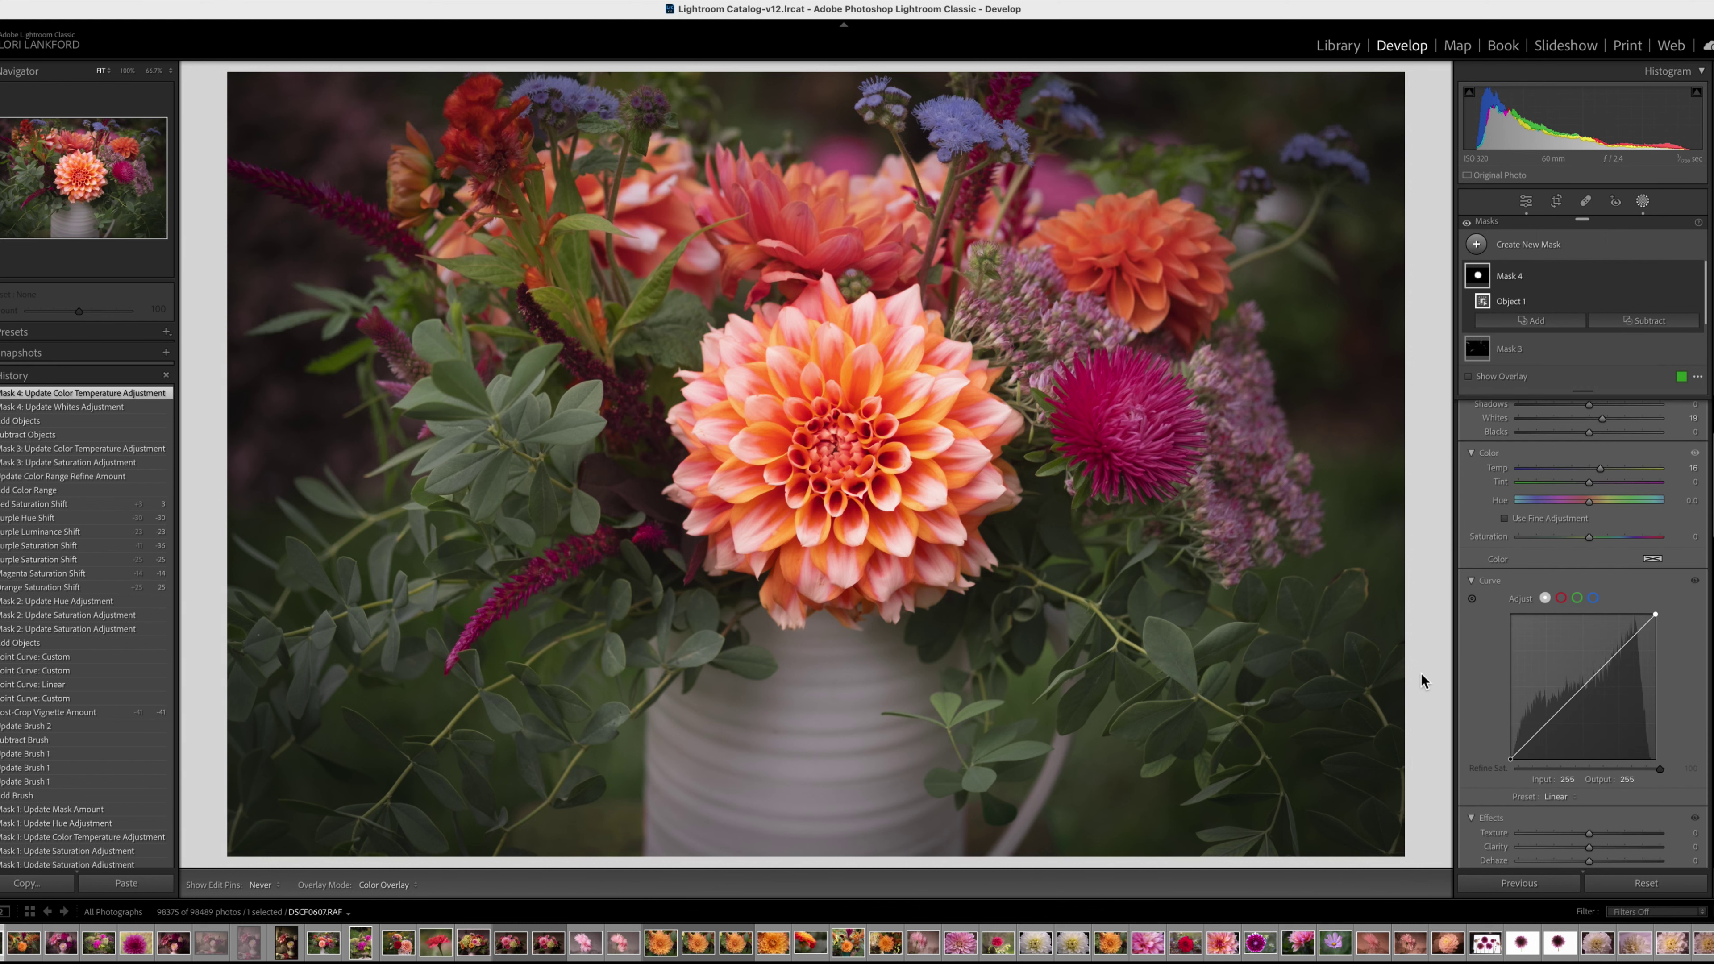
pyautogui.click(1526, 201)
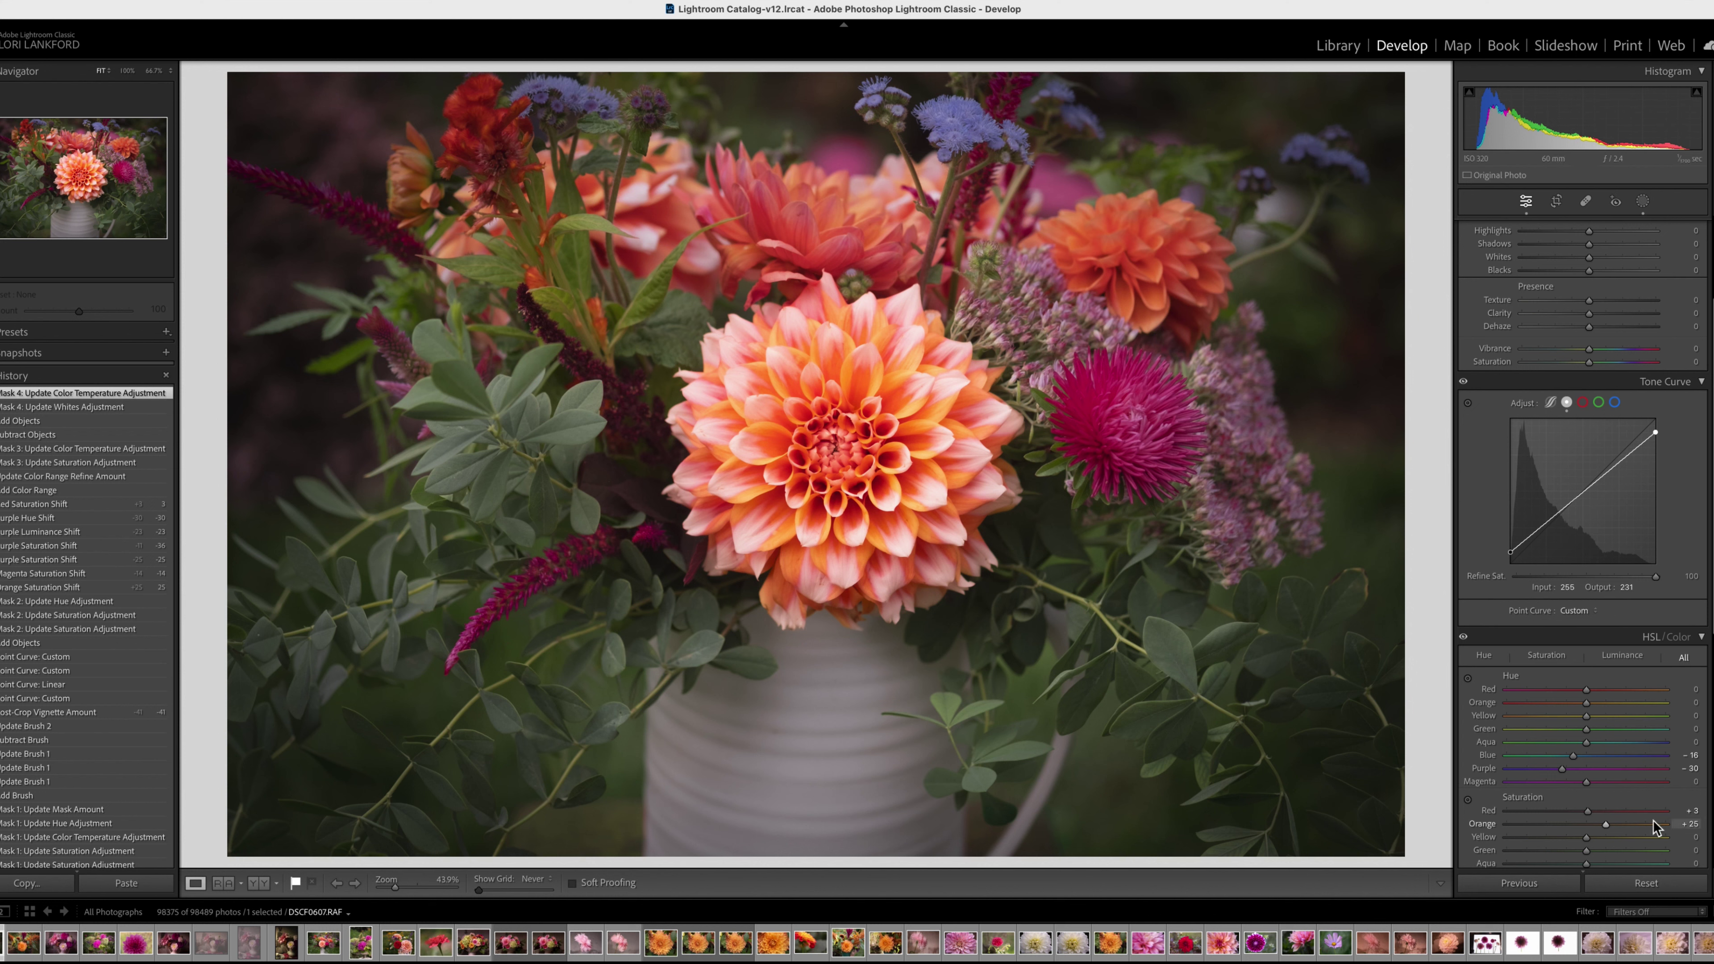
pyautogui.scroll(-3, 1650, 823)
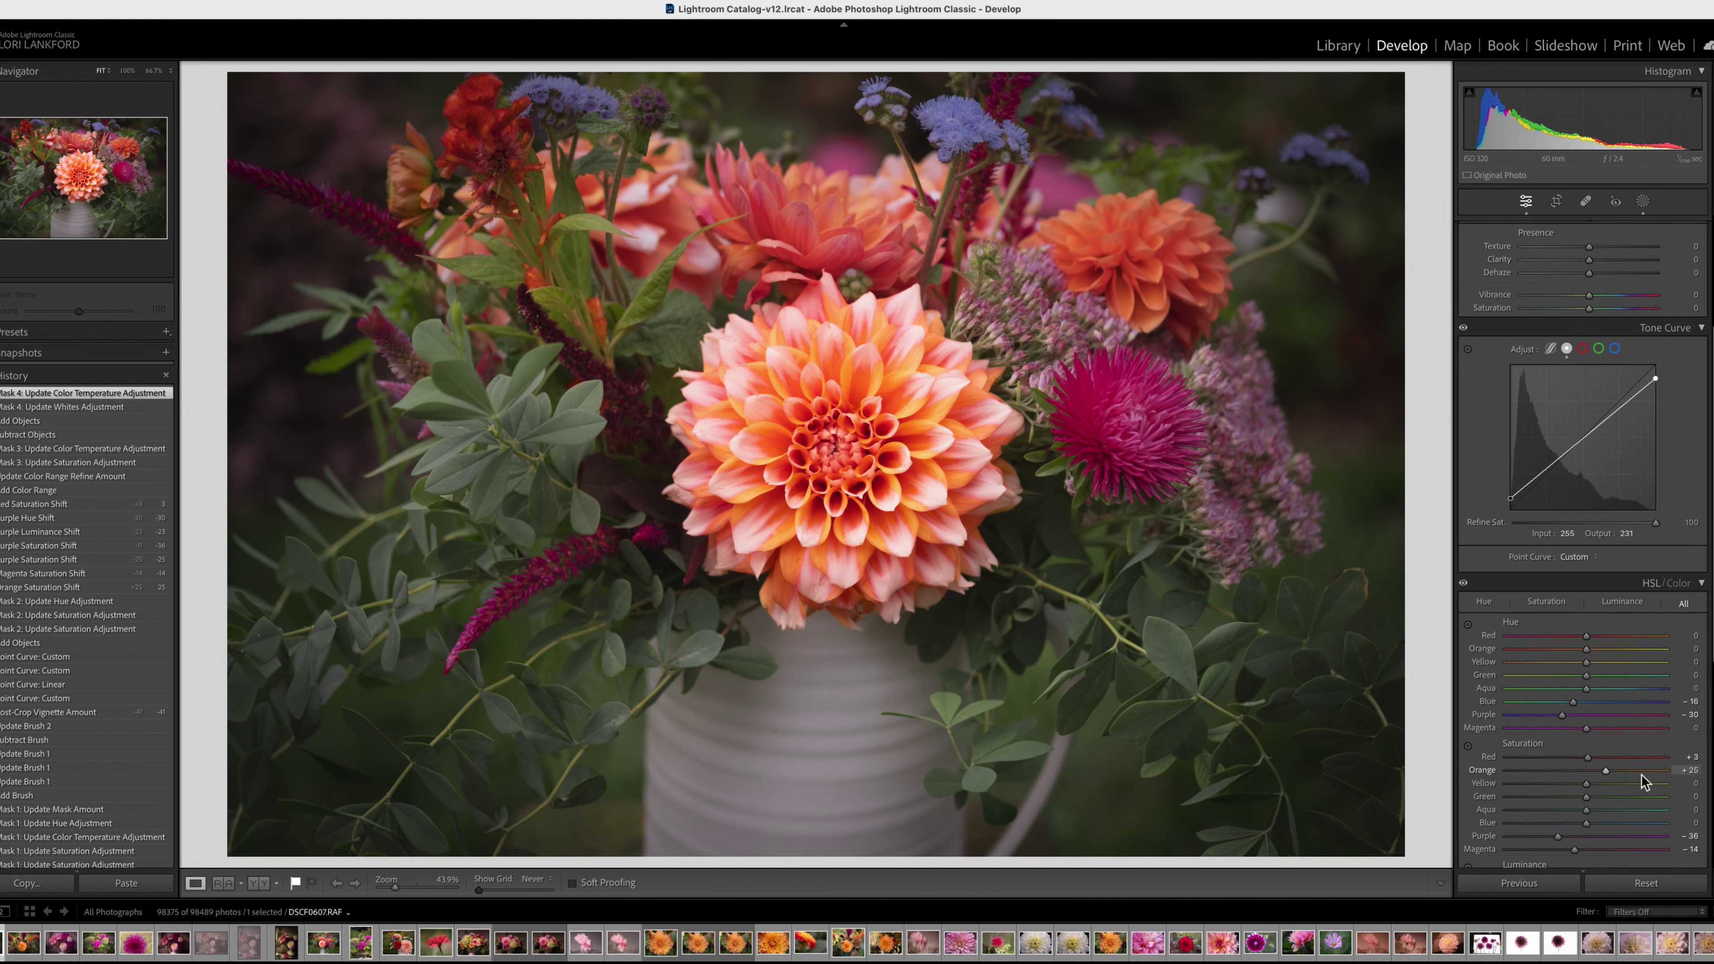